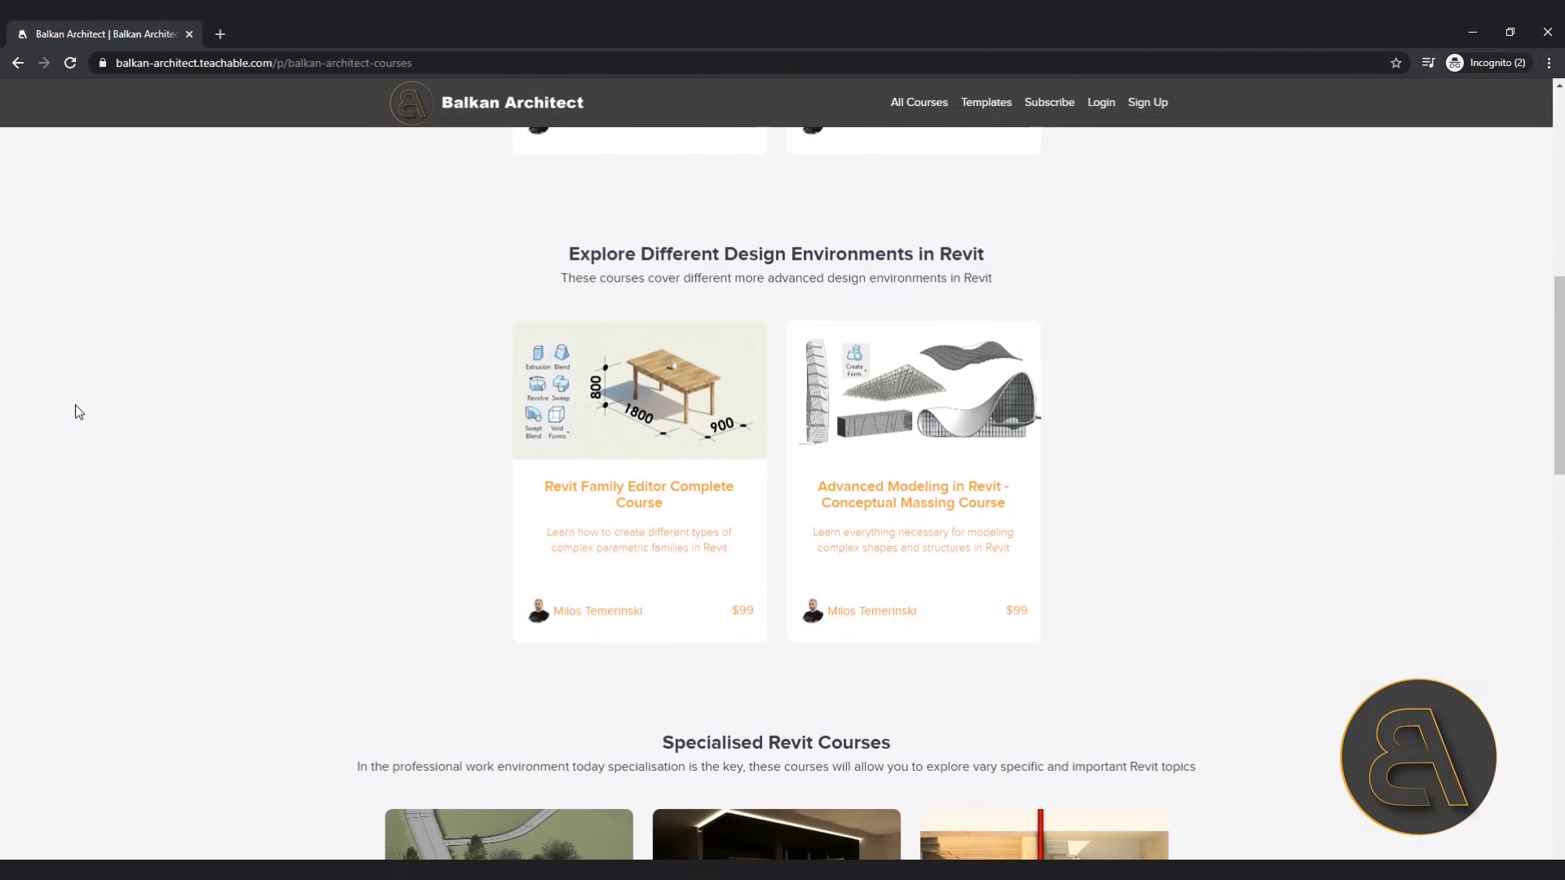
pyautogui.scroll(-12, 78, 412)
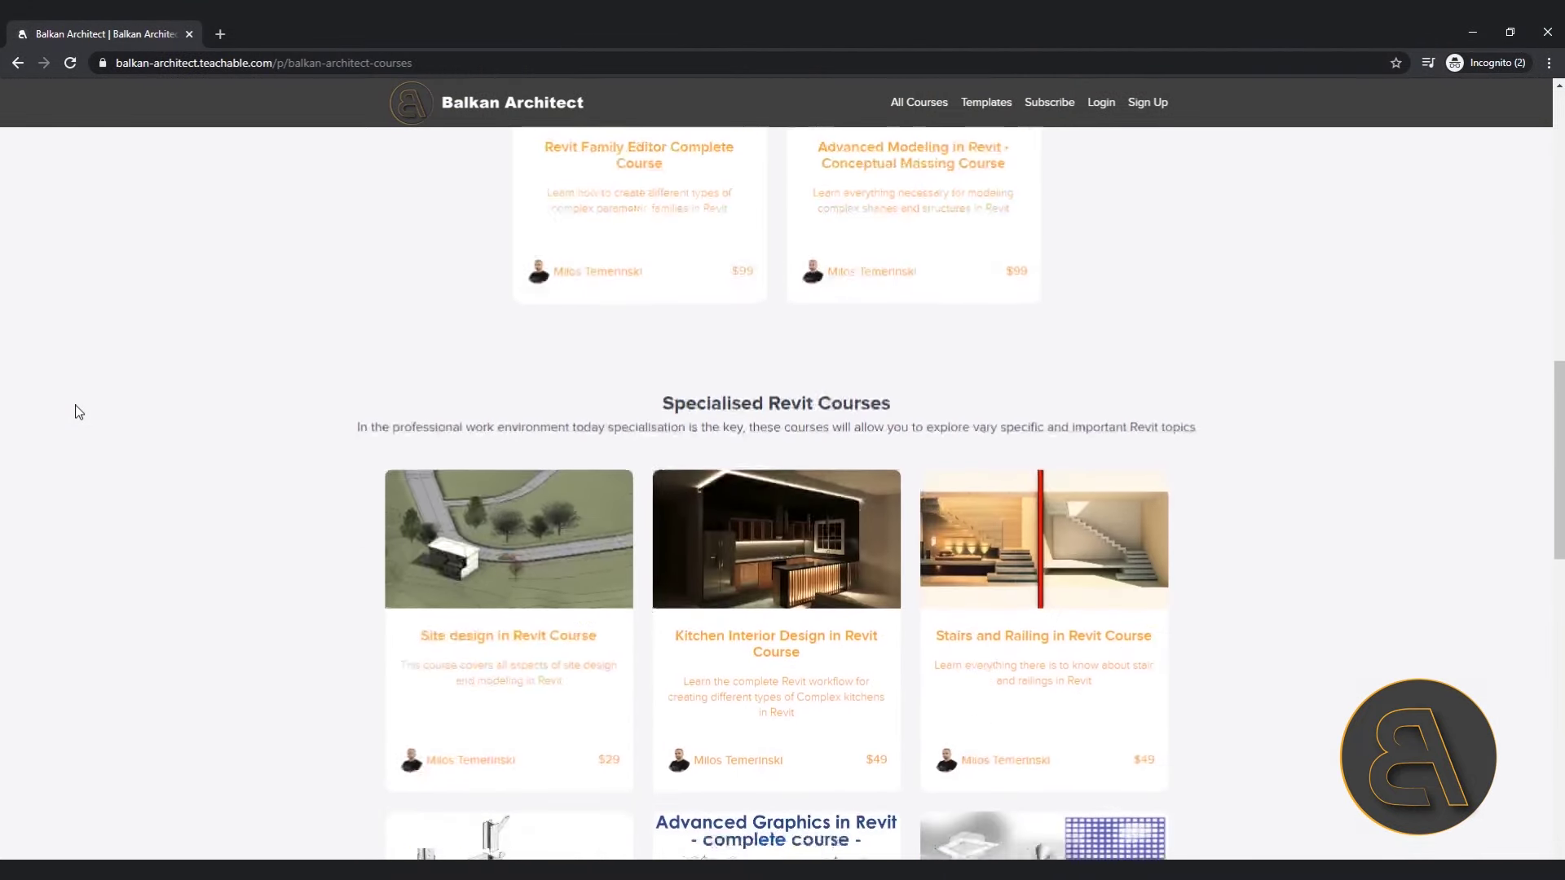
pyautogui.scroll(-5, 77, 409)
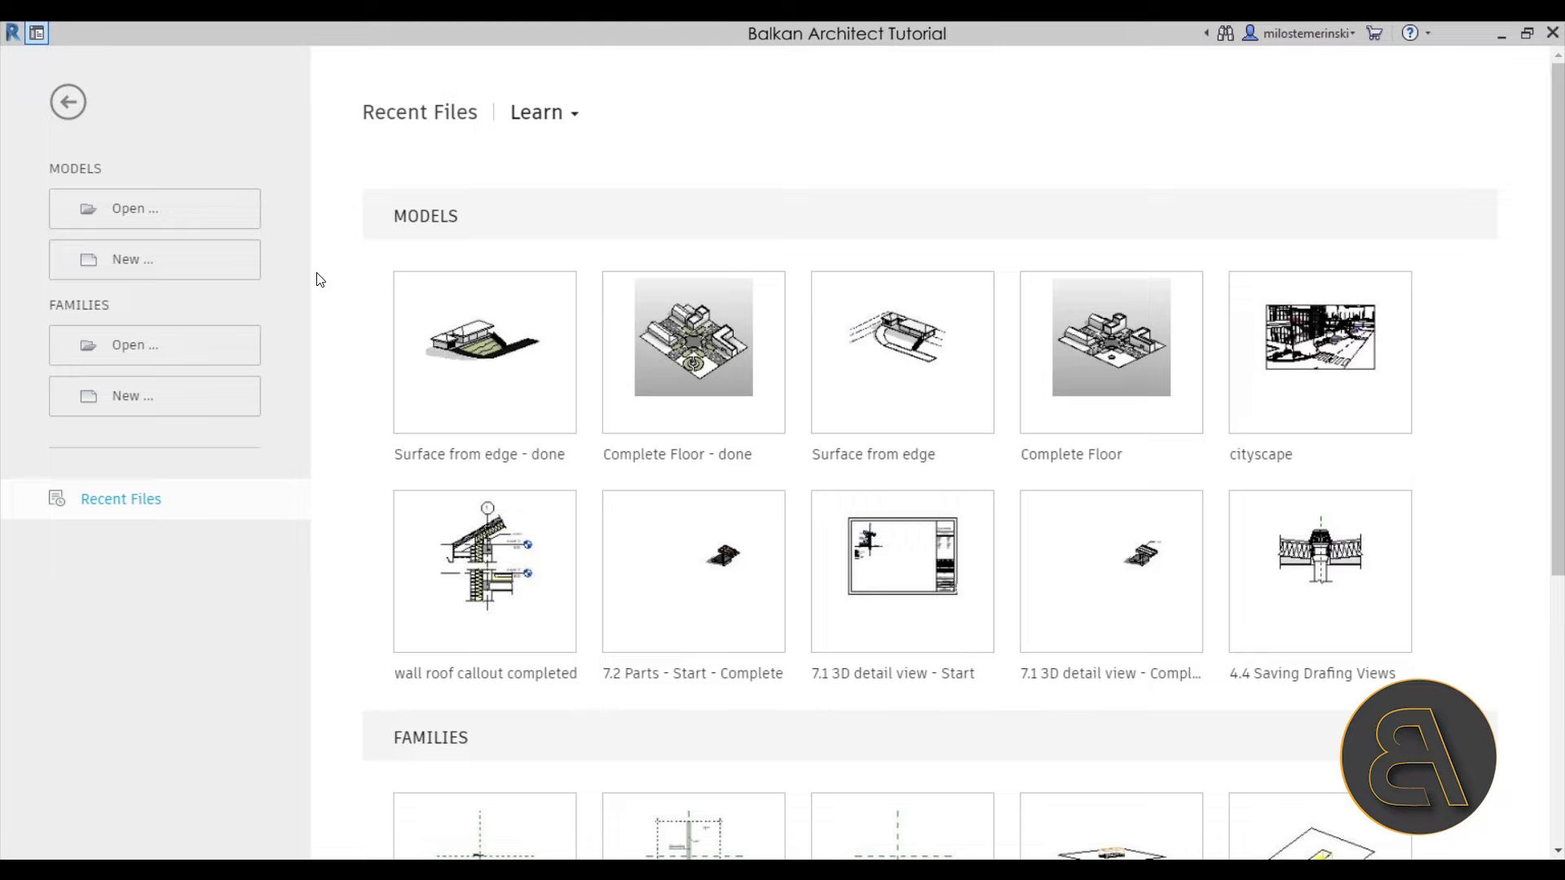
# Create a new project from the Architecture Design Template - Metric and open the Level 1 floor plan
pyautogui.click(131, 260)
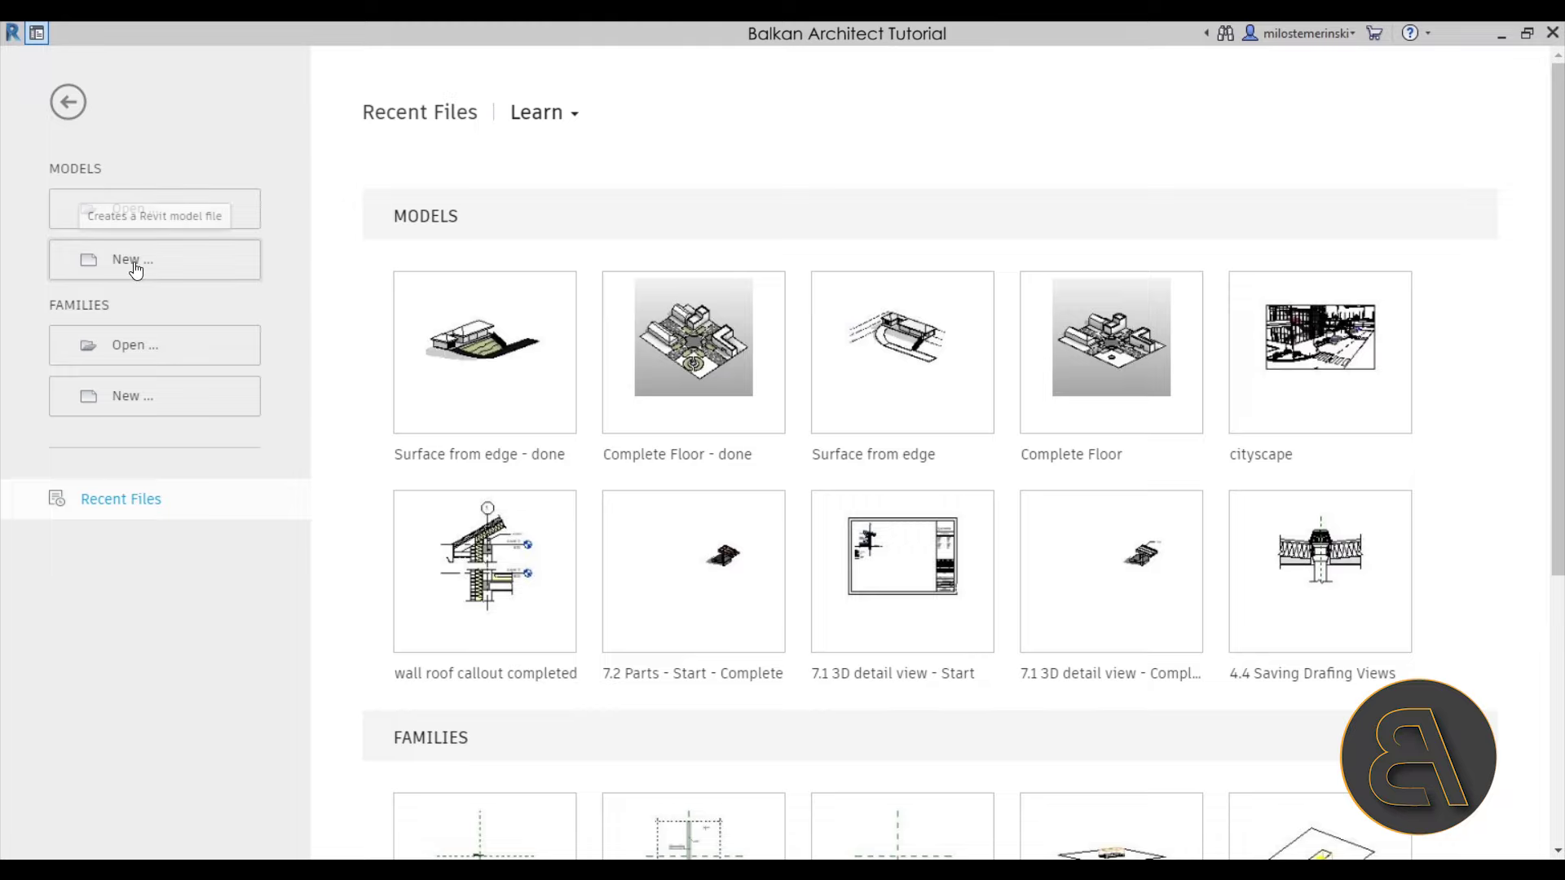
pyautogui.click(585, 354)
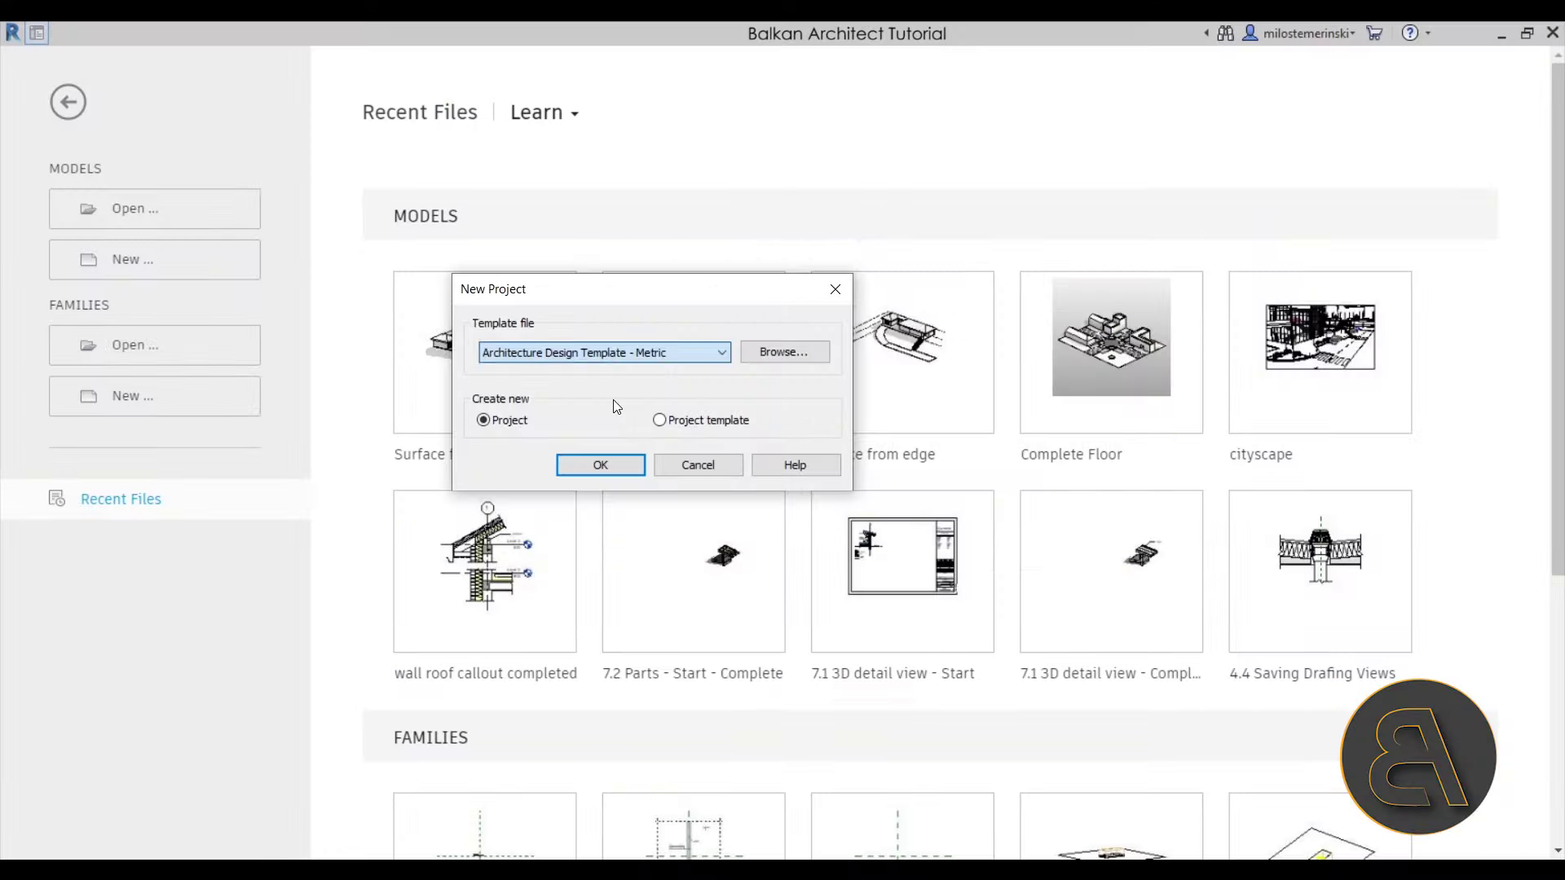
pyautogui.click(606, 459)
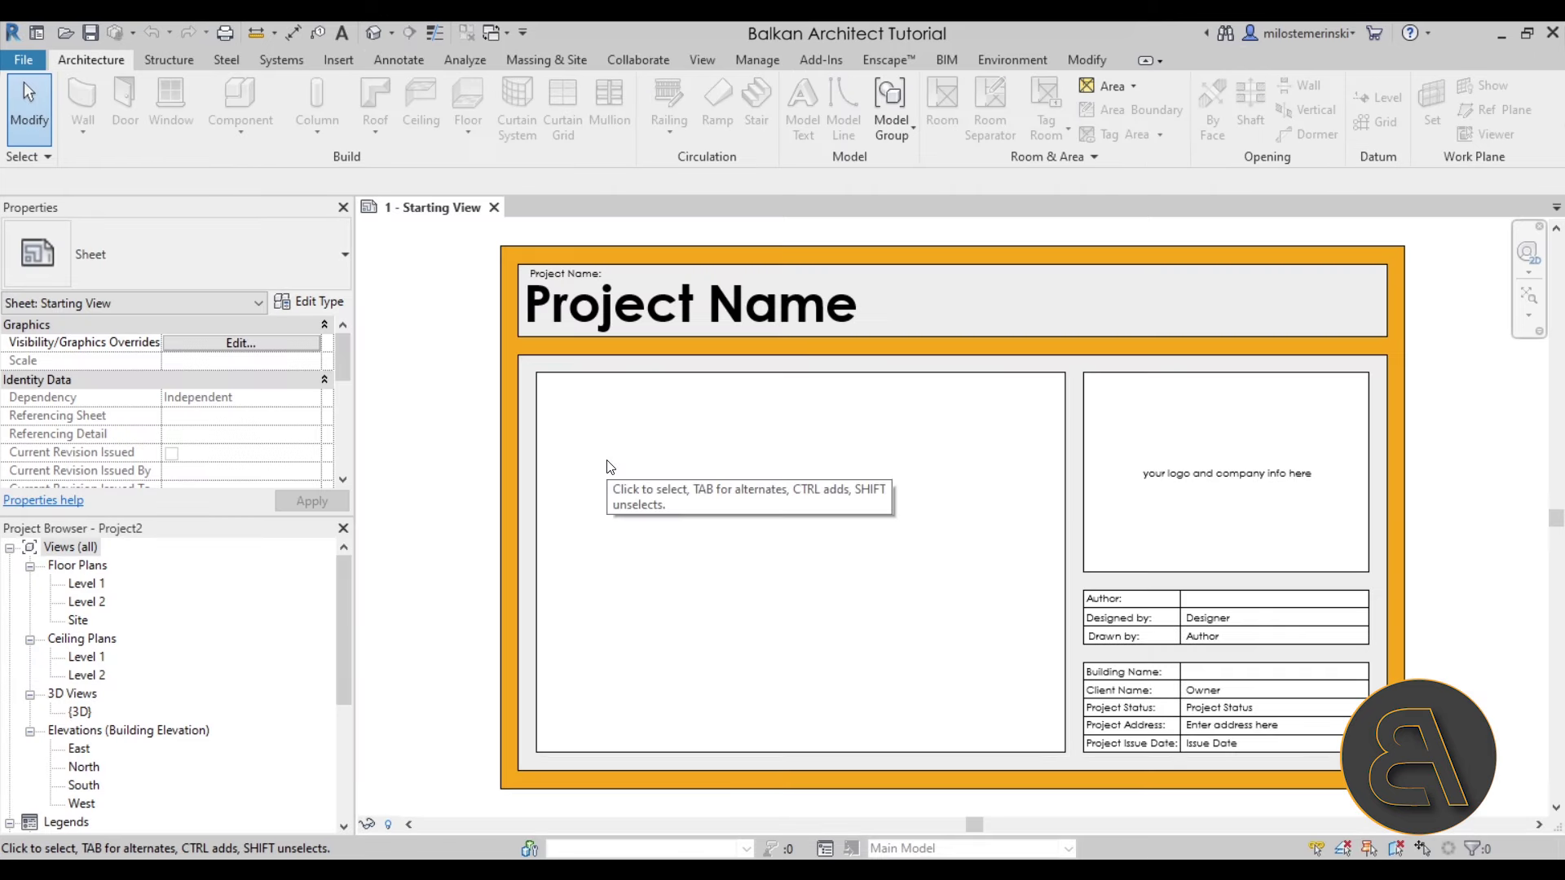
pyautogui.moveTo(800, 514); pyautogui.dragTo(747, 508, button='middle')
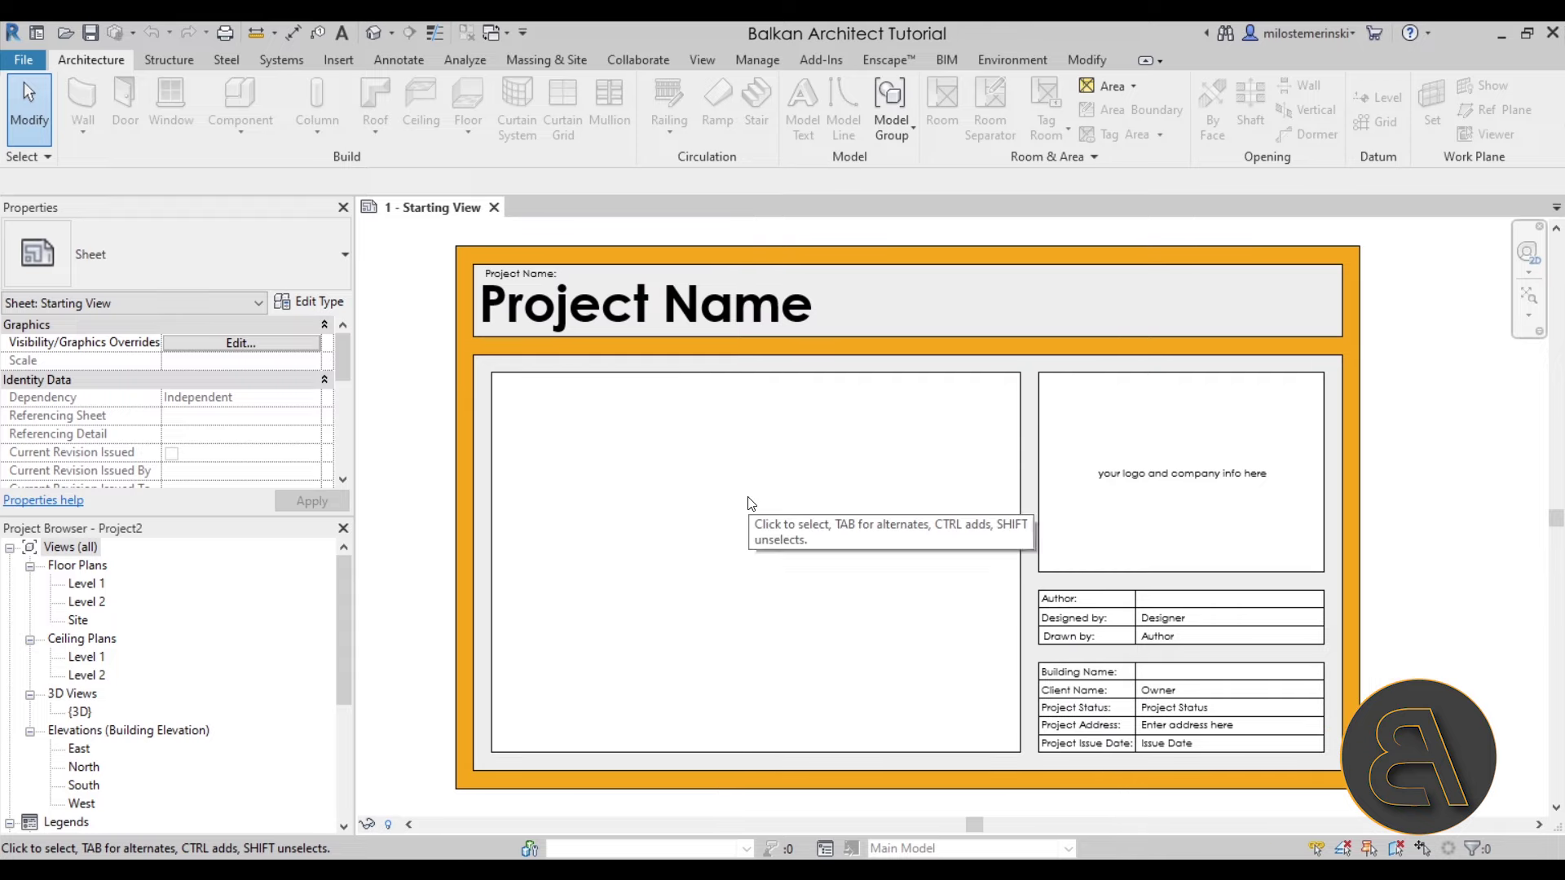
pyautogui.doubleClick(86, 583)
pyautogui.moveTo(929, 575); pyautogui.dragTo(755, 582, button='middle')
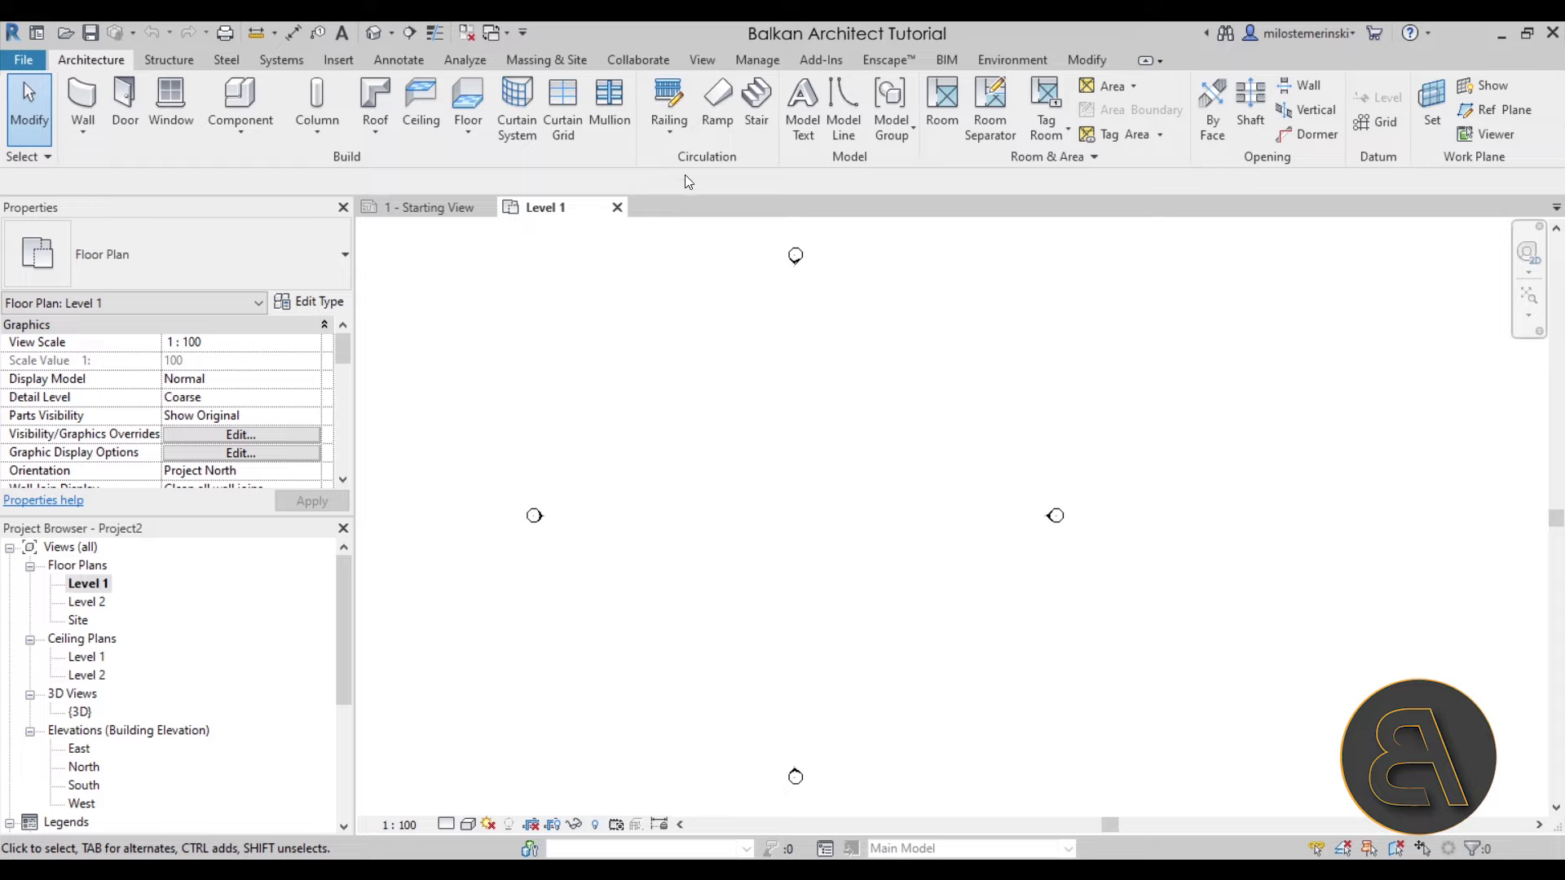
# Create a ramp with a single straight horizontal run 1200 long between the elevation markers in the Level 1 plan
pyautogui.click(707, 139)
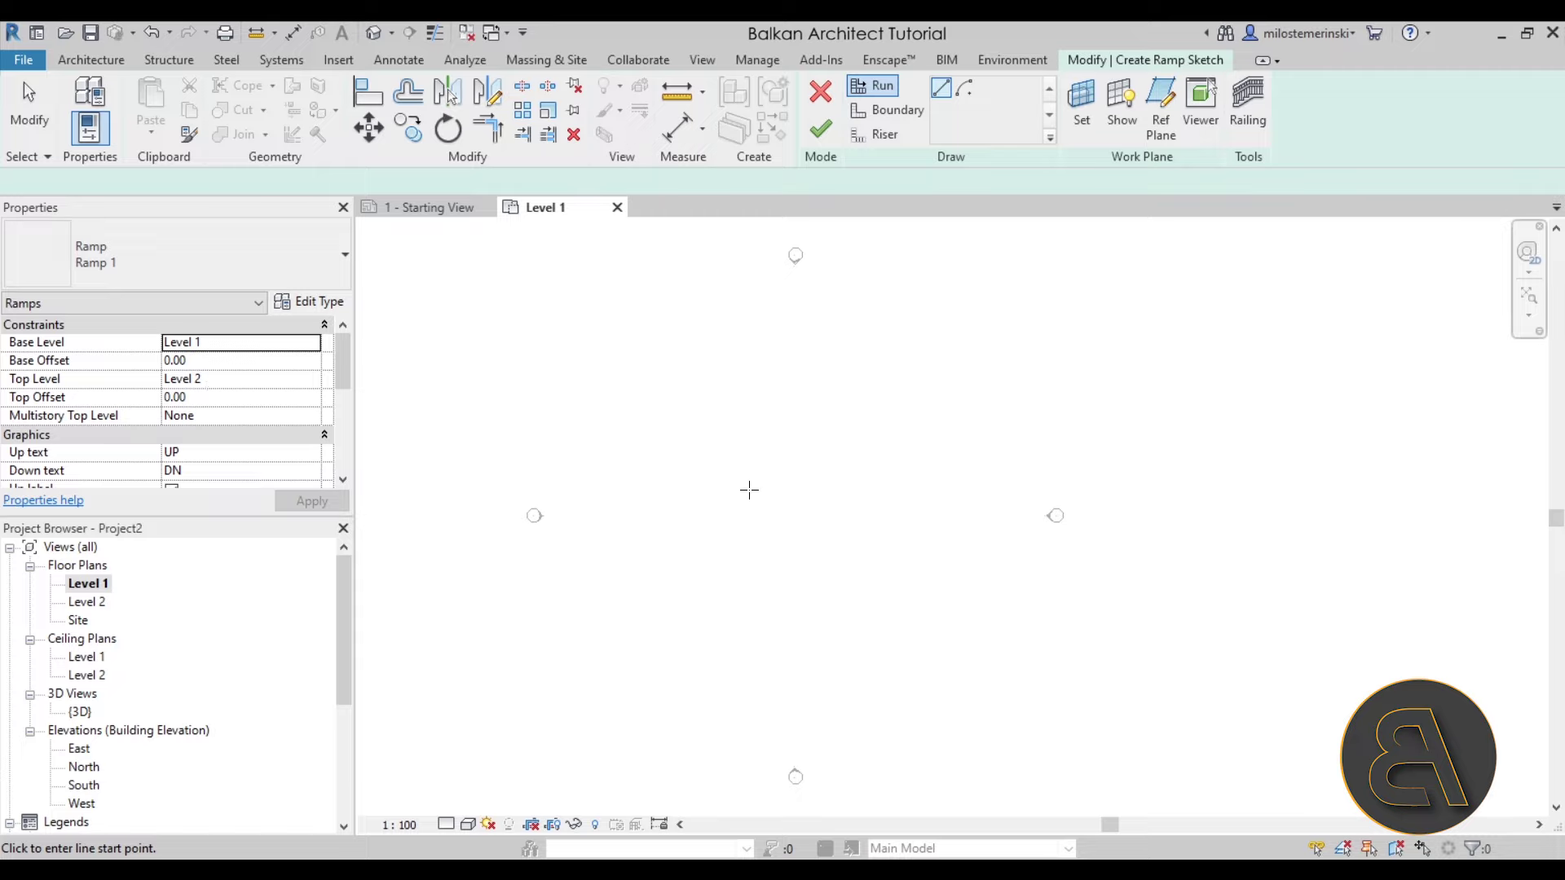
pyautogui.click(731, 521)
pyautogui.scroll(3, 773, 515)
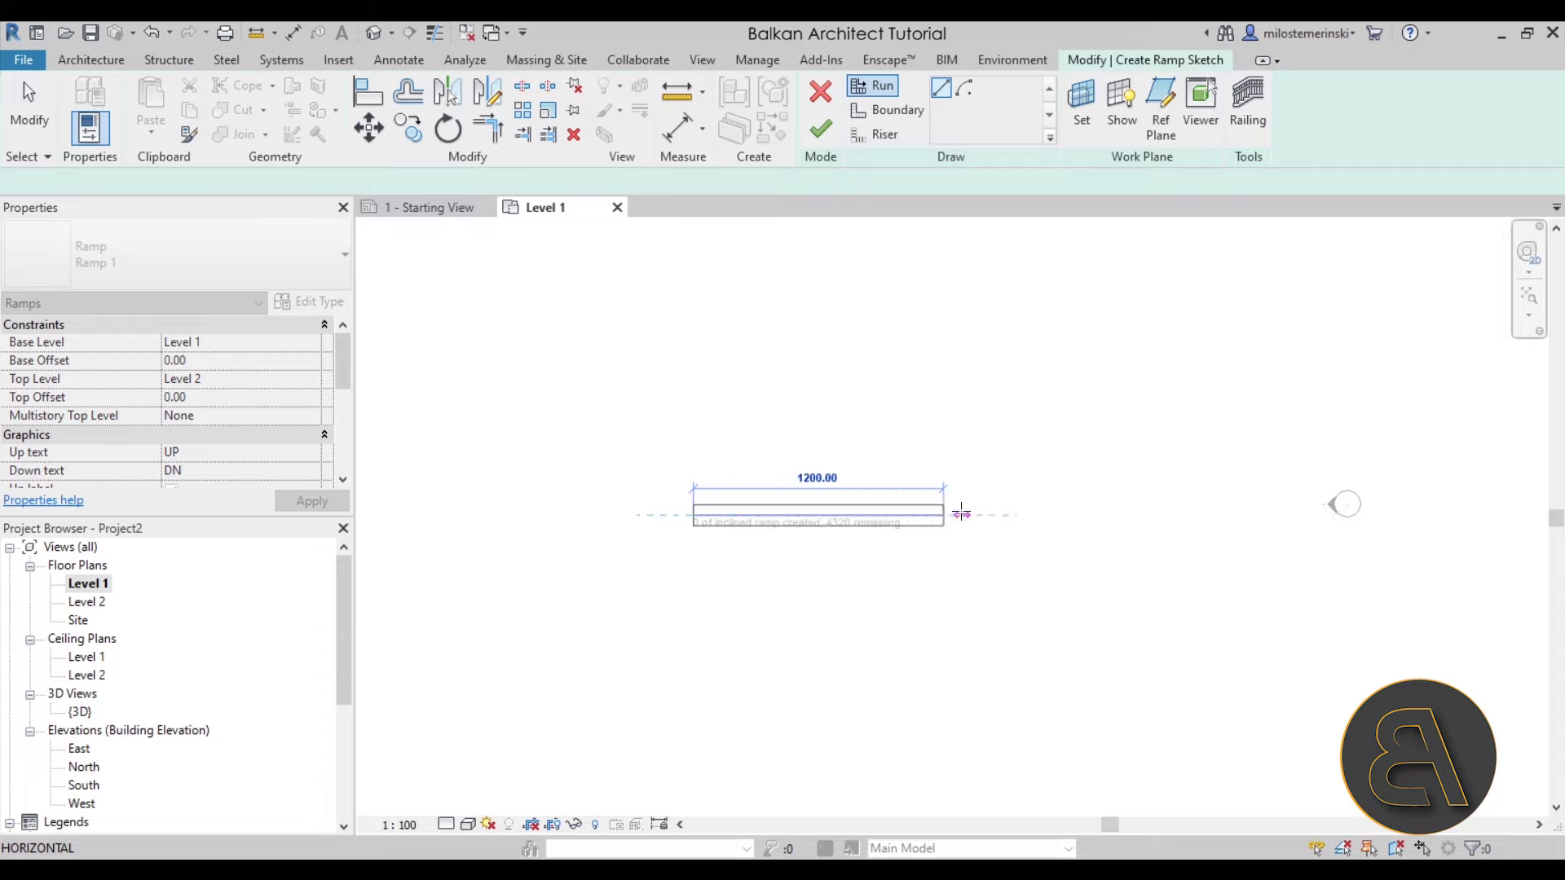
pyautogui.click(1006, 514)
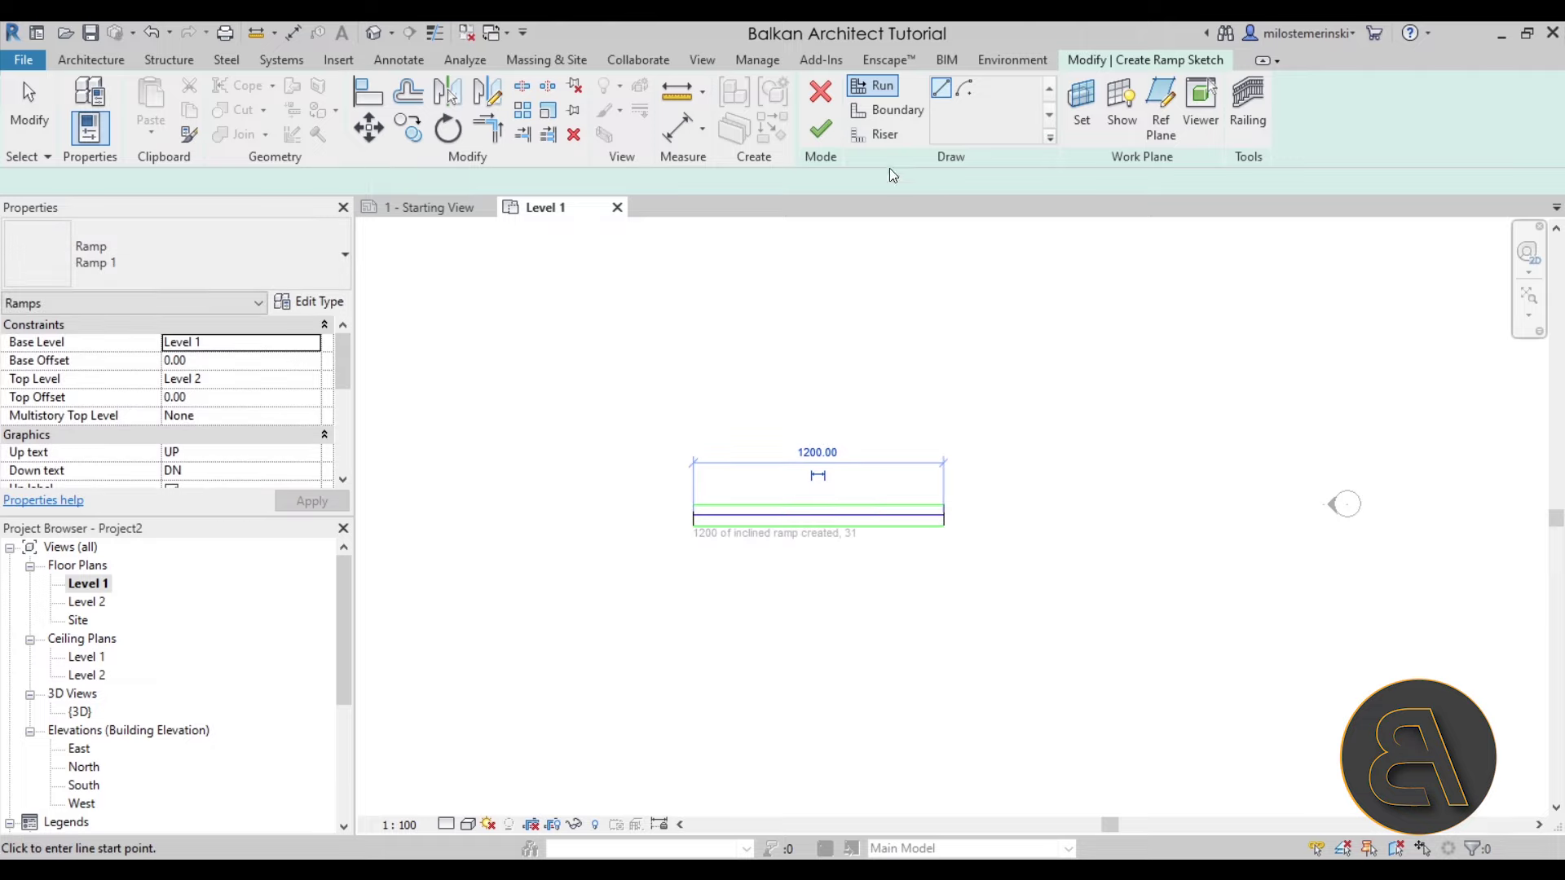
pyautogui.click(821, 128)
pyautogui.click(828, 363)
pyautogui.moveTo(807, 524)
pyautogui.mouseDown(button='middle')
pyautogui.moveTo(744, 377)
pyautogui.moveTo(793, 481)
pyautogui.moveTo(735, 533)
pyautogui.mouseUp(button='middle')
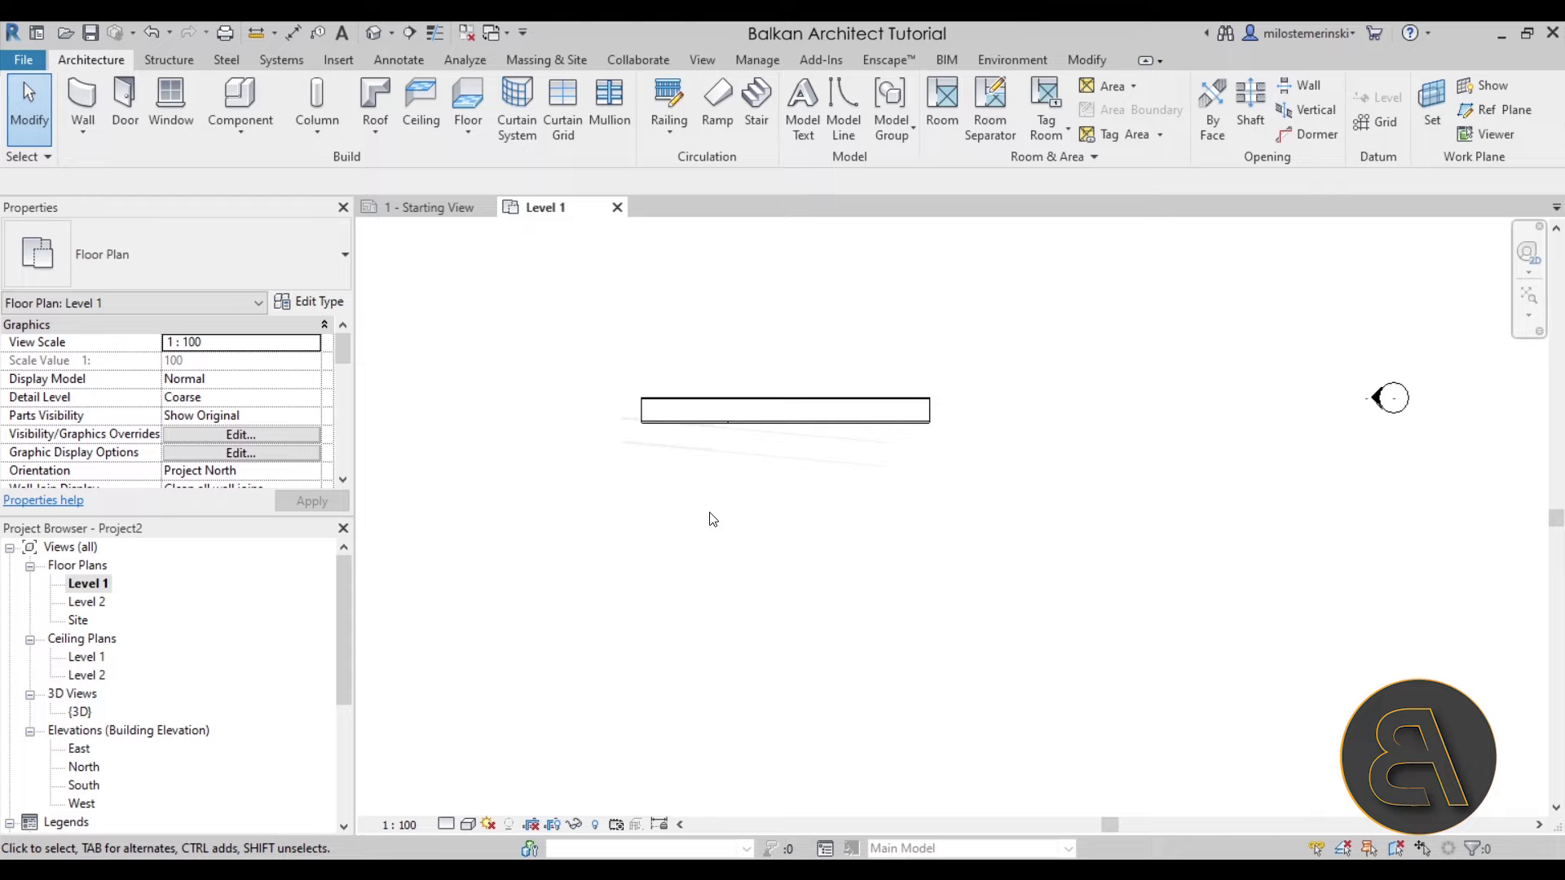
# Examine the ramp's rise relative to Level 1 and Level 2 in the 3D view and the South elevation
pyautogui.click(375, 31)
pyautogui.keyDown('shift'); pyautogui.moveTo(929, 615); pyautogui.dragTo(734, 482, button='middle'); pyautogui.keyUp('shift')
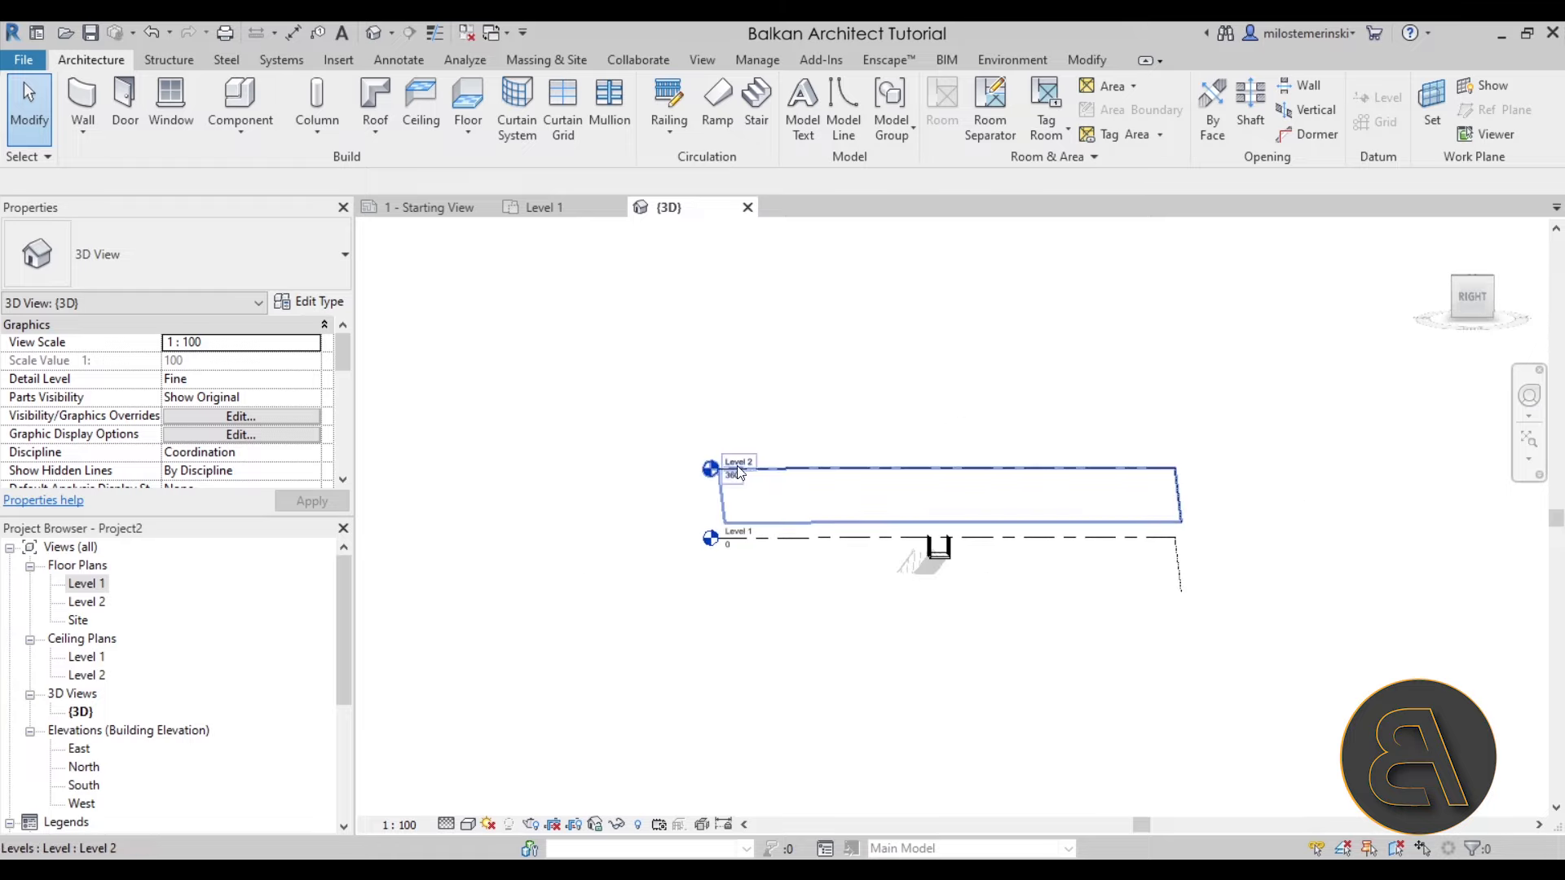
pyautogui.click(82, 784)
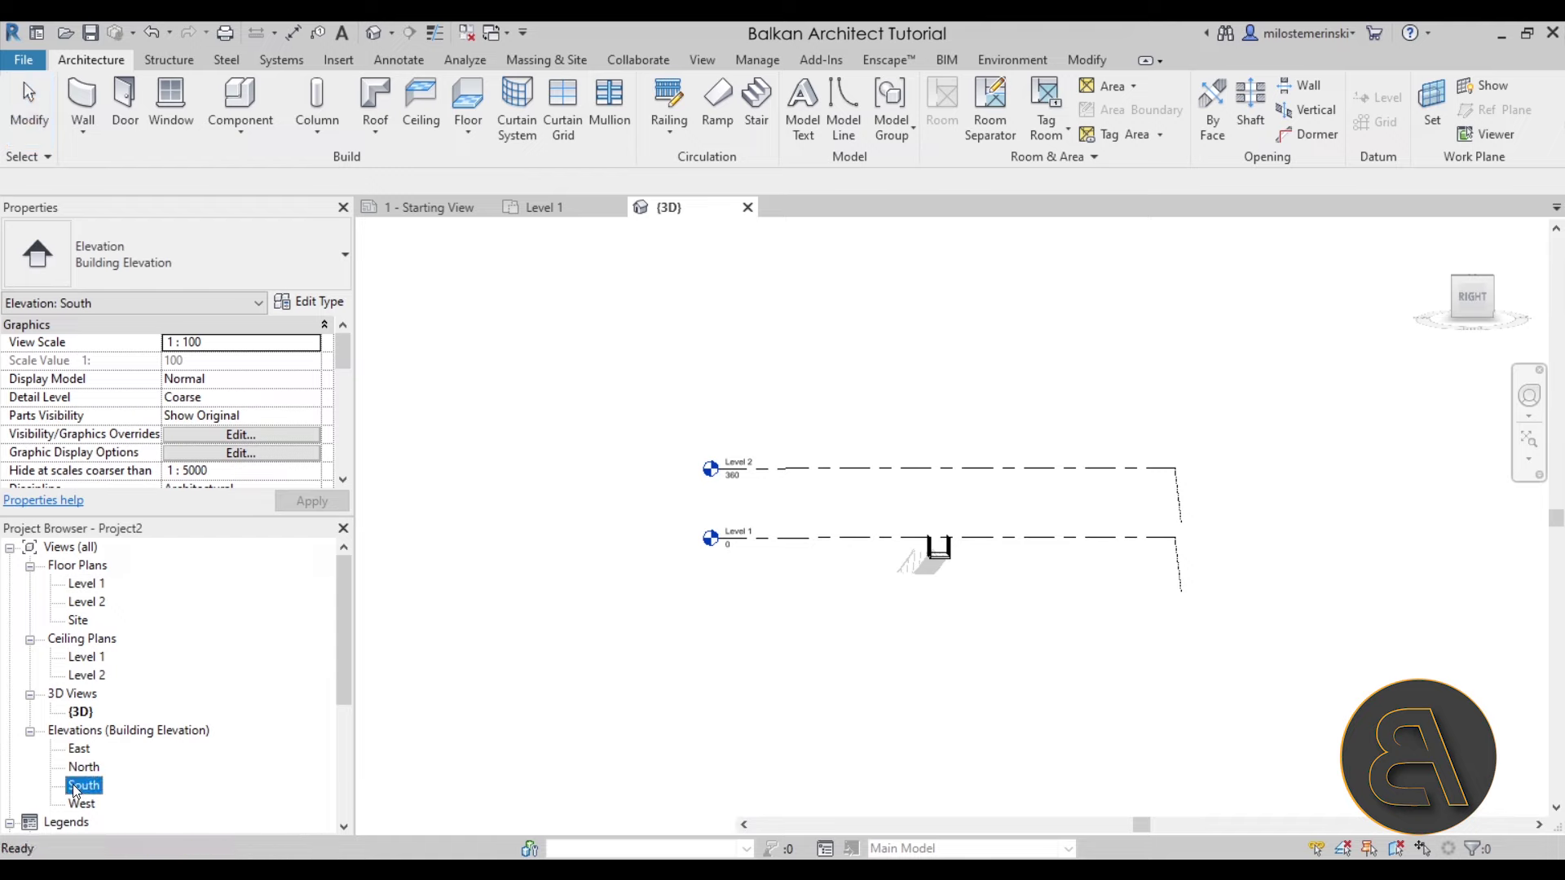
pyautogui.doubleClick(81, 785)
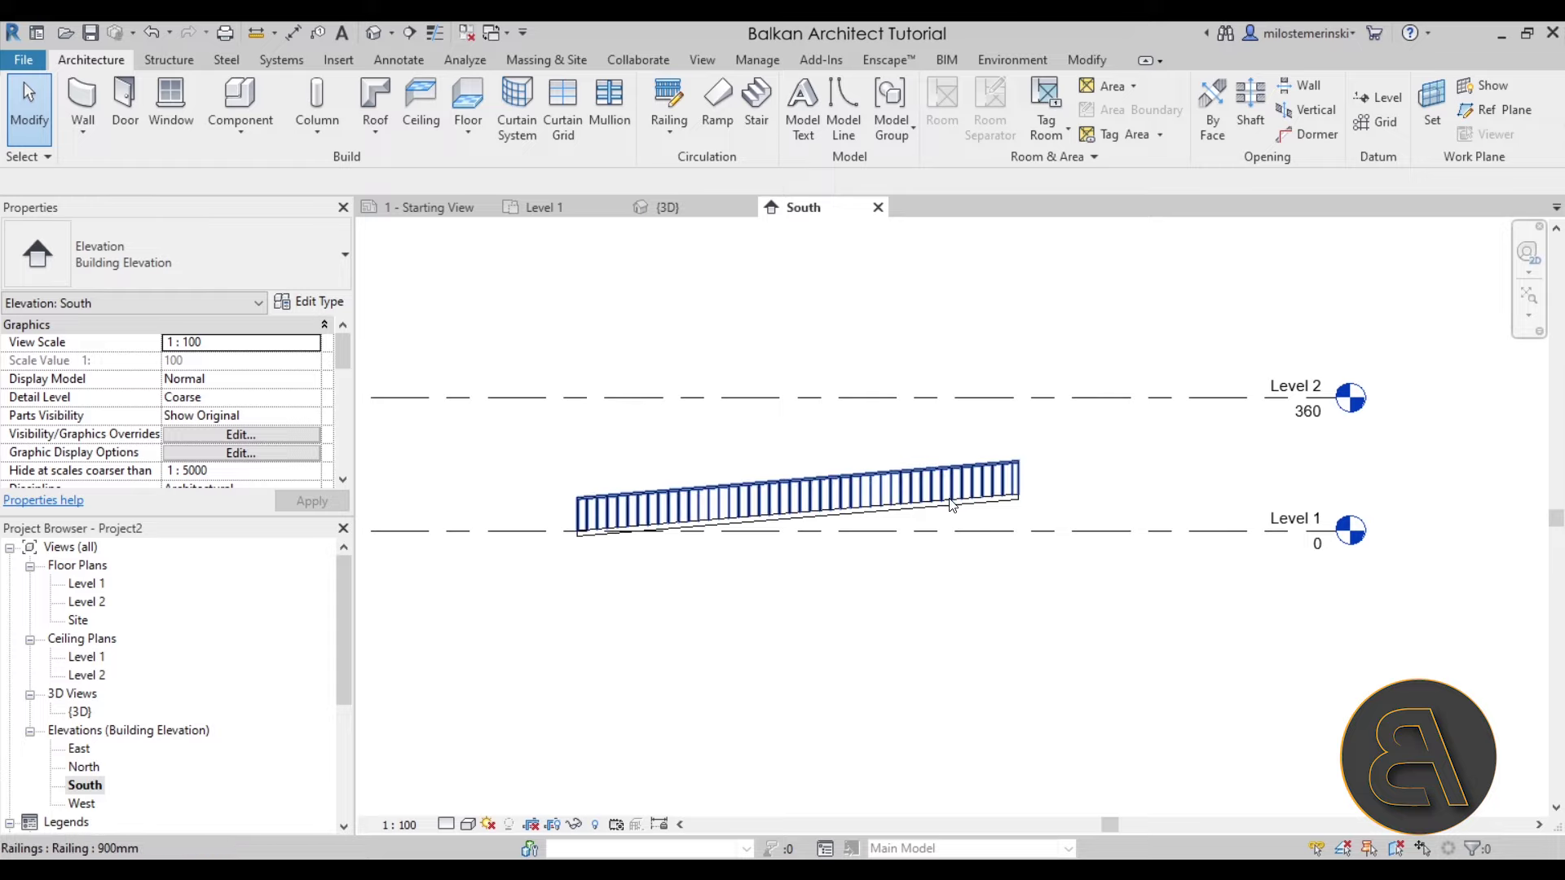
pyautogui.click(922, 527)
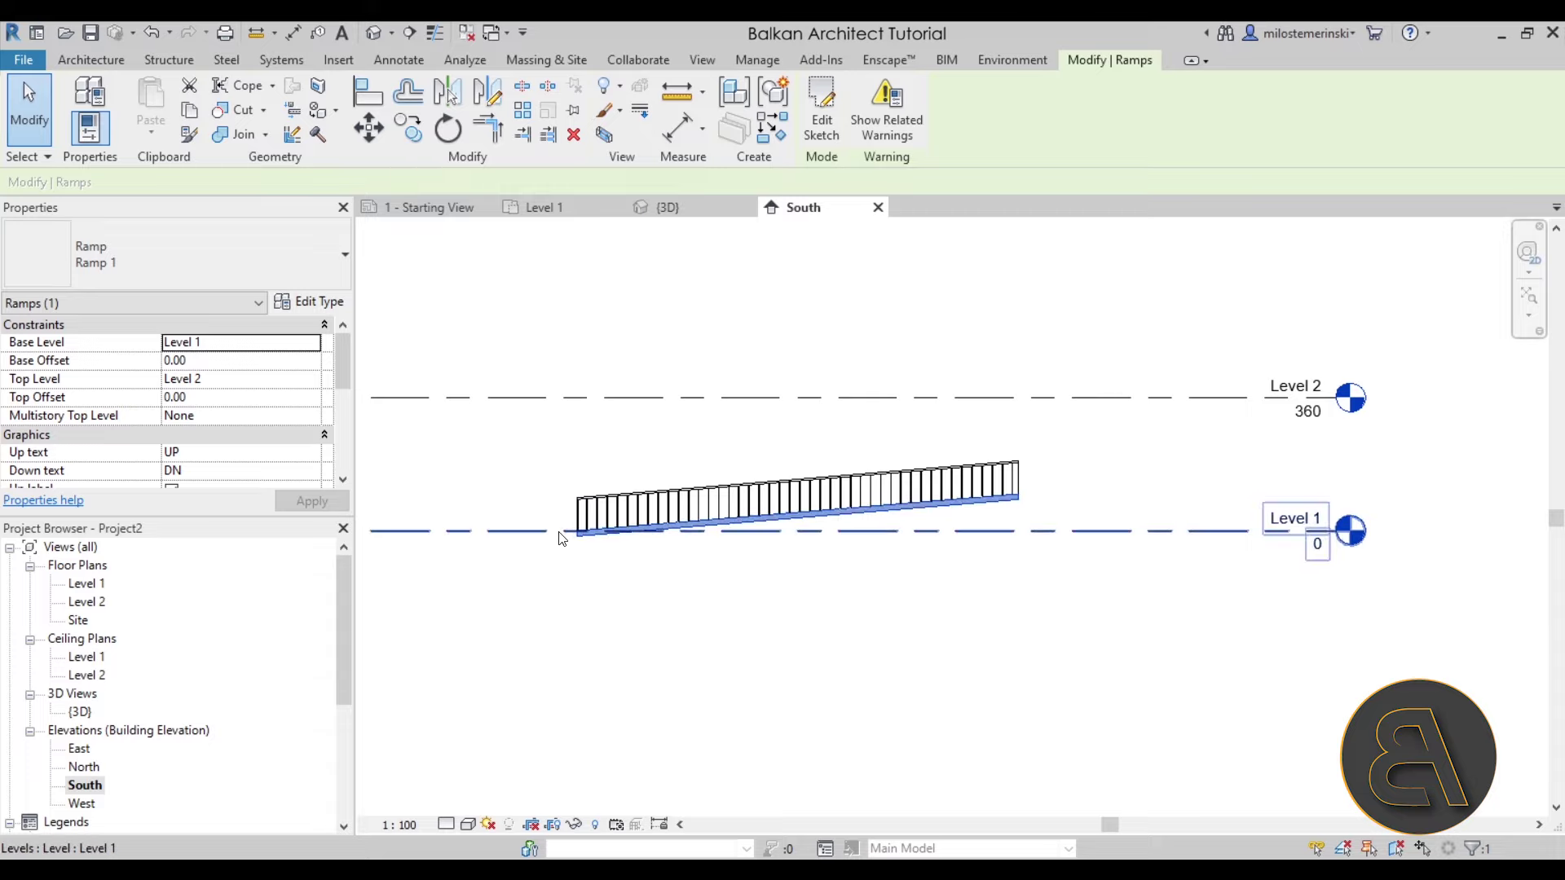
pyautogui.click(1063, 505)
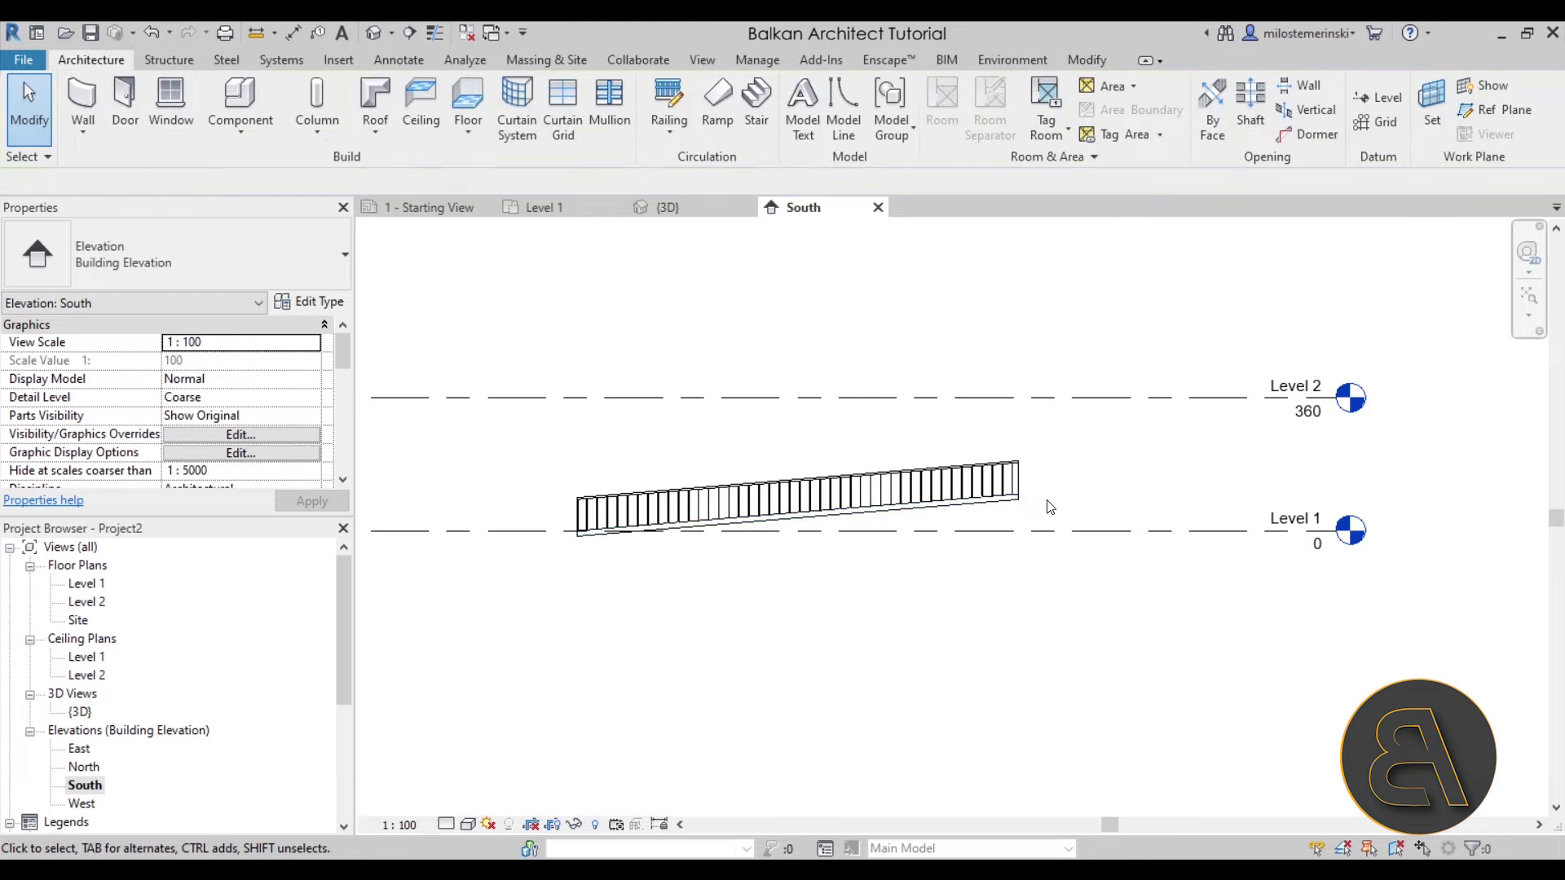
pyautogui.click(1010, 506)
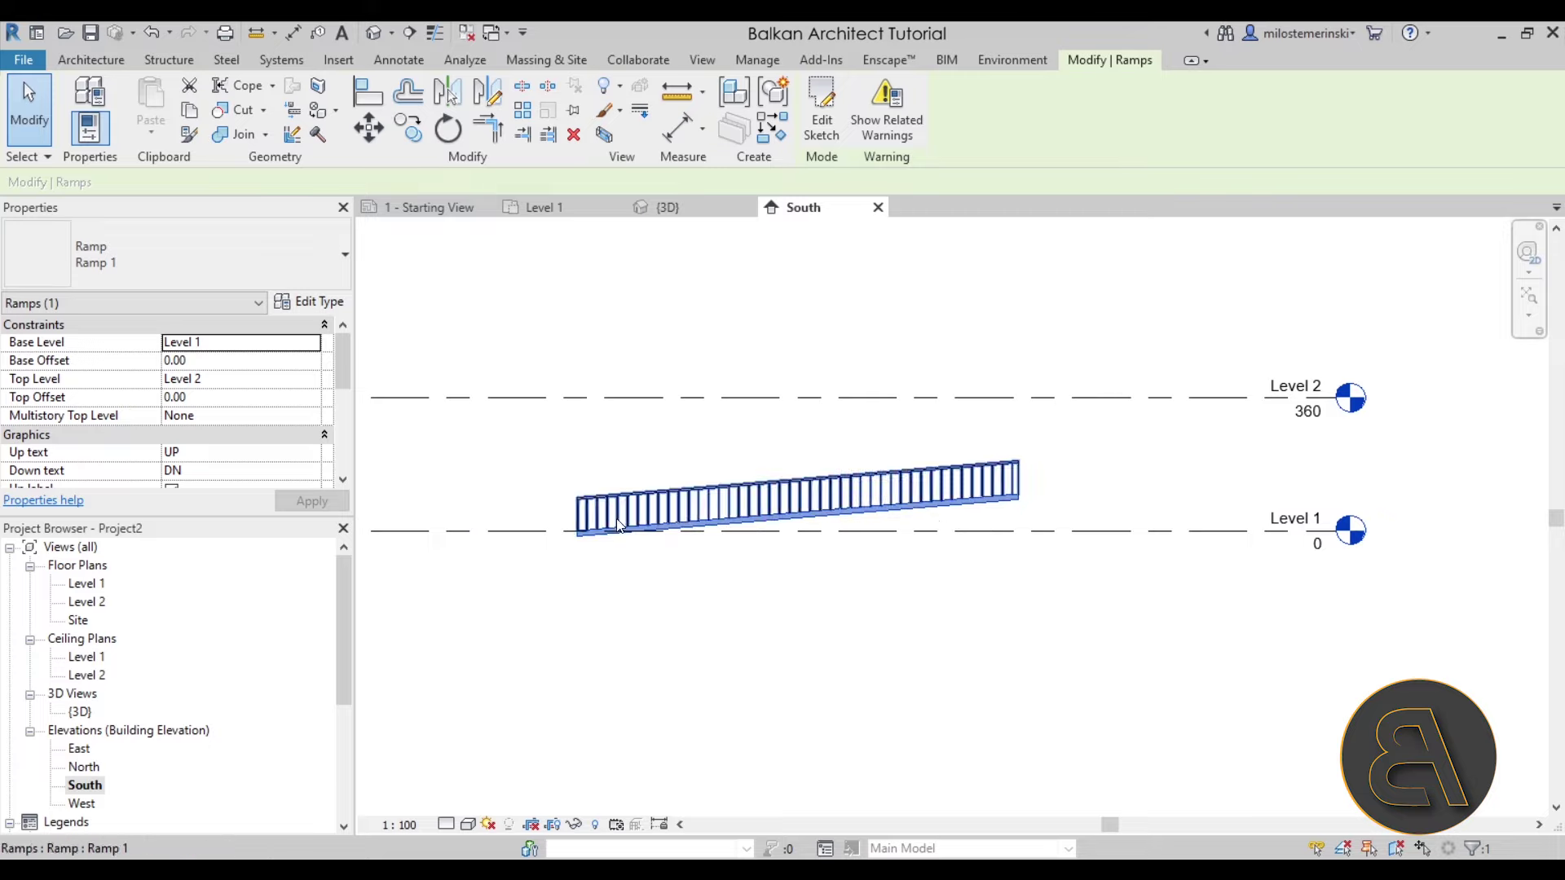
pyautogui.click(1063, 505)
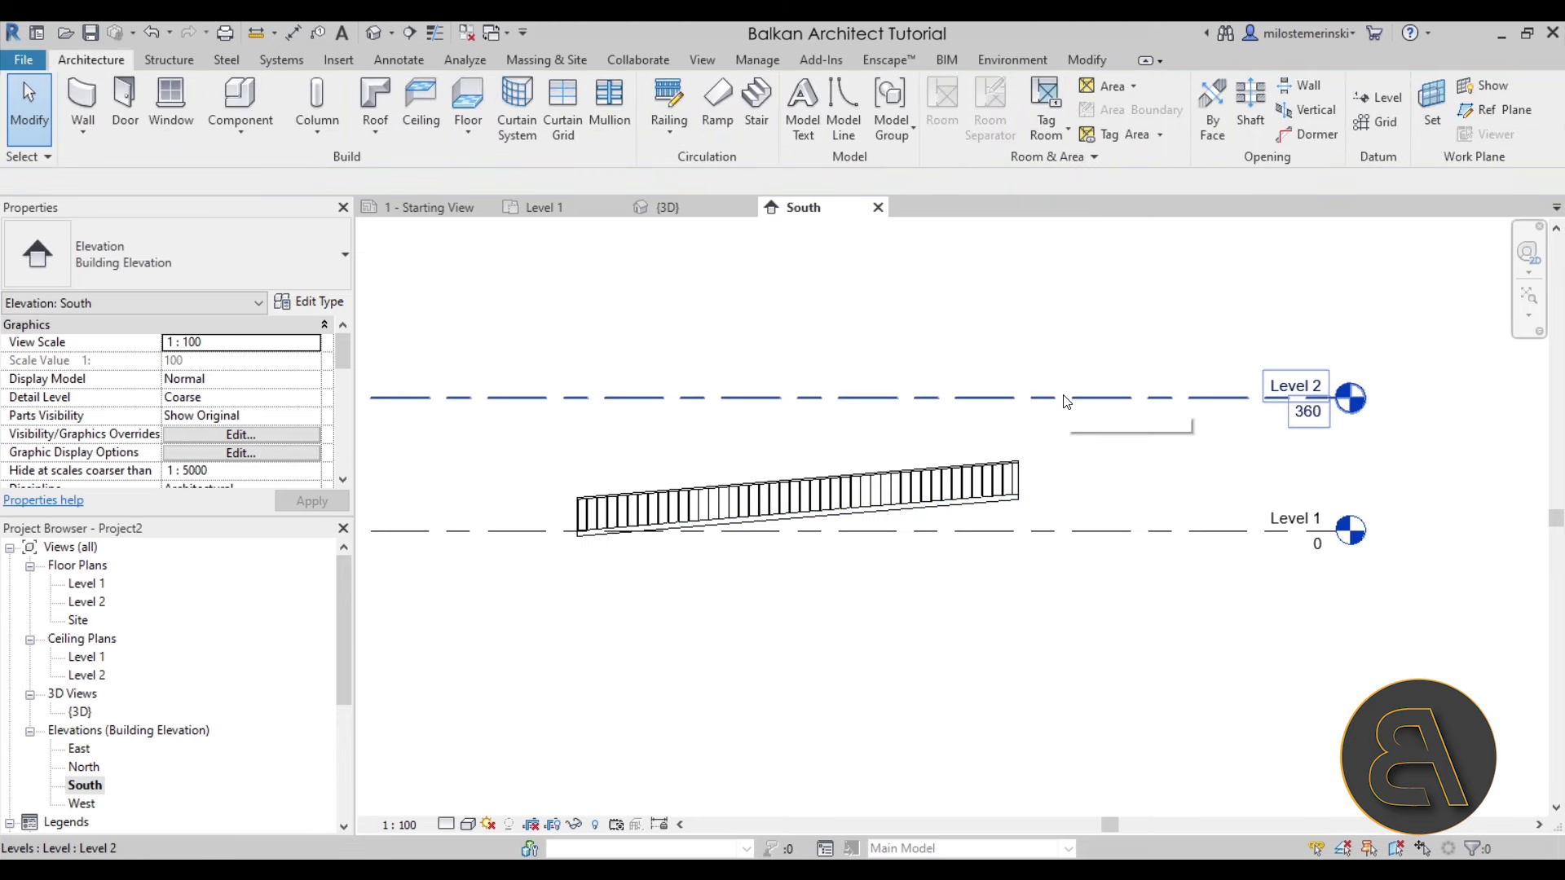
# Delete the ramp together with its railings in the South elevation
pyautogui.click(799, 510)
pyautogui.click(689, 440)
pyautogui.moveTo(497, 336); pyautogui.dragTo(1108, 668)
pyautogui.press('Delete')
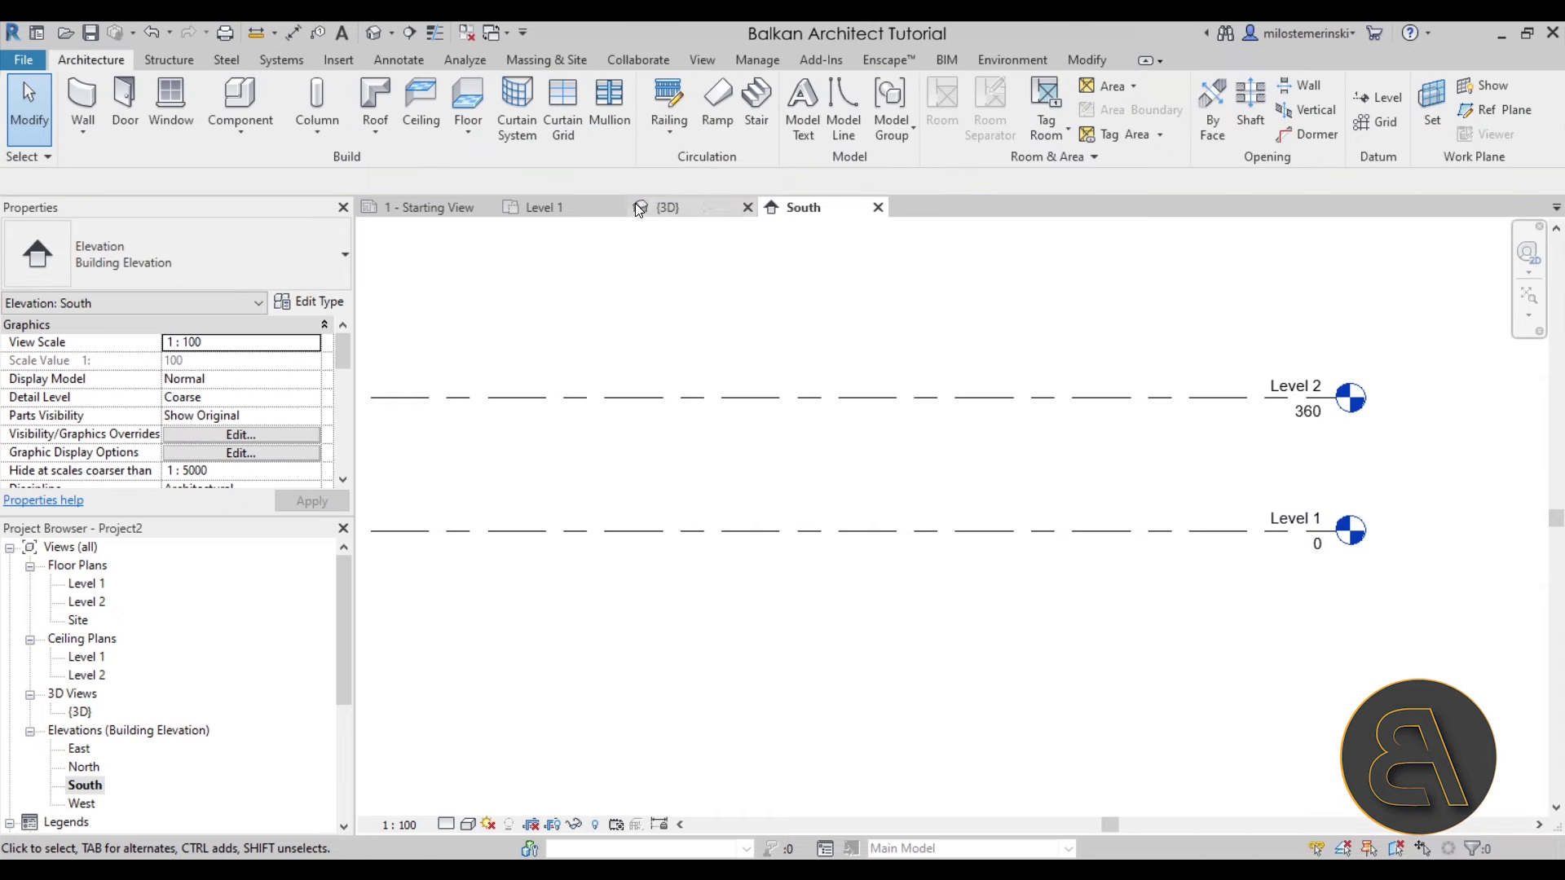
# Start a new ramp in the Level 1 plan and sketch its first horizontal run 1200 long, heading right
pyautogui.click(583, 210)
pyautogui.scroll(-3, 799, 419)
pyautogui.moveTo(709, 415); pyautogui.dragTo(693, 509, button='middle')
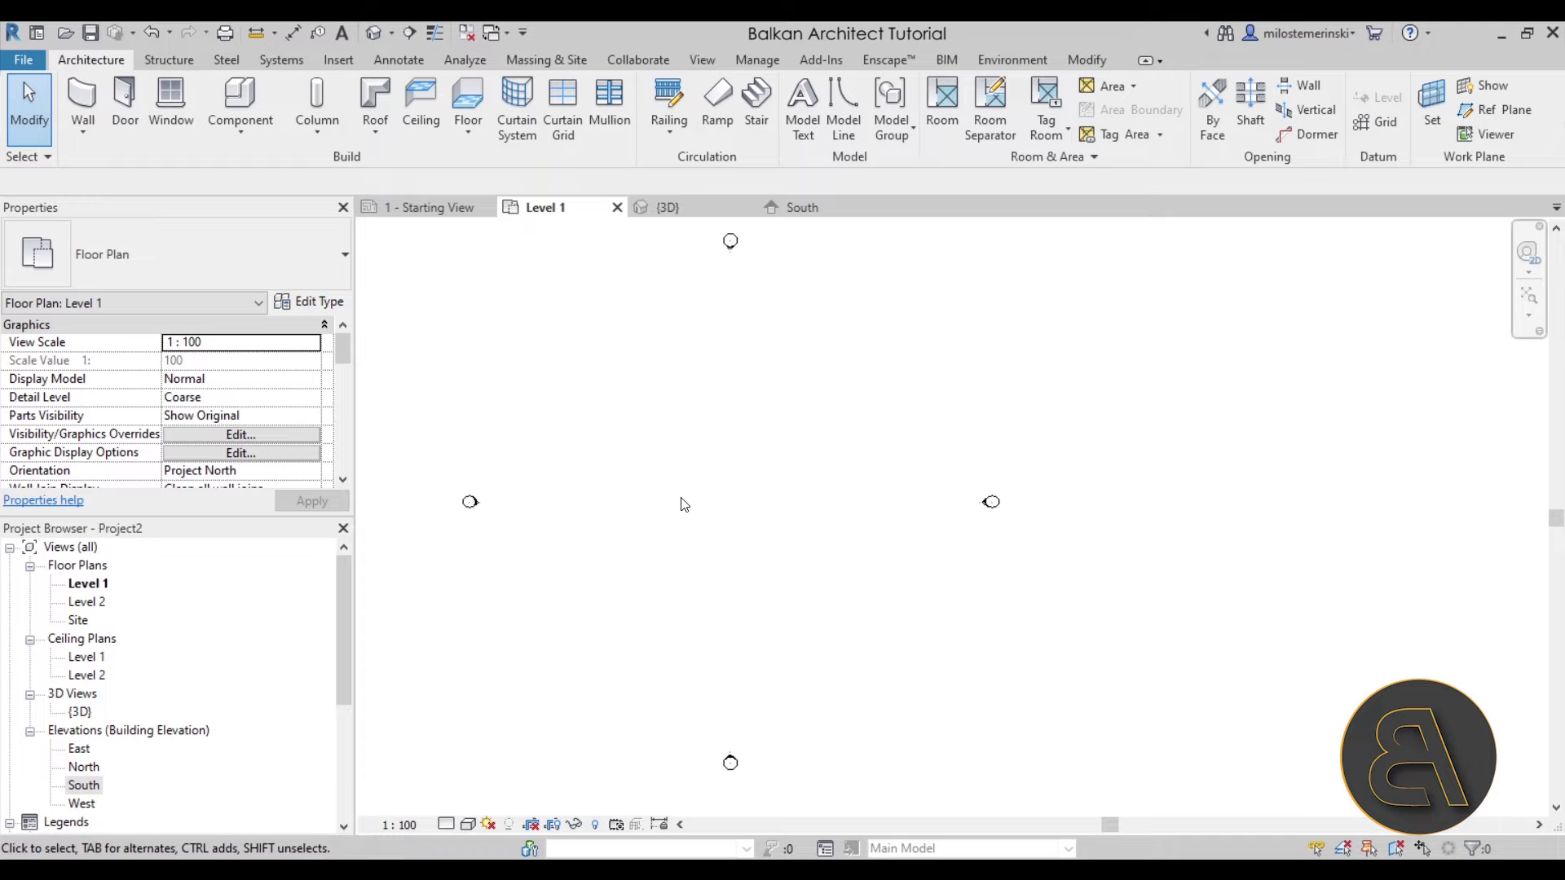
pyautogui.click(719, 134)
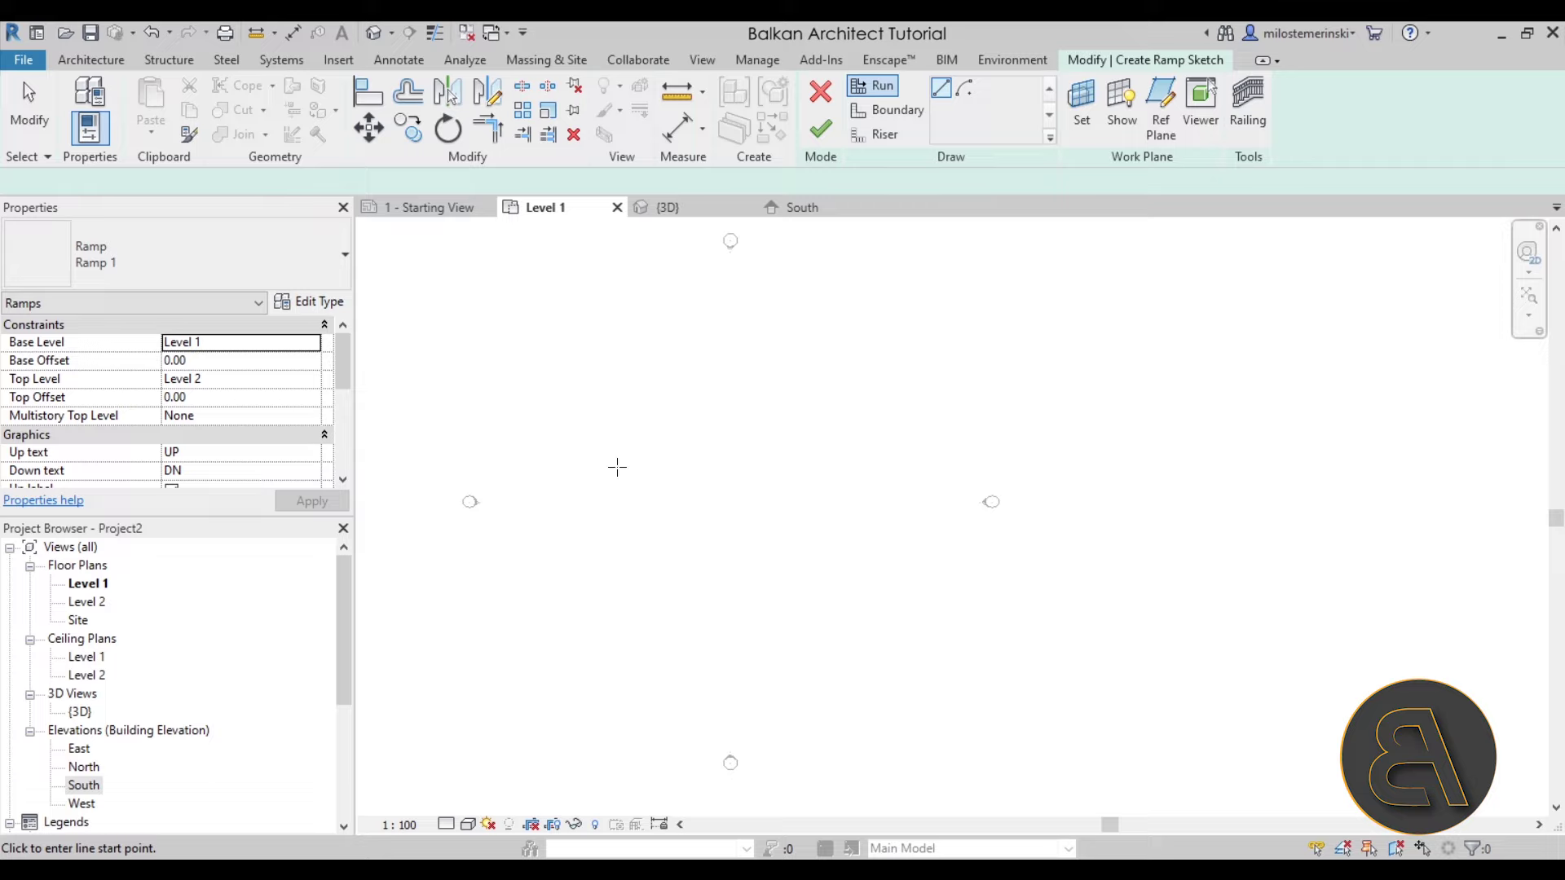
pyautogui.click(665, 458)
pyautogui.scroll(5, 701, 459)
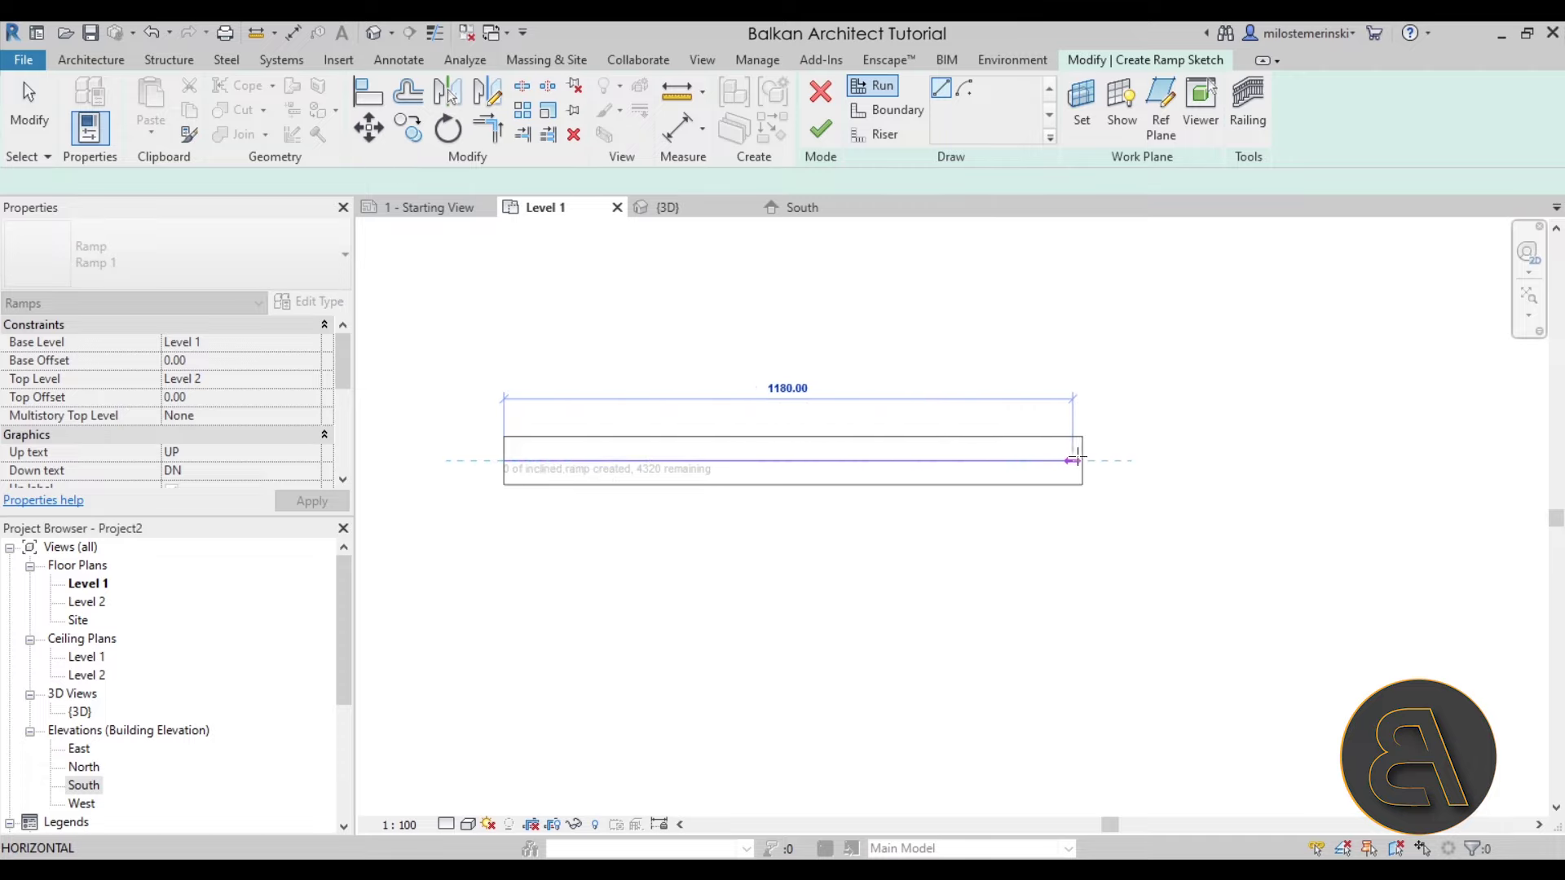
pyautogui.click(1145, 455)
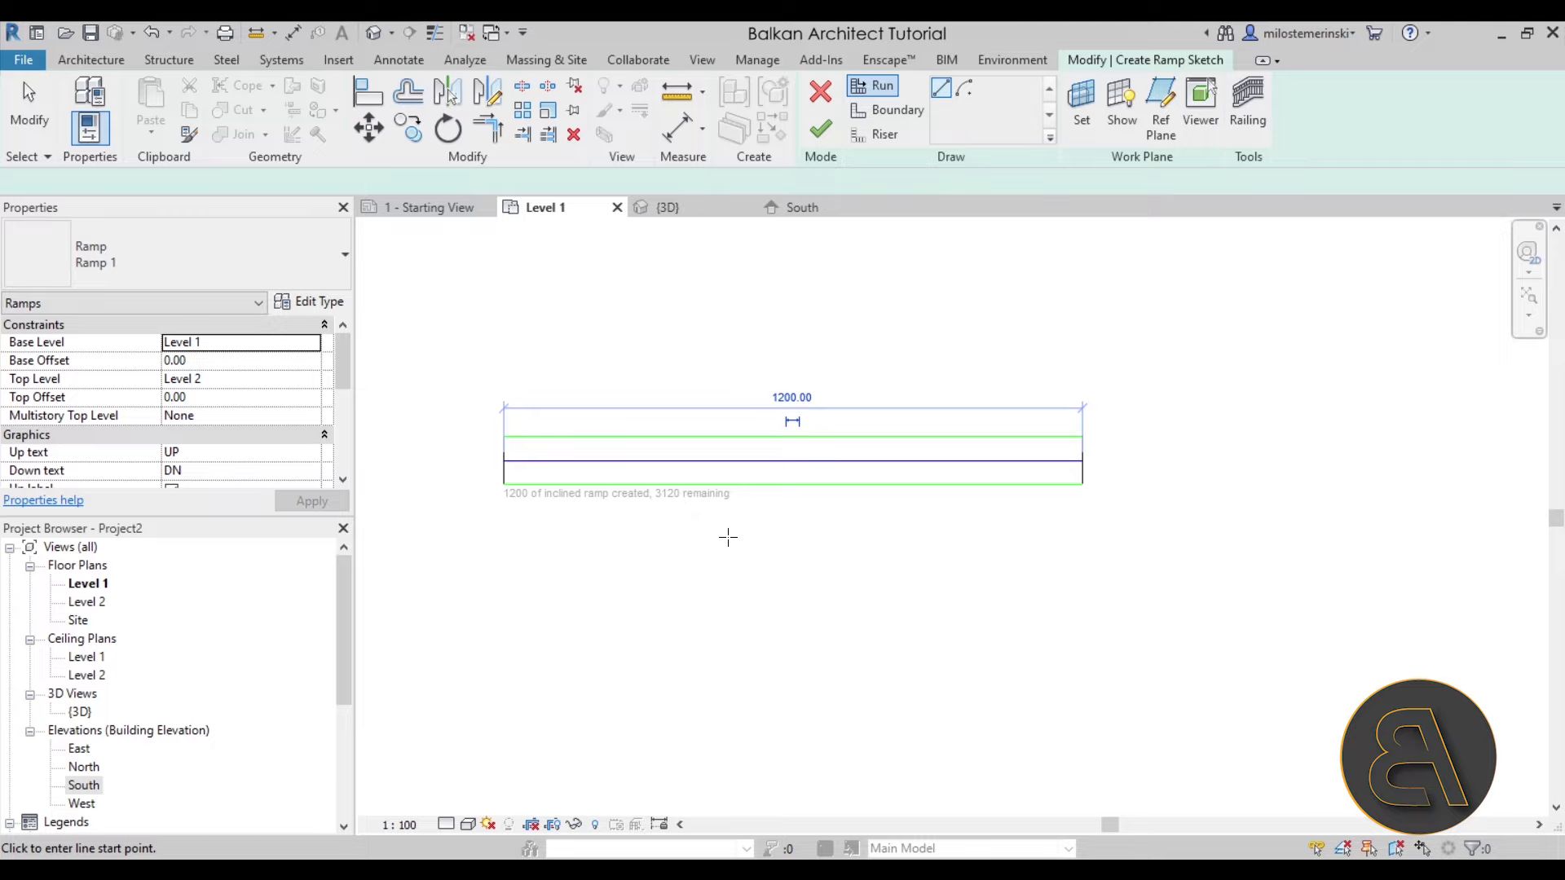
# Sketch a second ramp run about 1090 long below the first, heading back from the first run's end
pyautogui.scroll(-1, 728, 537)
pyautogui.scroll(-2, 716, 541)
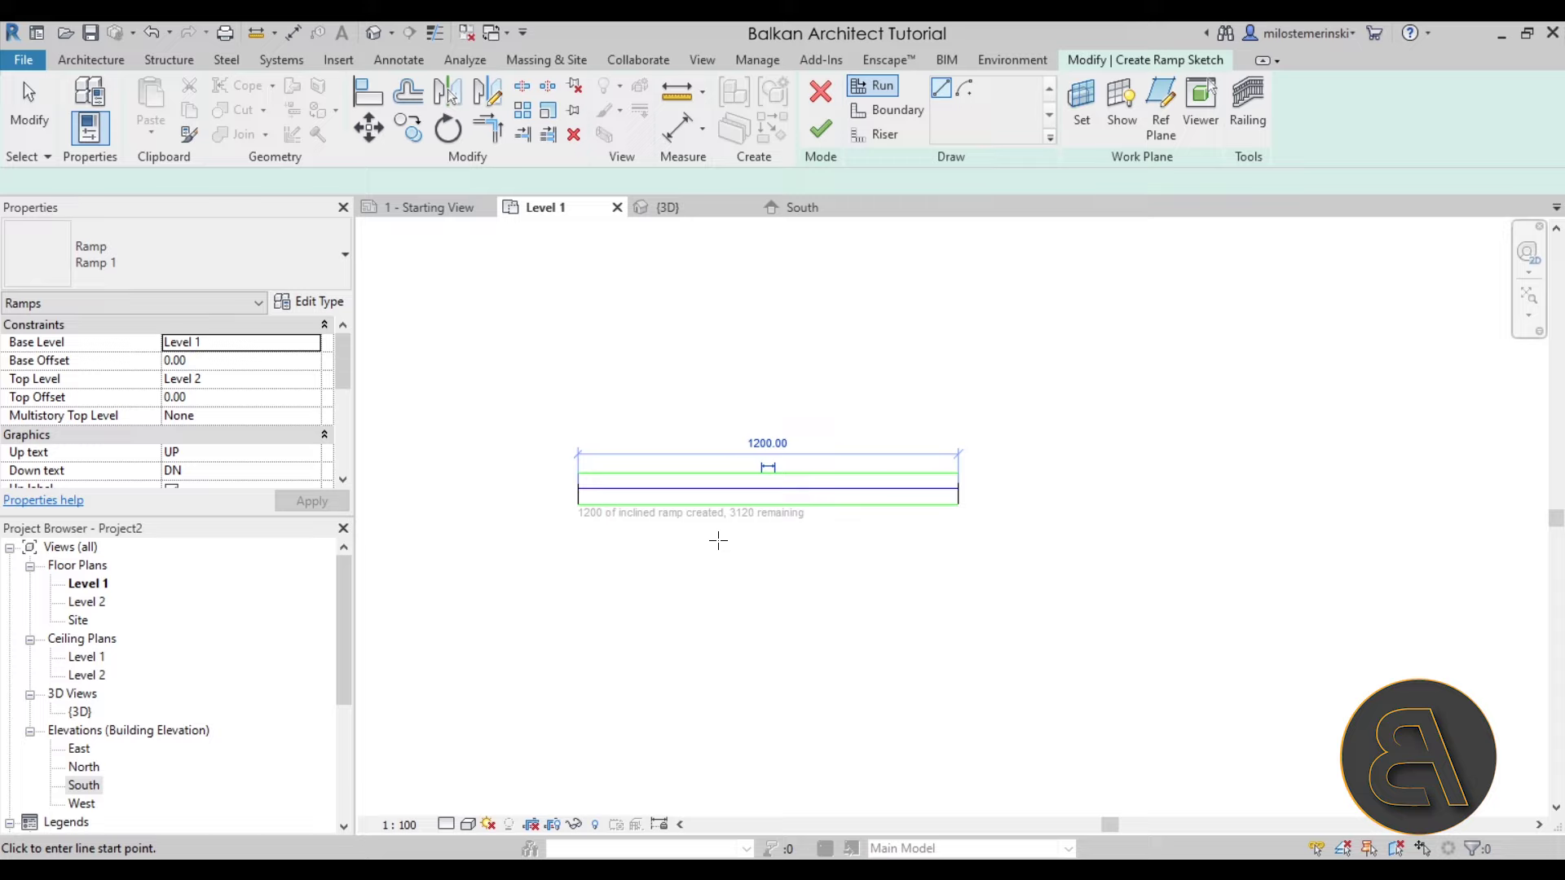
pyautogui.scroll(1, 803, 567)
pyautogui.click(980, 528)
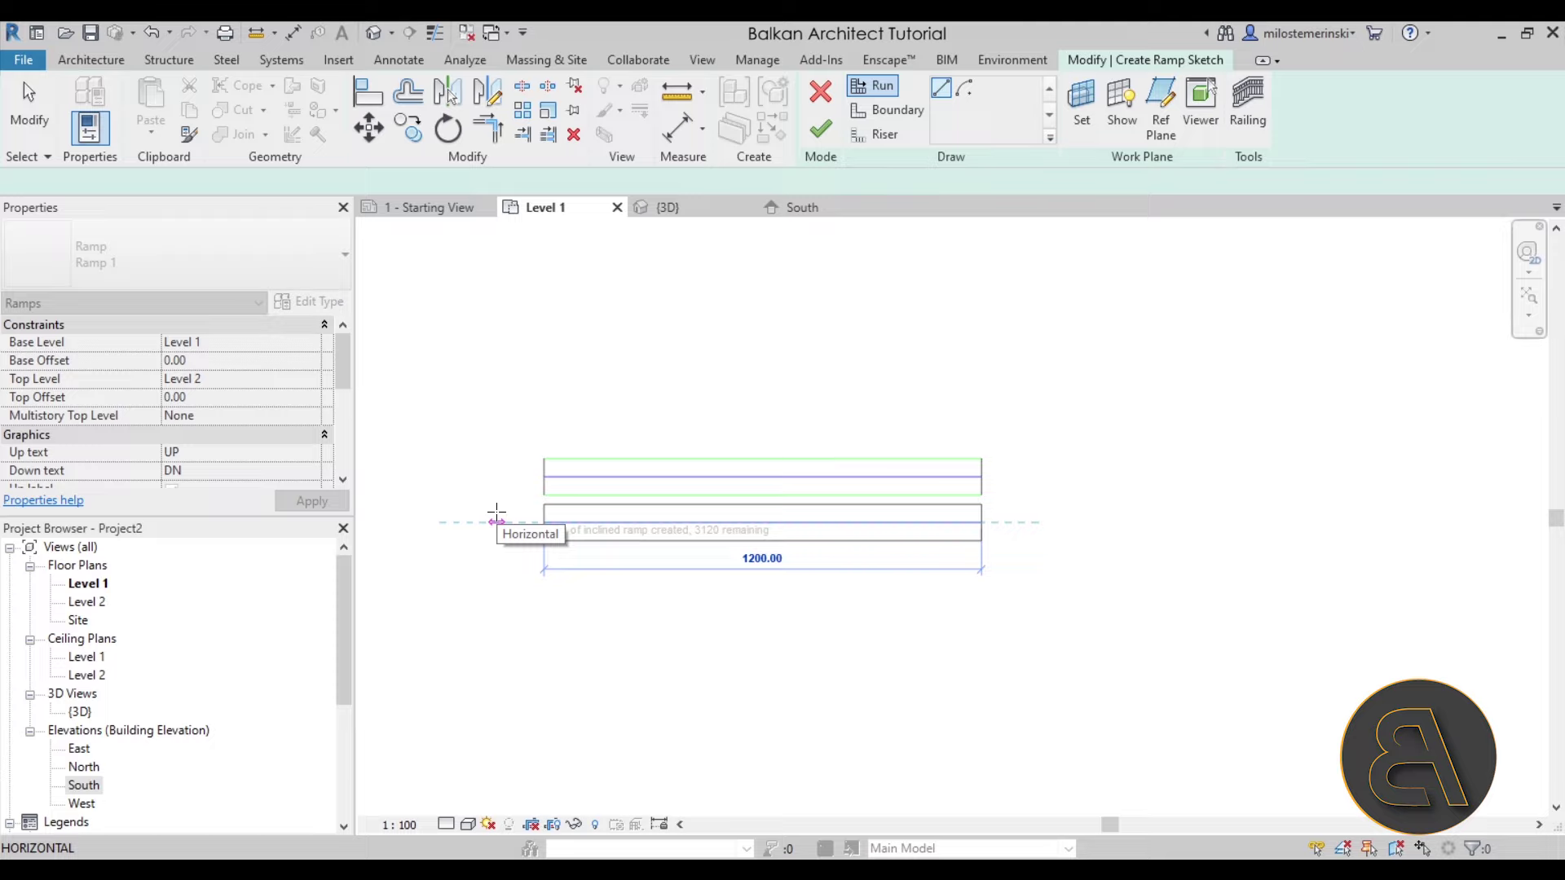
pyautogui.click(585, 523)
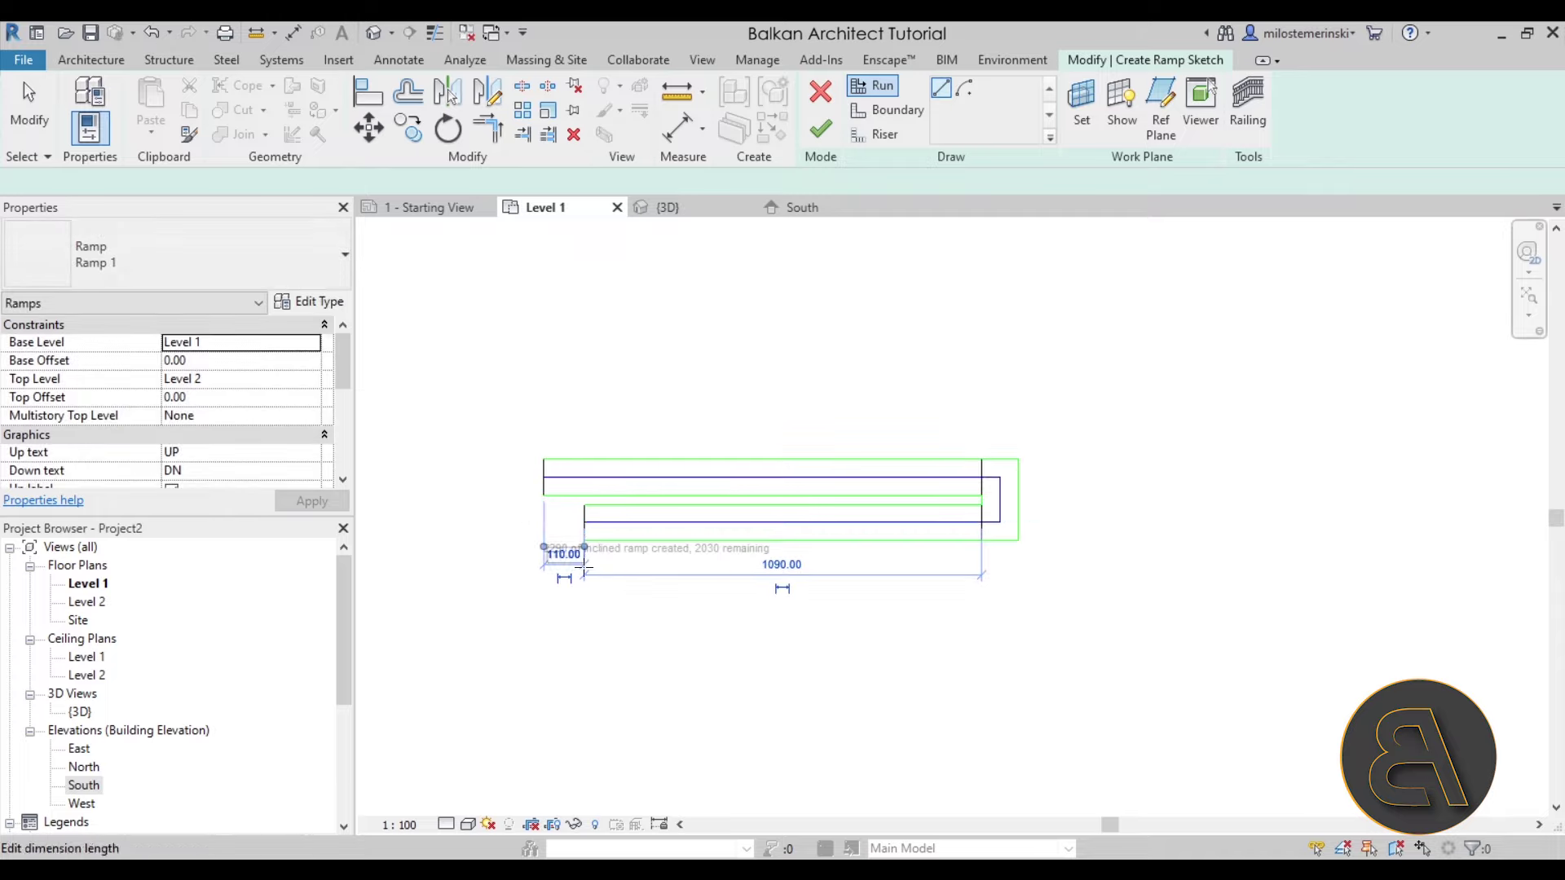
# Sketch a third ramp run about 1090 long below the second, heading right and aligned with its ends
pyautogui.scroll(4, 599, 592)
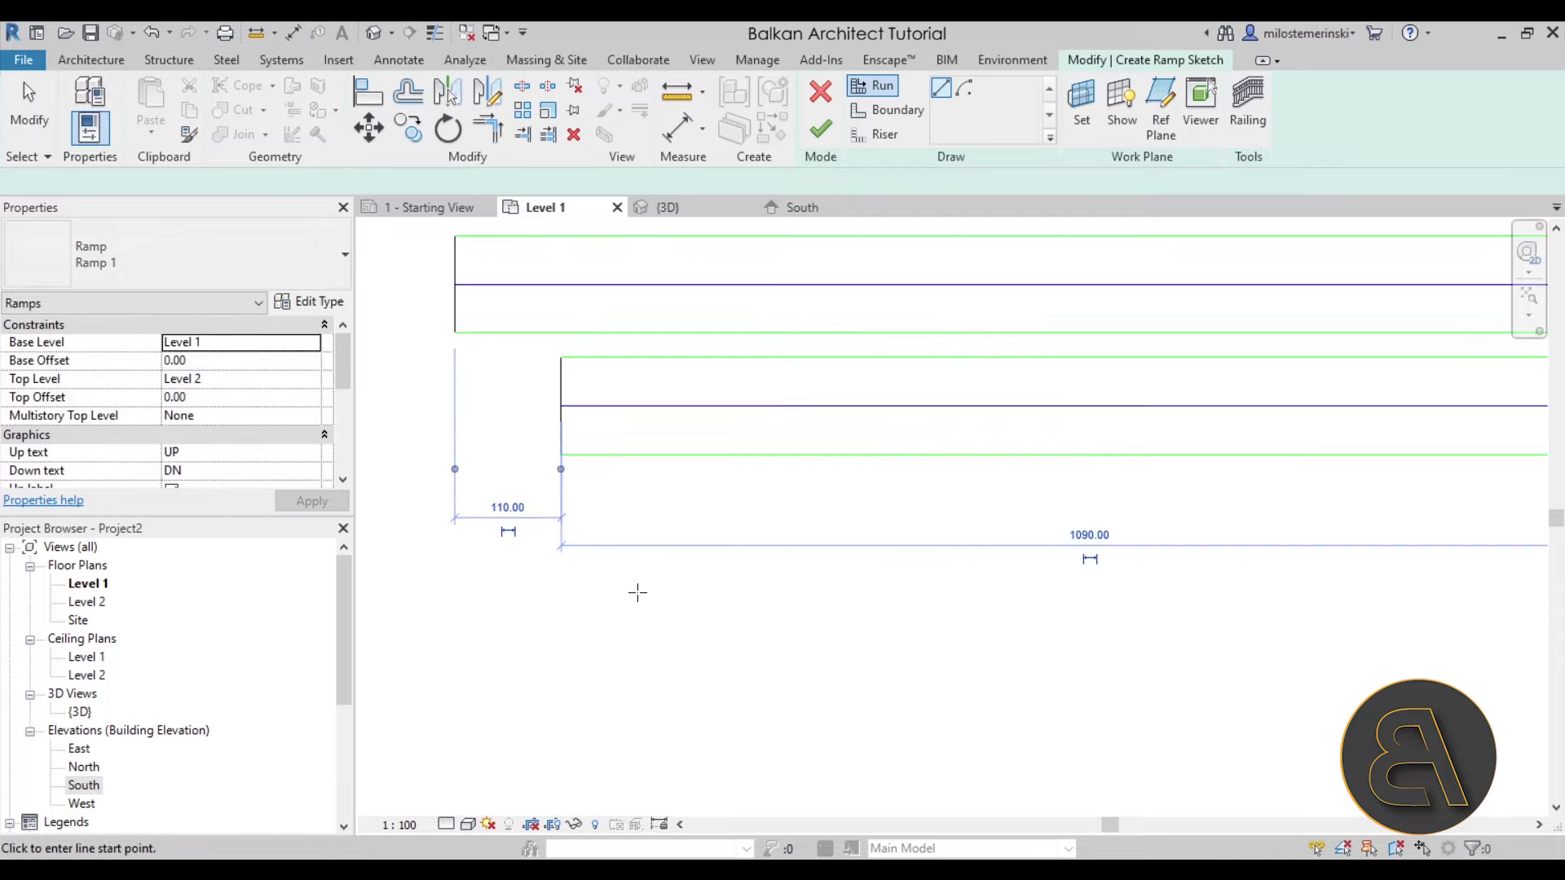
pyautogui.click(563, 529)
pyautogui.scroll(-3, 650, 530)
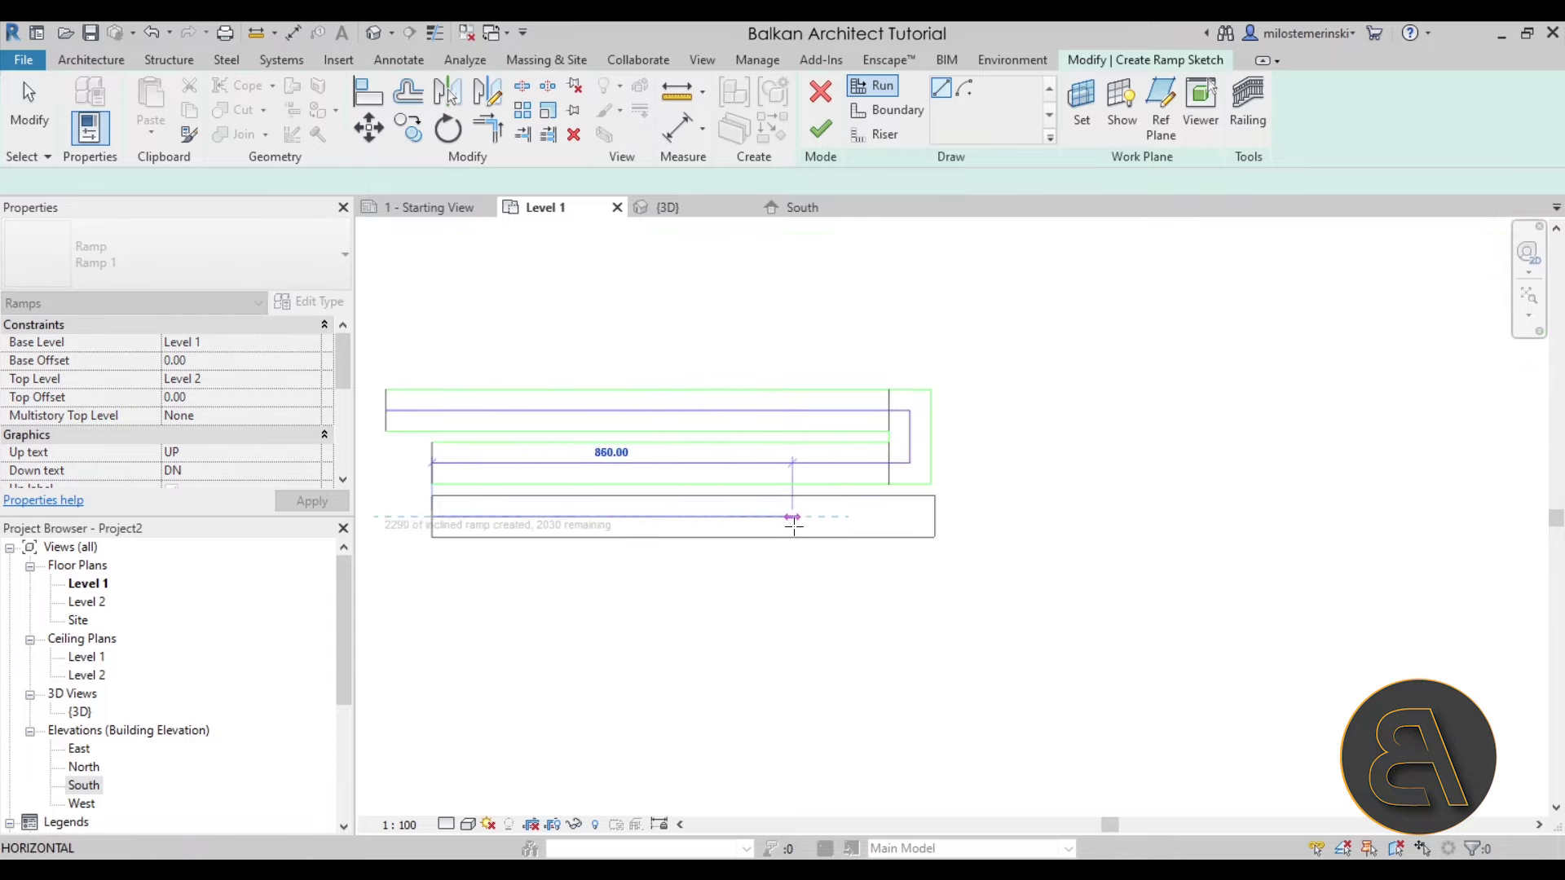
pyautogui.click(886, 520)
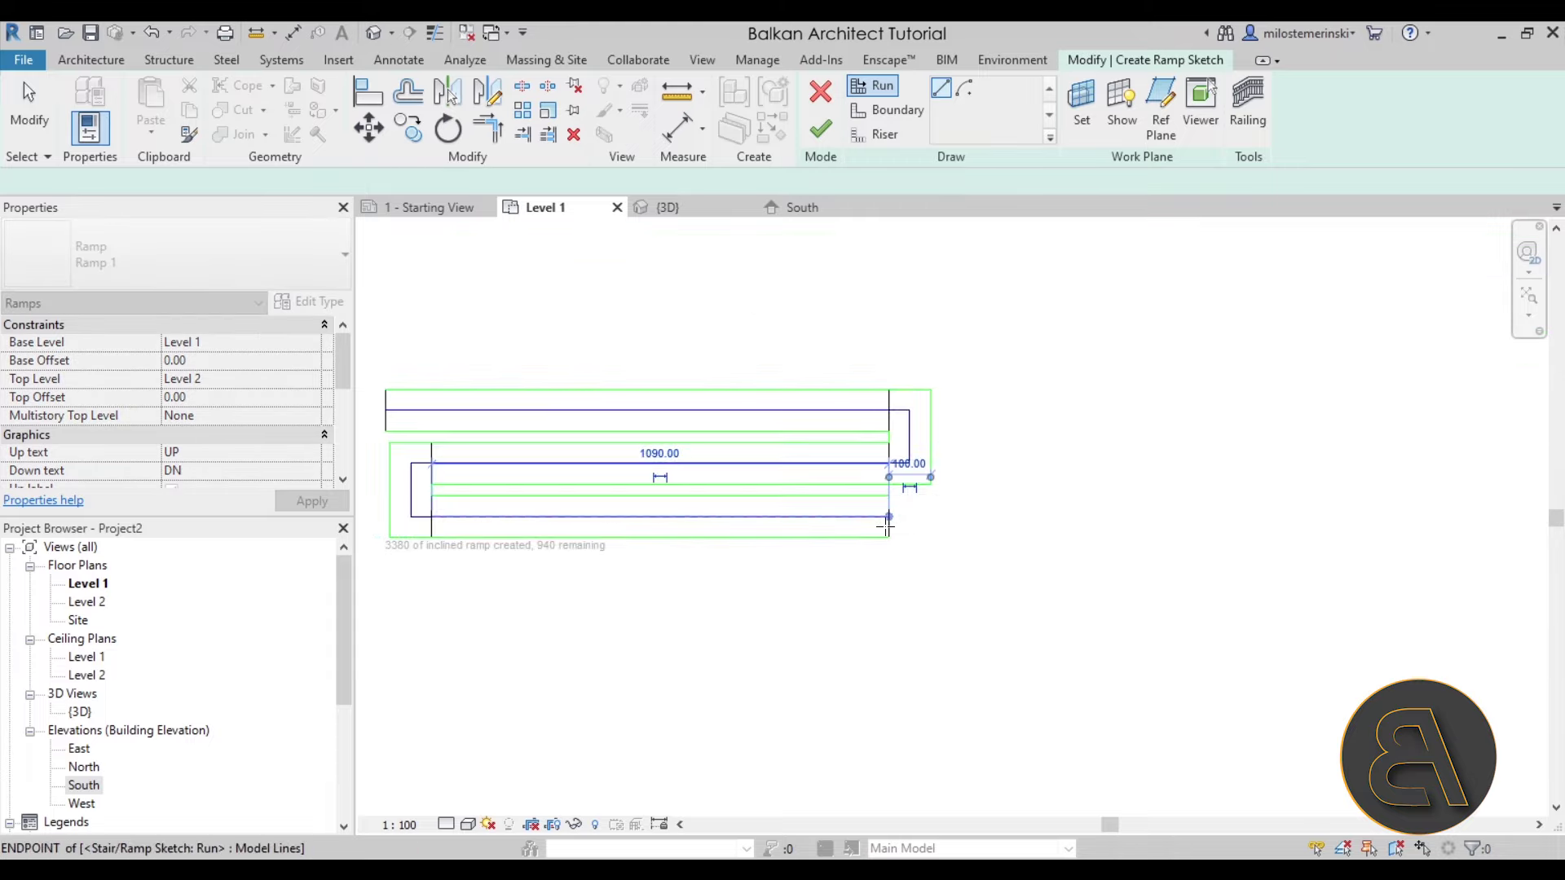
# Sketch the fourth ramp run 940 long below the third, heading left, and finish the ramp sketch
pyautogui.click(884, 576)
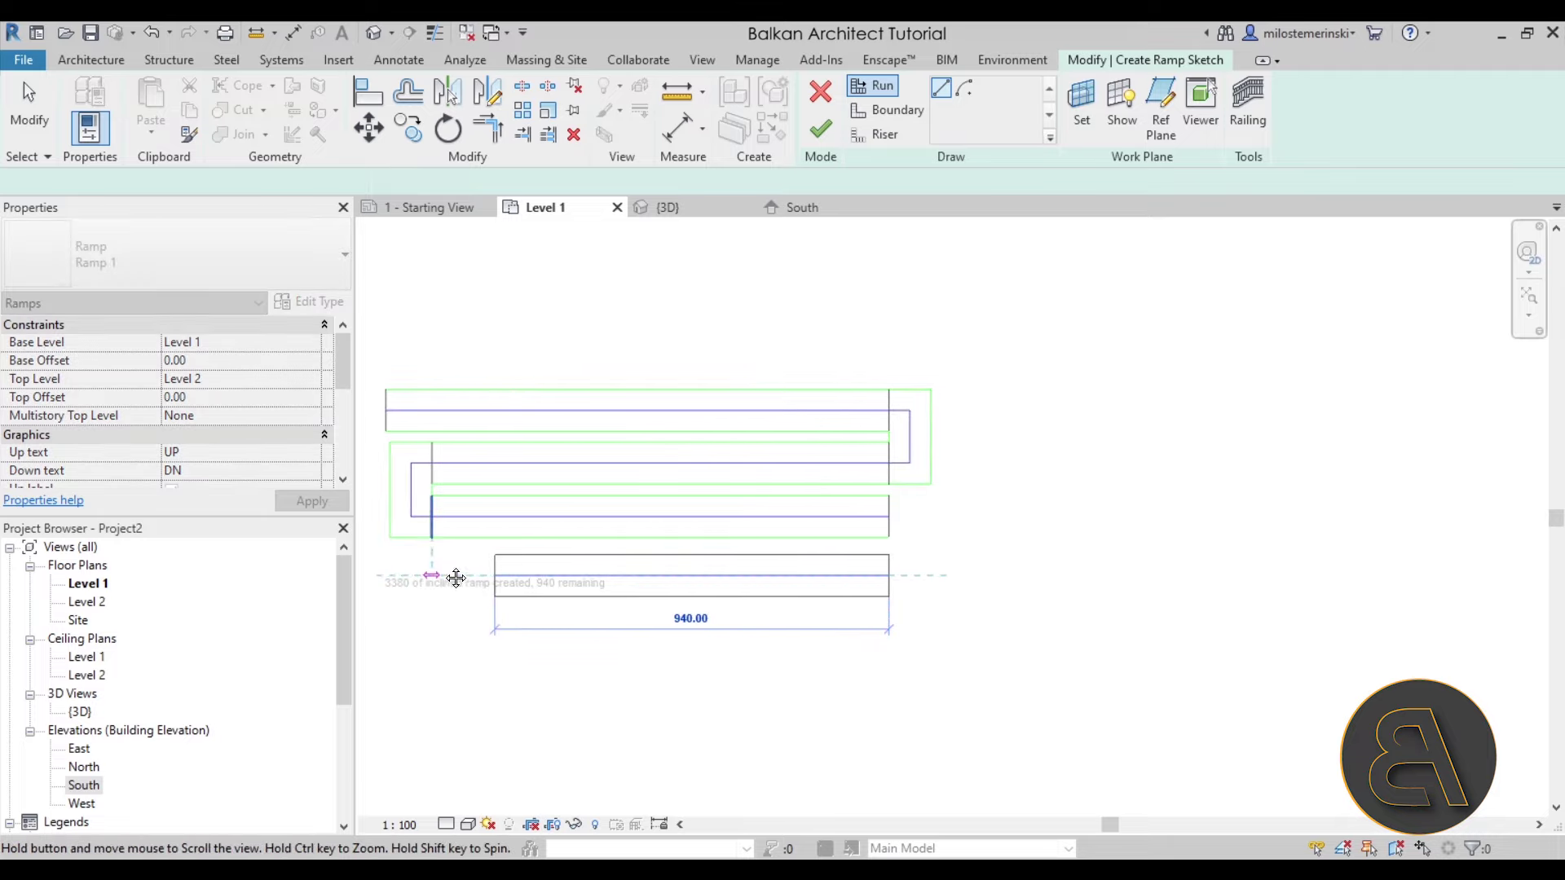
pyautogui.scroll(3, 454, 576)
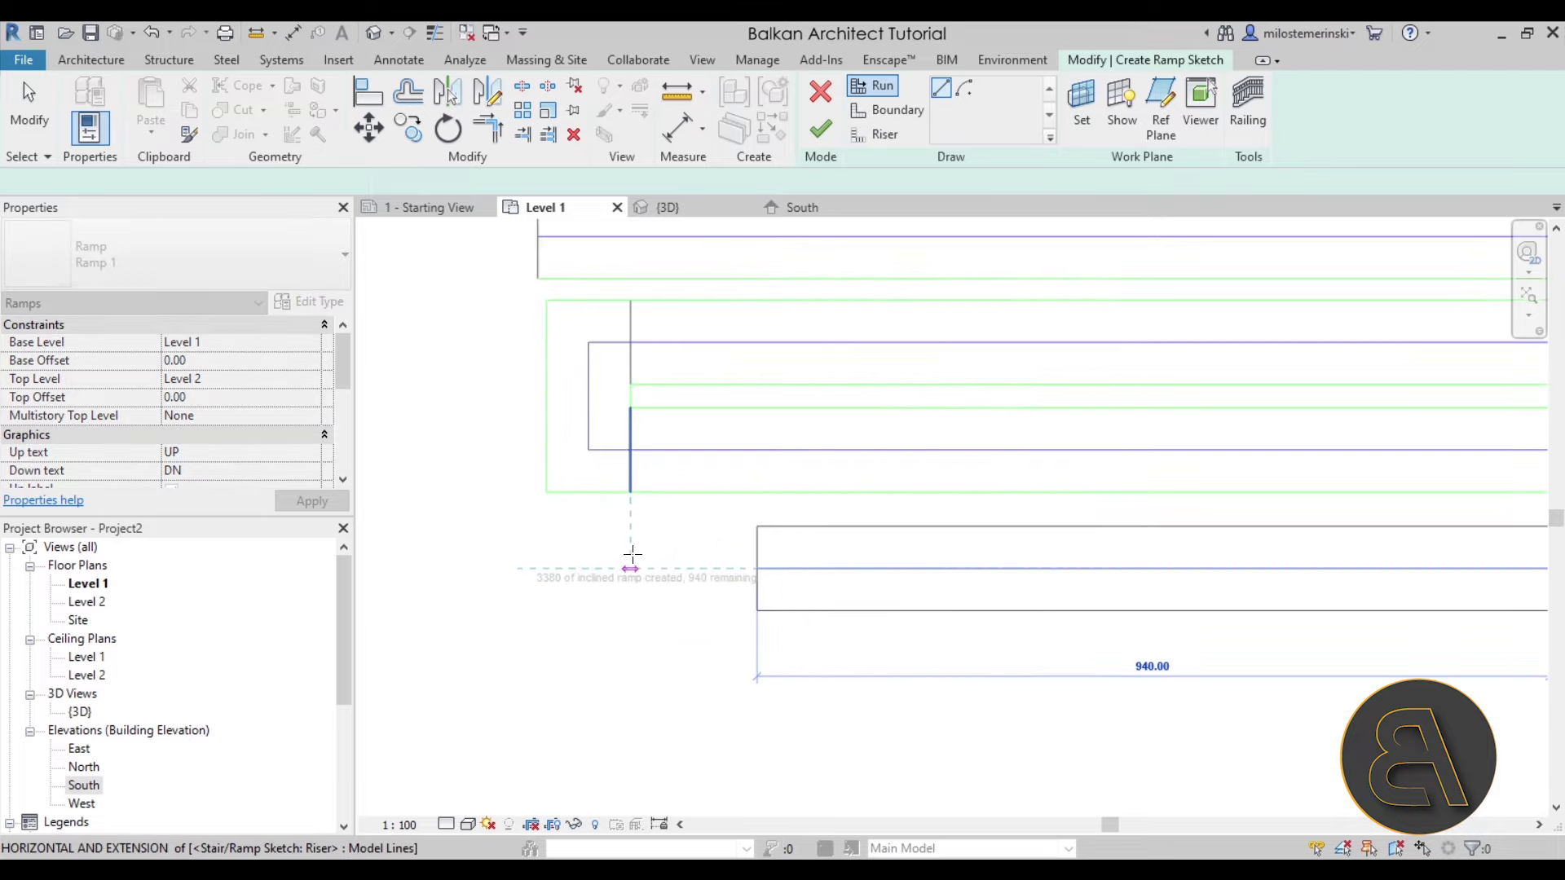
pyautogui.click(451, 555)
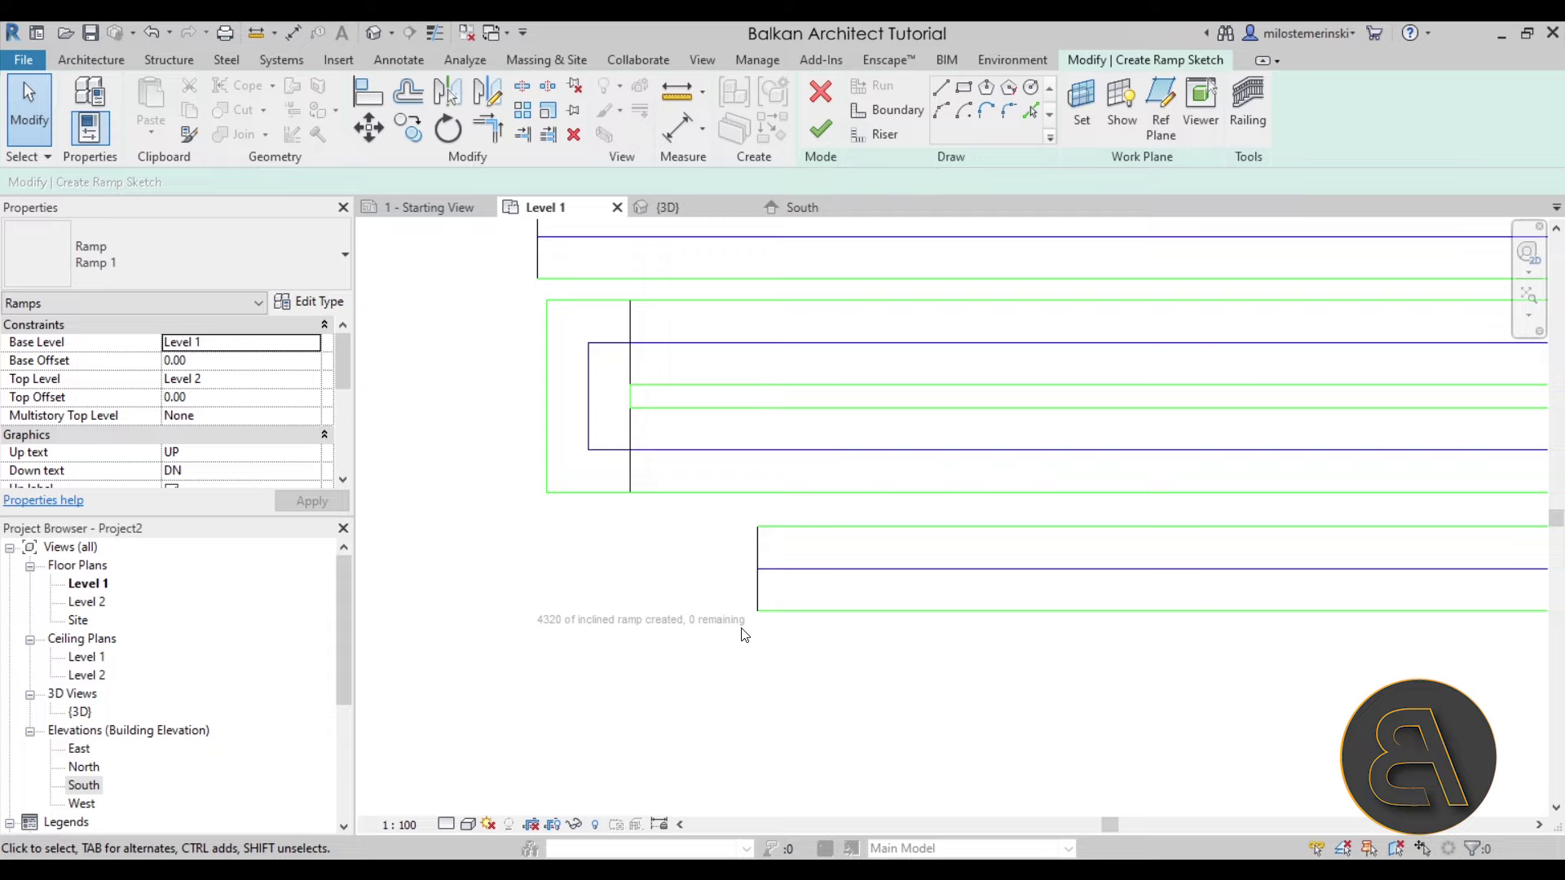
pyautogui.scroll(-2, 738, 632)
pyautogui.scroll(-2, 668, 636)
pyautogui.scroll(-1, 633, 652)
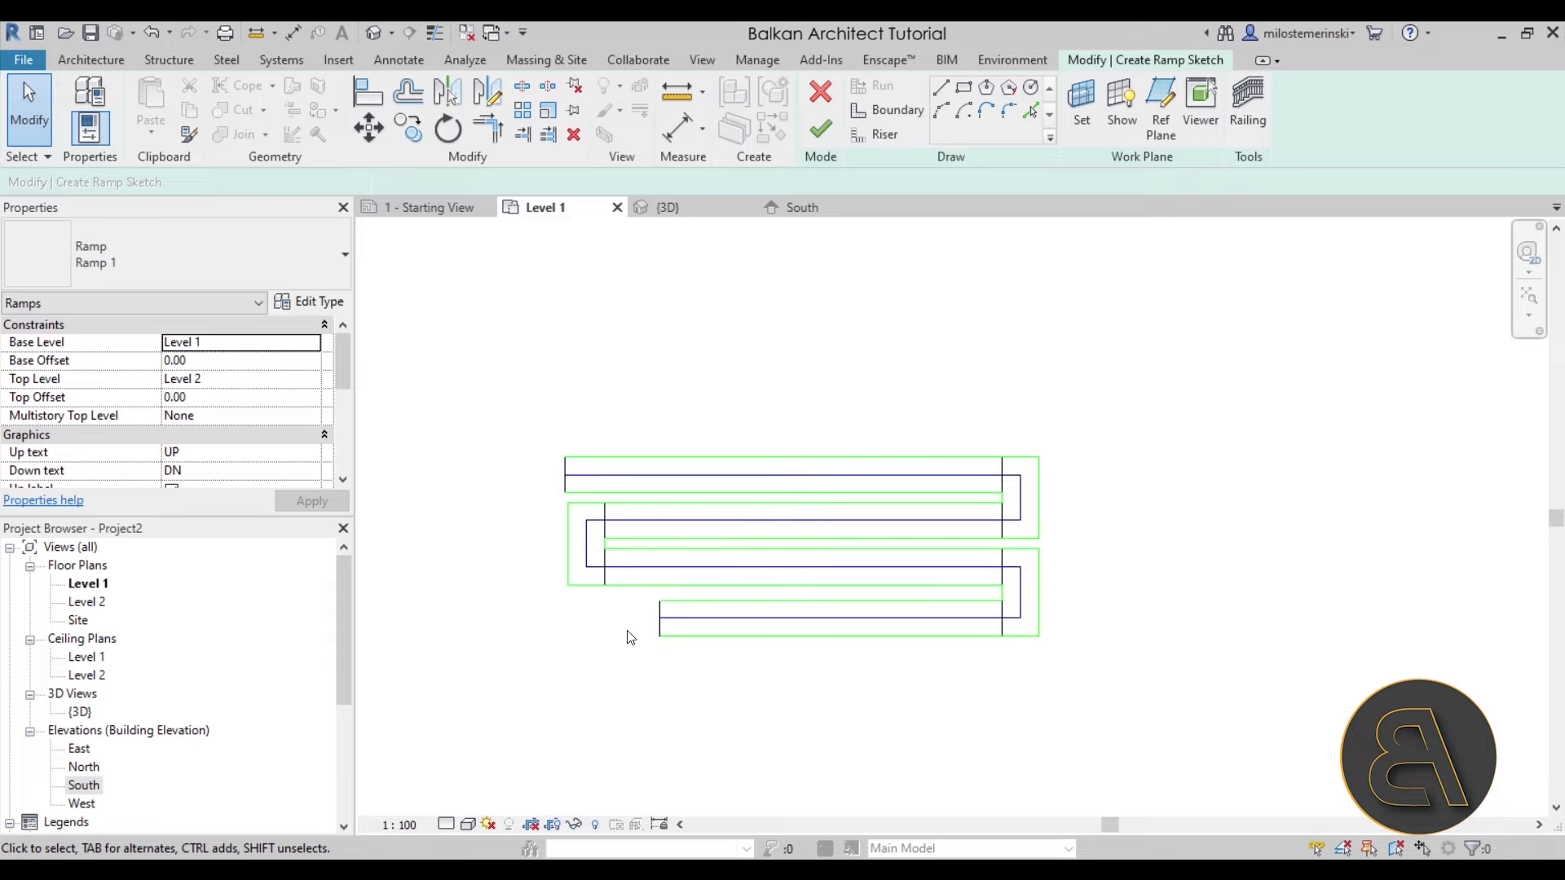
pyautogui.scroll(2, 644, 650)
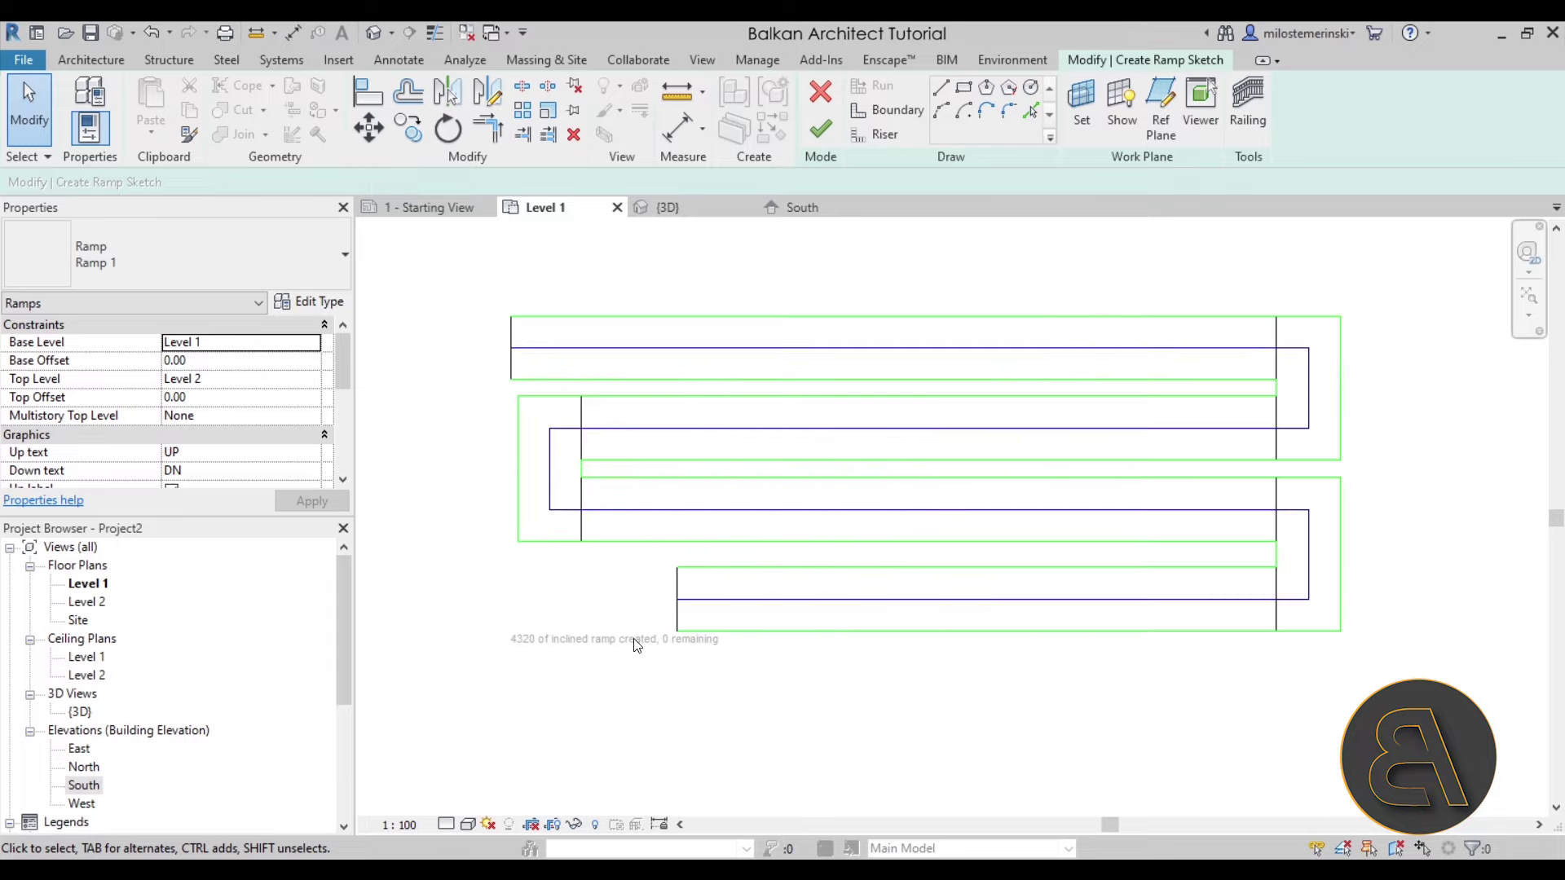
pyautogui.click(812, 134)
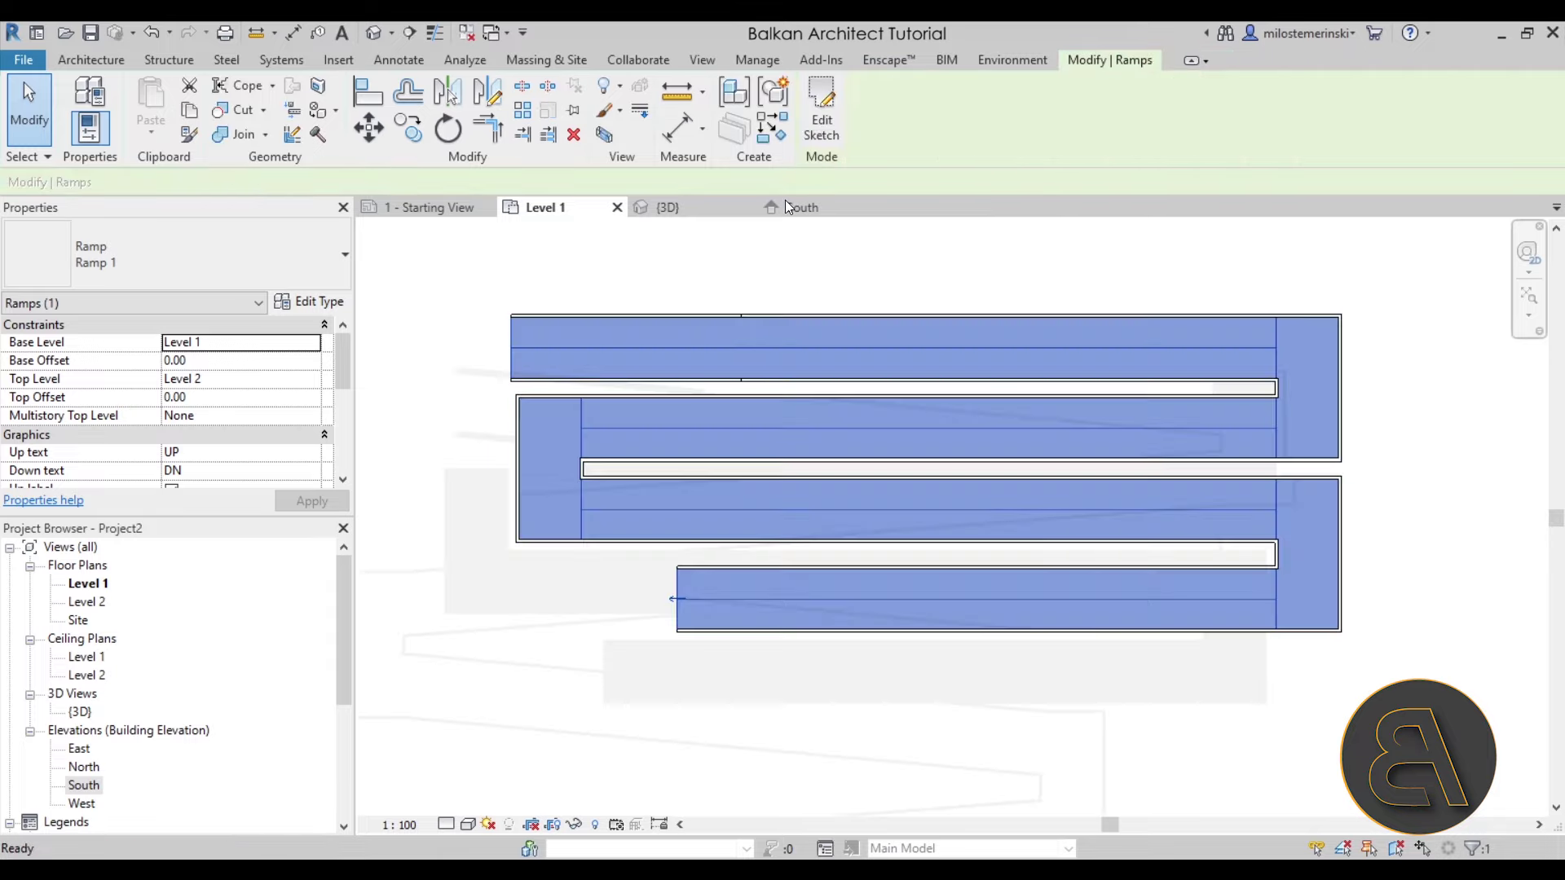
# Examine the finished four-run ramp, its landings and railings in the 3D view from several angles
pyautogui.click(755, 275)
pyautogui.click(668, 207)
pyautogui.keyDown('shift'); pyautogui.moveTo(969, 493); pyautogui.dragTo(774, 636, button='middle'); pyautogui.keyUp('shift')
pyautogui.scroll(3, 990, 579)
pyautogui.scroll(3, 990, 579)
pyautogui.scroll(-1, 990, 580)
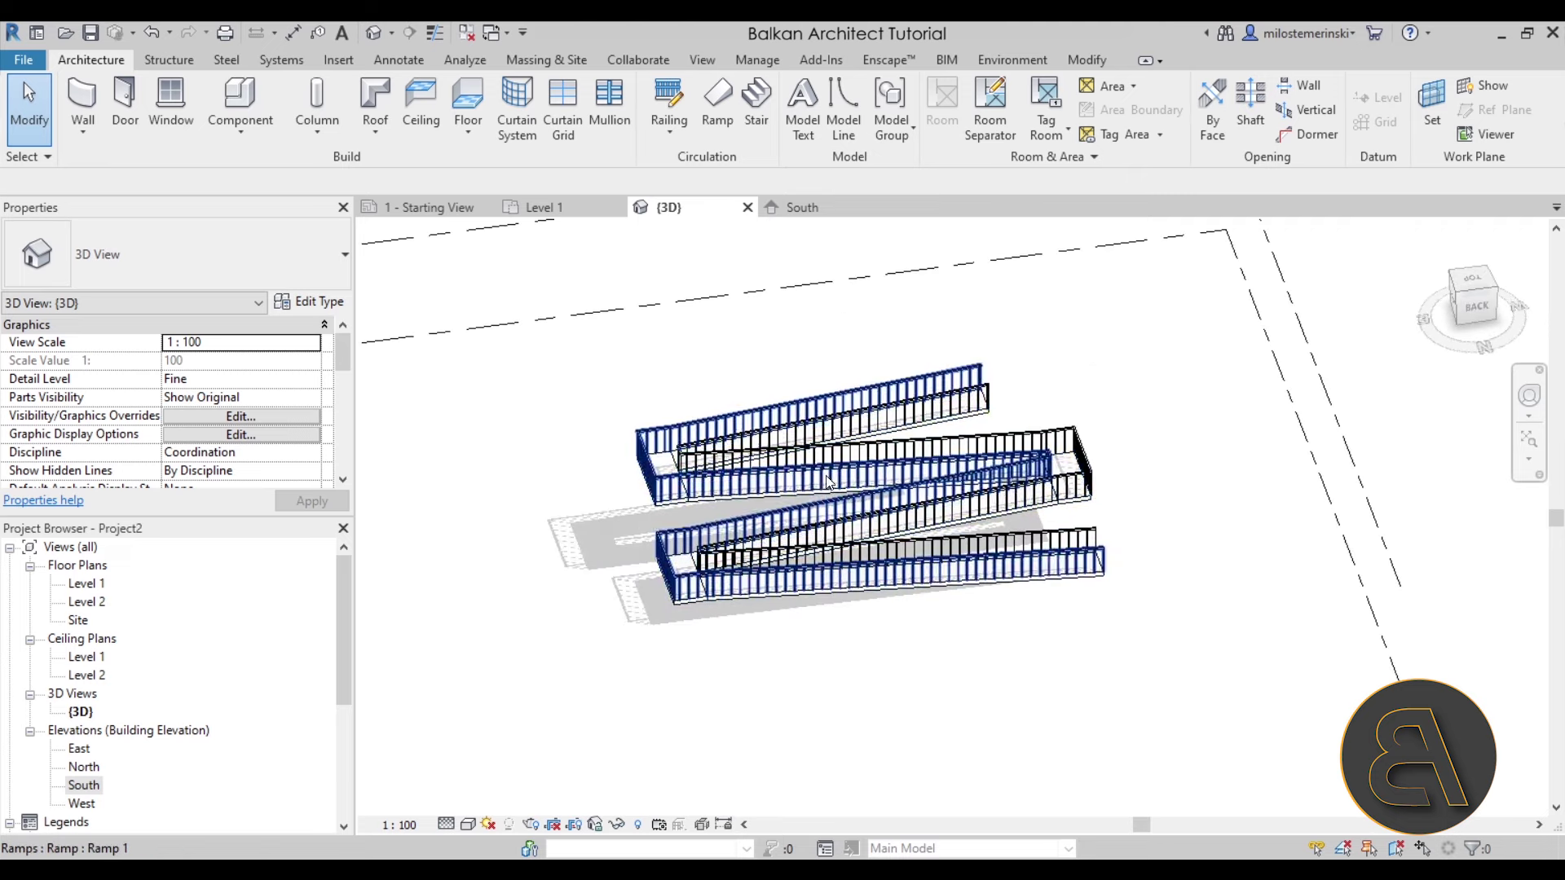
pyautogui.scroll(2, 937, 595)
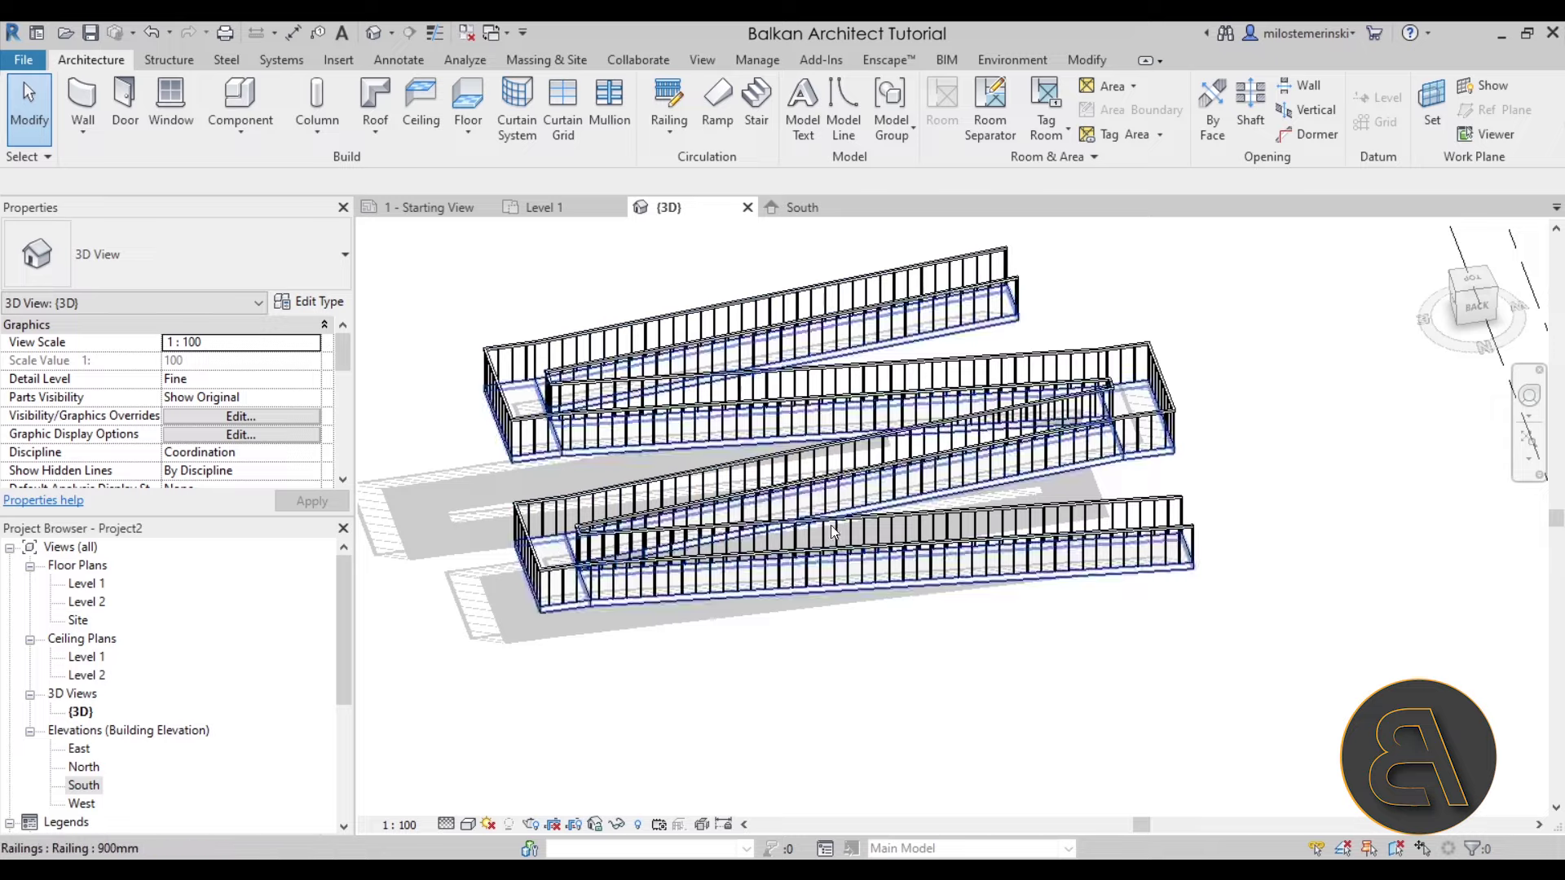
pyautogui.keyDown('shift'); pyautogui.moveTo(1151, 421); pyautogui.dragTo(716, 653, button='middle'); pyautogui.keyUp('shift')
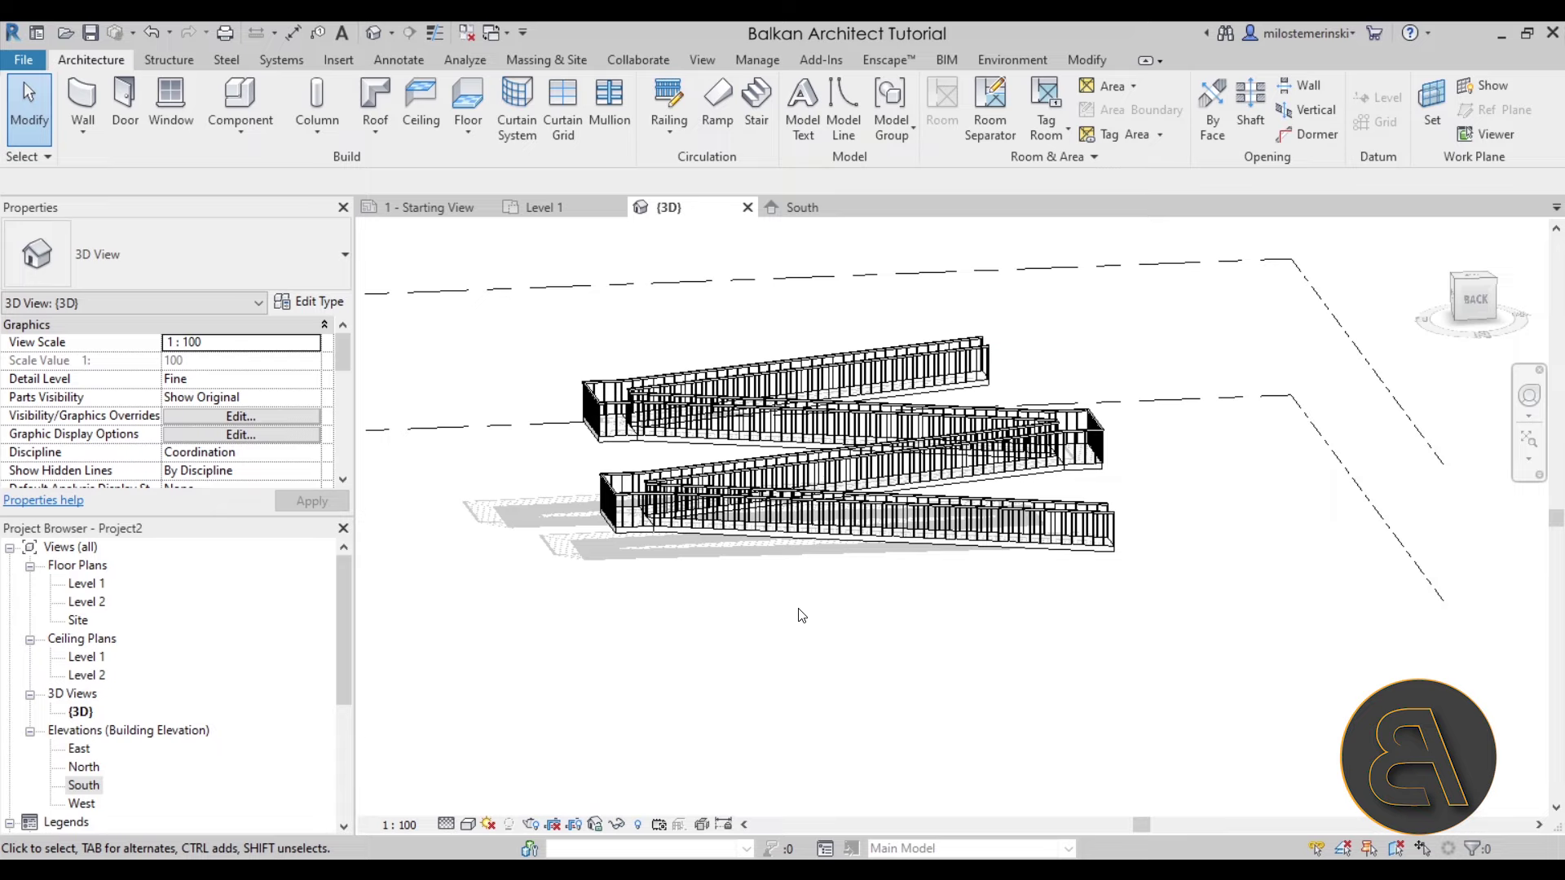
pyautogui.moveTo(867, 647)
pyautogui.keyDown('shift'); pyautogui.mouseDown(button='middle')
pyautogui.moveTo(1166, 632)
pyautogui.moveTo(1247, 587)
pyautogui.moveTo(716, 604)
pyautogui.moveTo(814, 641)
pyautogui.moveTo(933, 716)
pyautogui.moveTo(814, 723)
pyautogui.moveTo(800, 697)
pyautogui.moveTo(873, 674)
pyautogui.mouseUp(button='middle'); pyautogui.keyUp('shift')
pyautogui.scroll(-2, 880, 639)
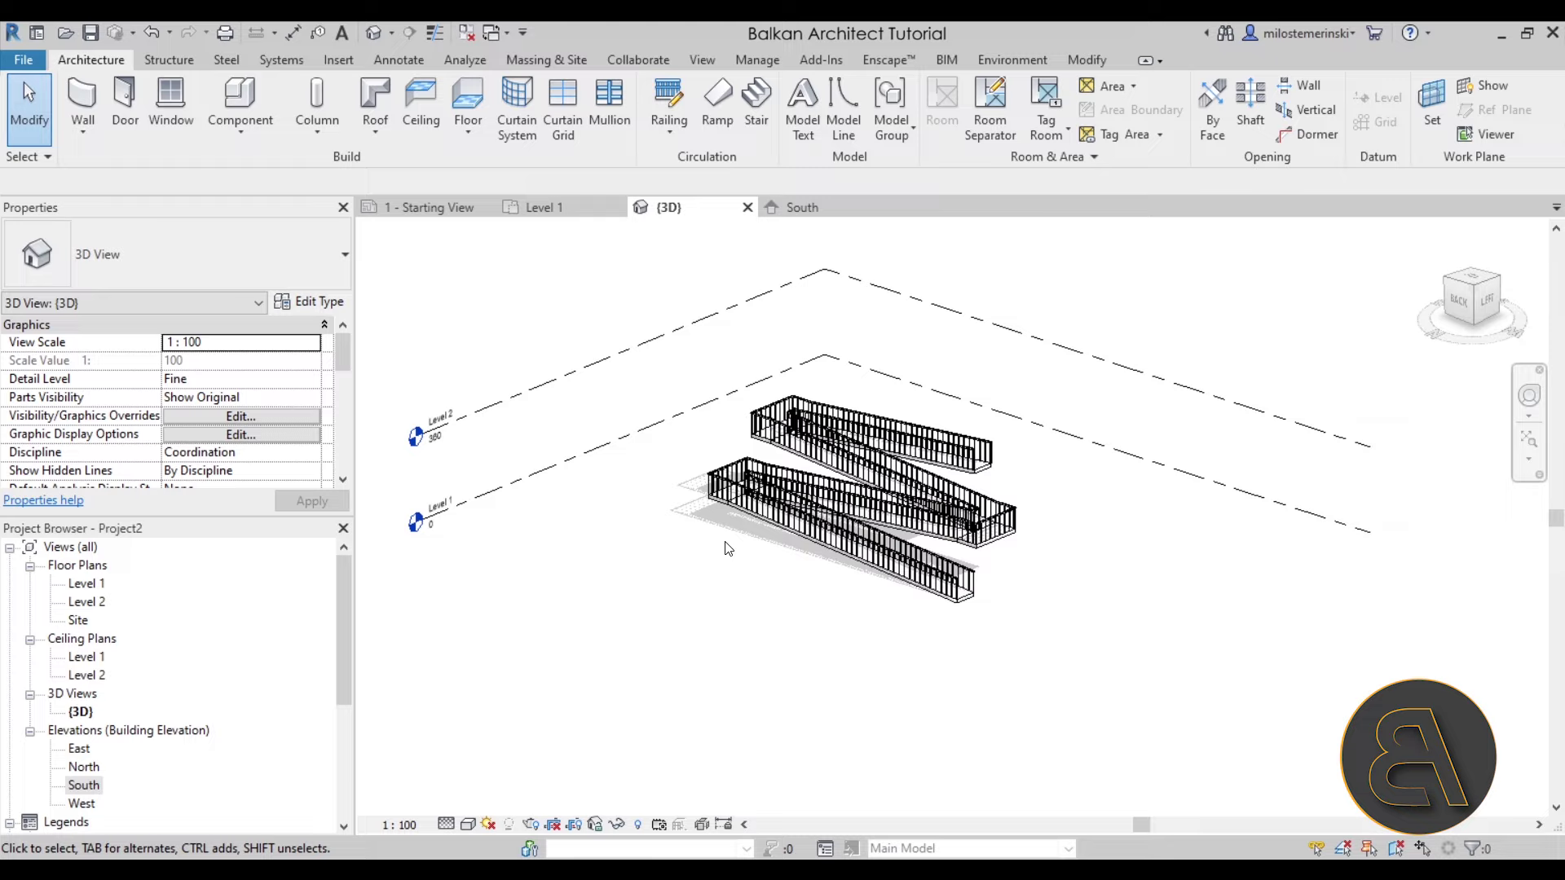
# Delete the four-run ramp from the model and return to the Level 1 plan
pyautogui.click(753, 521)
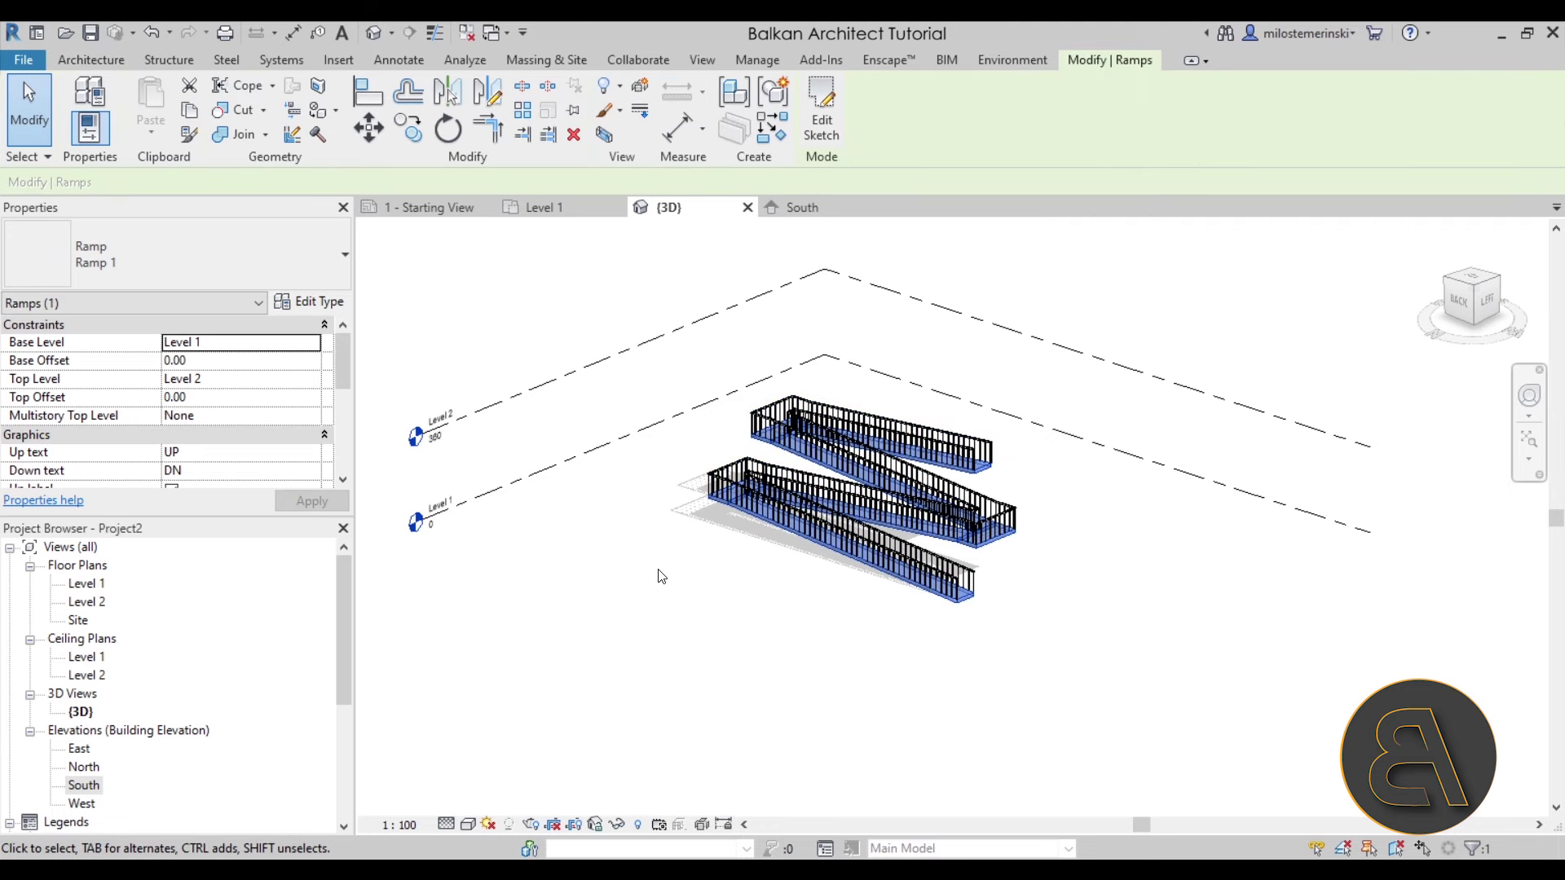
pyautogui.press('Delete')
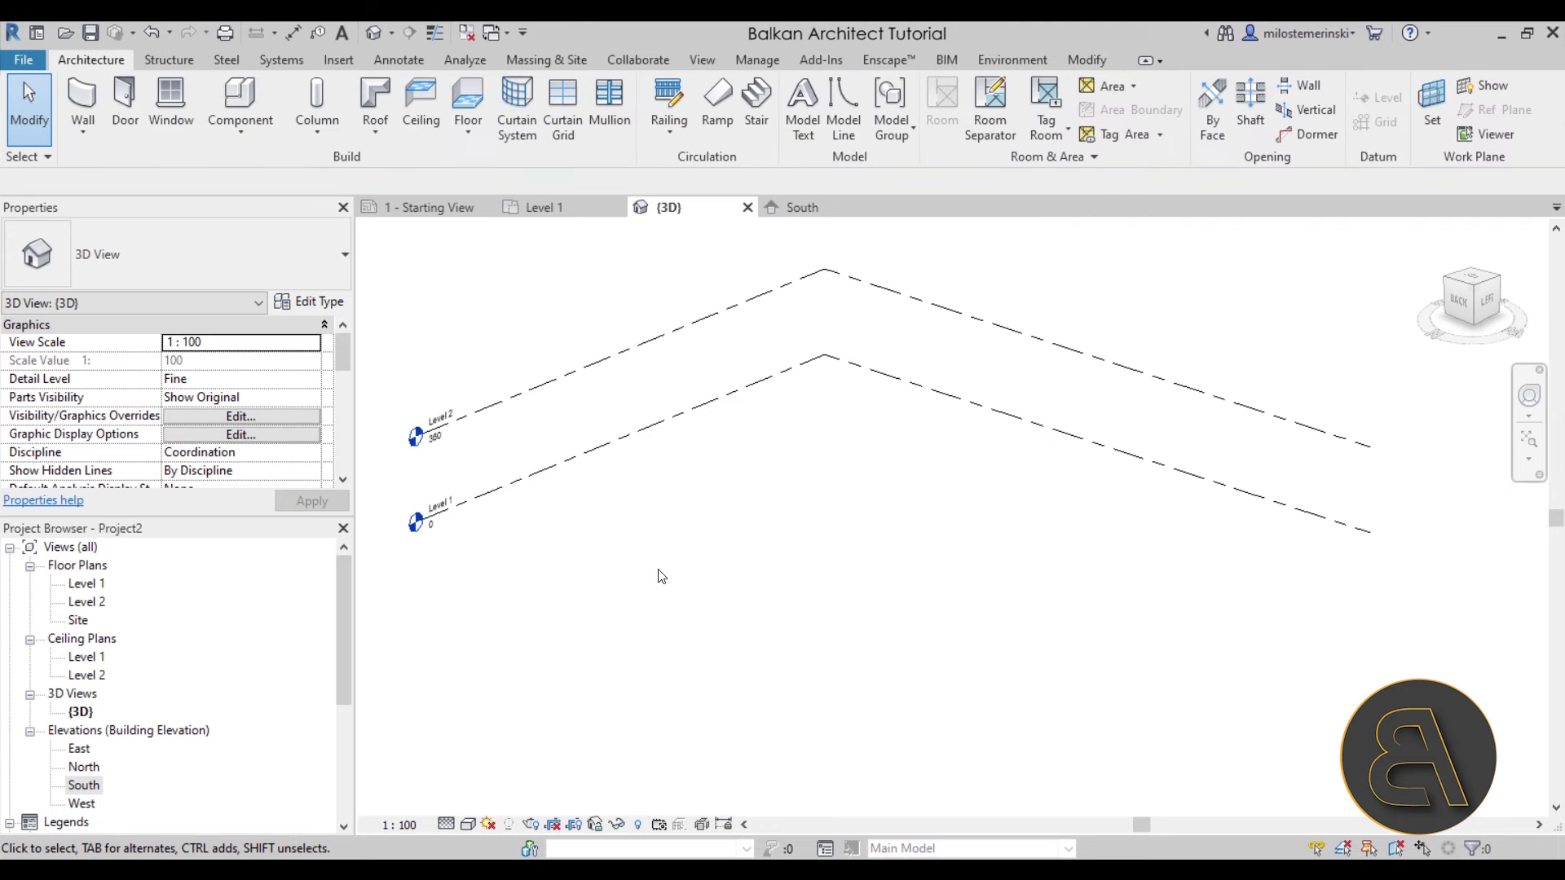
pyautogui.click(570, 209)
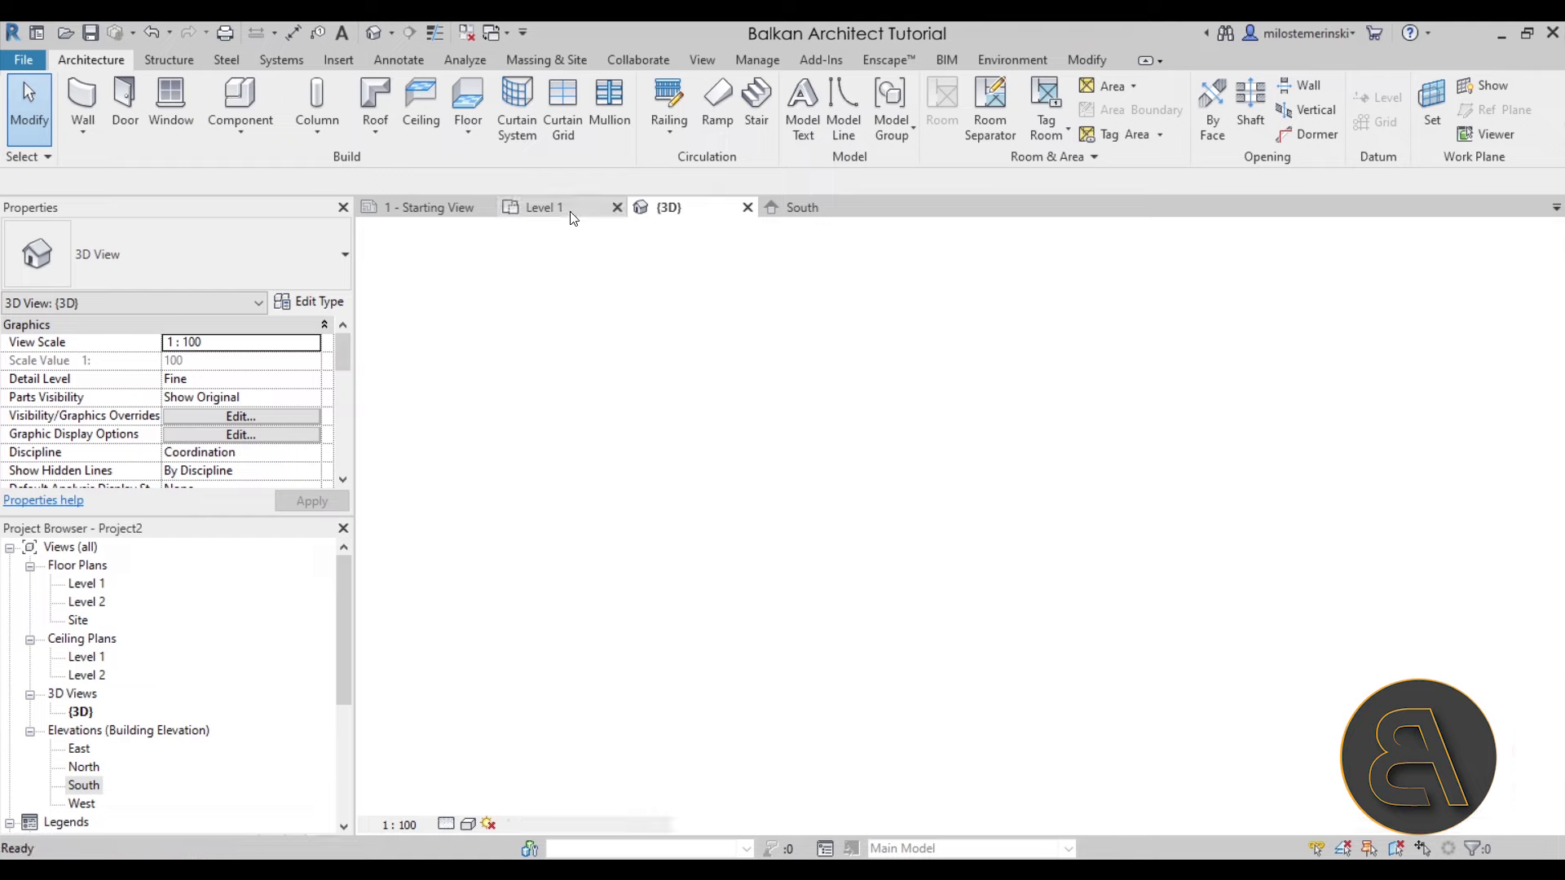
pyautogui.scroll(-5, 766, 423)
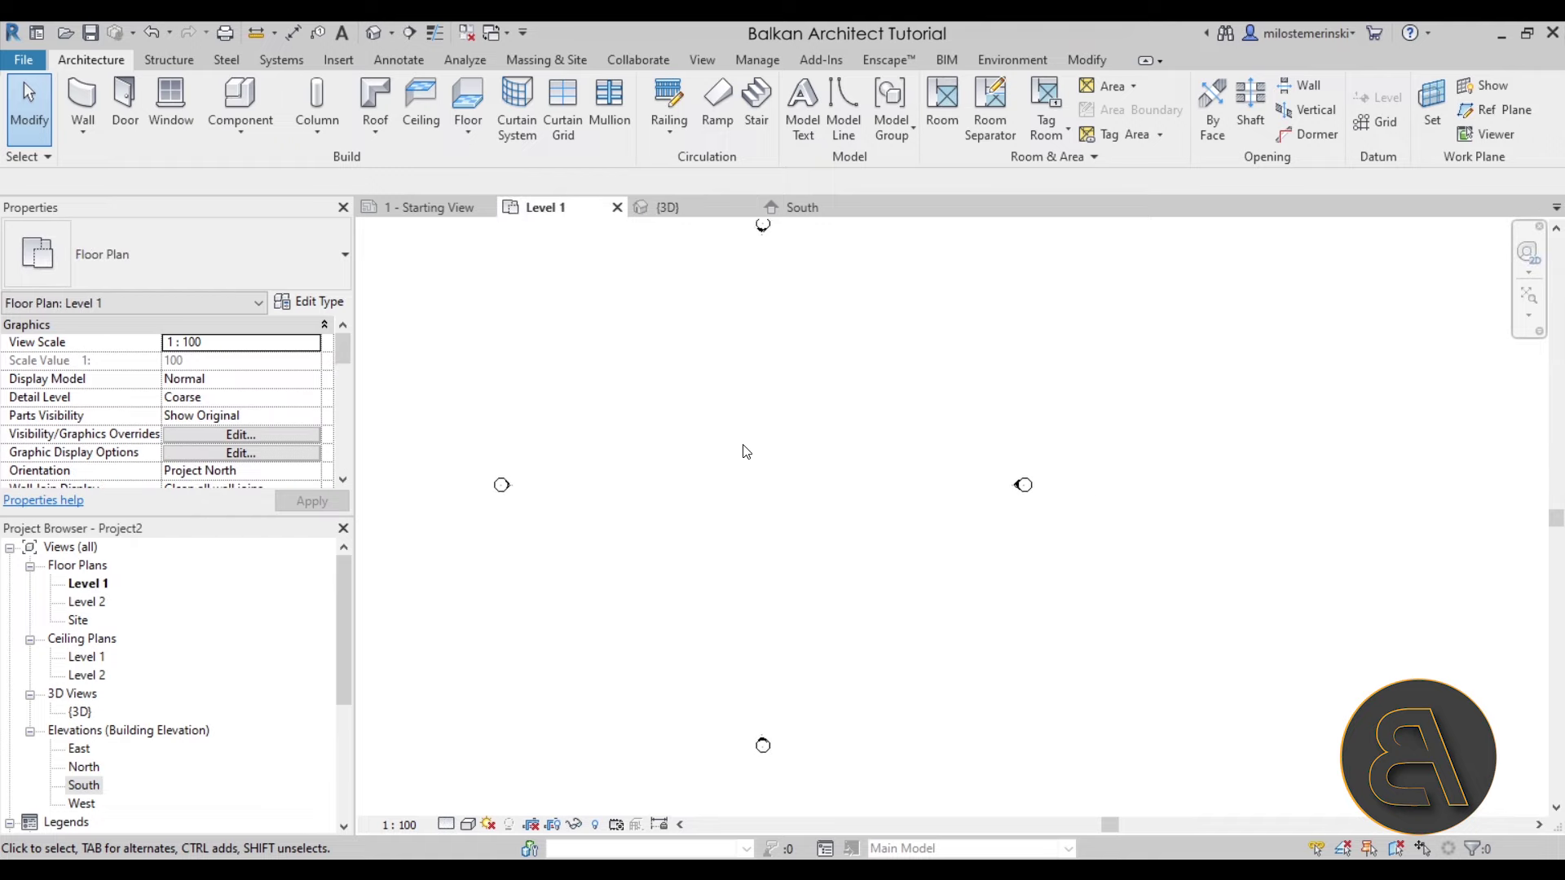
# Start a new ramp and duplicate its type Ramp 1 under the name Ramp 2
pyautogui.click(717, 106)
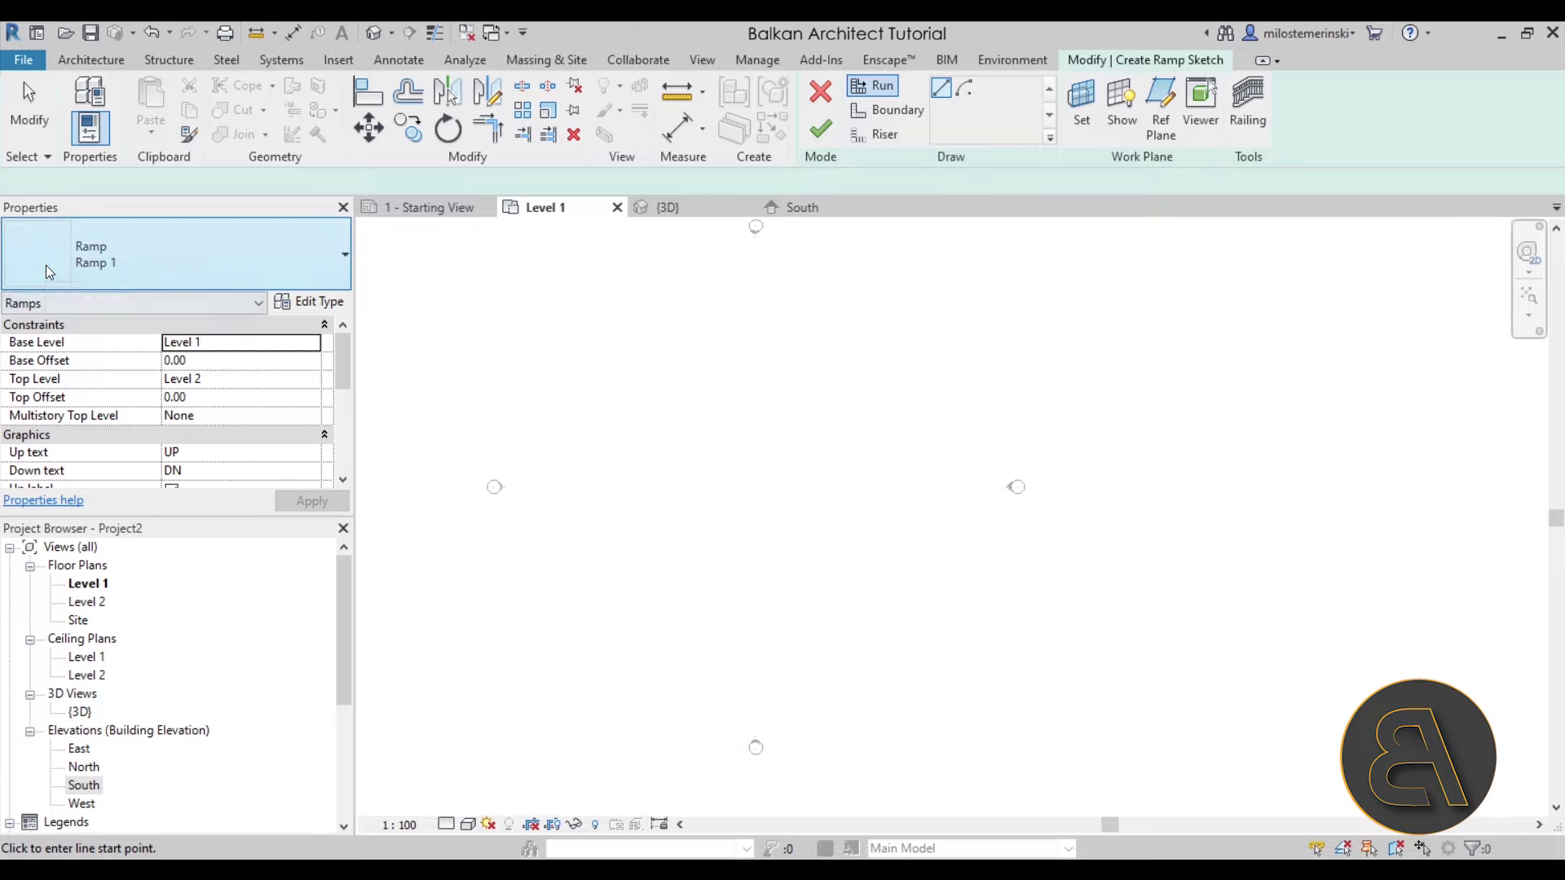
pyautogui.click(247, 264)
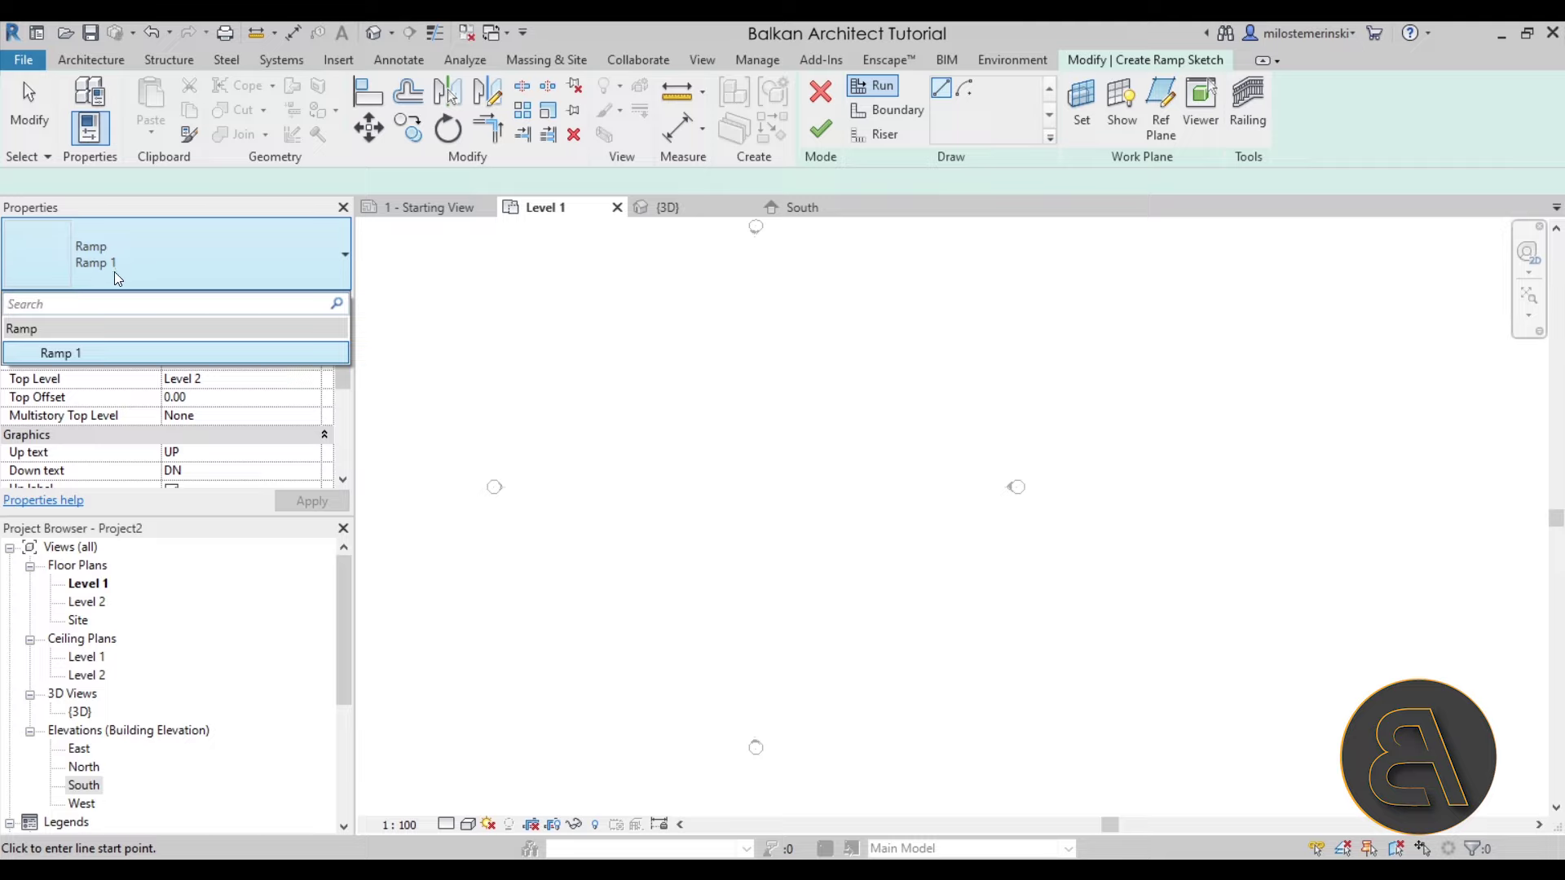
pyautogui.click(209, 285)
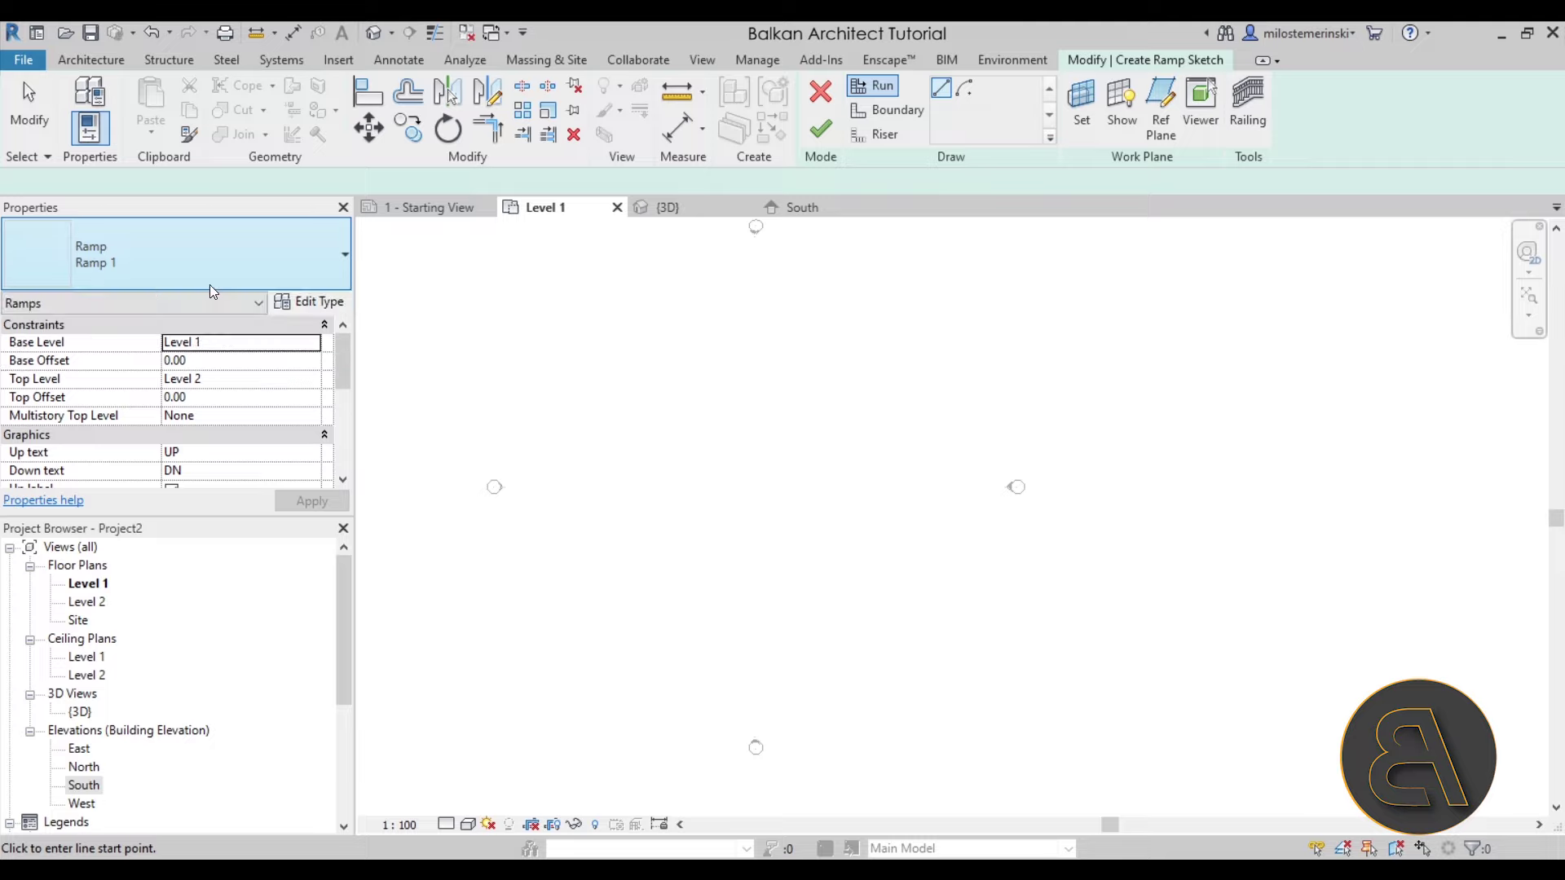
pyautogui.click(317, 312)
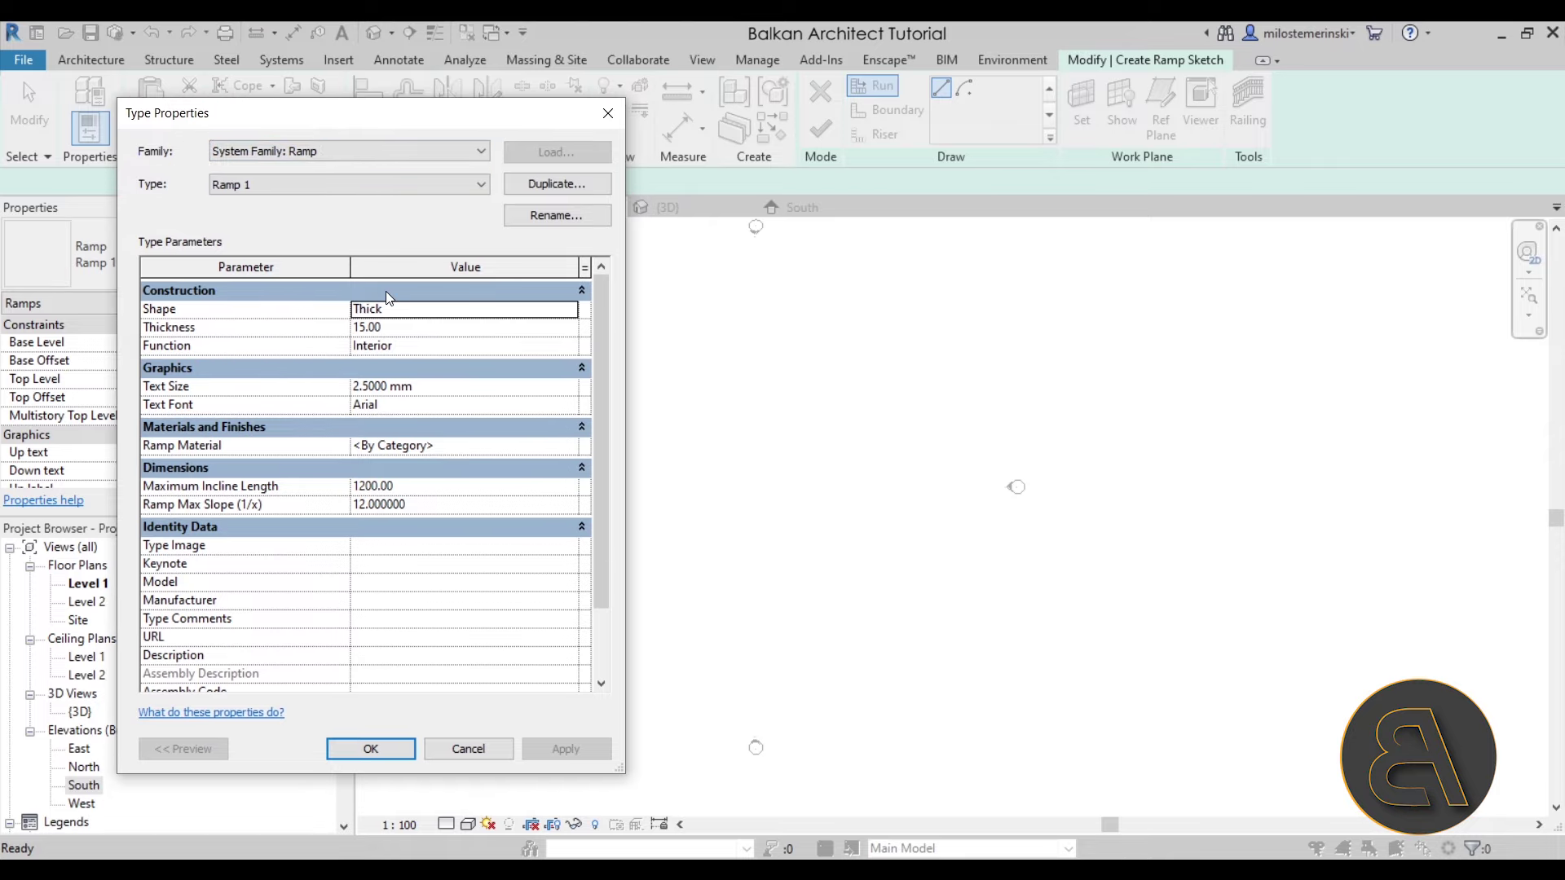
pyautogui.click(528, 189)
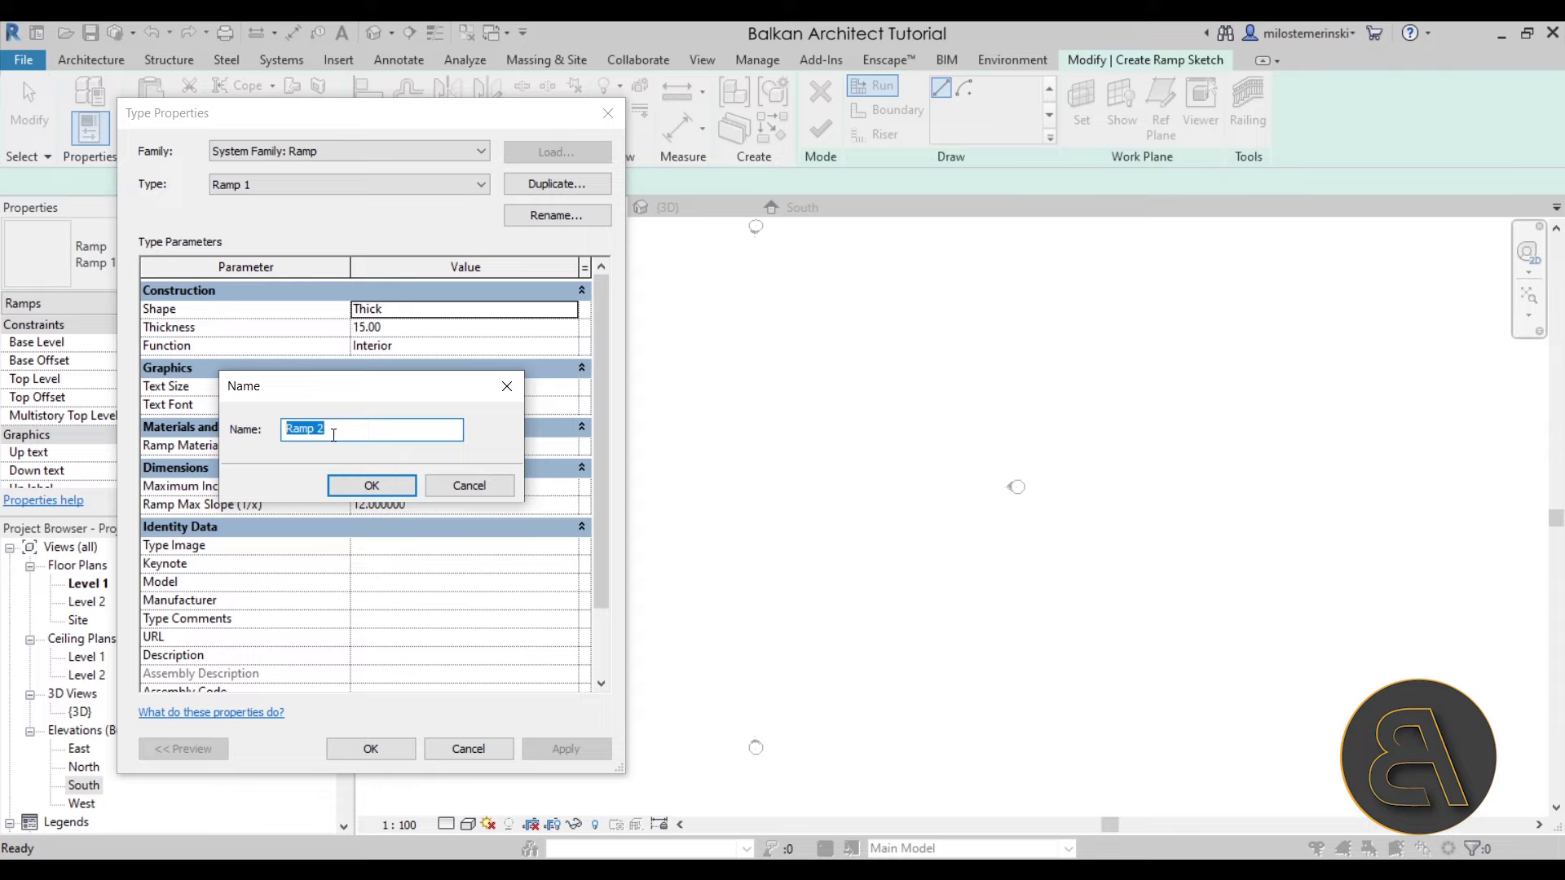
pyautogui.click(358, 479)
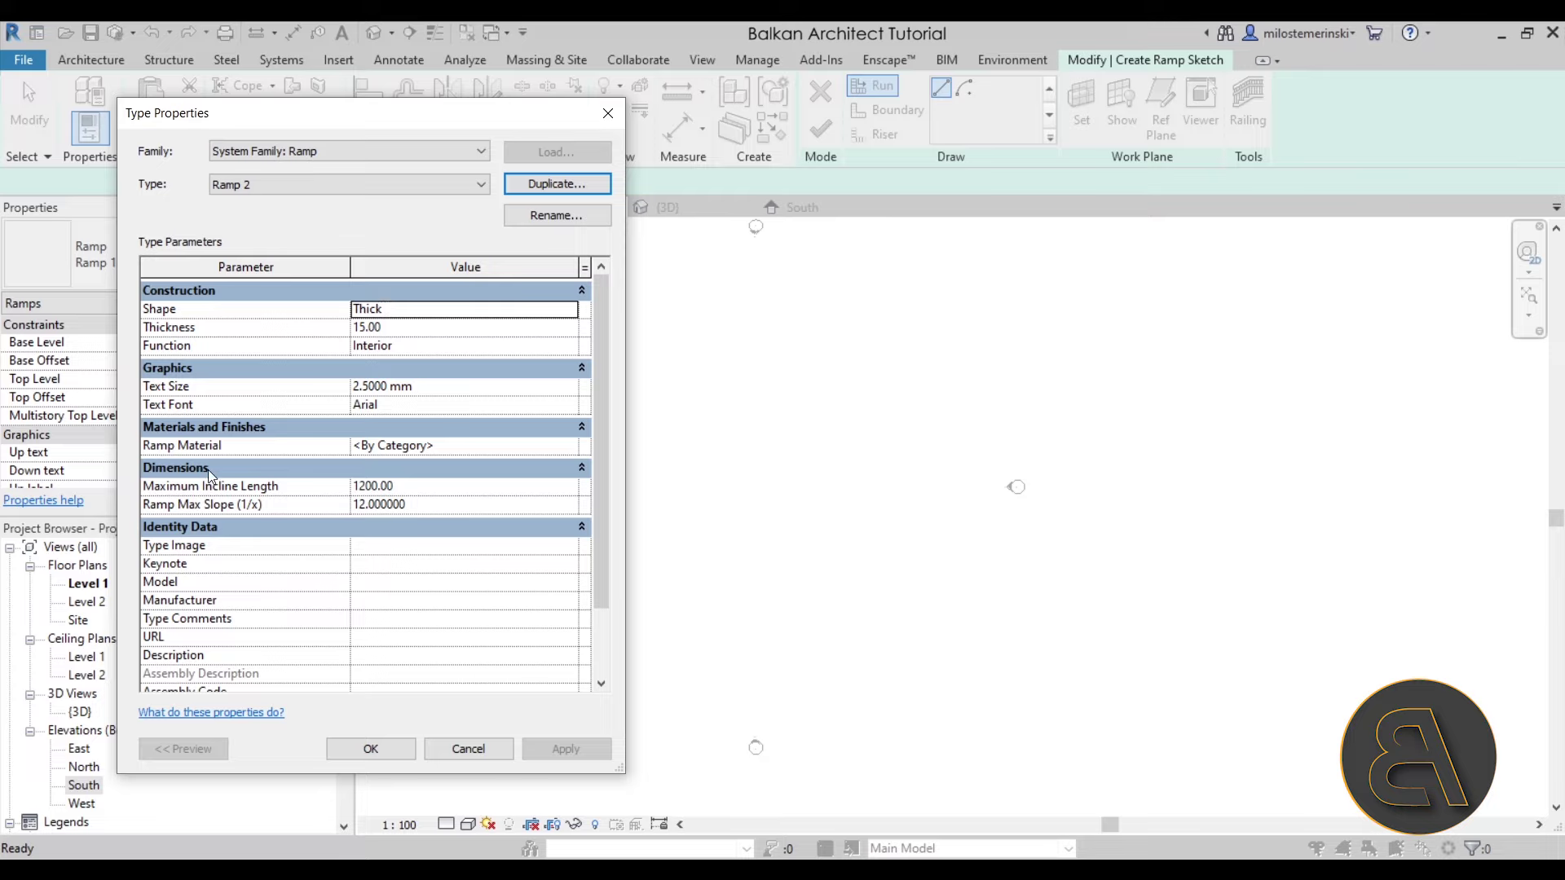
# Set the Maximum Incline Length of the Ramp 2 type to 1000
pyautogui.scroll(-2, 212, 481)
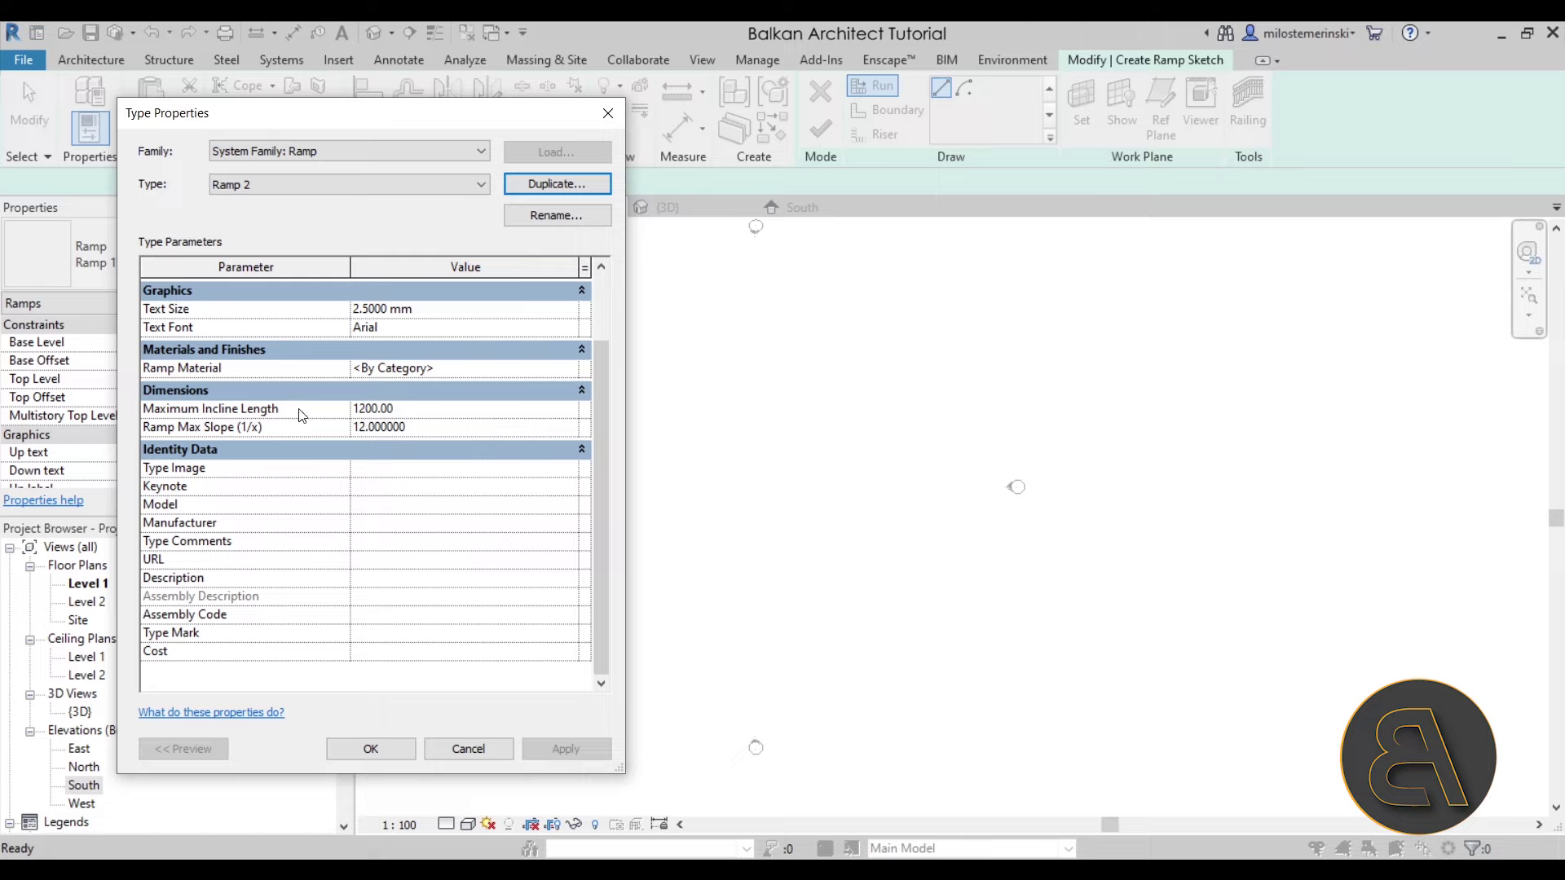
pyautogui.click(361, 413)
pyautogui.moveTo(361, 414); pyautogui.dragTo(366, 414)
pyautogui.write('0')
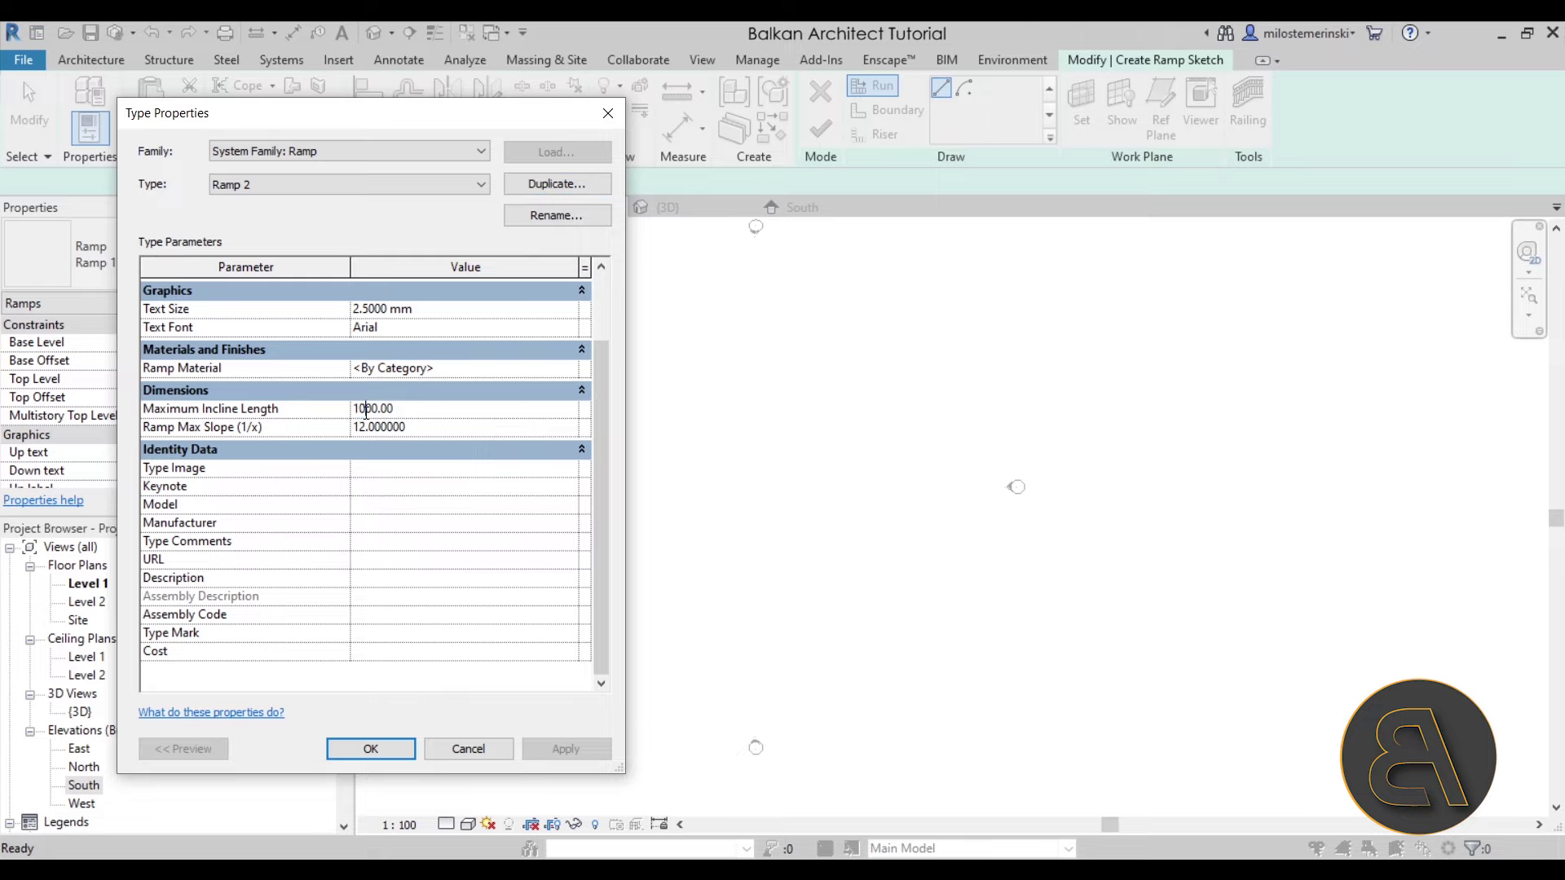
pyautogui.click(422, 413)
# Consult the Ramp.JPG slope diagram in Photos, set Ramp 2's Ramp Max Slope (1/x) to 10 and accept the type settings
pyautogui.hotkey('alt', 'Tab')
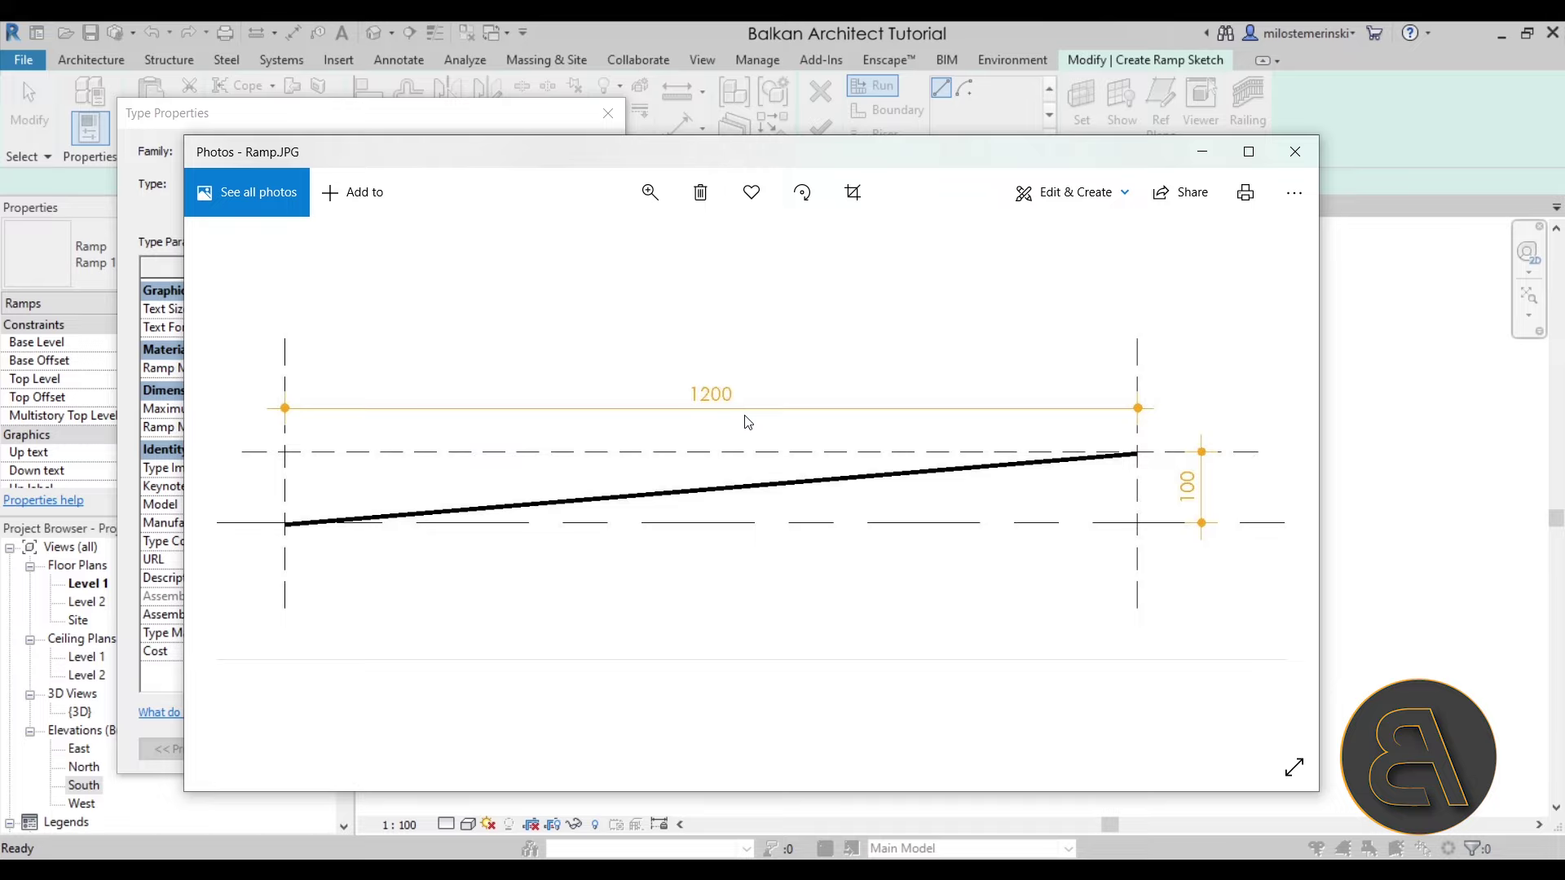
pyautogui.hotkey('alt', 'F4')
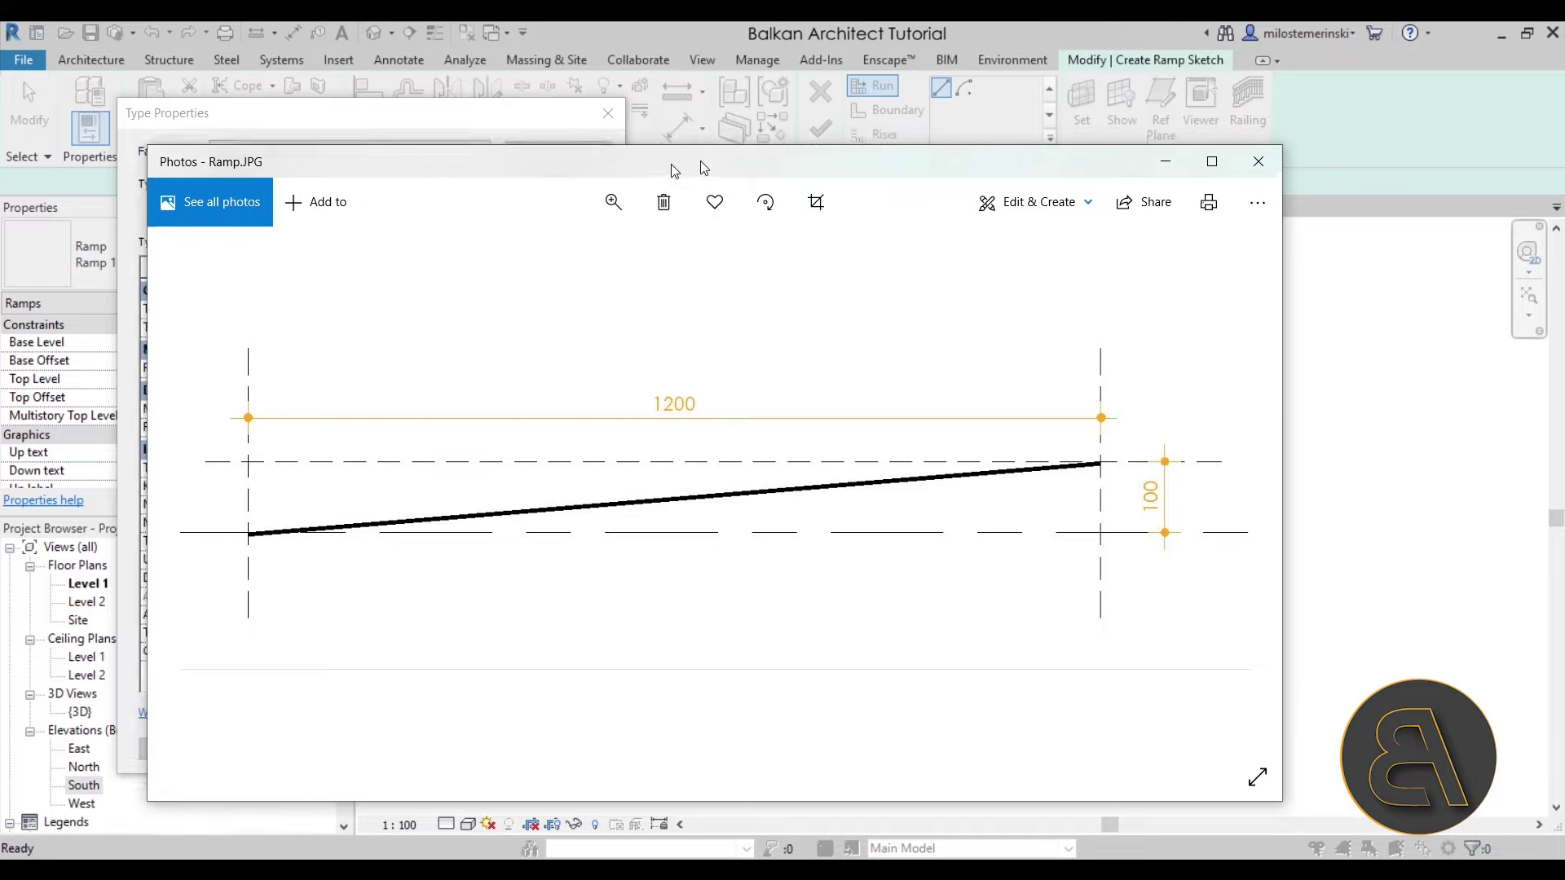
pyautogui.click(368, 427)
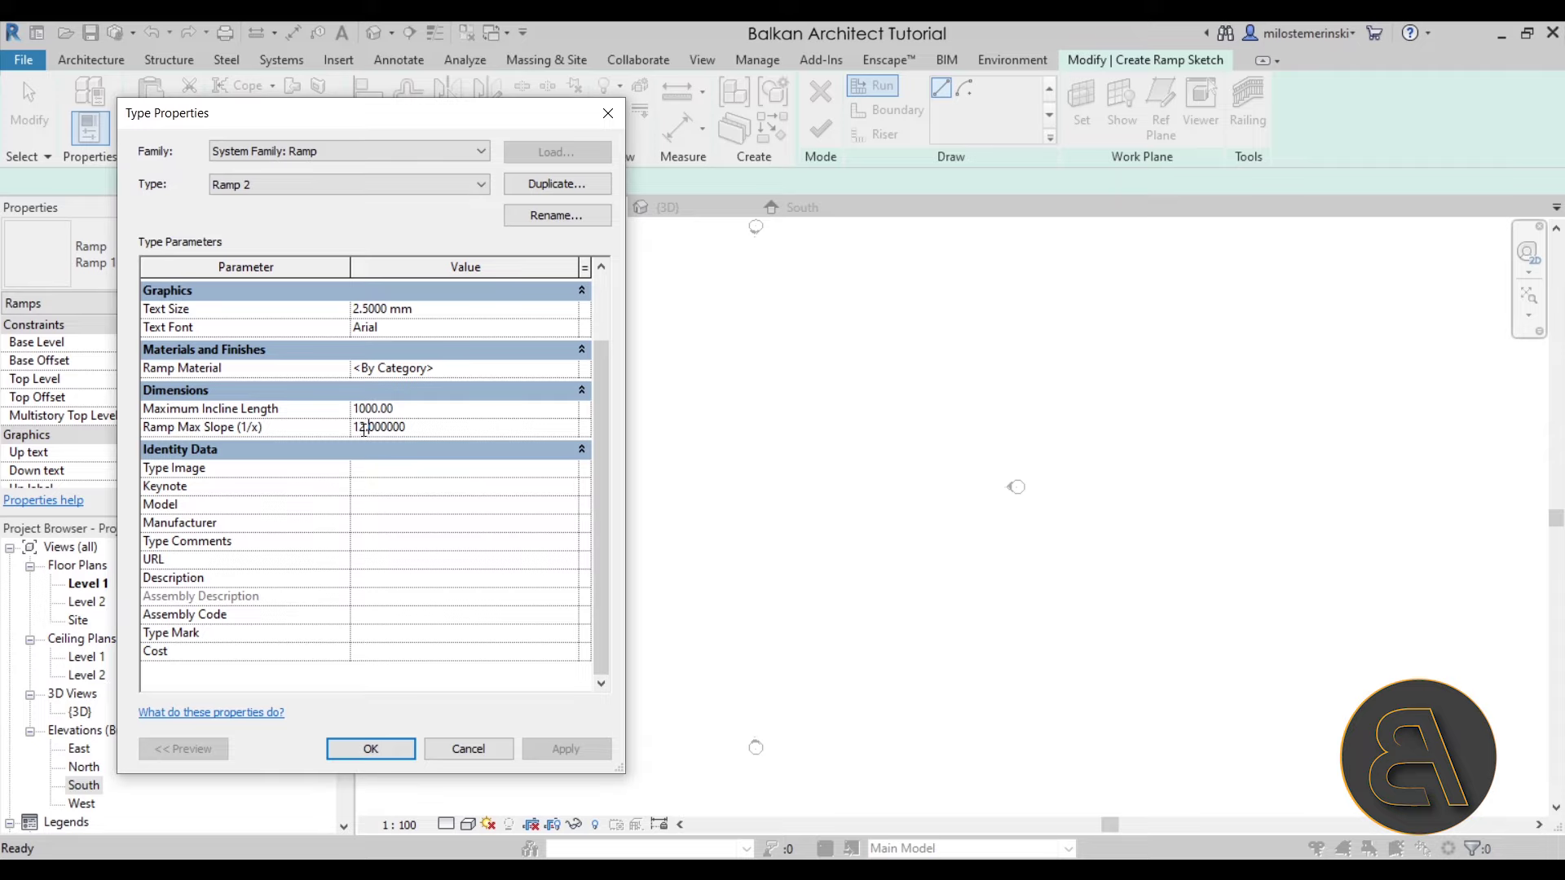
pyautogui.moveTo(367, 427); pyautogui.dragTo(362, 430)
pyautogui.write('0')
pyautogui.click(370, 748)
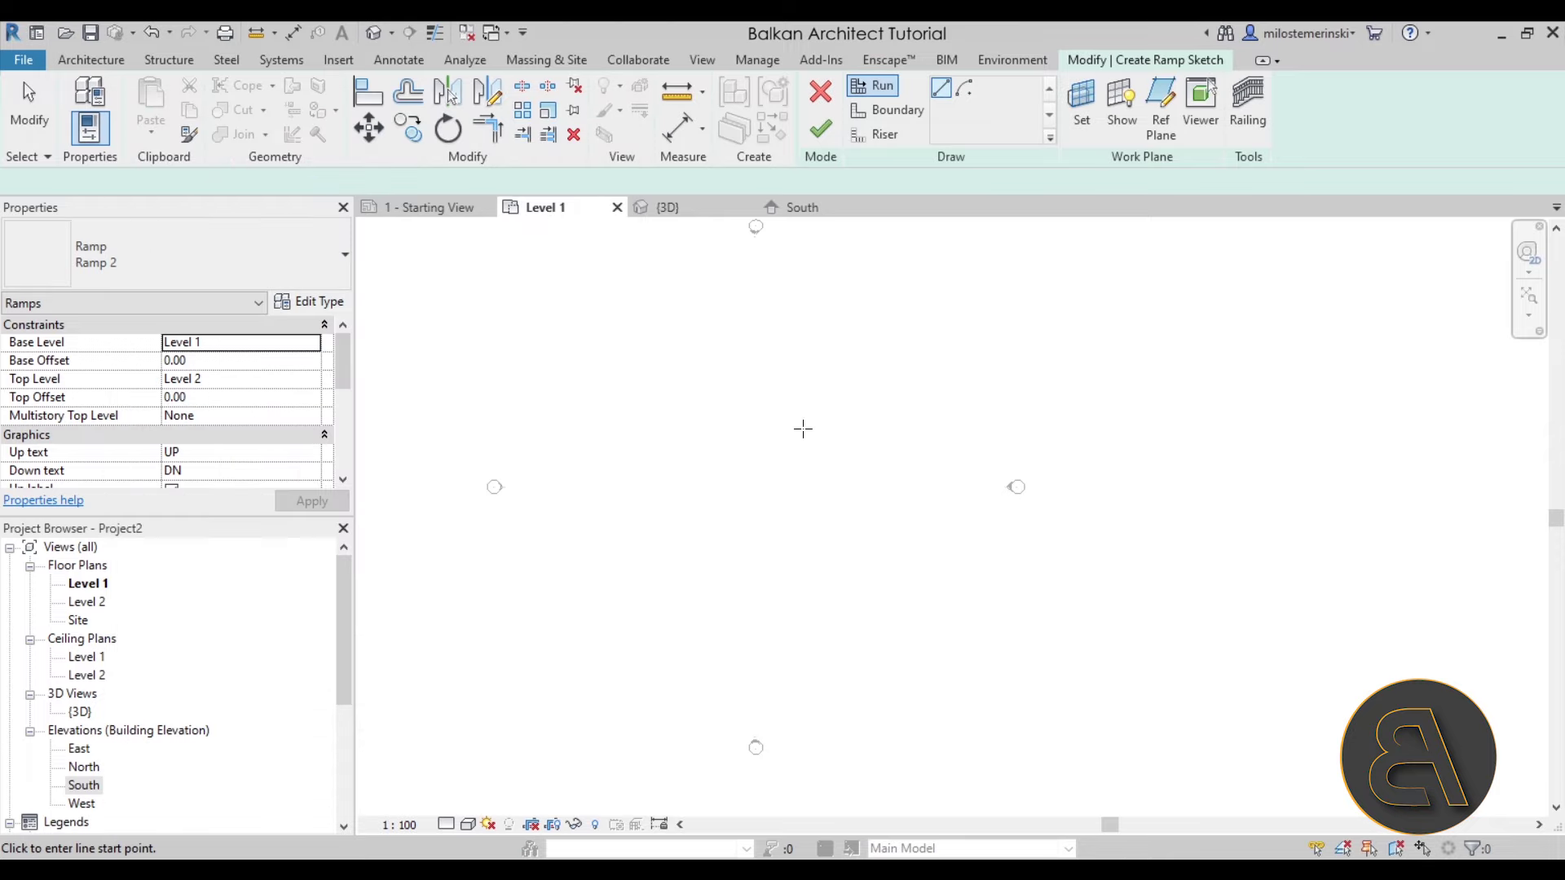
# Sketch the first horizontal run of the new ramp 1000 long, heading right
pyautogui.click(683, 471)
pyautogui.scroll(5, 721, 476)
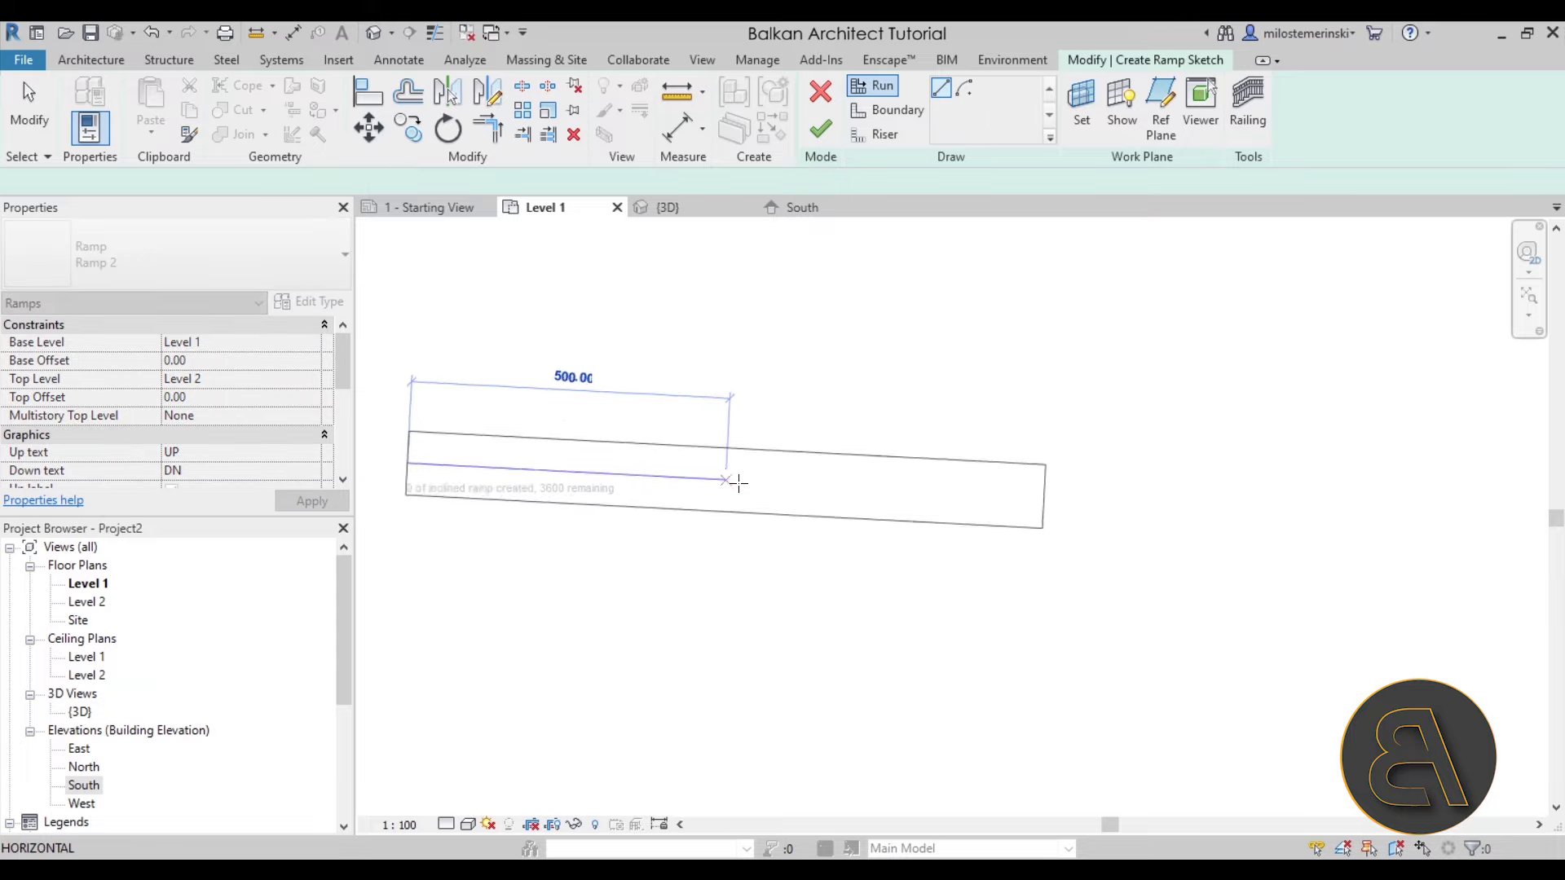
pyautogui.click(1128, 463)
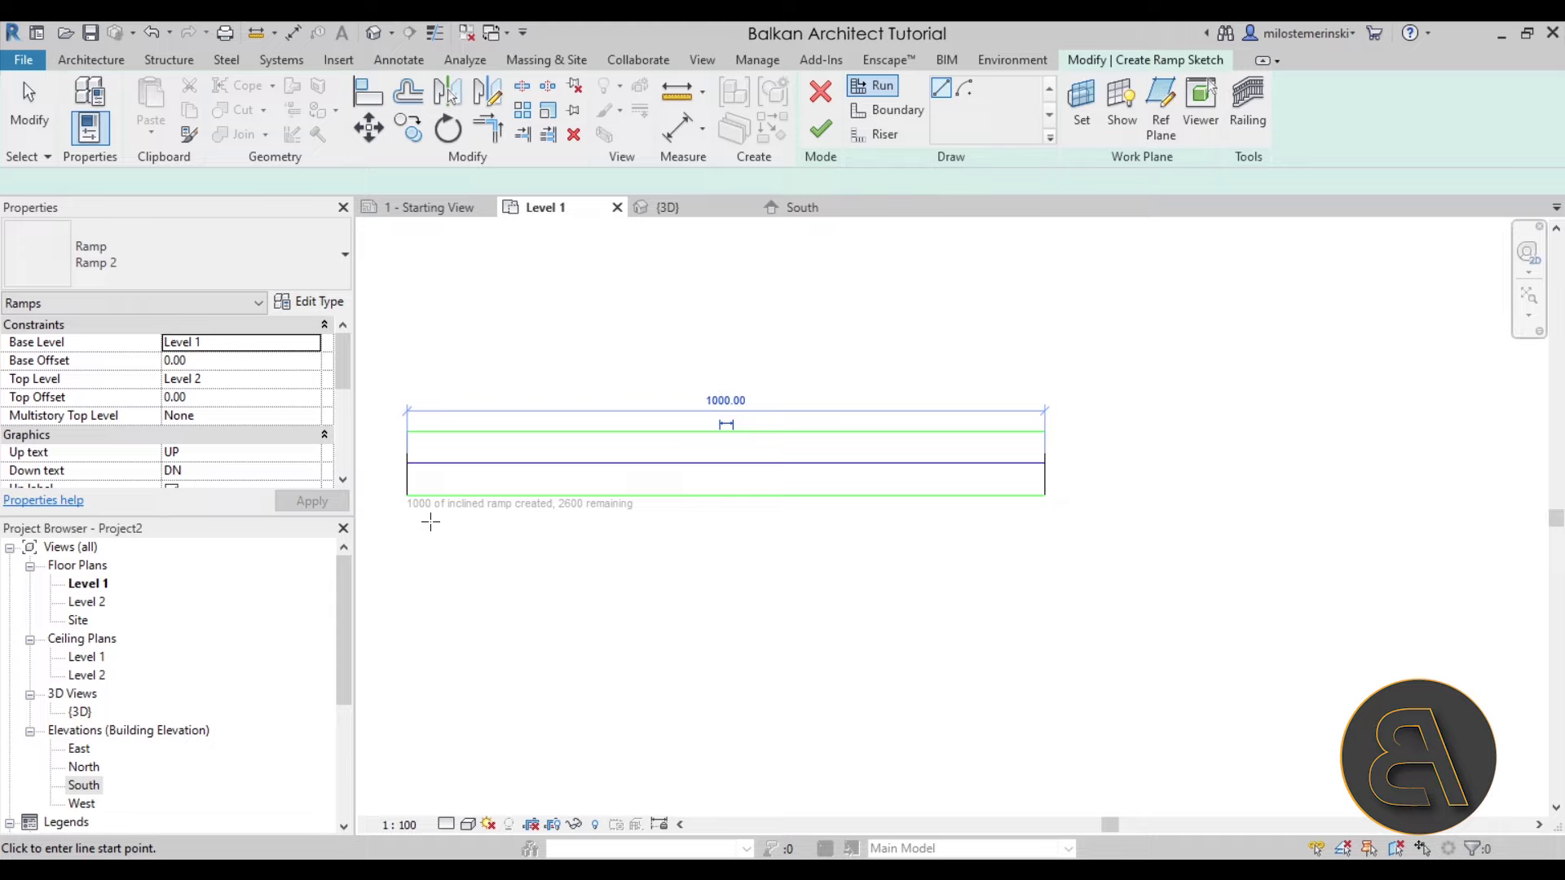
# Sketch a second run about 560 long beyond the first run's end, angled down to the right
pyautogui.click(1152, 527)
pyautogui.scroll(-1, 1230, 617)
pyautogui.scroll(-1, 1231, 617)
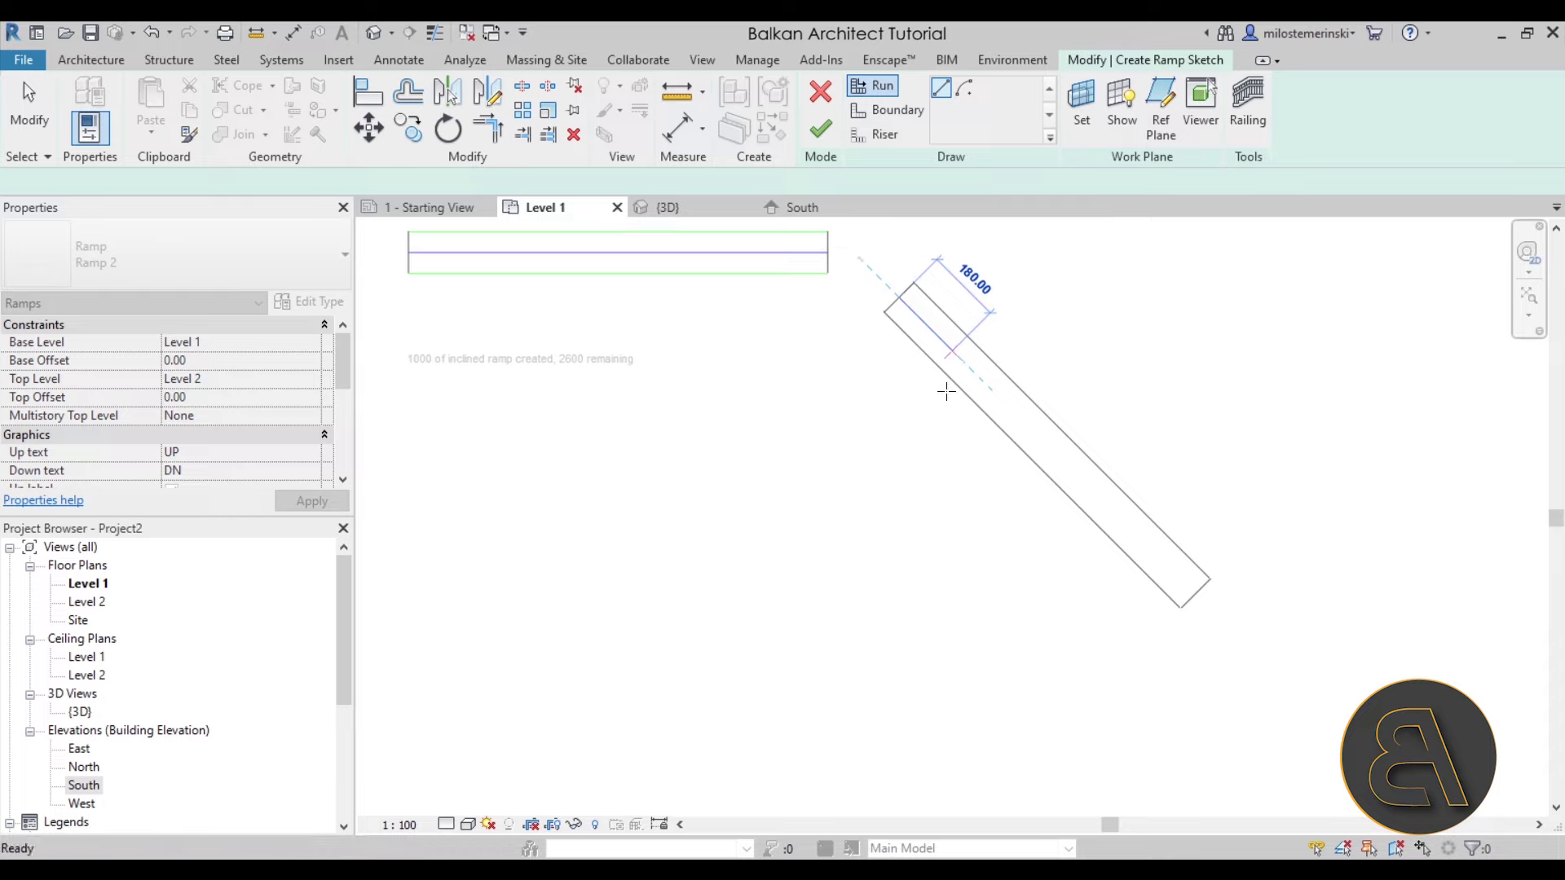
pyautogui.click(1051, 478)
# Sketch a third run about 620 long below the second run's end, angled down to the left
pyautogui.click(1053, 544)
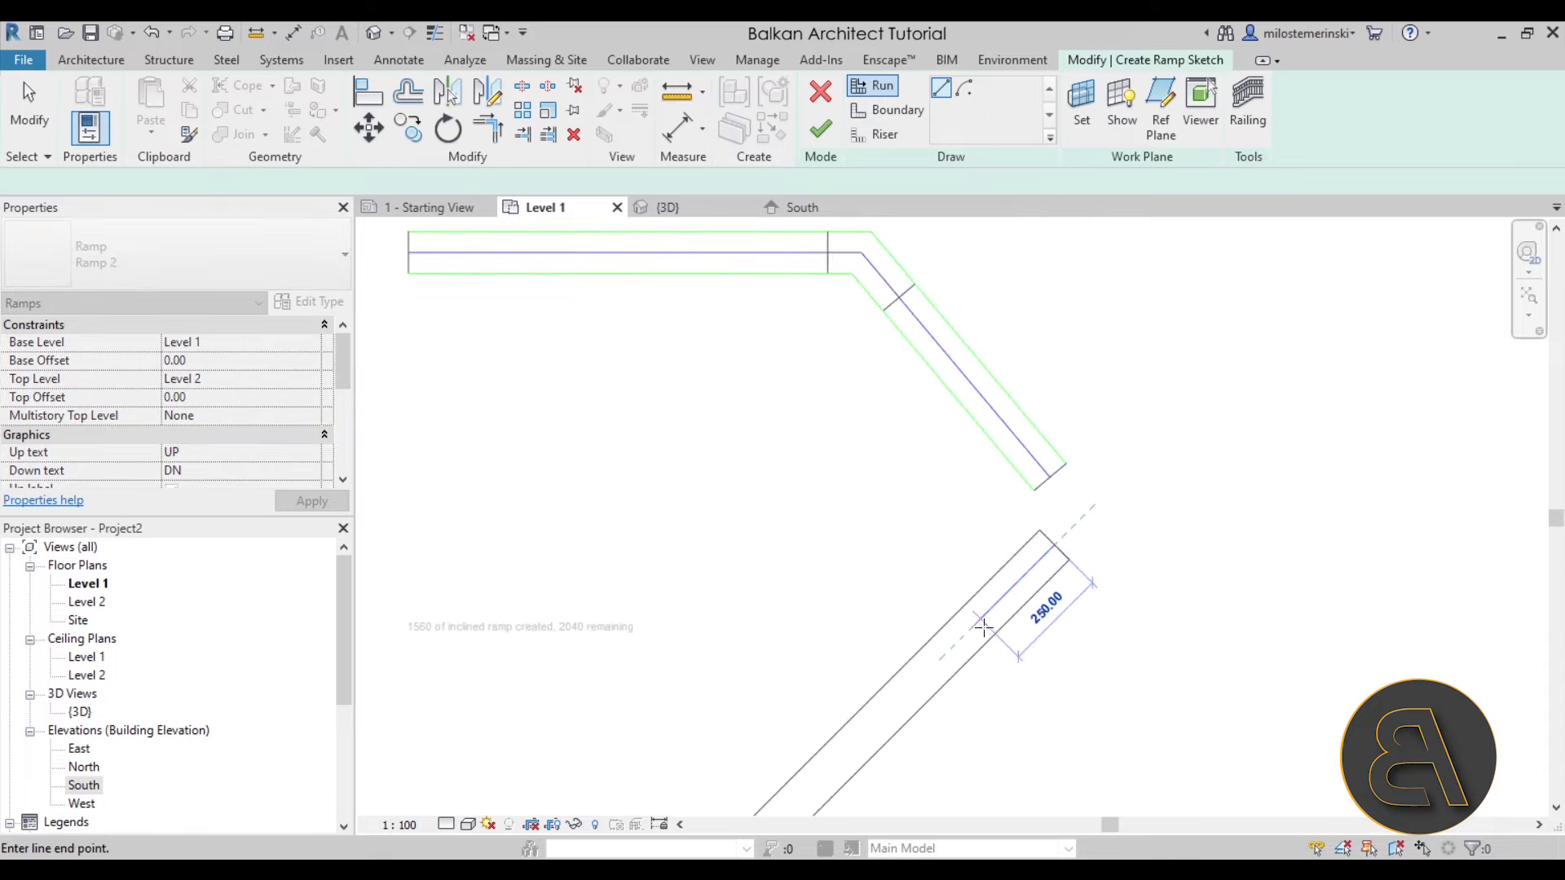
pyautogui.moveTo(1021, 581); pyautogui.dragTo(1084, 318, button='middle')
pyautogui.click(988, 428)
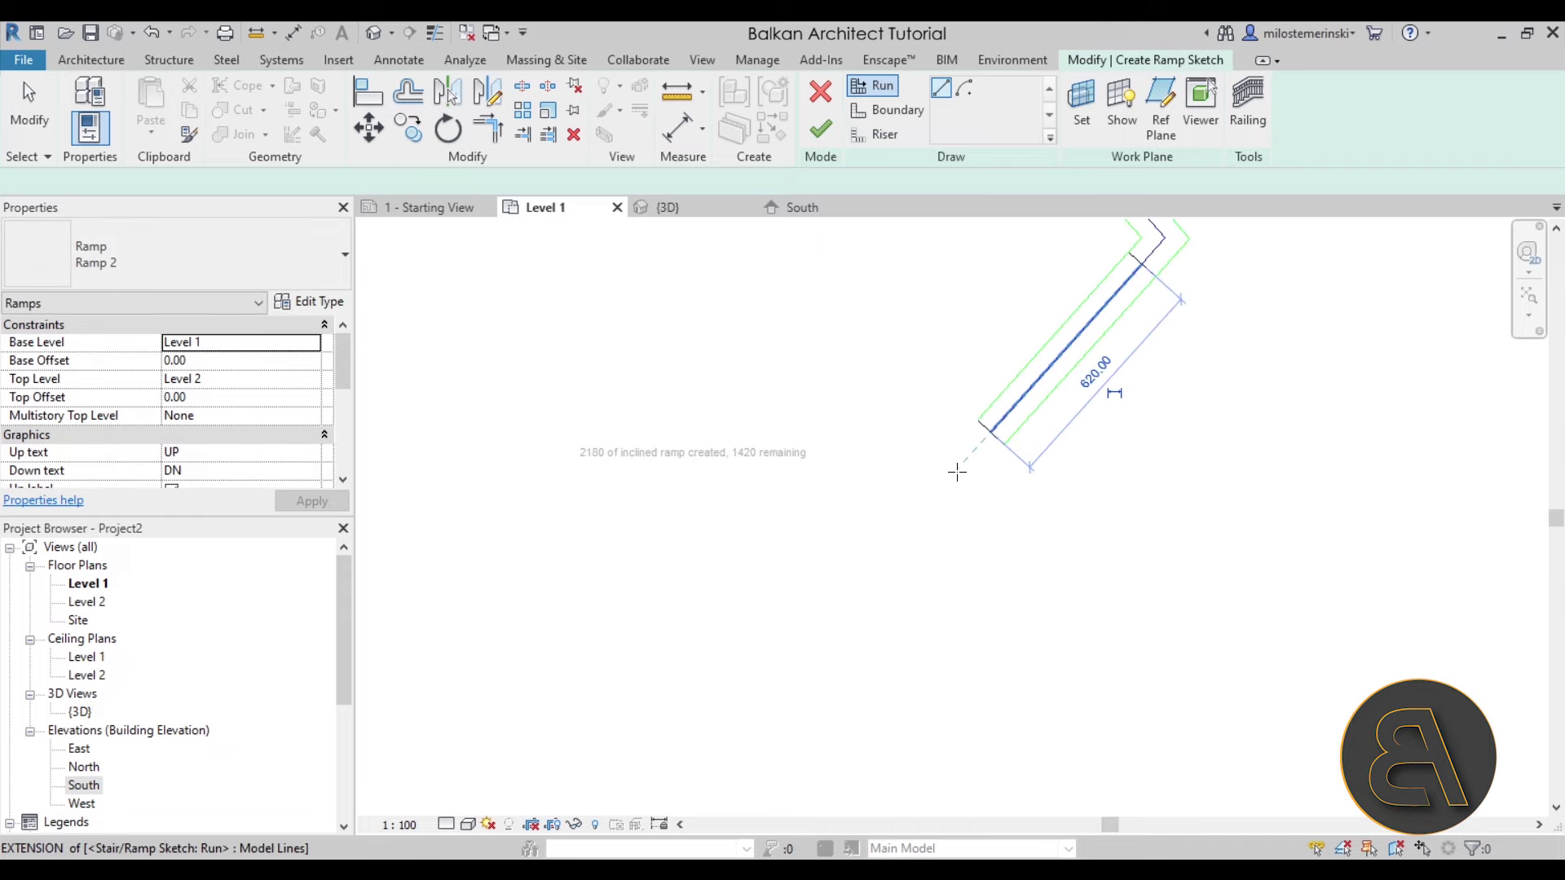
# Sketch a fourth run about 580 long from beyond the third run's end, angled up to the left
pyautogui.click(908, 458)
pyautogui.moveTo(761, 323); pyautogui.dragTo(841, 530, button='middle')
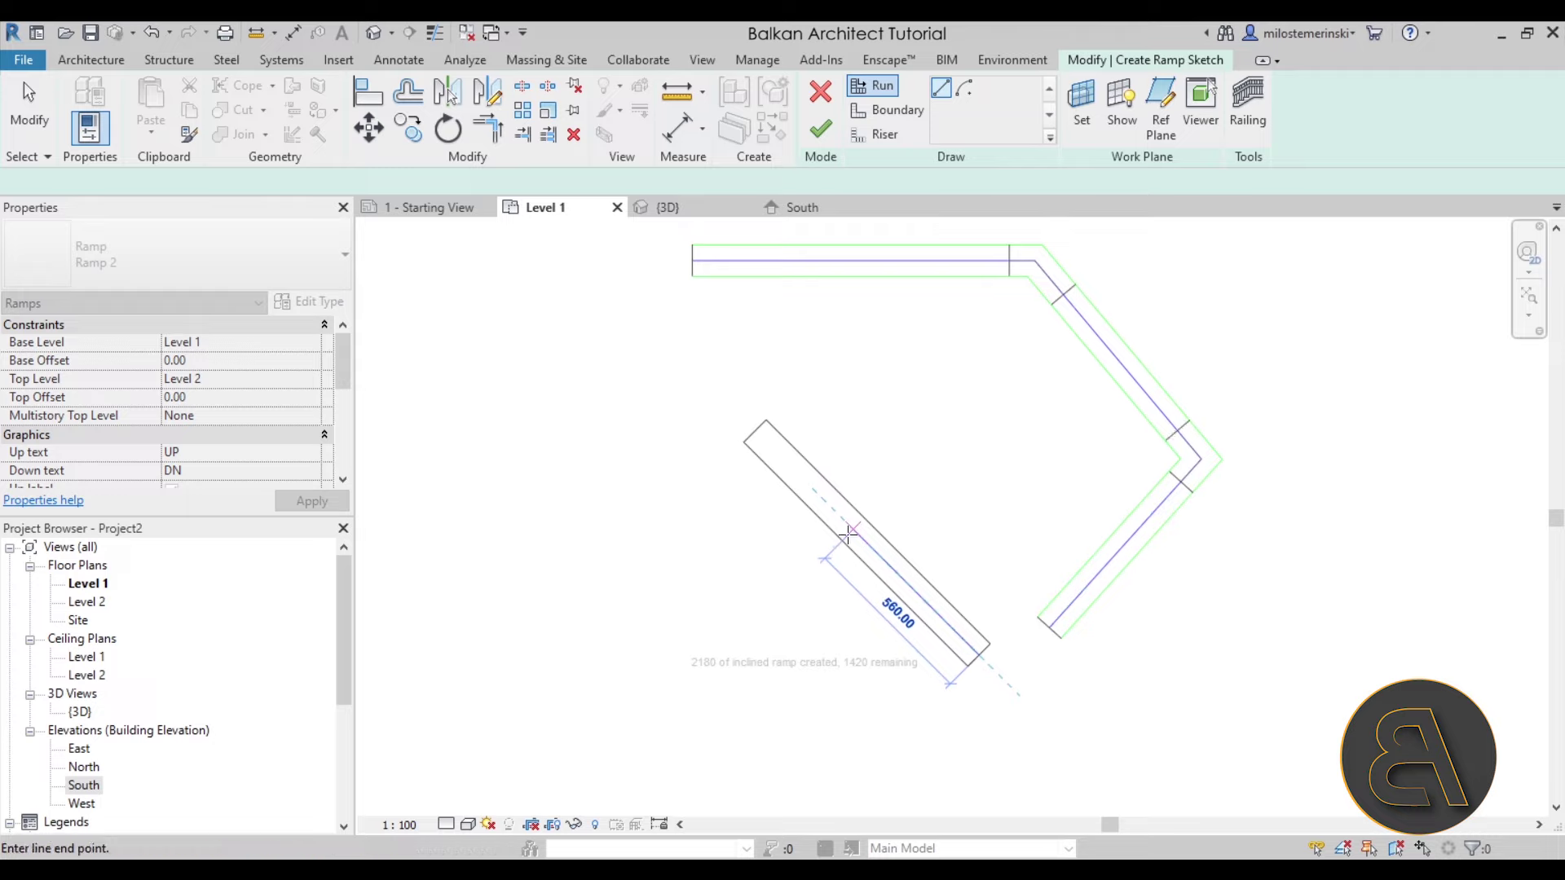
pyautogui.click(844, 528)
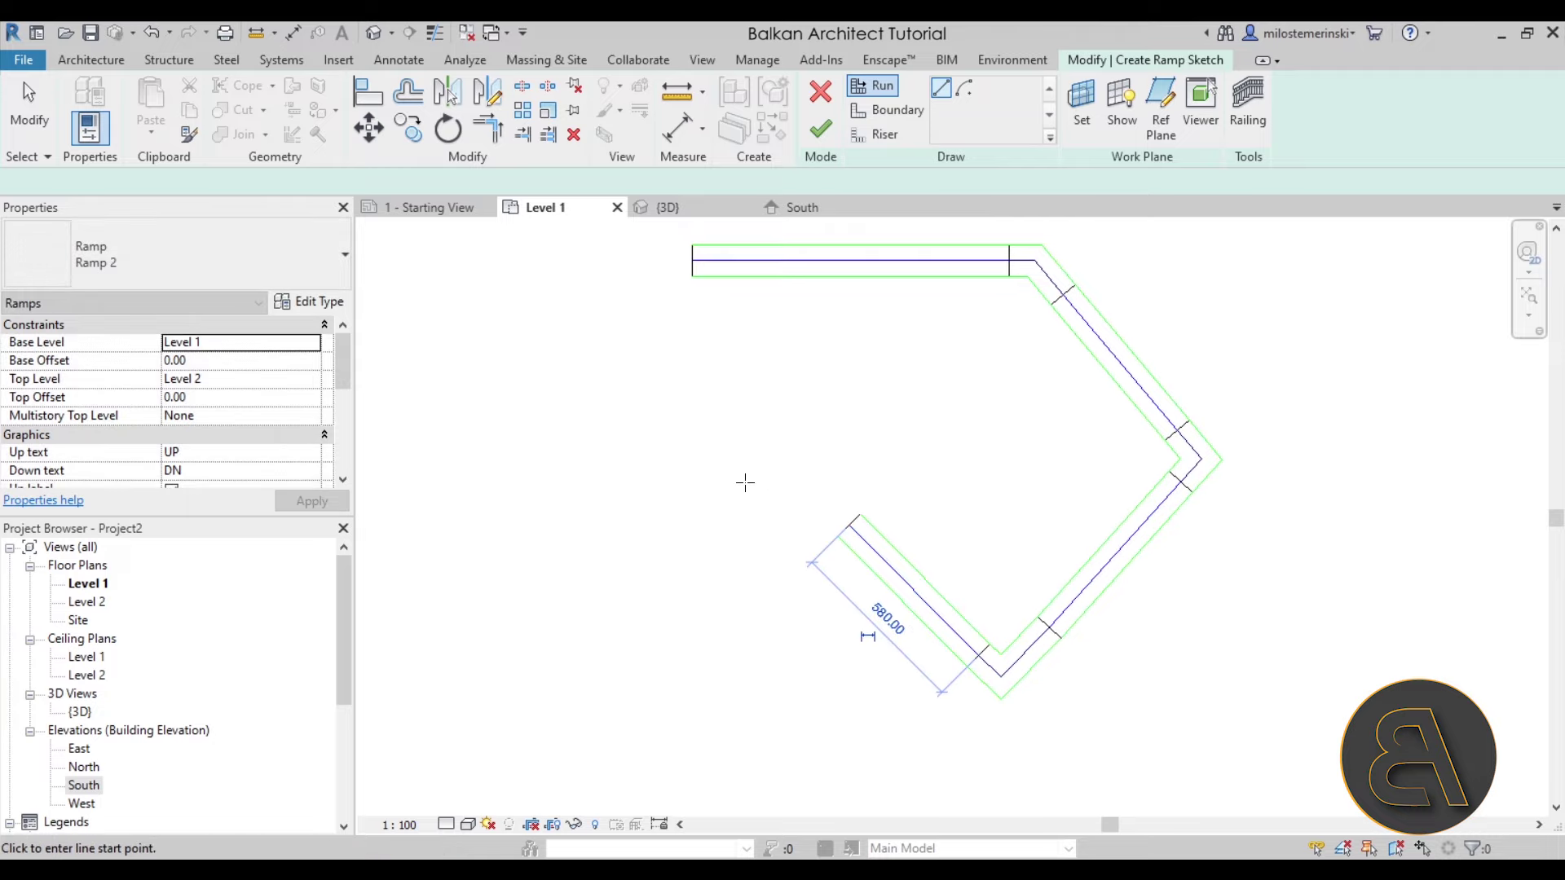
# Sketch the fifth run horizontally to the left for the remaining 840 and finish the ramp sketch
pyautogui.click(757, 489)
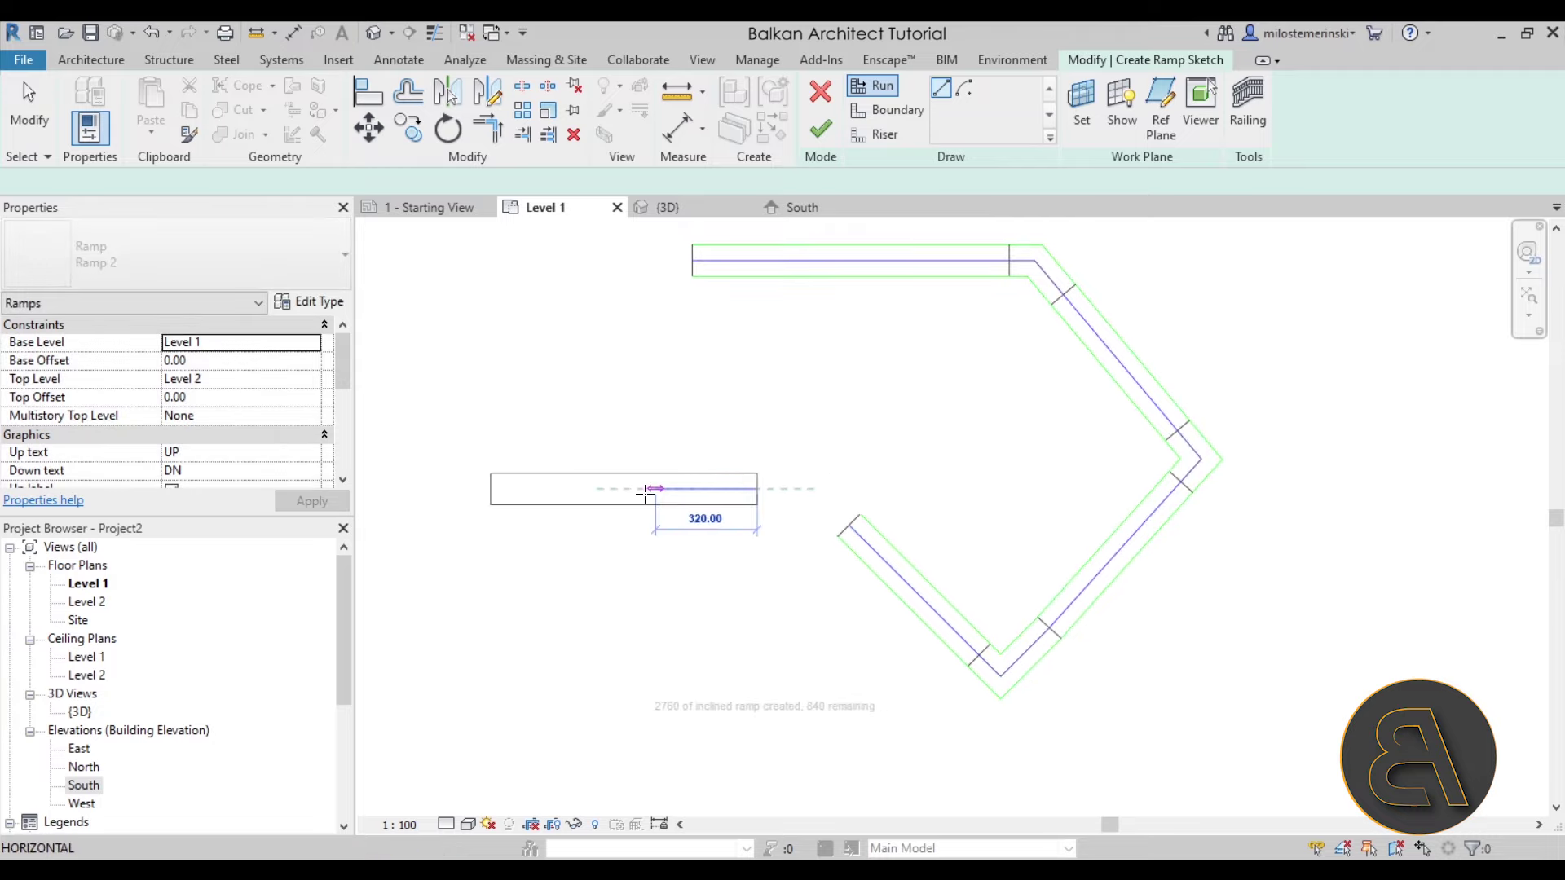
pyautogui.click(492, 489)
pyautogui.scroll(-1, 684, 454)
pyautogui.moveTo(685, 454); pyautogui.dragTo(683, 480, button='middle')
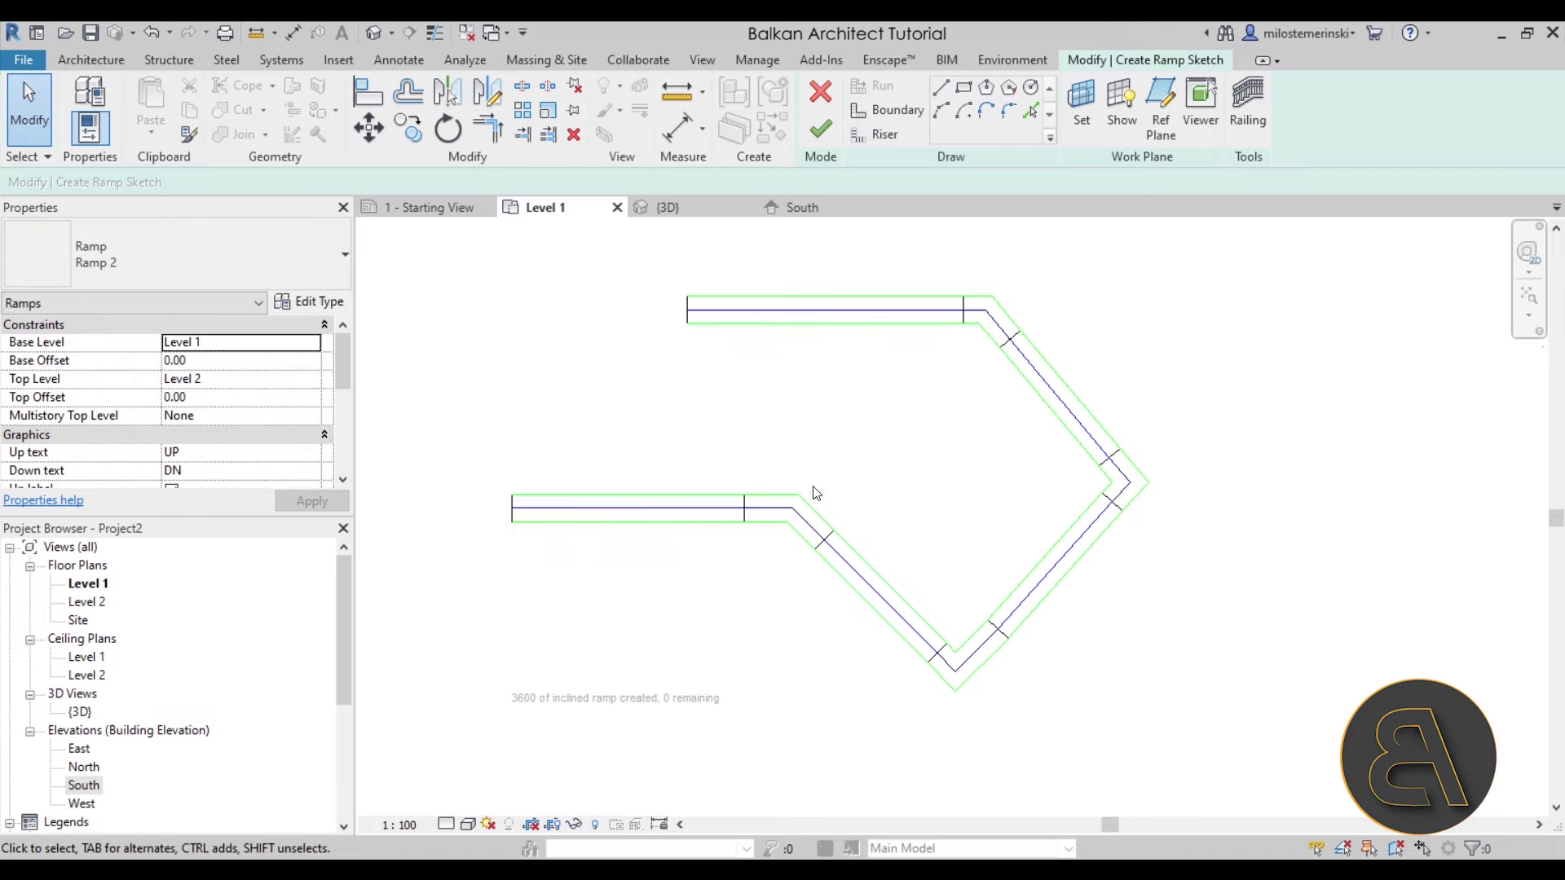
pyautogui.click(821, 130)
pyautogui.click(823, 397)
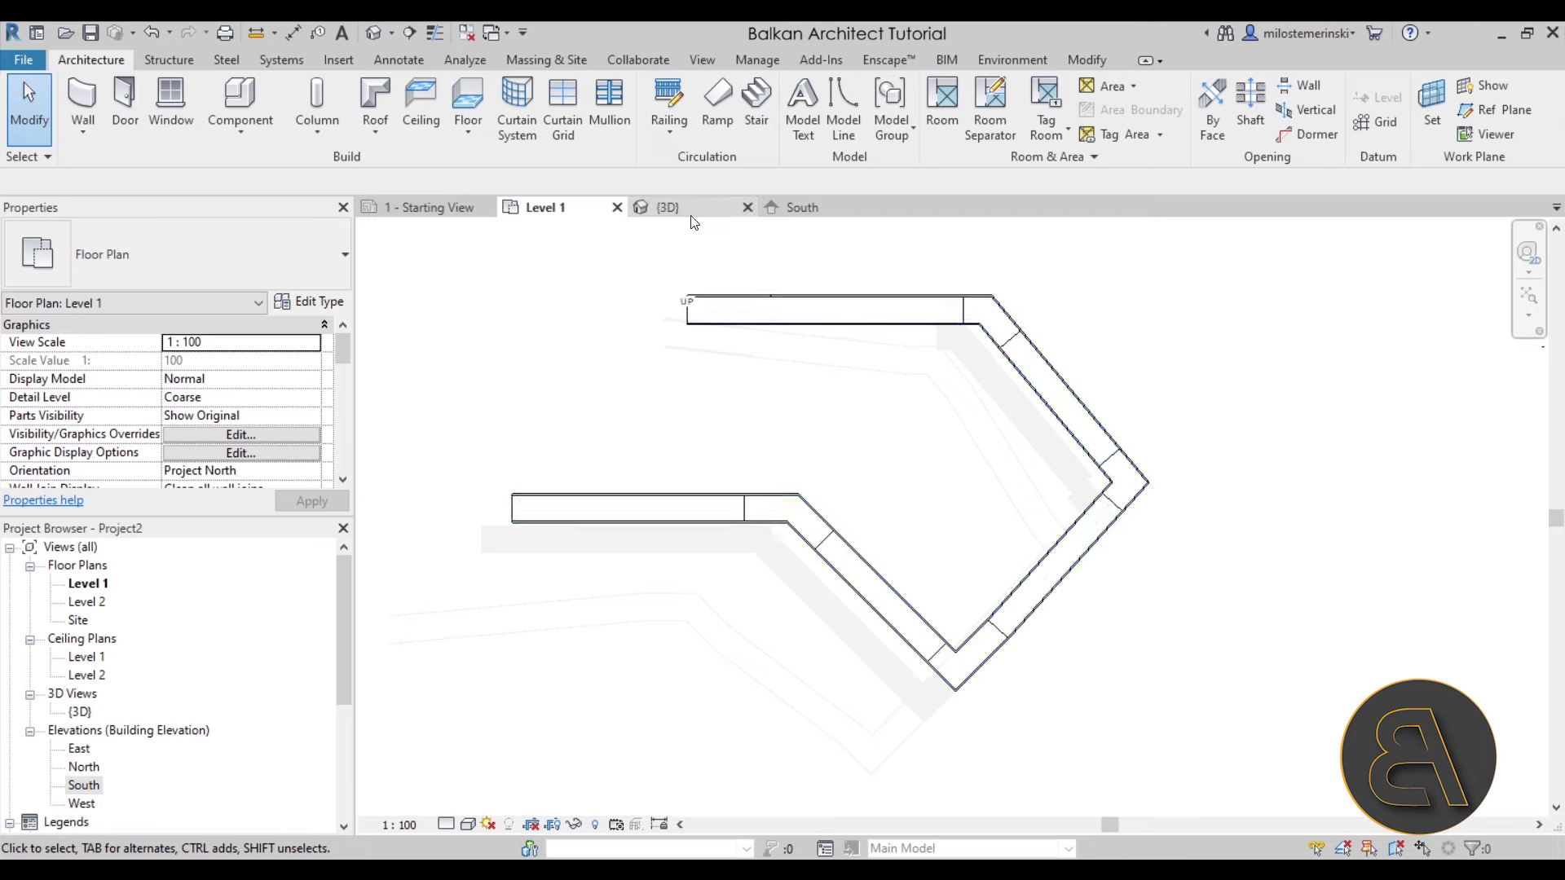
# Examine the angled five-run ramp, its landings and railings in the 3D view from several angles
pyautogui.click(668, 207)
pyautogui.keyDown('shift'); pyautogui.moveTo(856, 448); pyautogui.dragTo(1040, 600, button='middle'); pyautogui.keyUp('shift')
pyautogui.scroll(5, 937, 567)
pyautogui.keyDown('shift'); pyautogui.moveTo(943, 594); pyautogui.dragTo(872, 531, button='middle'); pyautogui.keyUp('shift')
pyautogui.scroll(4, 787, 531)
pyautogui.scroll(-5, 787, 530)
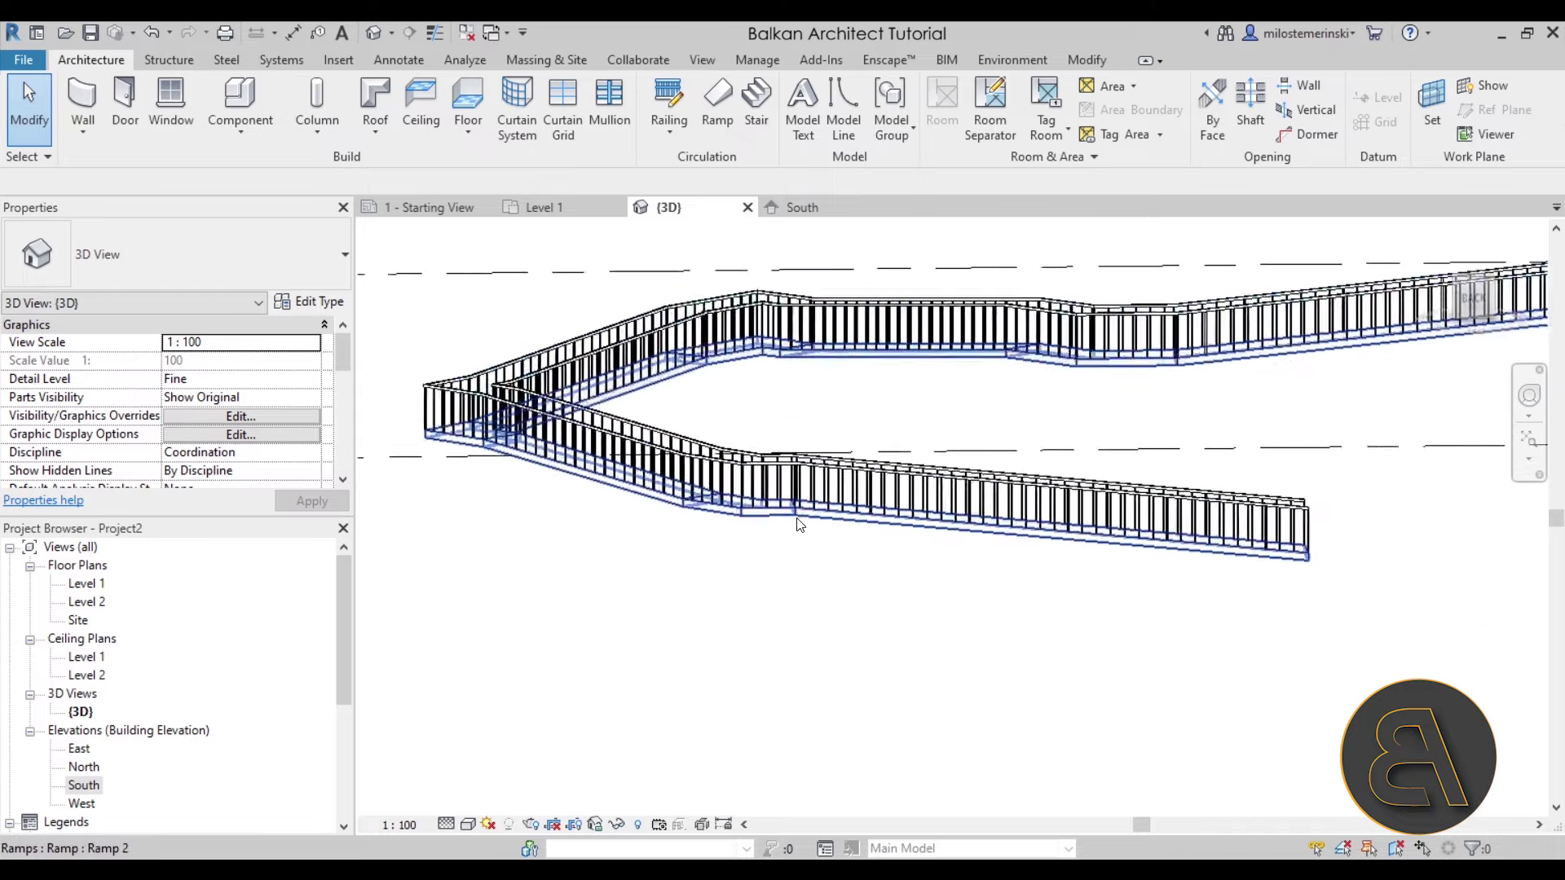
pyautogui.keyDown('shift'); pyautogui.moveTo(698, 583); pyautogui.dragTo(956, 693, button='middle'); pyautogui.keyUp('shift')
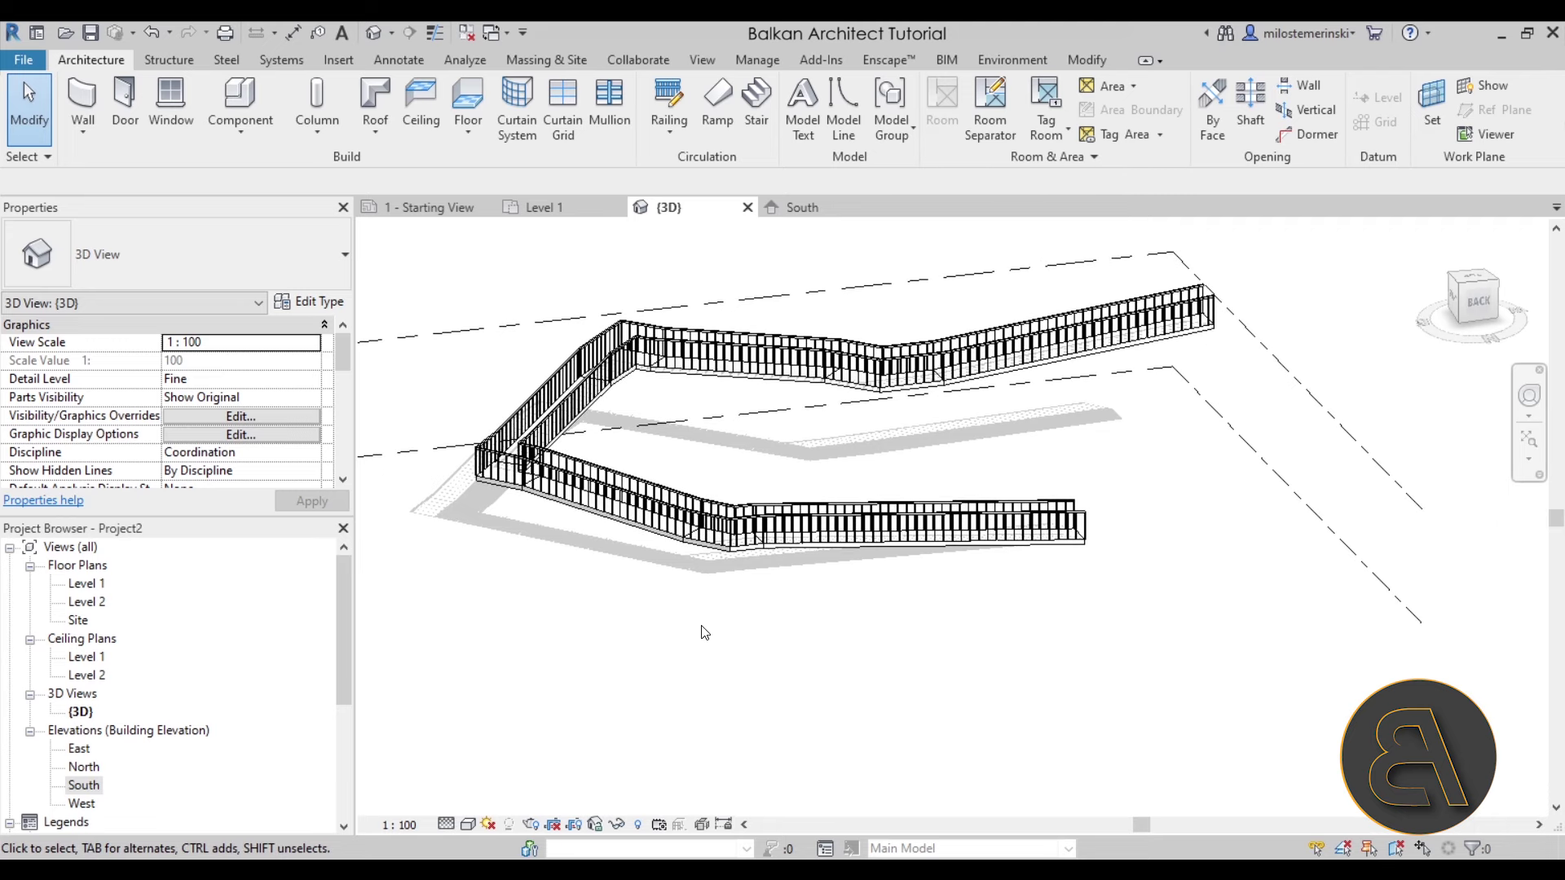
# Open the type properties of the angled five-run ramp
pyautogui.click(735, 551)
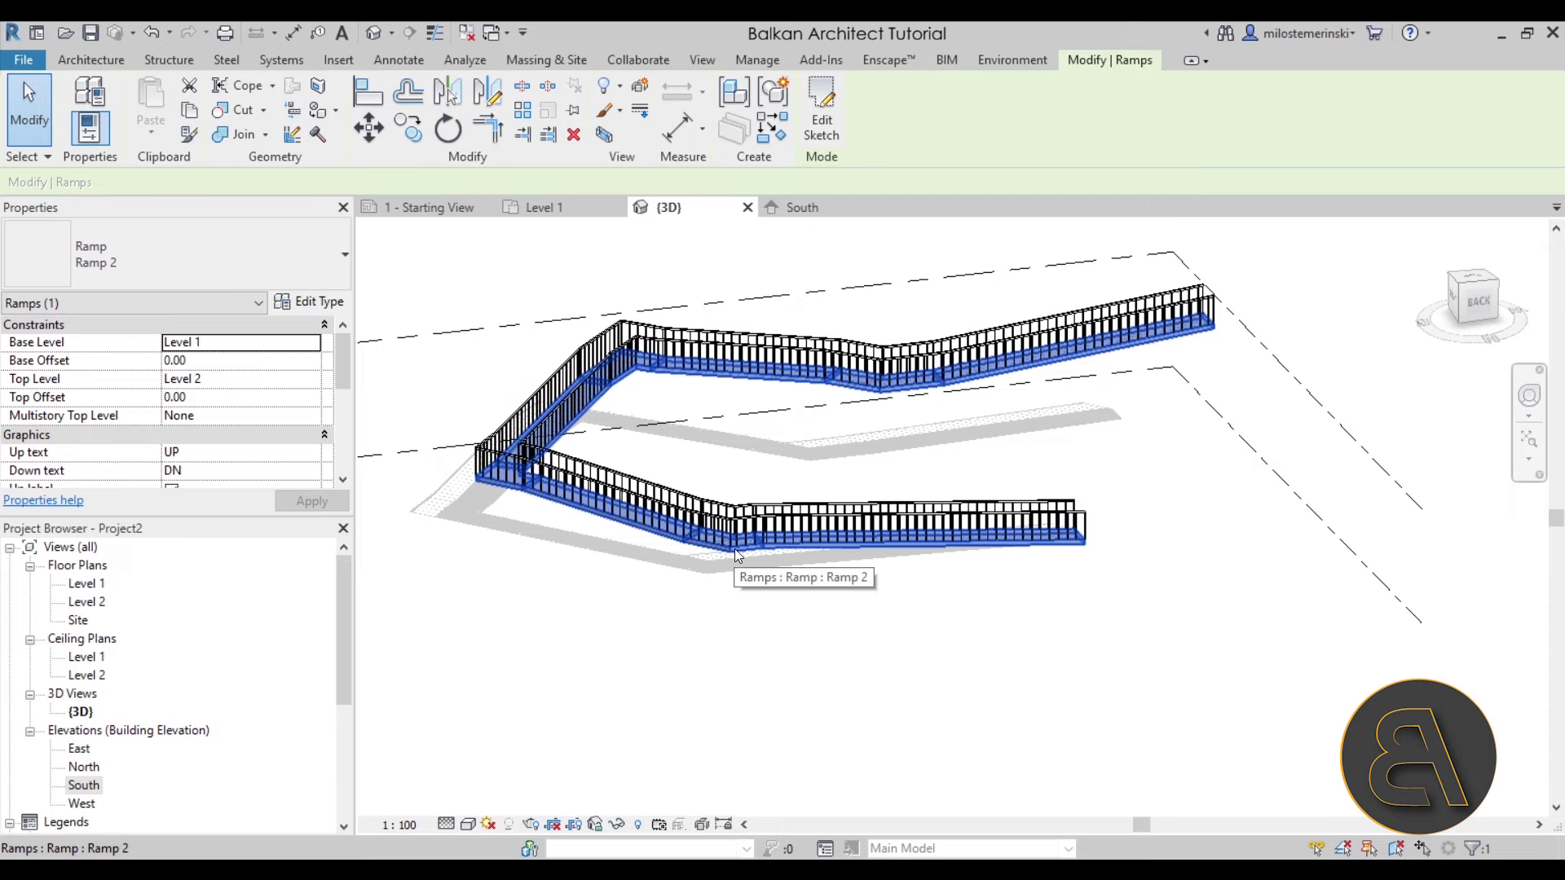
pyautogui.scroll(3, 653, 405)
pyautogui.moveTo(664, 440); pyautogui.dragTo(638, 454, button='middle')
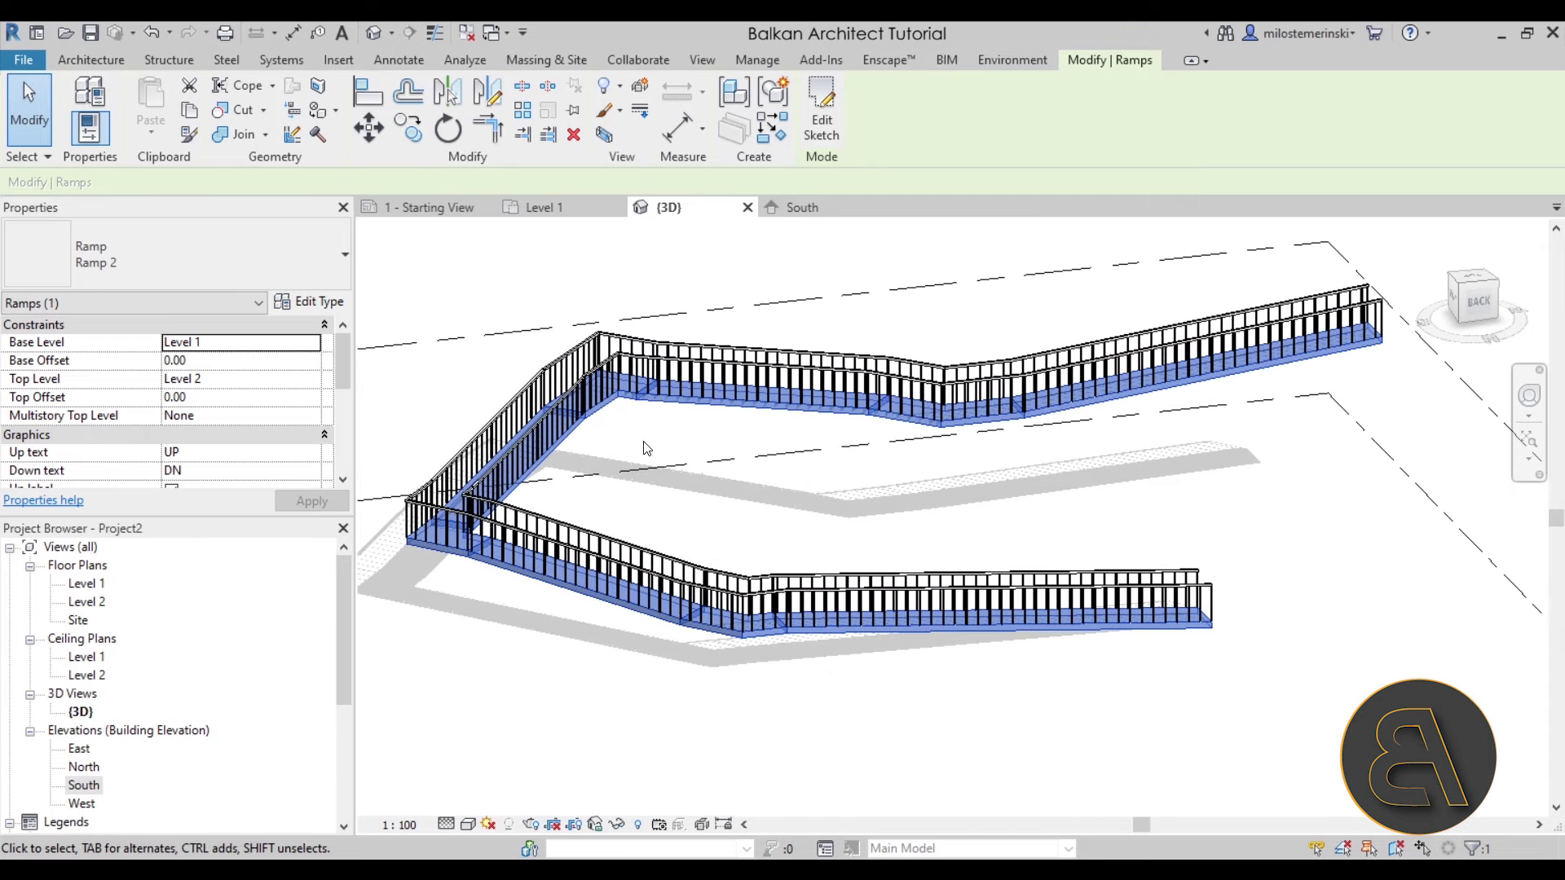
pyautogui.click(287, 302)
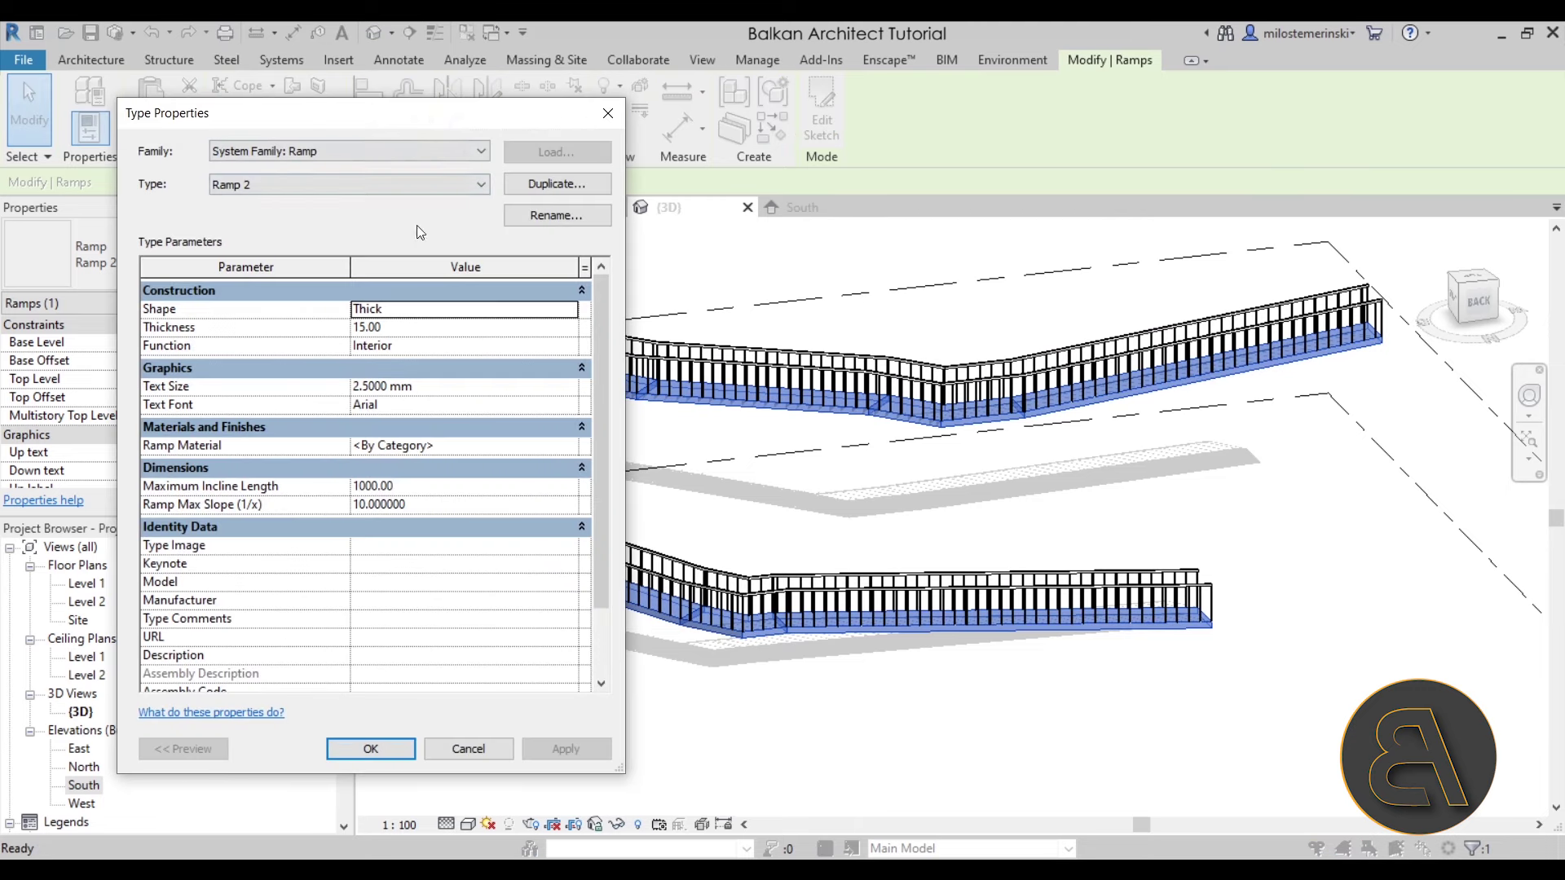
pyautogui.moveTo(454, 123); pyautogui.dragTo(404, 123)
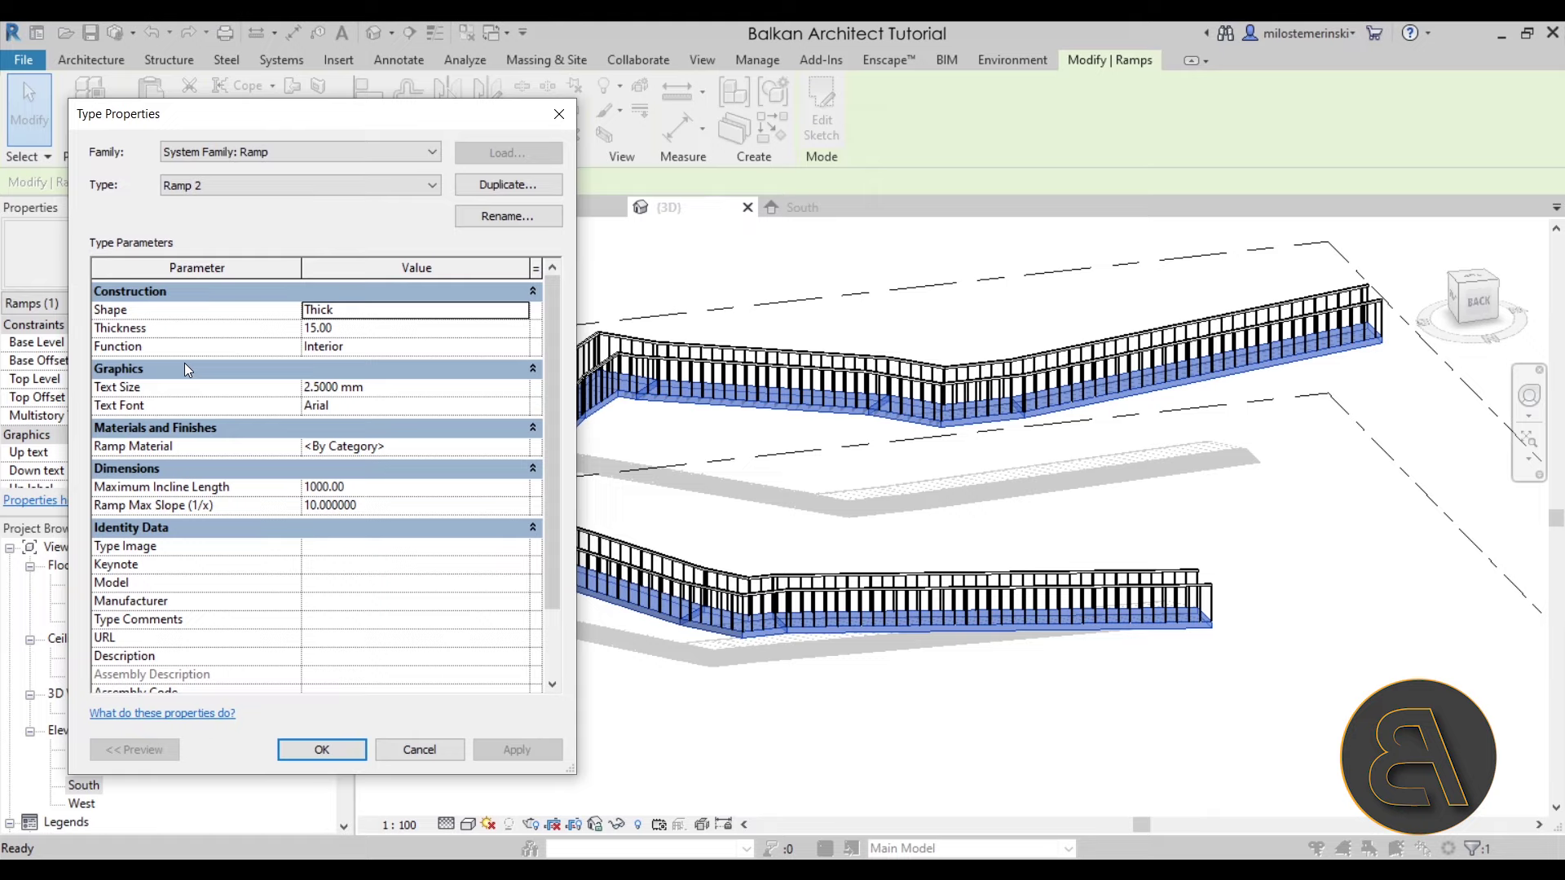
# Try the Exterior function on the ramp type and restore it to Interior, applying each change
pyautogui.click(525, 350)
pyautogui.click(525, 350)
pyautogui.click(471, 380)
pyautogui.click(544, 751)
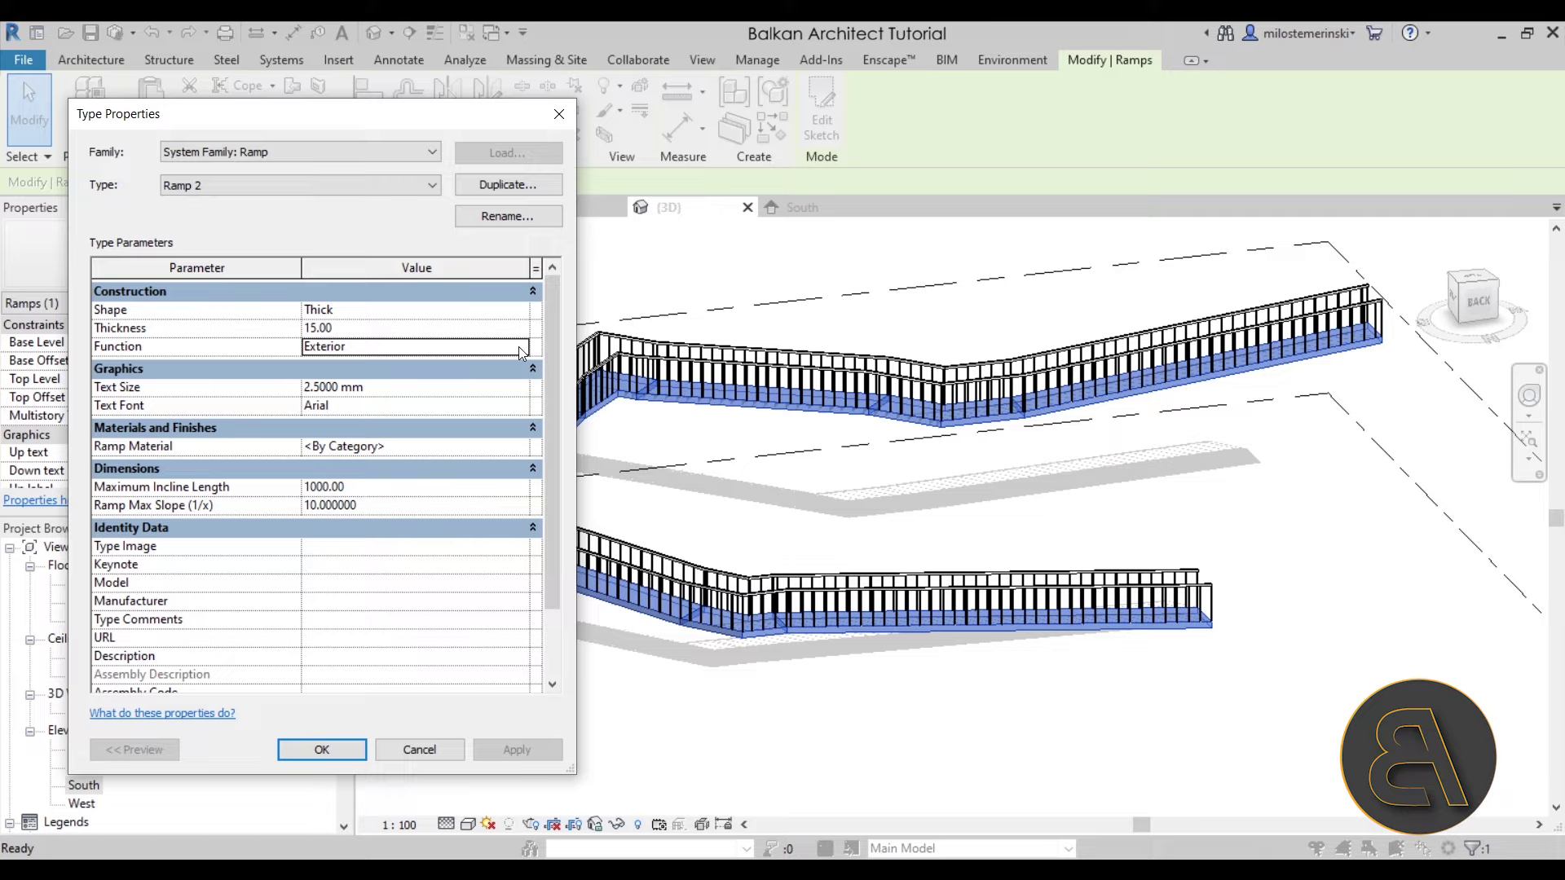
pyautogui.click(519, 346)
pyautogui.click(448, 367)
pyautogui.click(520, 750)
# Try a ramp type thickness of 40 and return it to 15, applying each change
pyautogui.click(250, 335)
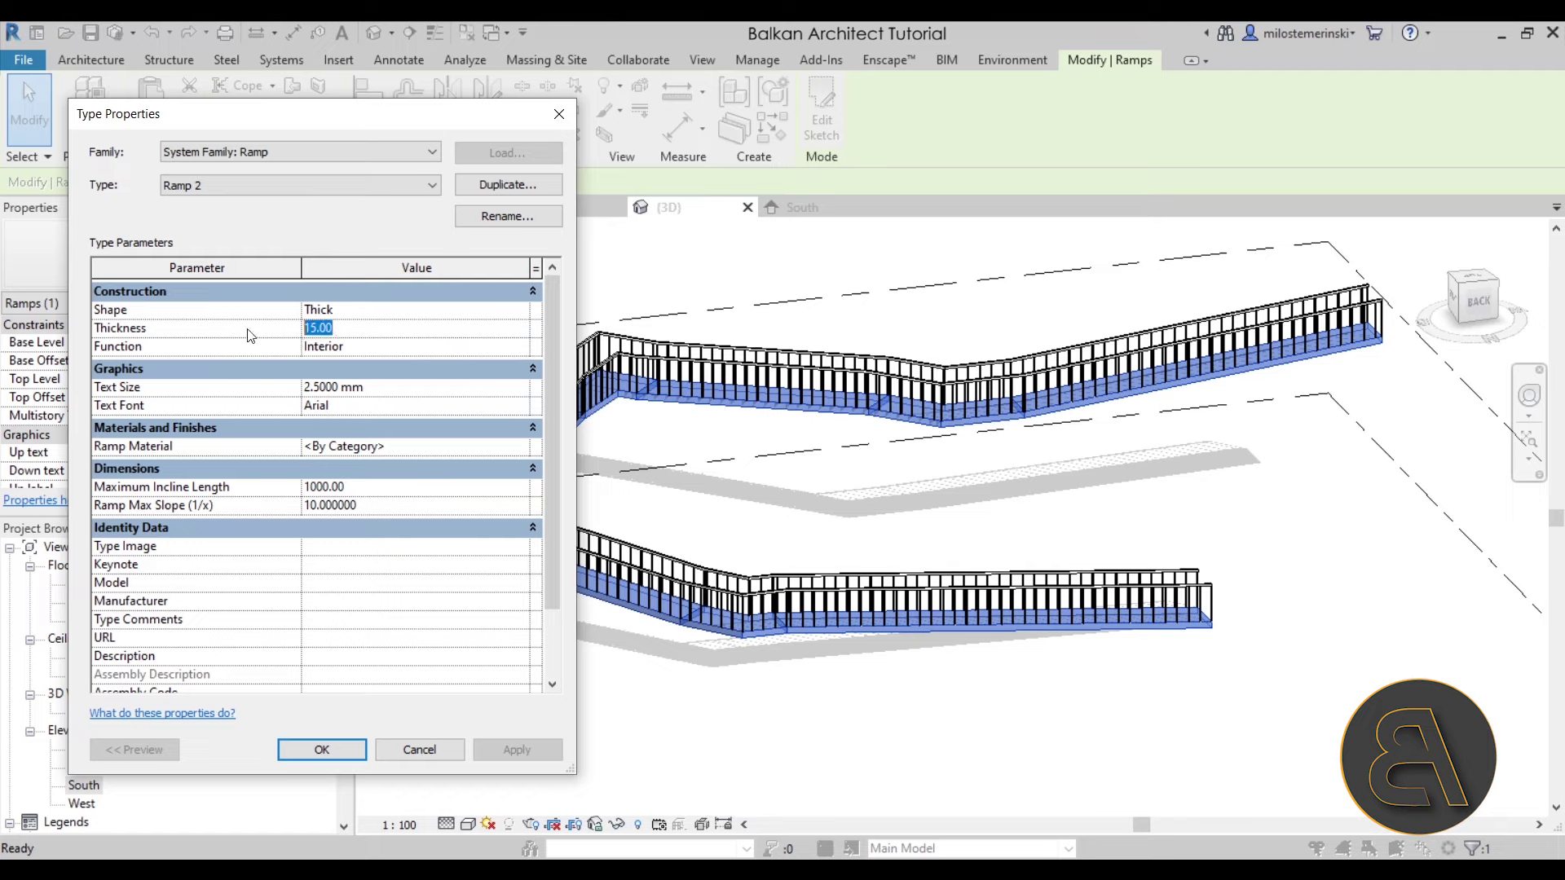
pyautogui.write('40')
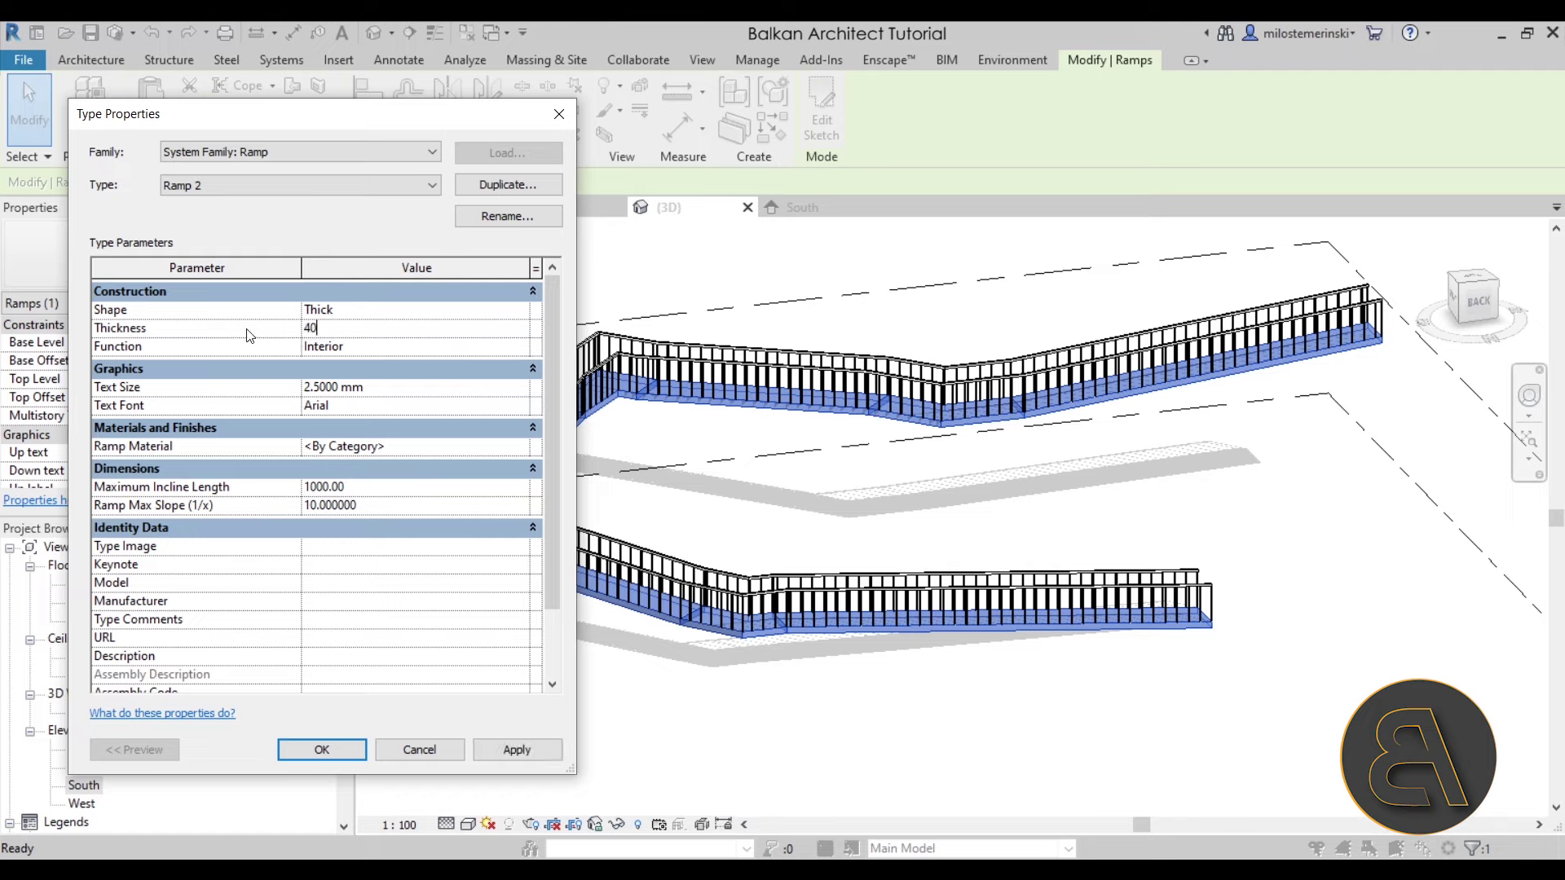
pyautogui.click(525, 751)
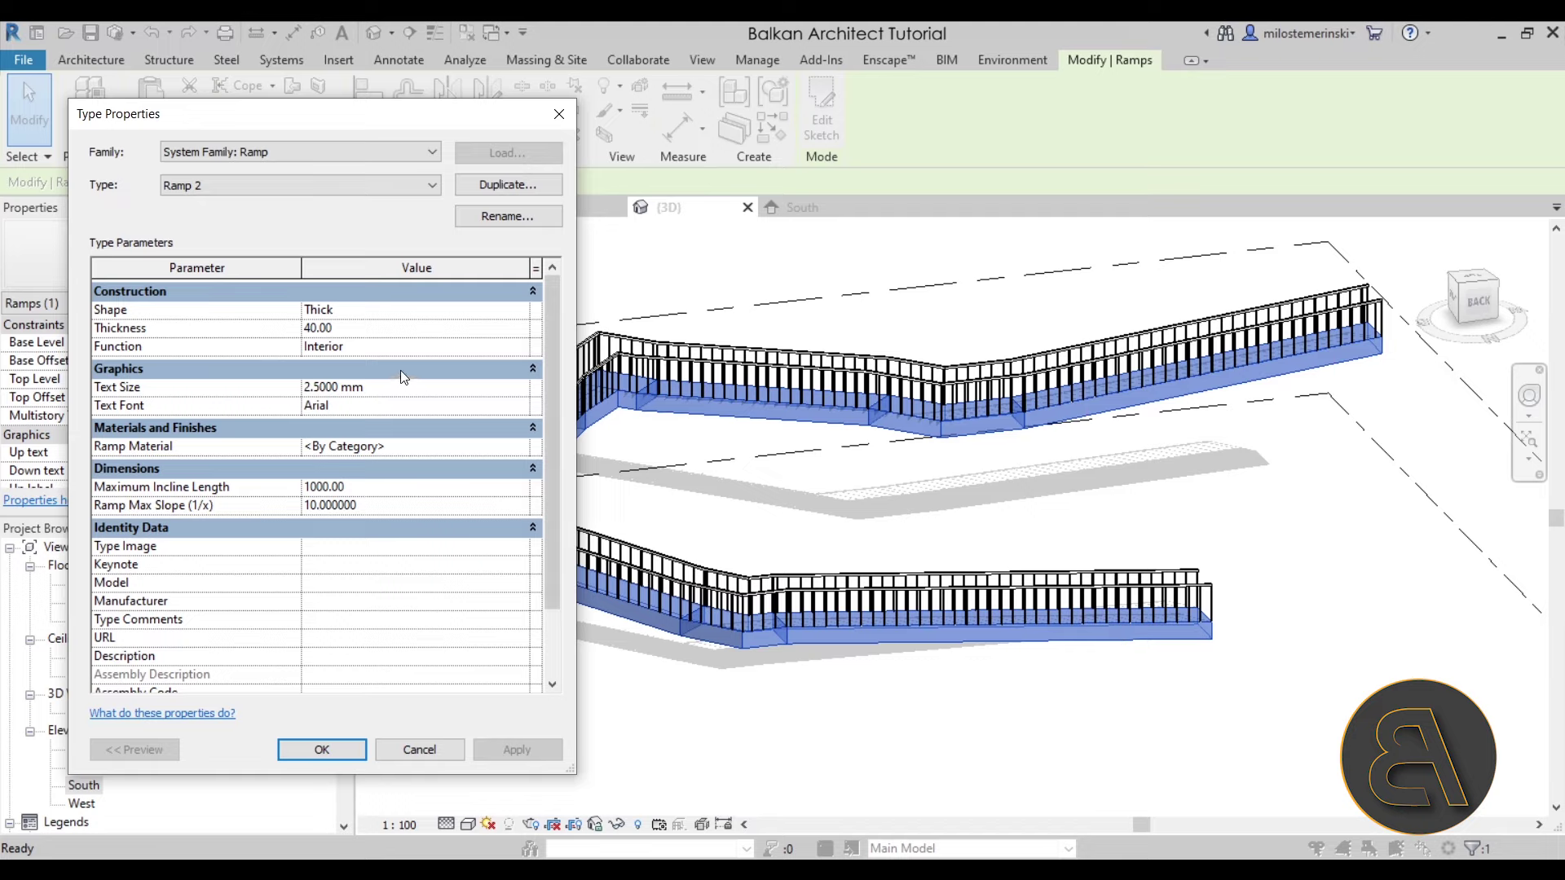
pyautogui.click(374, 329)
pyautogui.write('15')
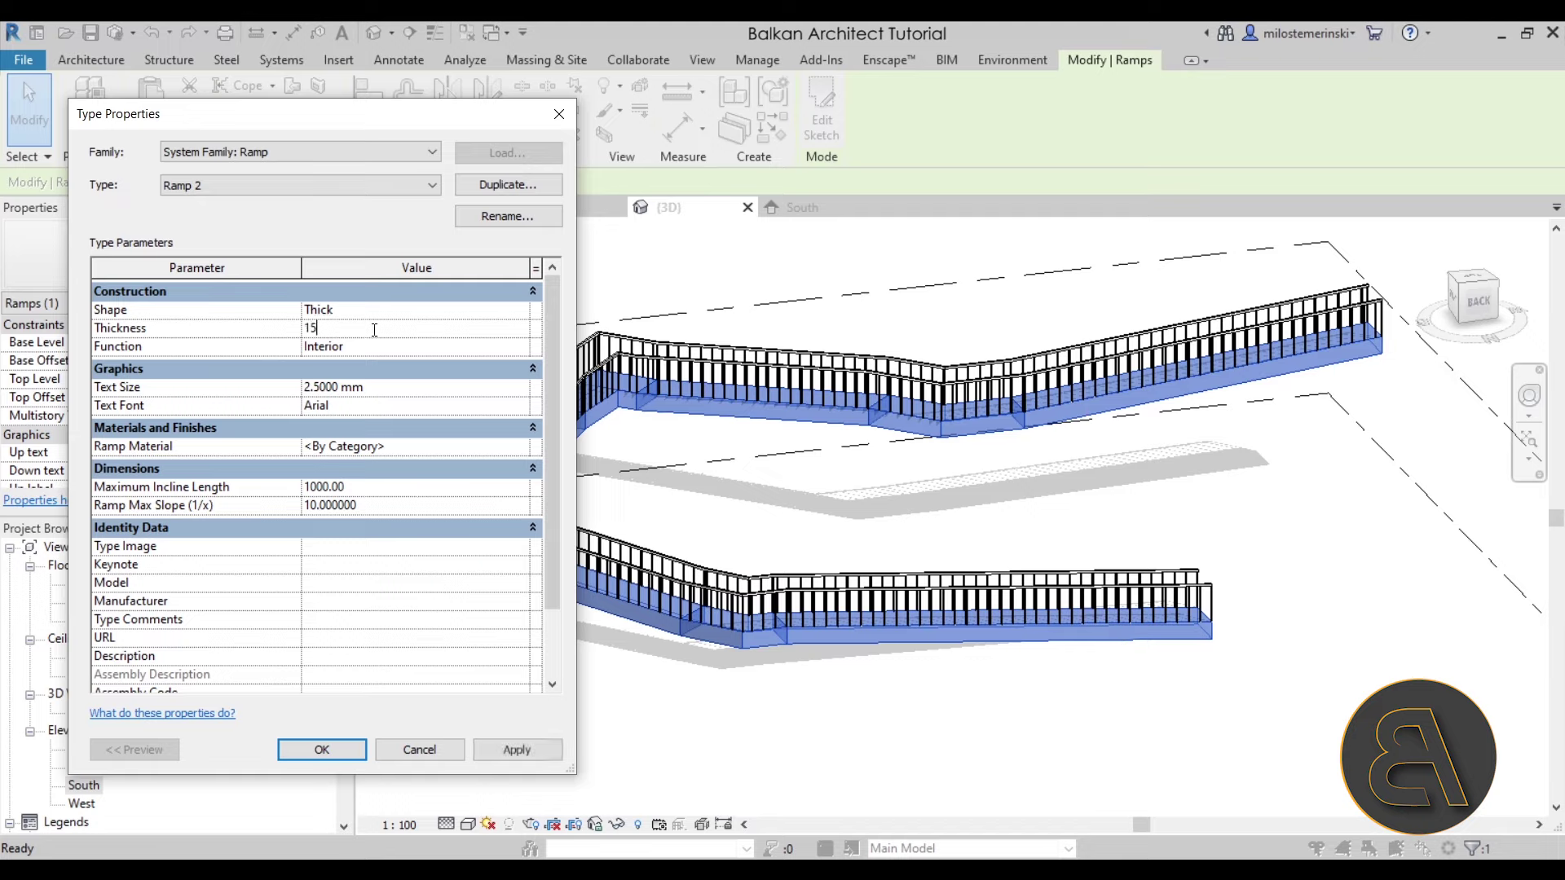
pyautogui.click(515, 751)
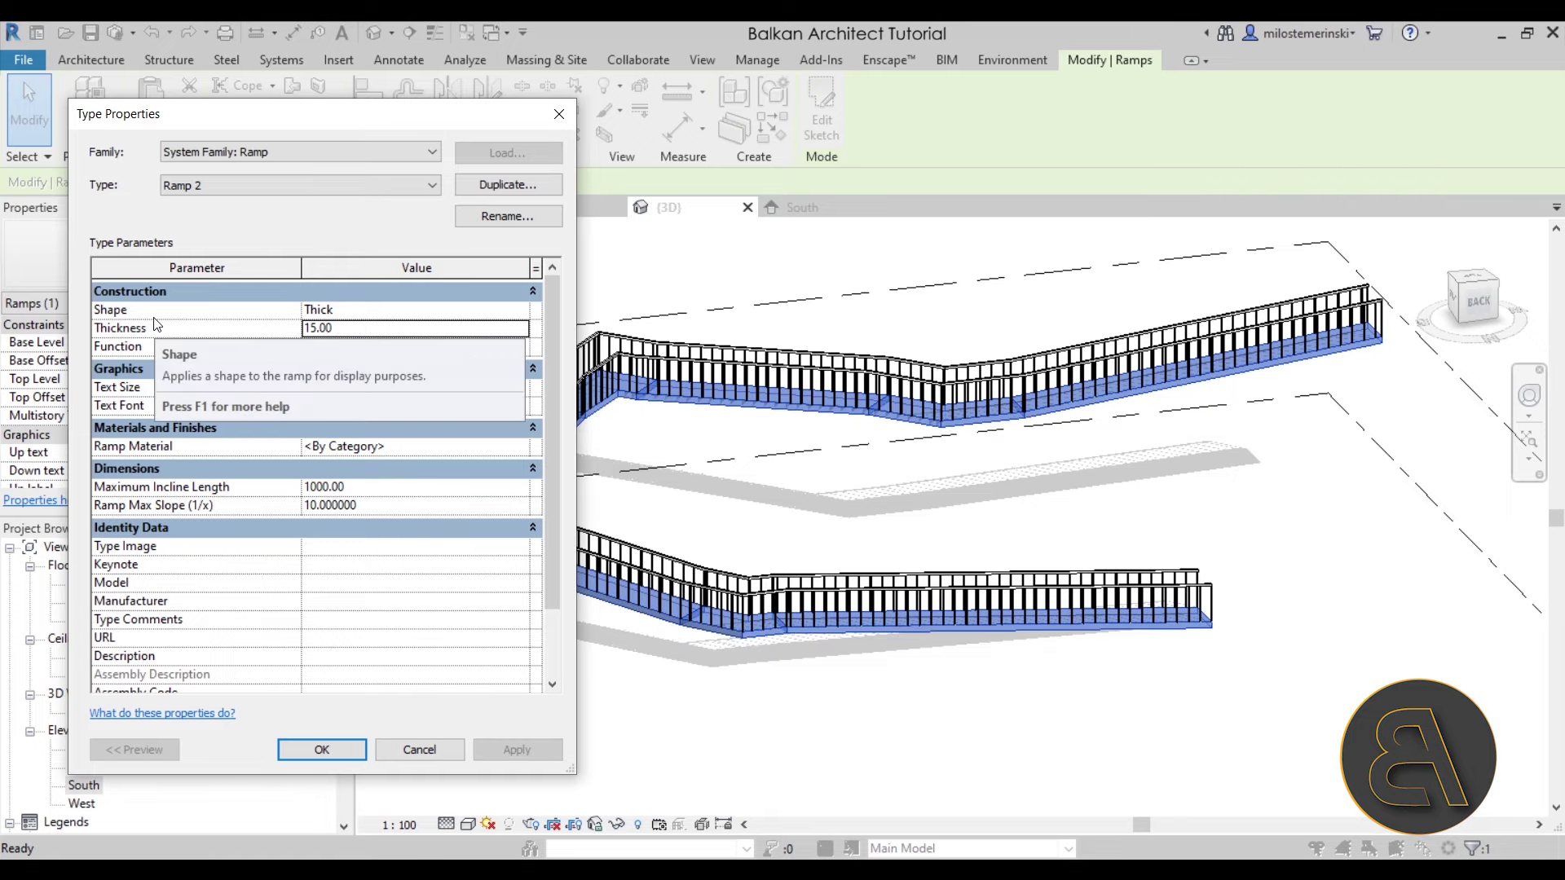
# Change the ramp type's shape to Solid, accept the type properties and deselect the ramp
pyautogui.click(327, 312)
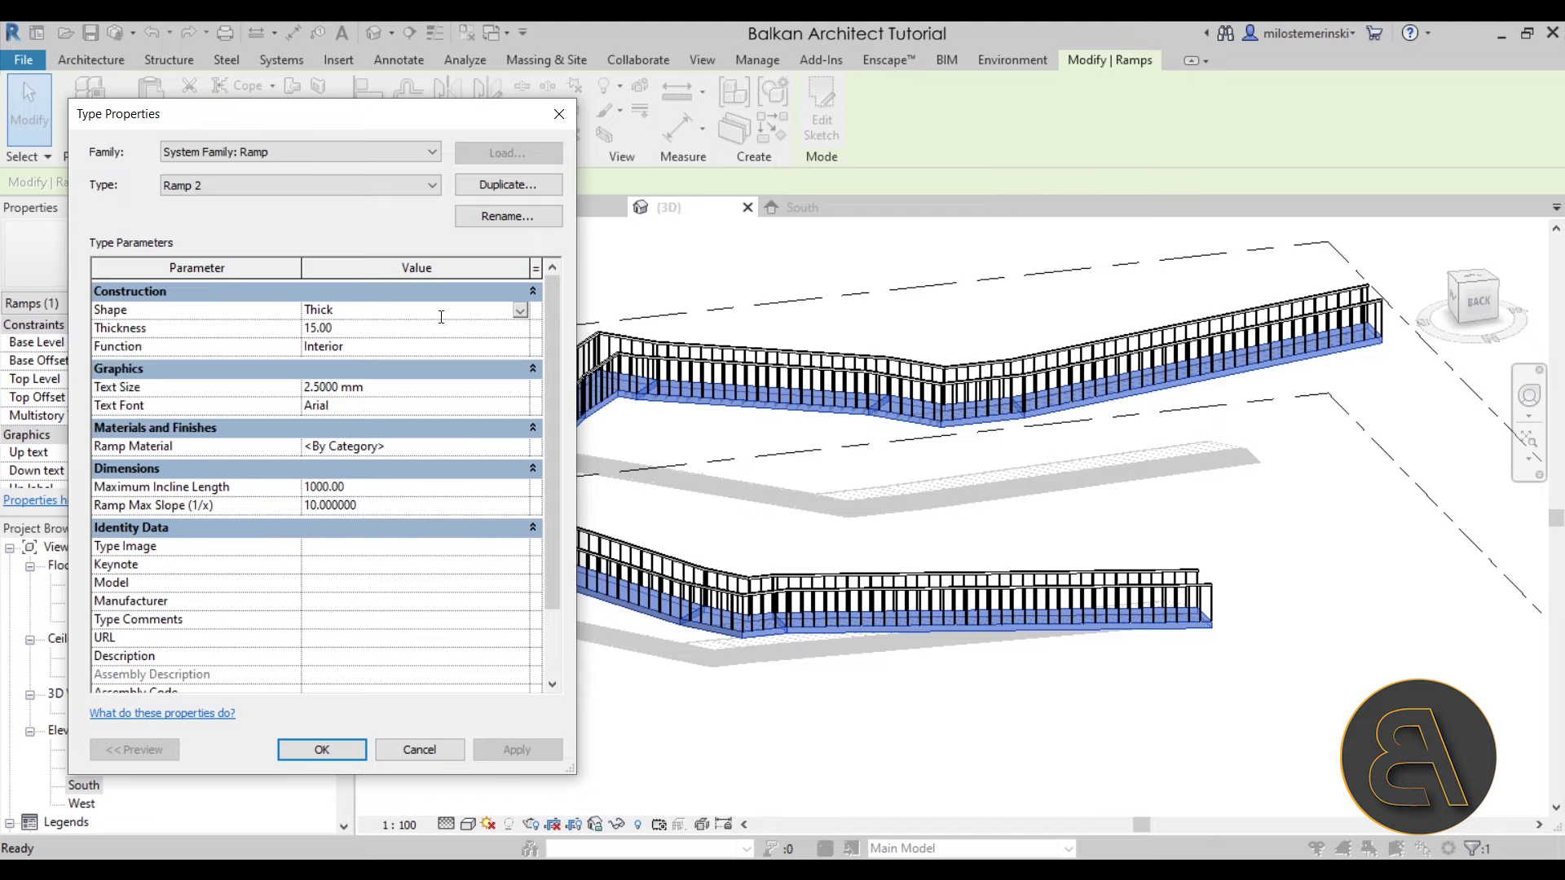
pyautogui.click(519, 310)
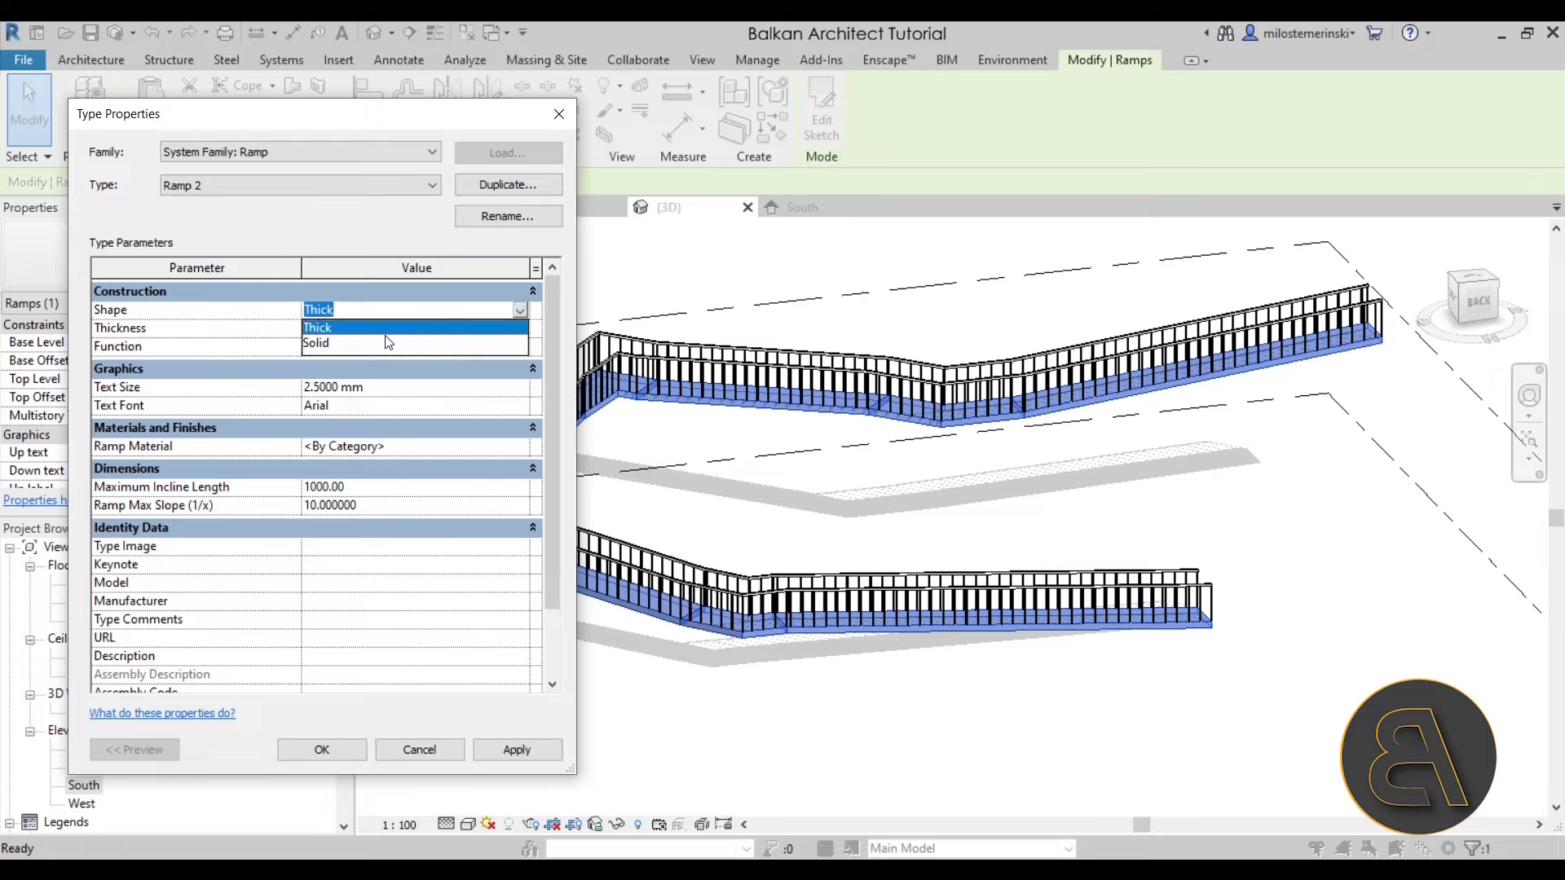
pyautogui.click(365, 343)
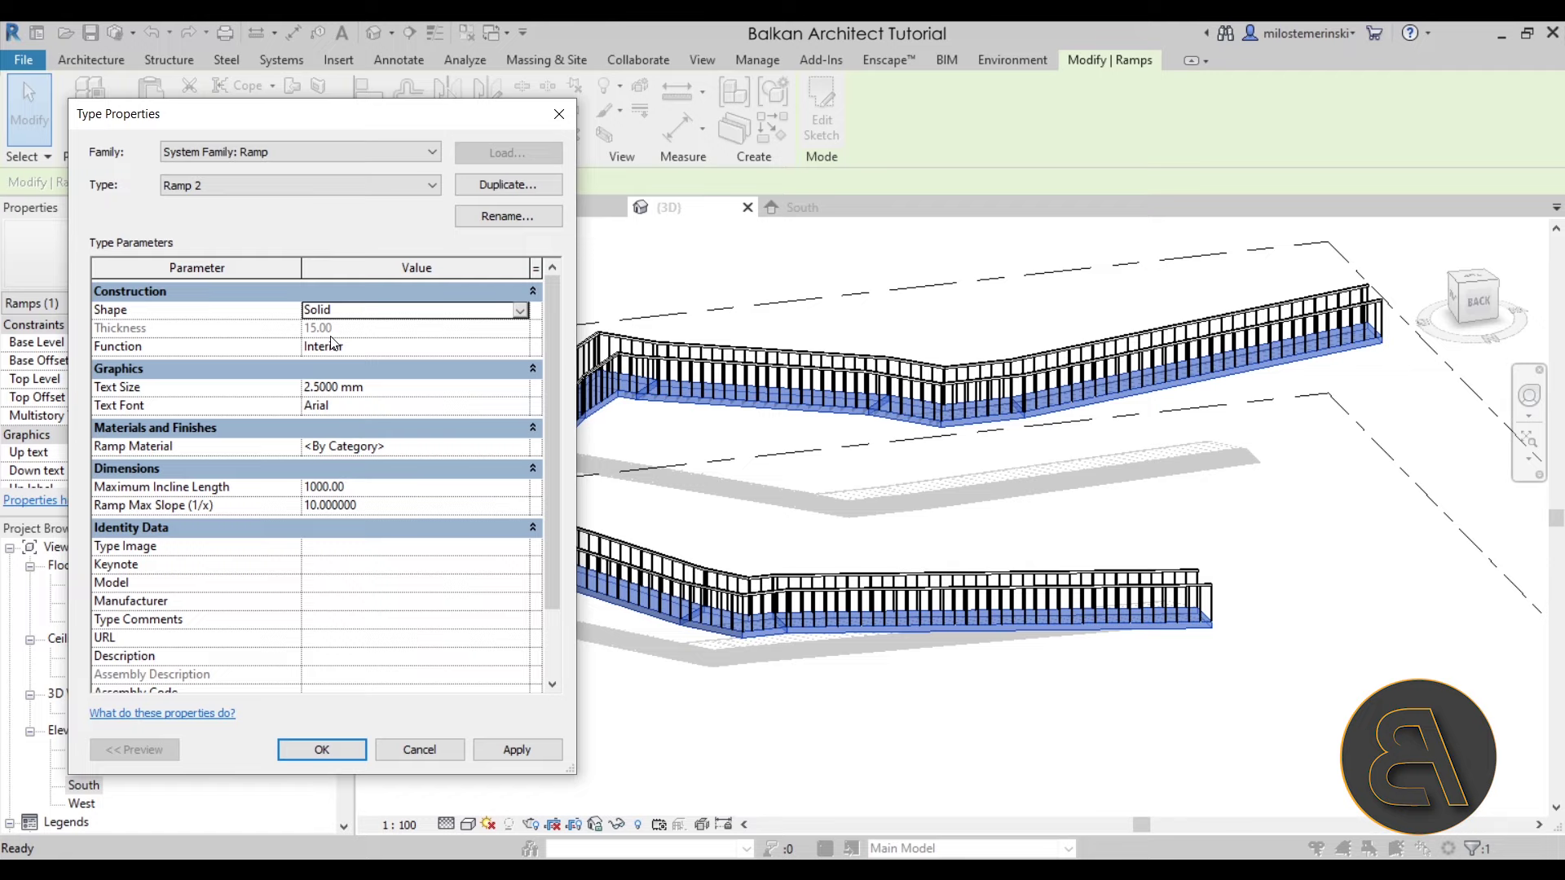
pyautogui.click(505, 754)
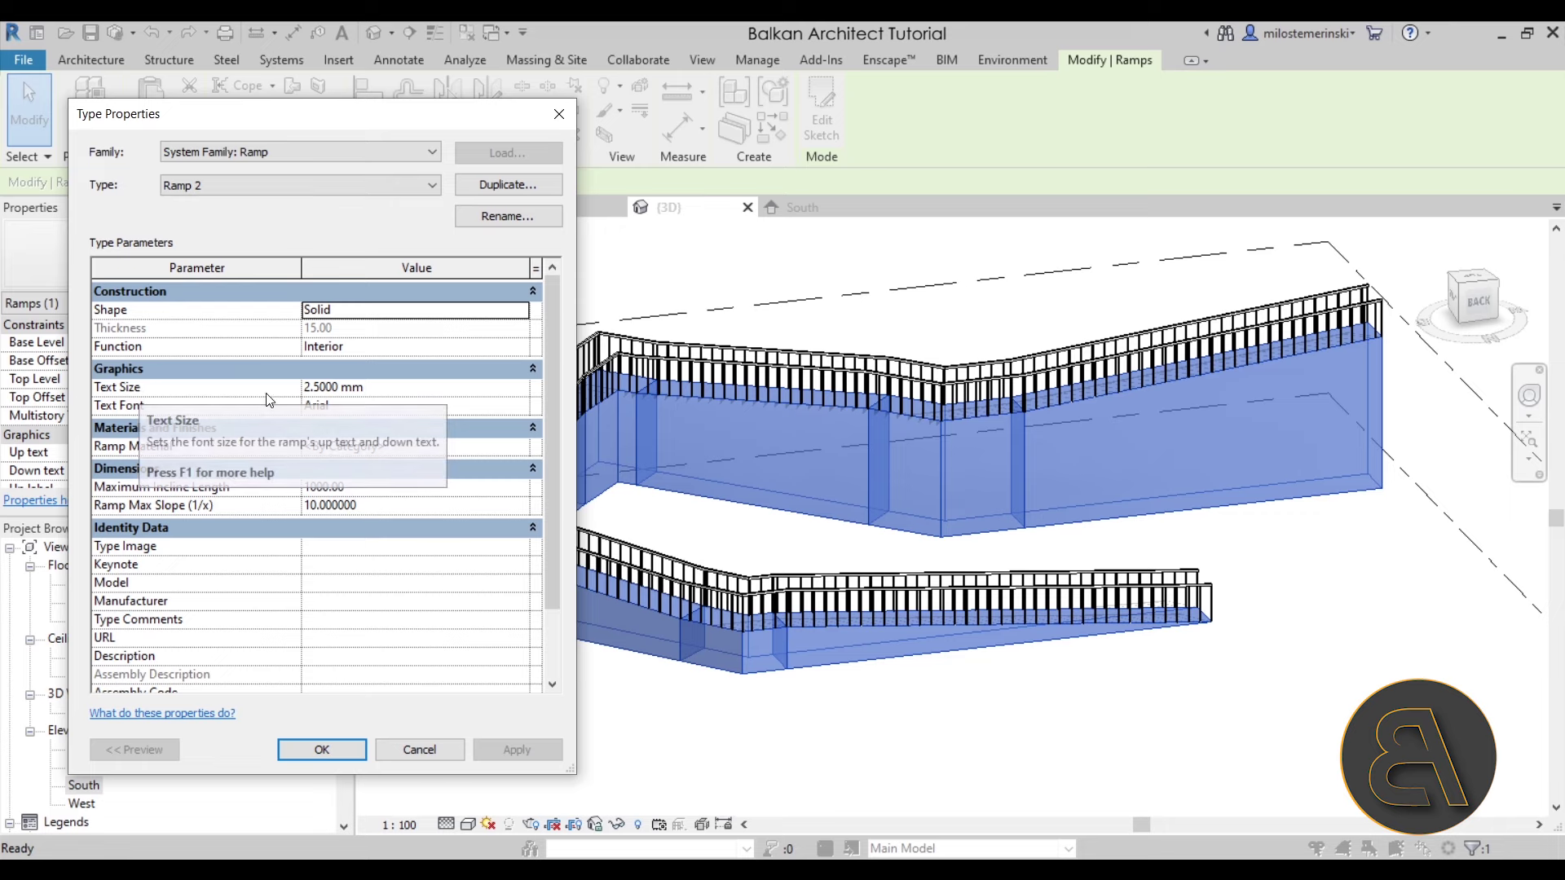
pyautogui.click(348, 750)
pyautogui.click(674, 740)
# Open the Level 1 floor plan and examine the UP label at the ramp's start
pyautogui.click(571, 209)
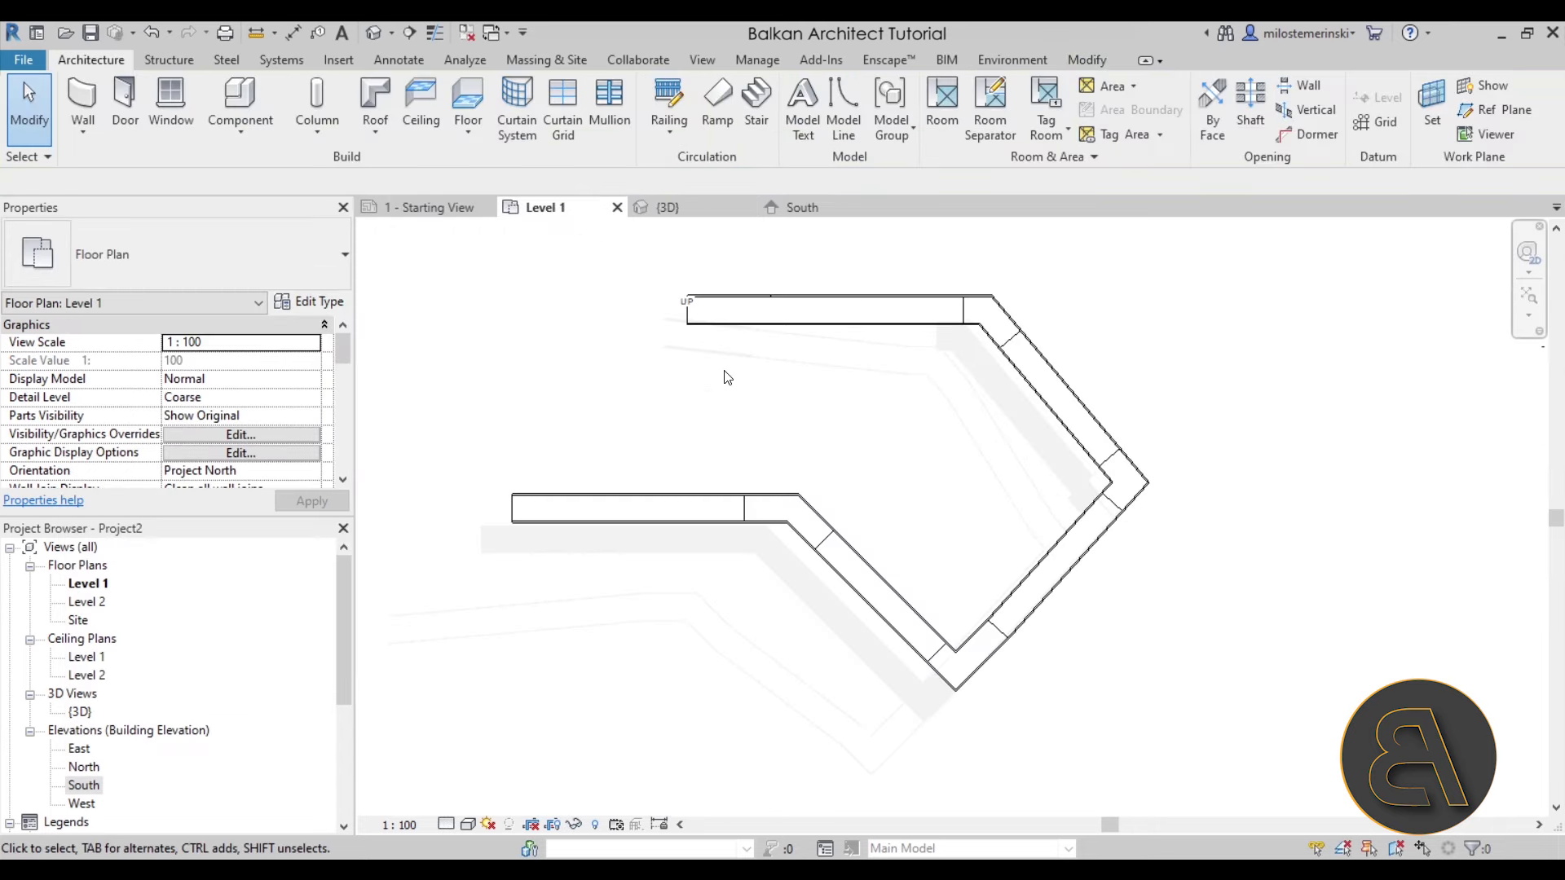
pyautogui.scroll(4, 688, 308)
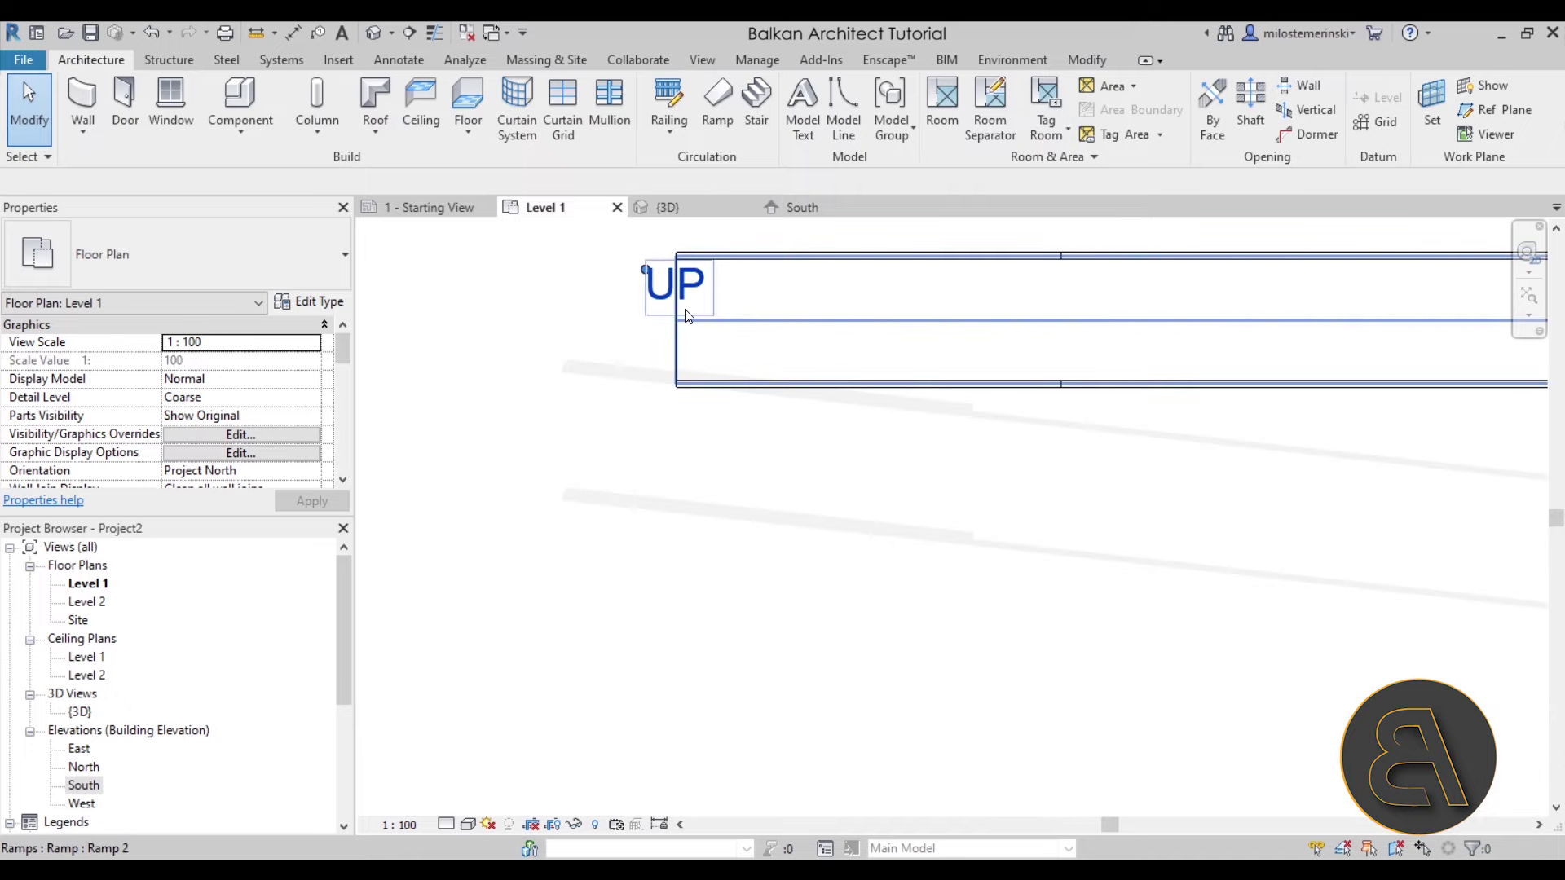
pyautogui.scroll(-5, 679, 310)
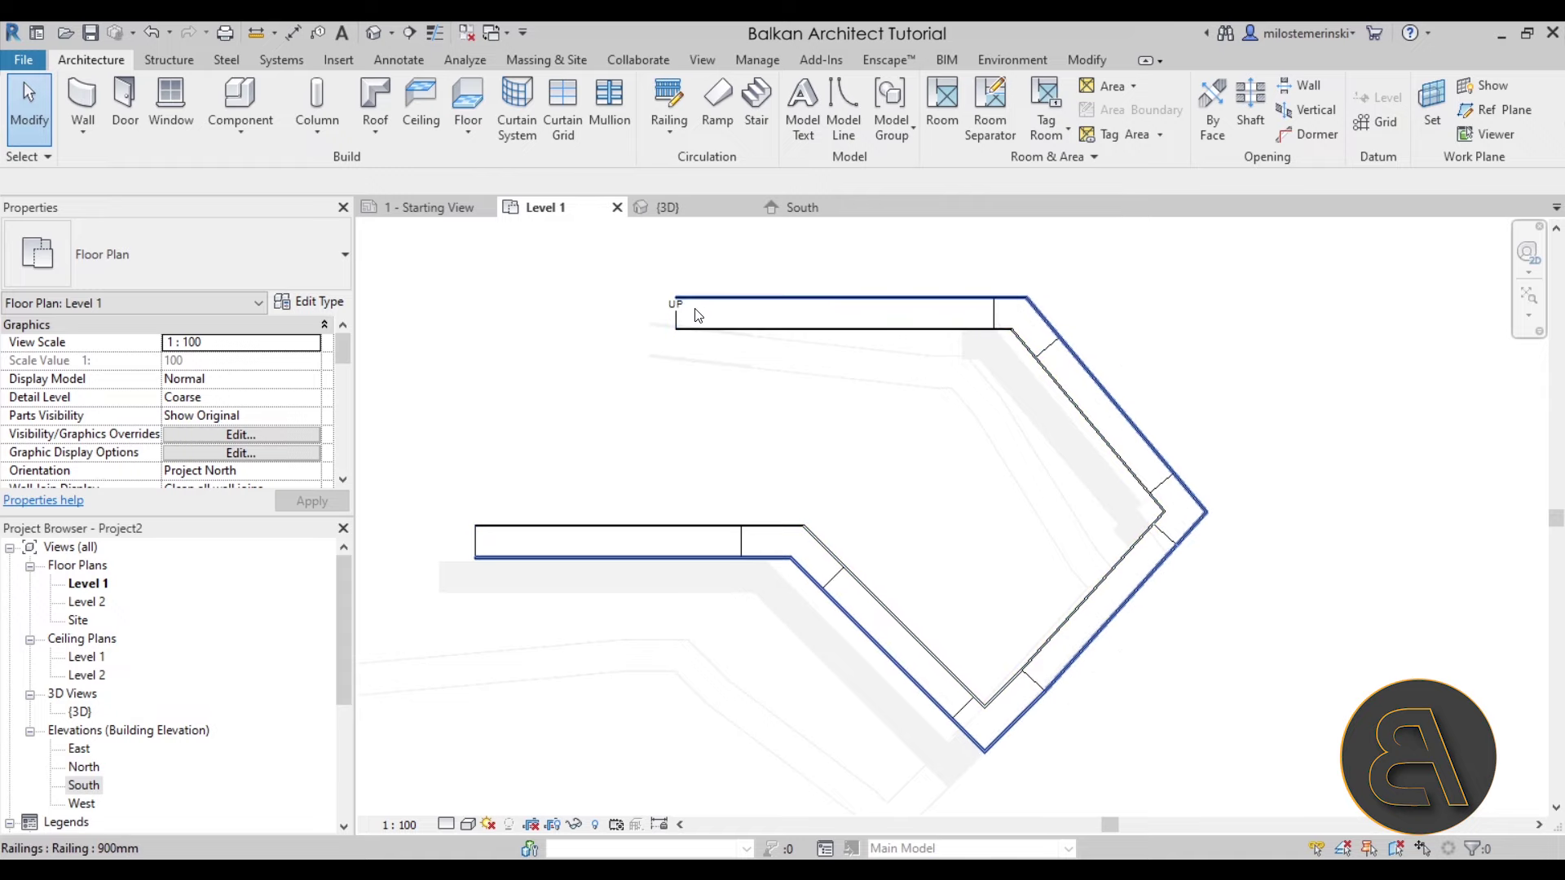
pyautogui.scroll(4, 689, 326)
# Inspect the ramp's type properties, including the materials available for it and the identity data, without changing anything
pyautogui.click(683, 334)
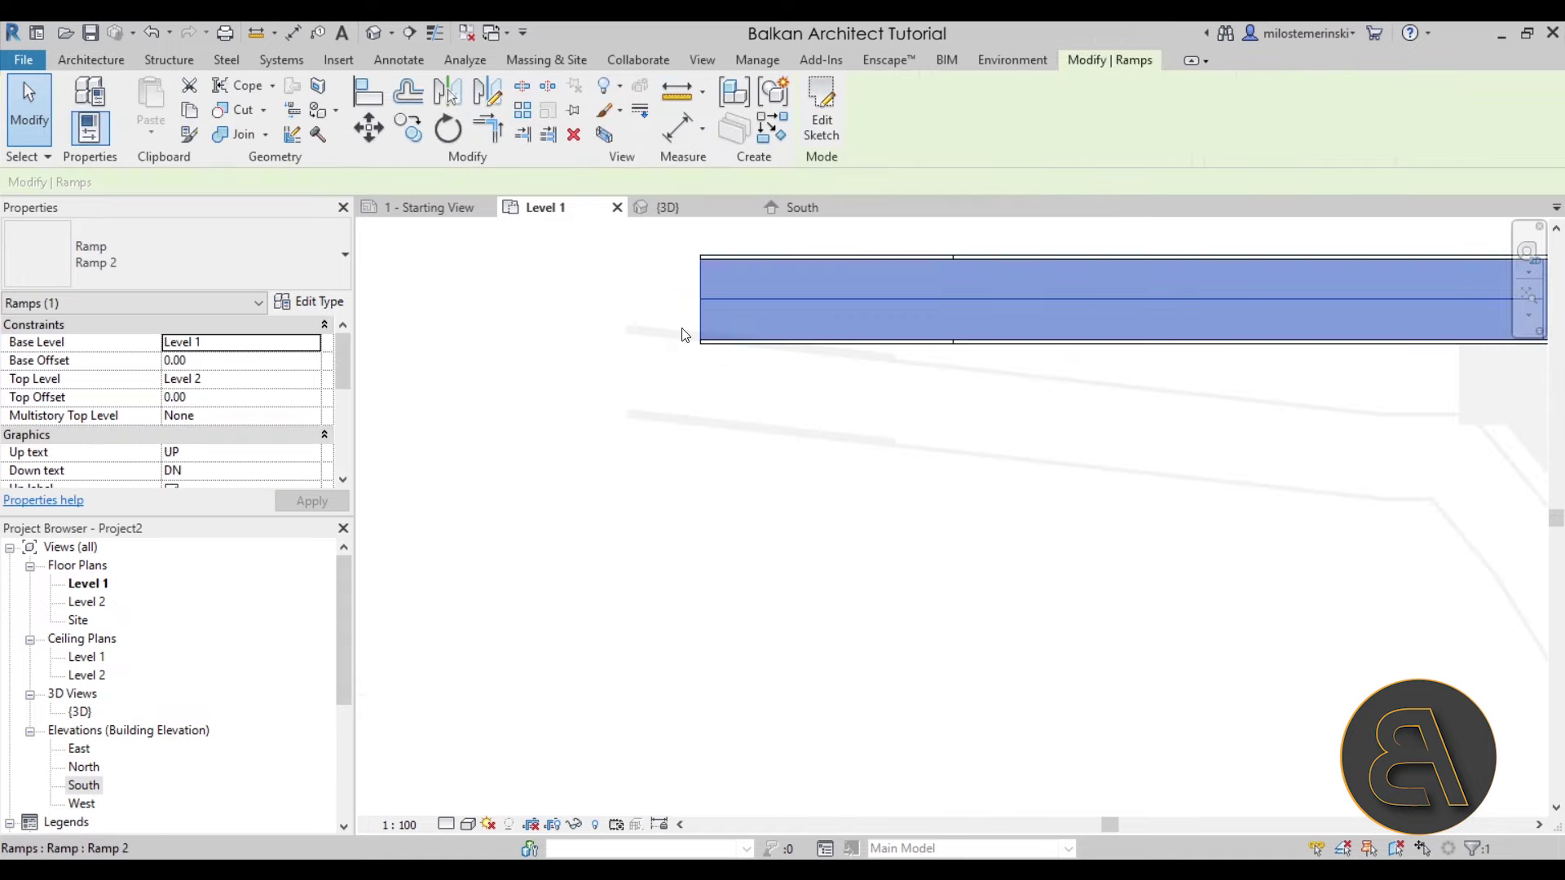
pyautogui.click(307, 303)
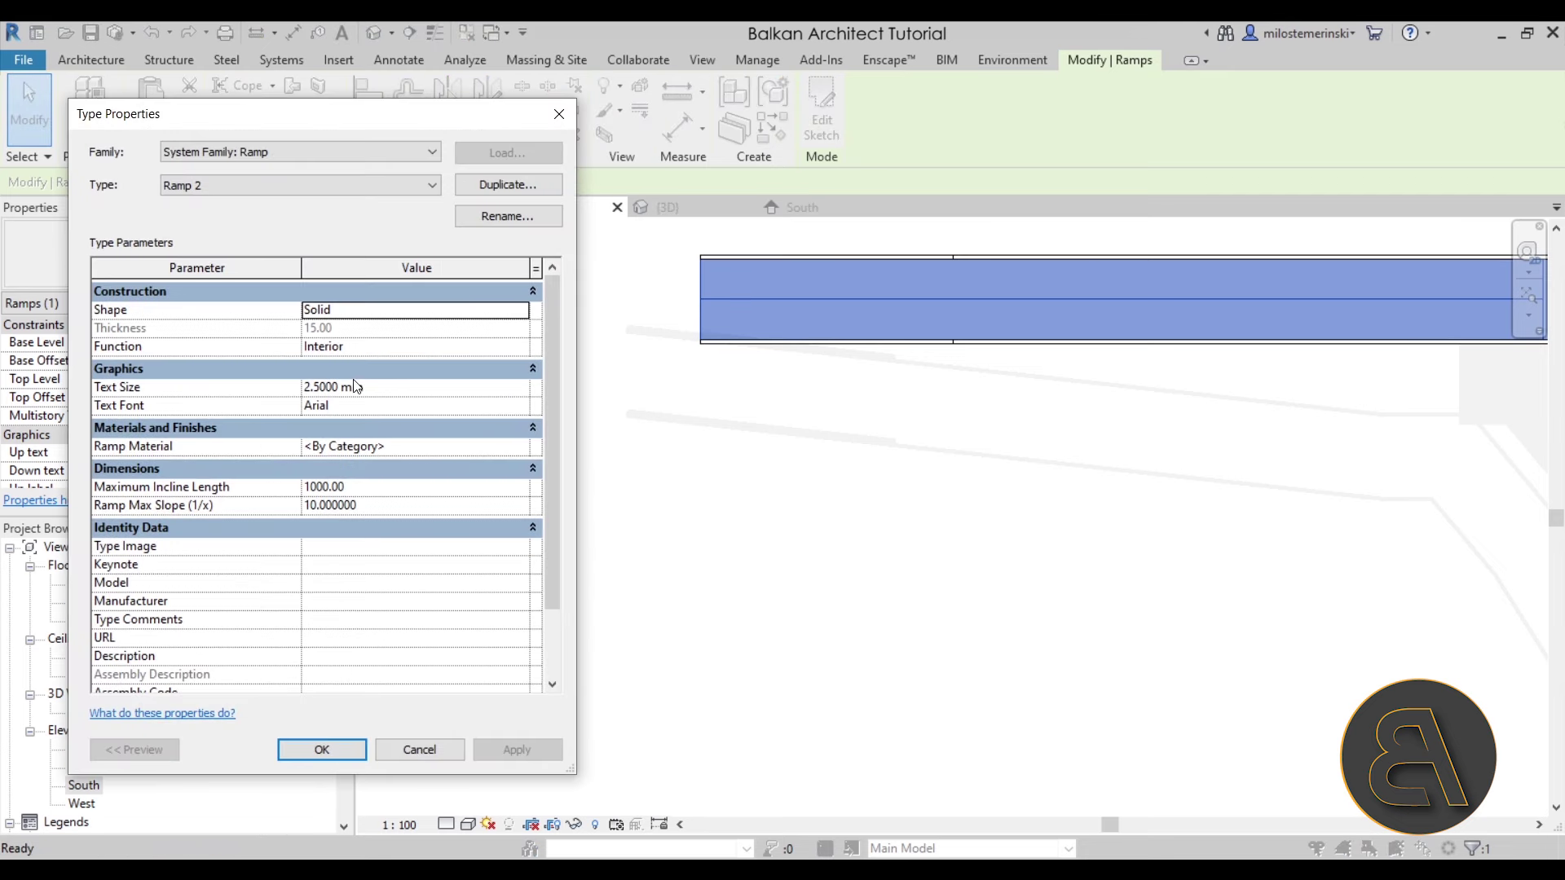
pyautogui.click(519, 448)
pyautogui.click(522, 448)
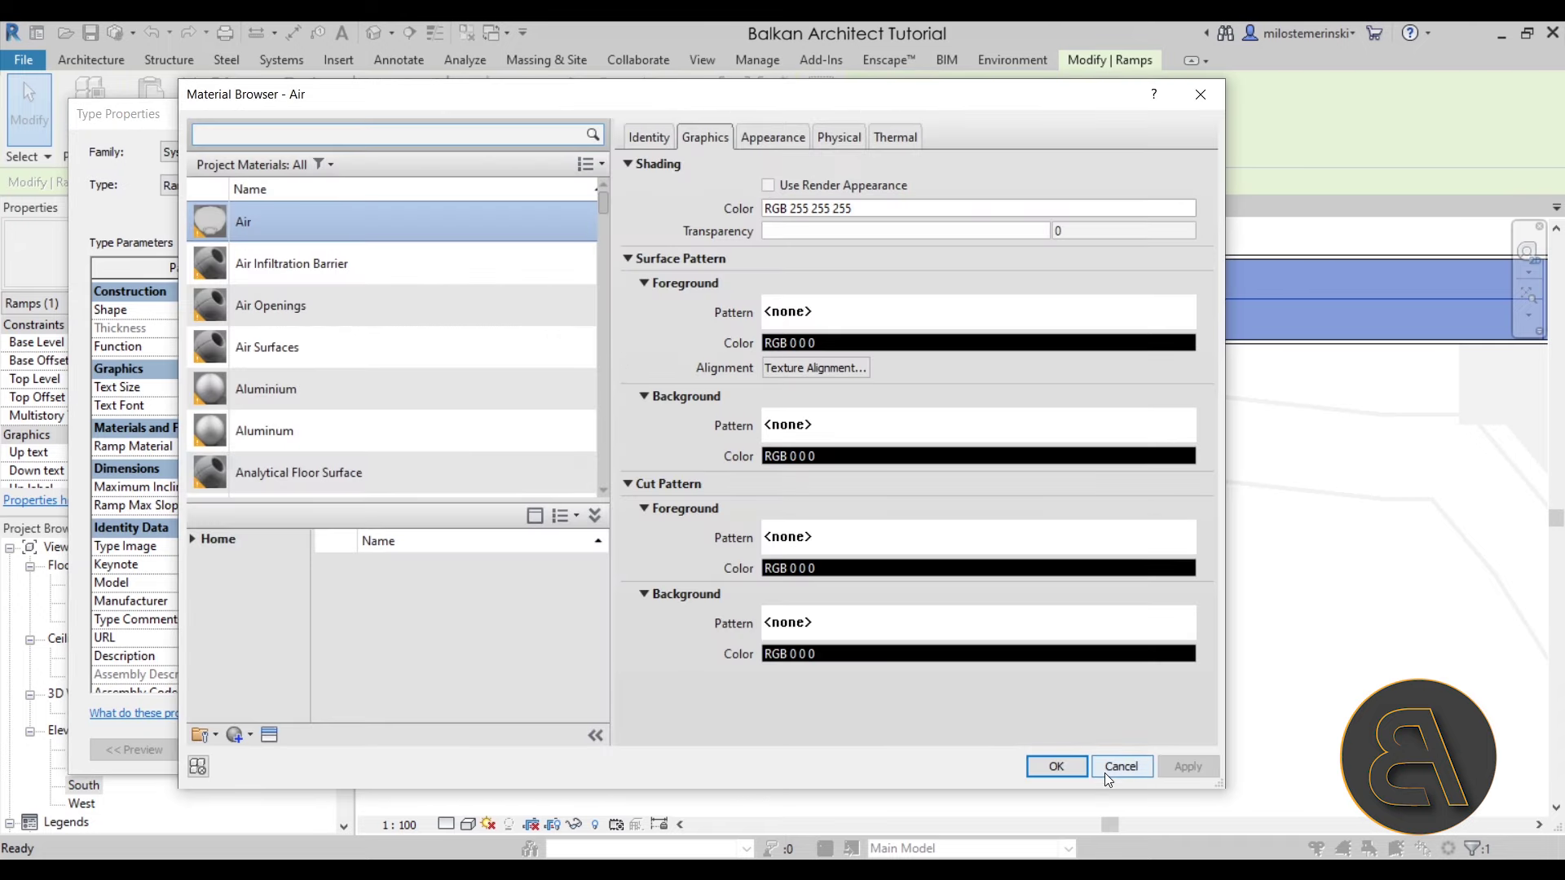
pyautogui.click(1104, 772)
pyautogui.scroll(-2, 451, 432)
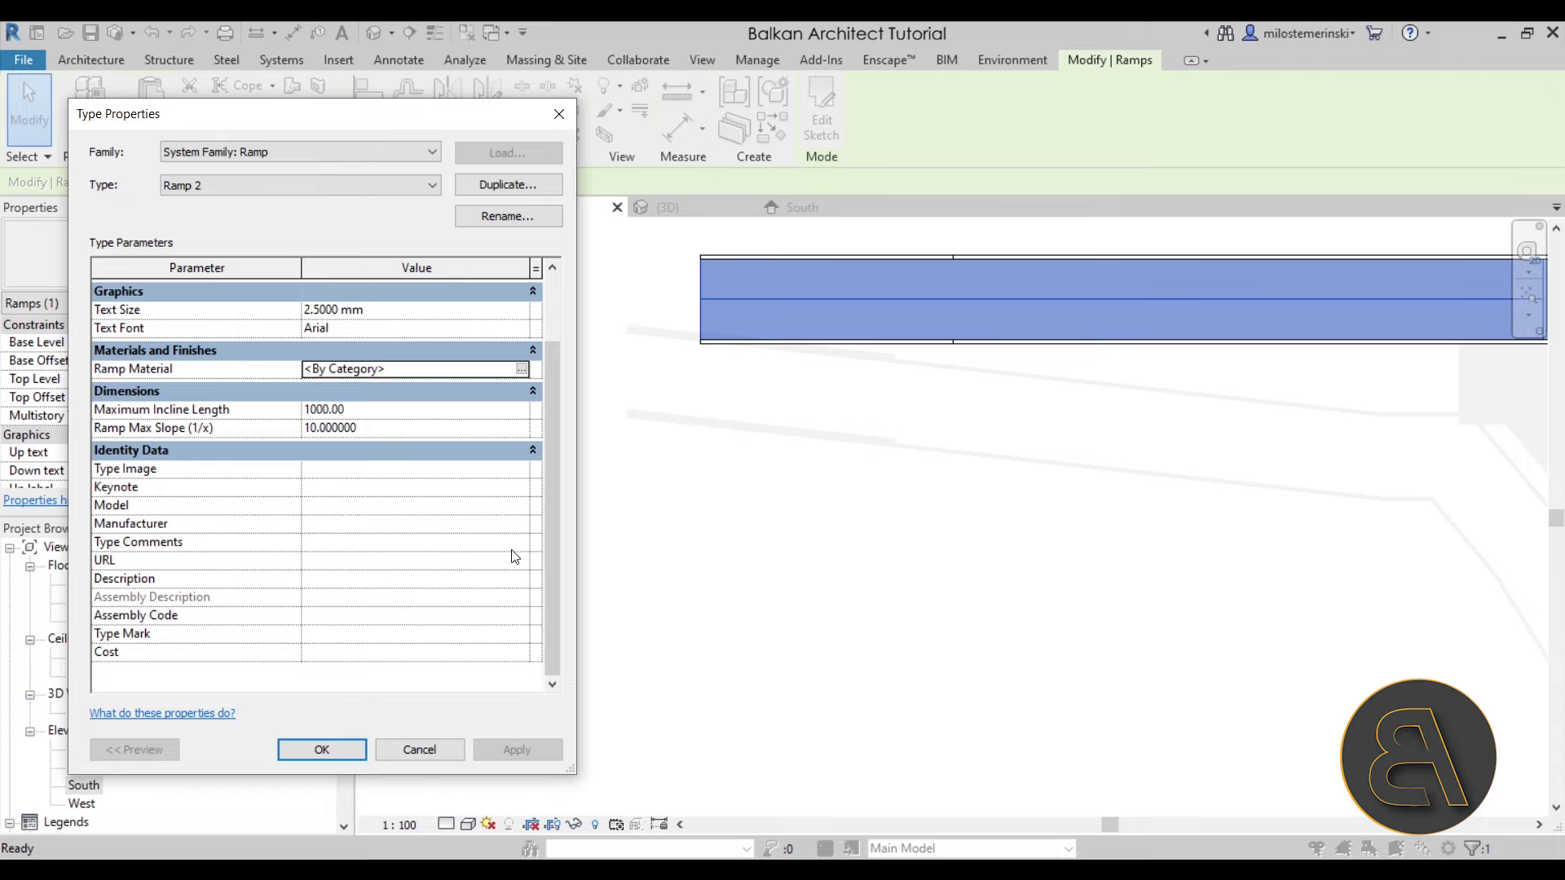
pyautogui.click(419, 750)
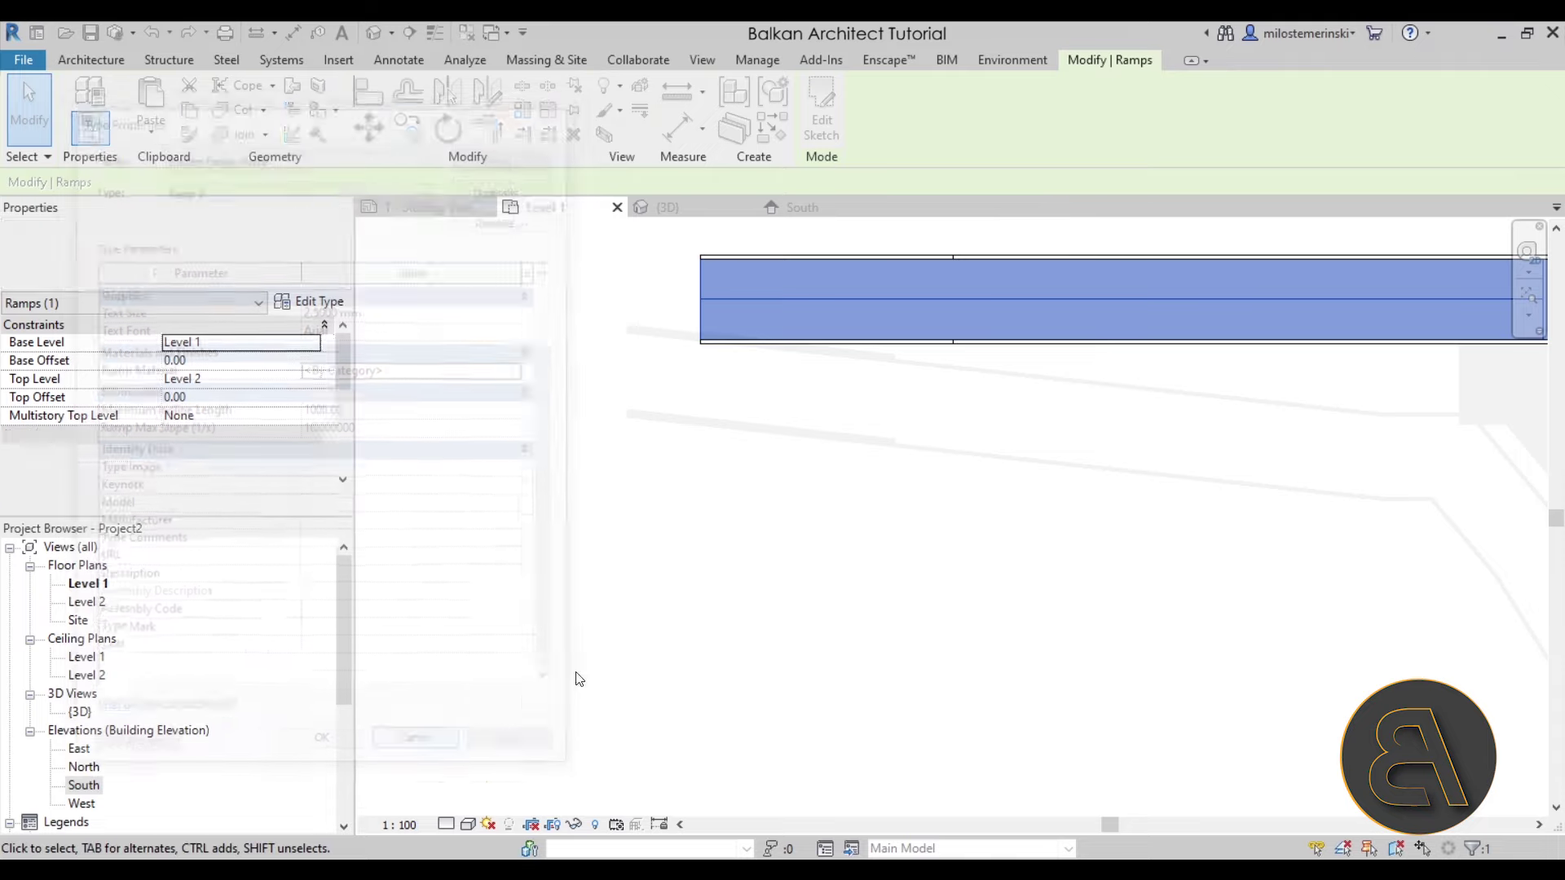
# Set the angled ramp's width to 120
pyautogui.scroll(-2, 652, 555)
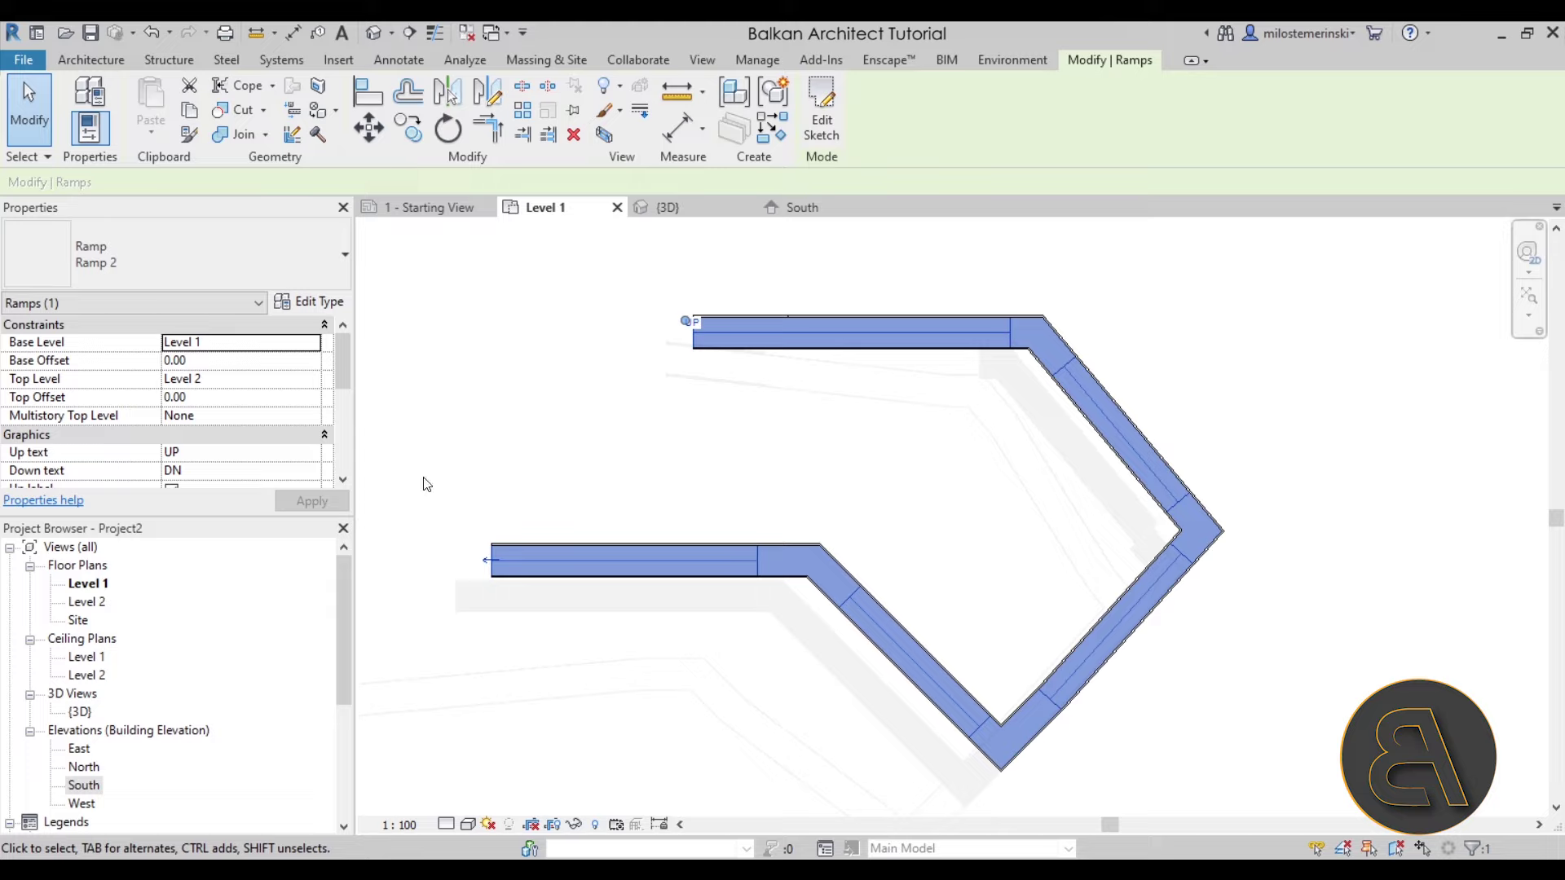
pyautogui.scroll(-5, 206, 419)
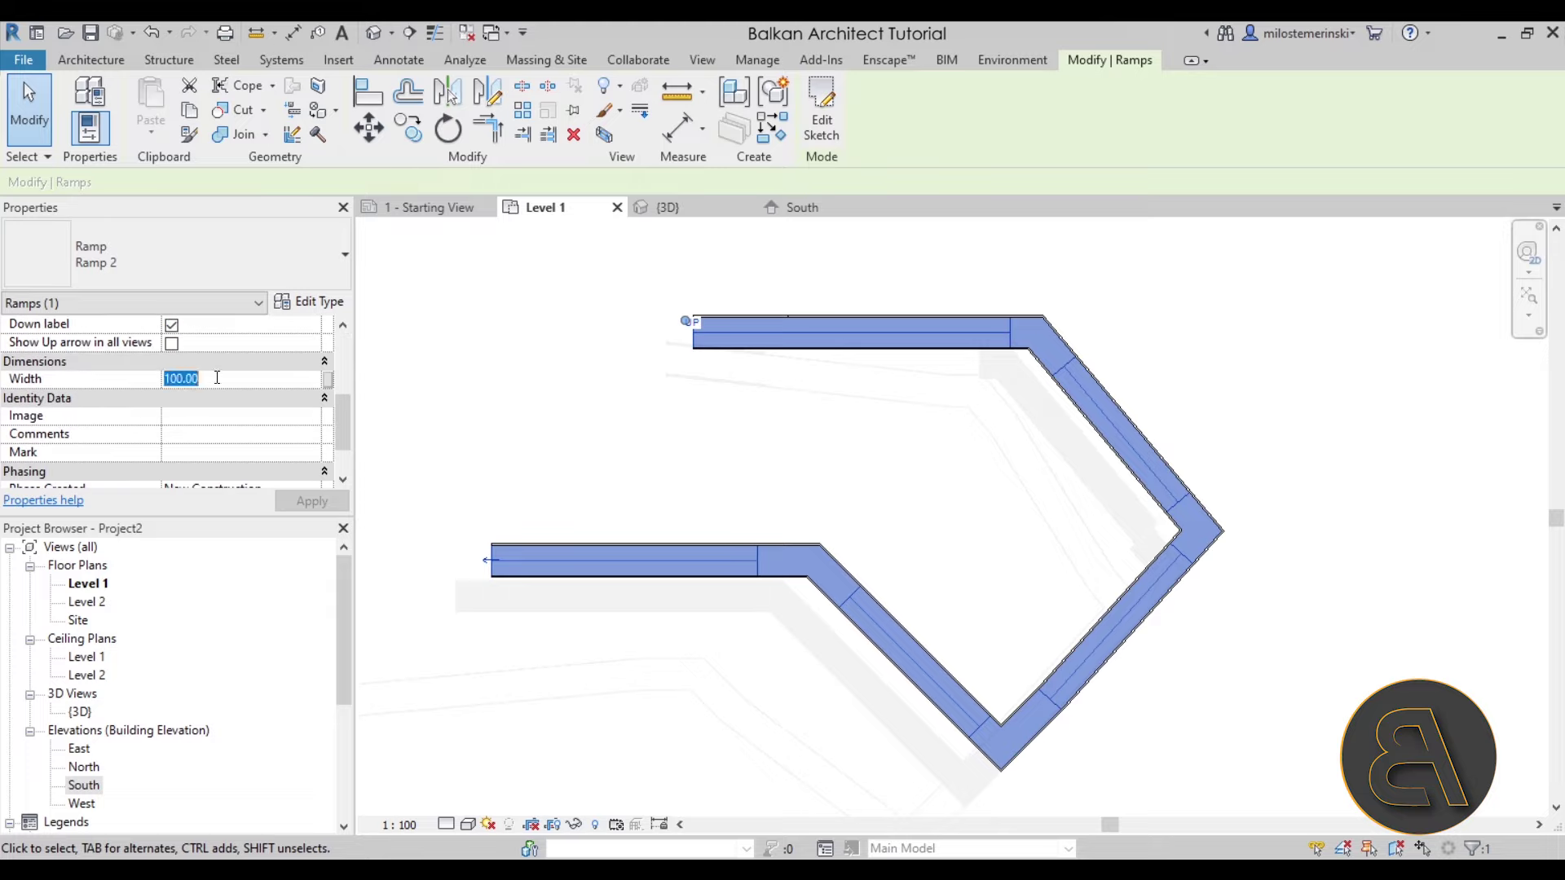
pyautogui.click(172, 380)
pyautogui.write('2')
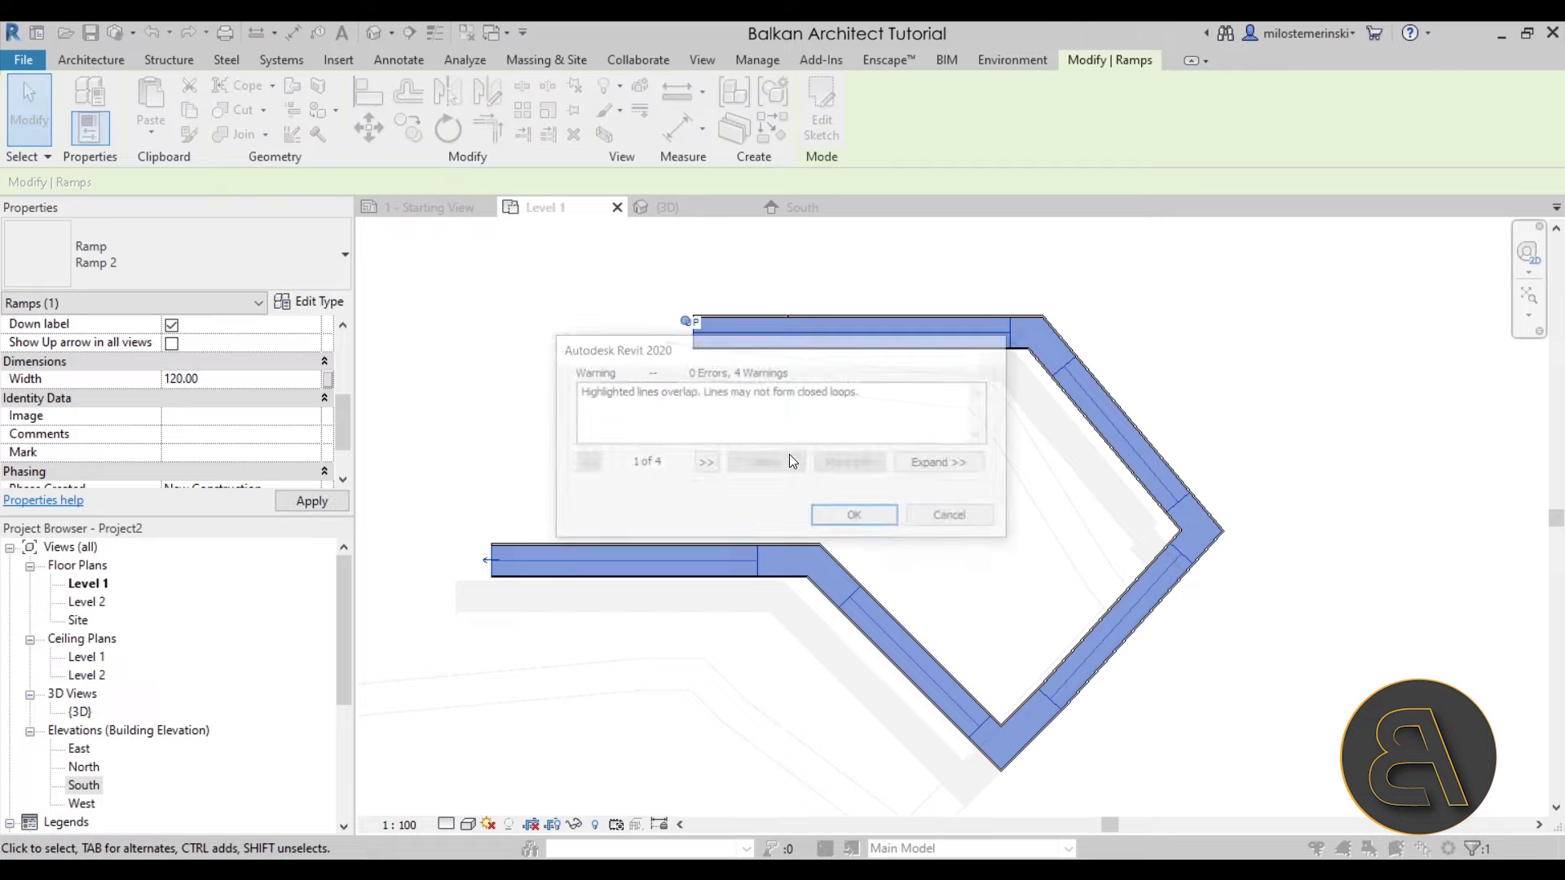
pyautogui.click(869, 521)
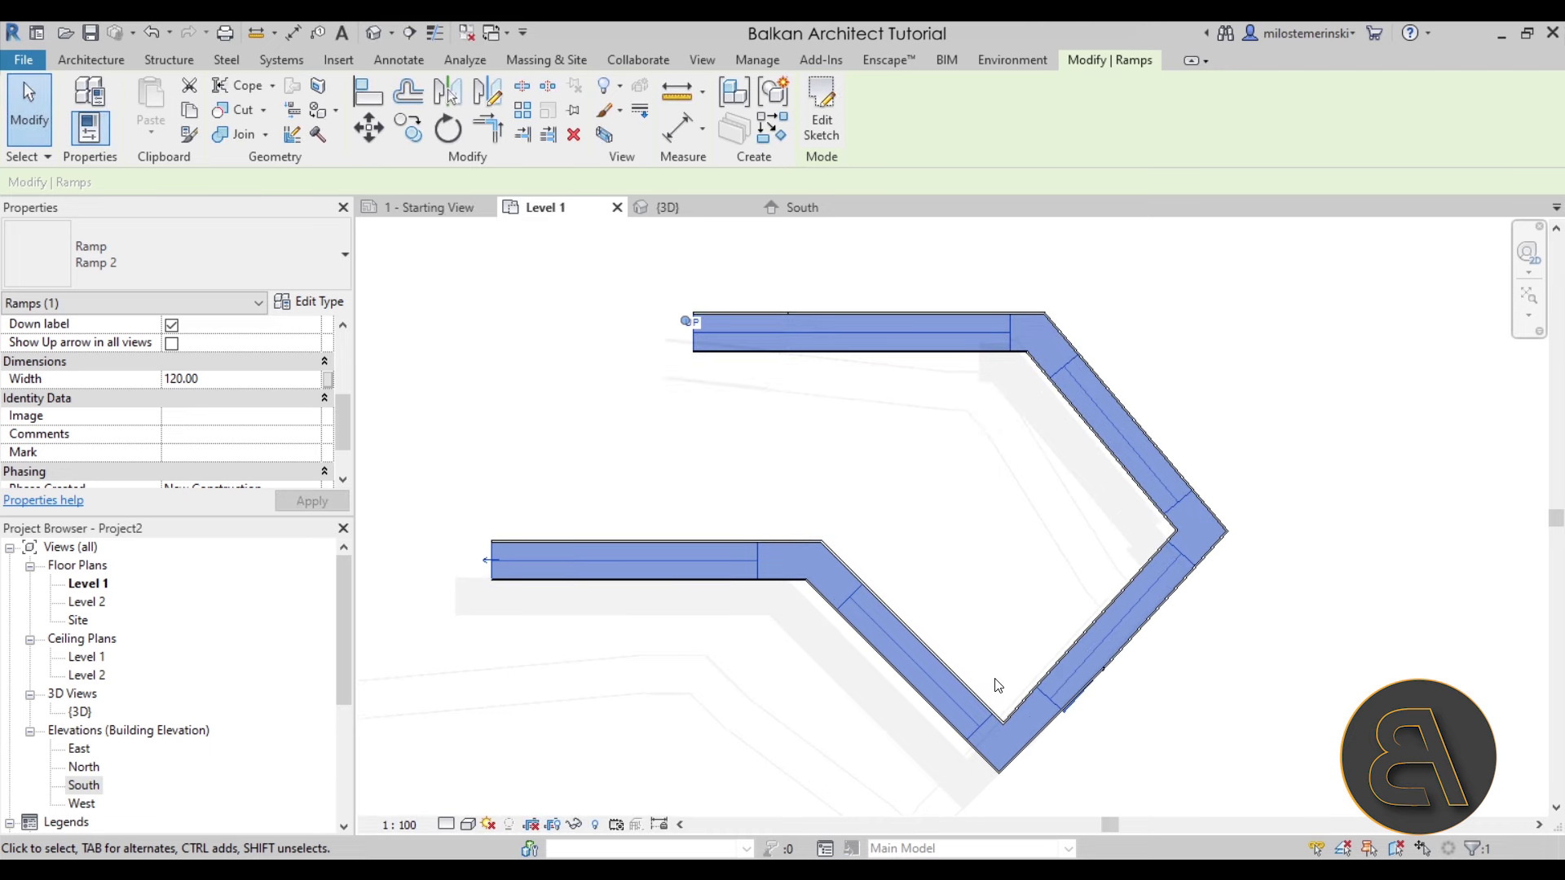
pyautogui.moveTo(929, 540); pyautogui.dragTo(896, 529, button='middle')
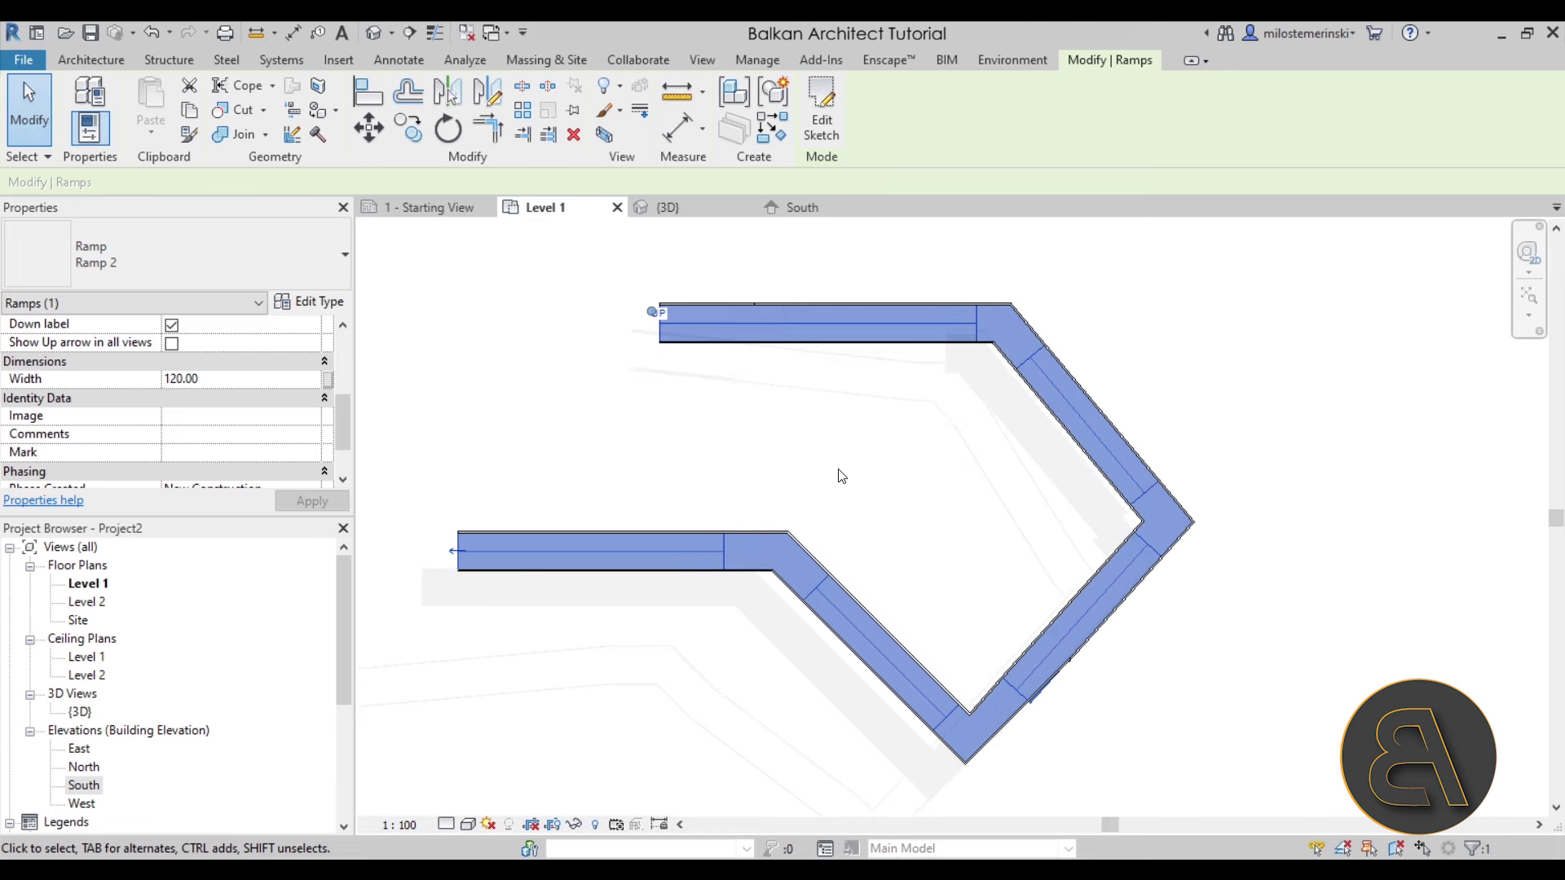
# Turn off the ramp's up and down labels, apply the change and deselect the ramp
pyautogui.scroll(2, 174, 408)
pyautogui.scroll(-1, 149, 415)
pyautogui.scroll(1, 149, 416)
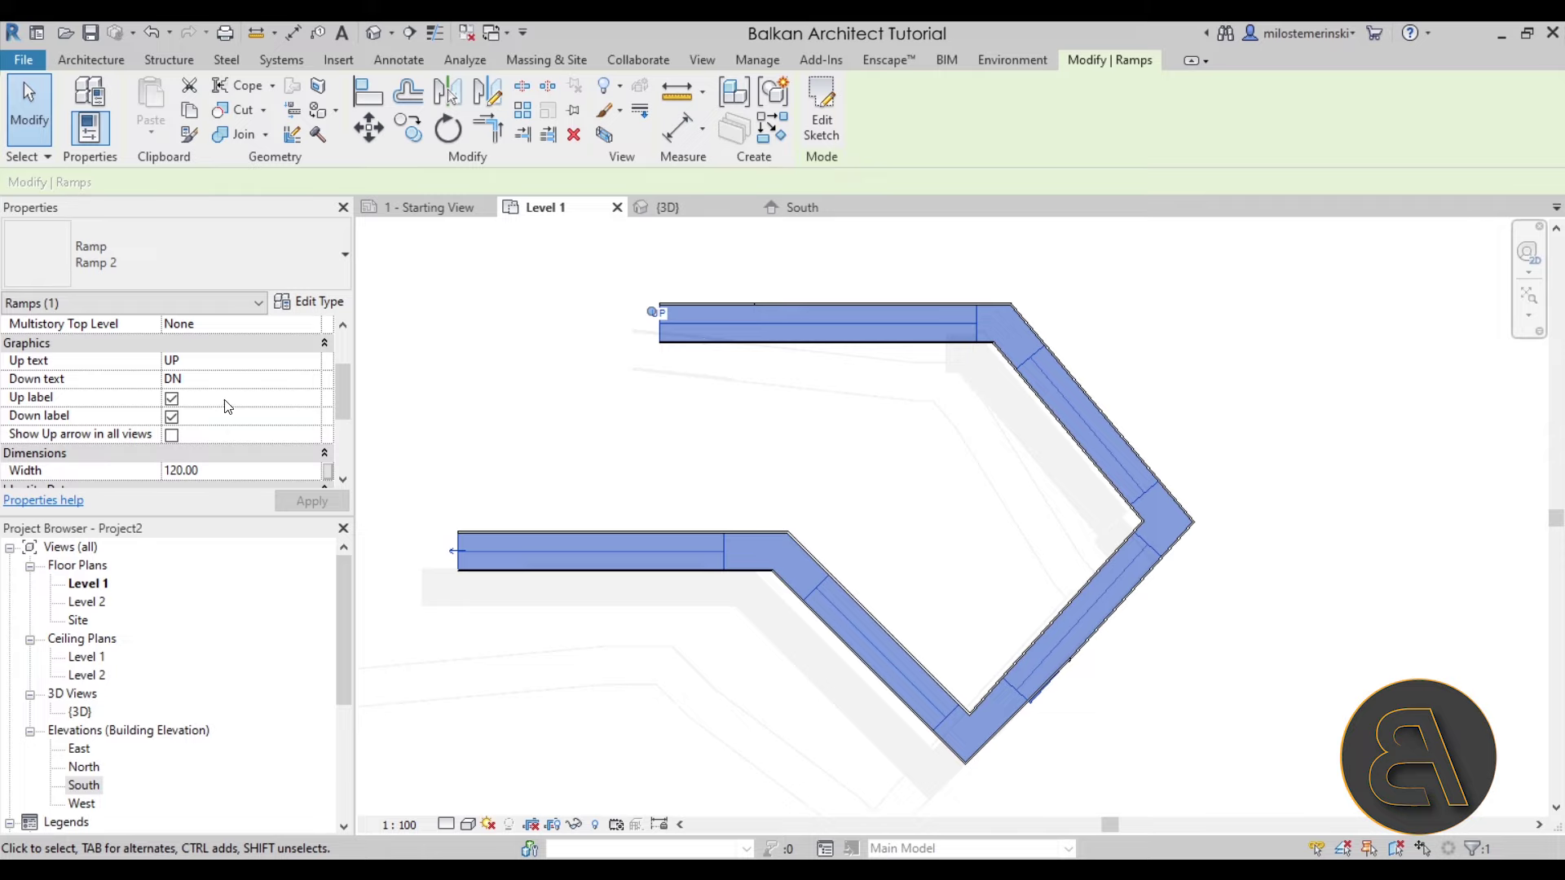
pyautogui.click(173, 414)
pyautogui.click(312, 500)
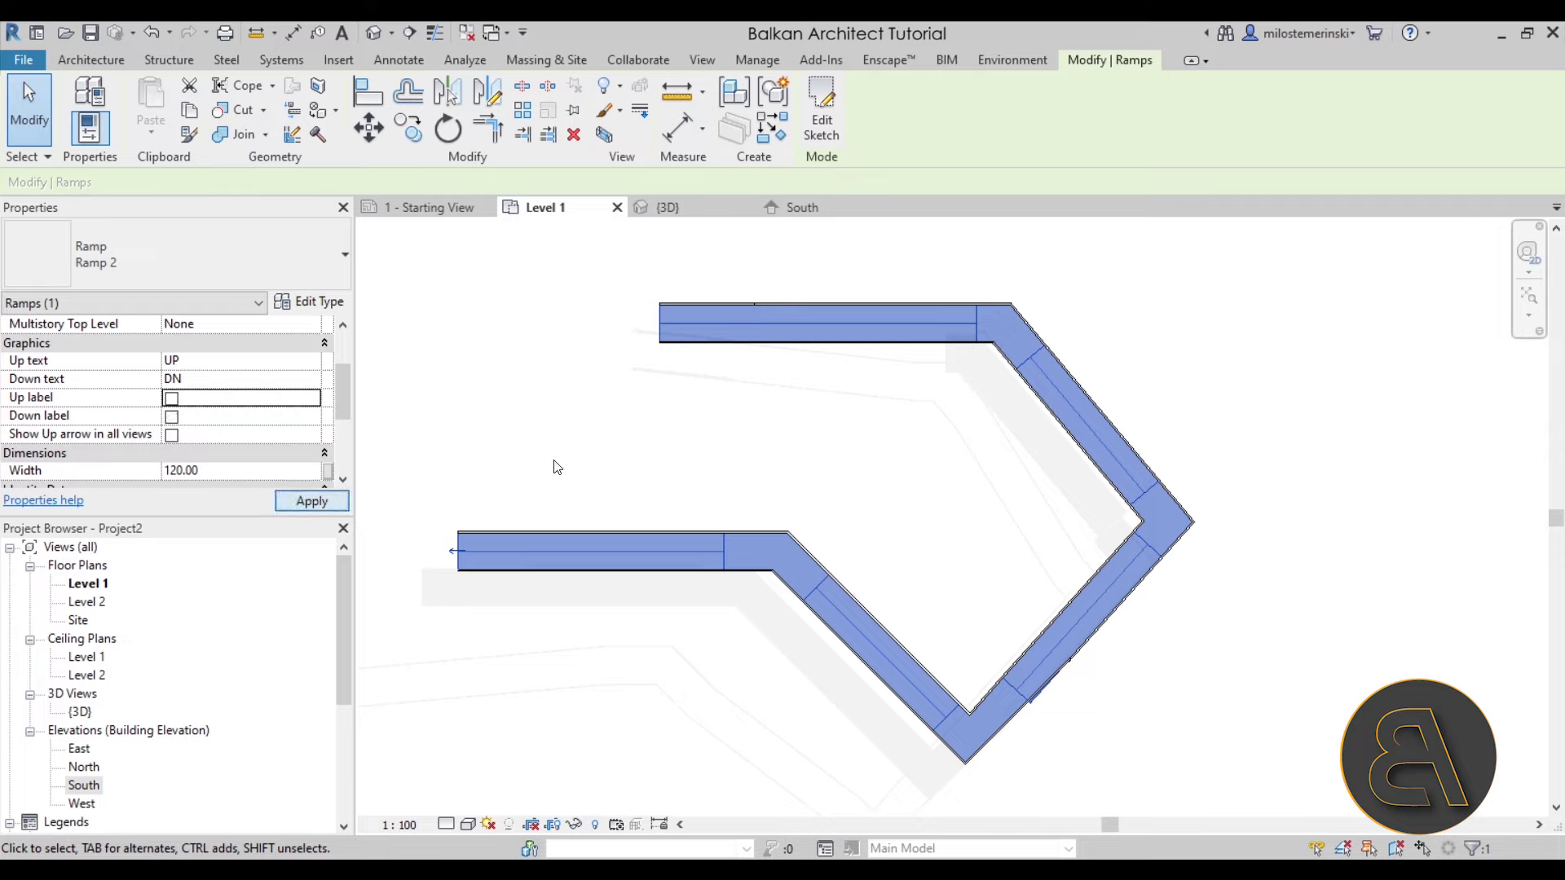
pyautogui.click(652, 418)
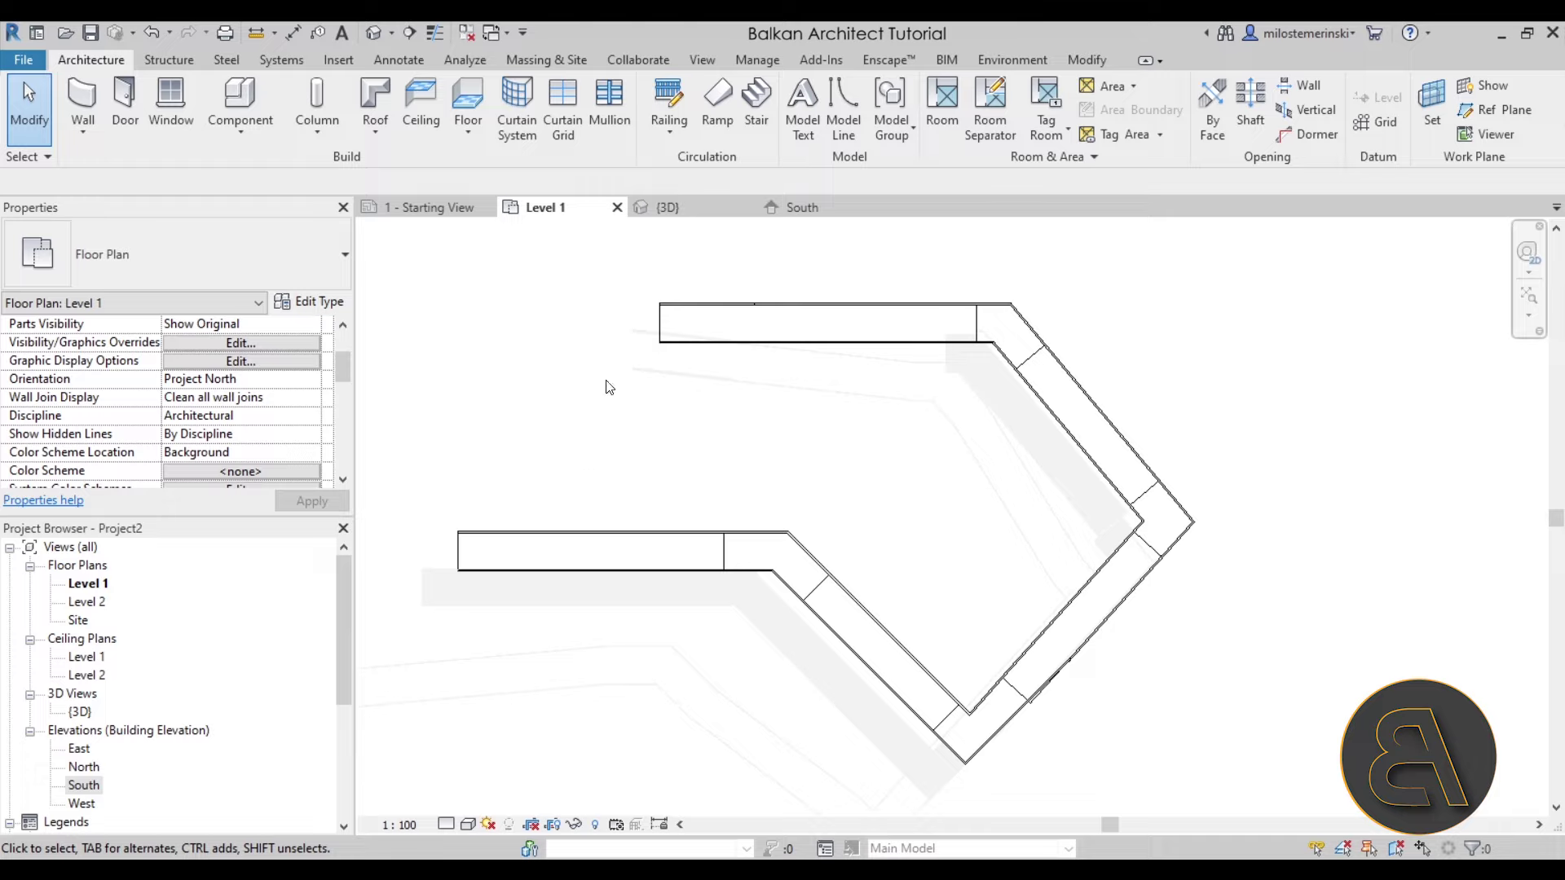
# Start an Exterior Decking floor on Level 1 and sketch a rectangular boundary 1400 by 200 above the ramp
pyautogui.scroll(-2, 607, 376)
pyautogui.moveTo(614, 370); pyautogui.dragTo(702, 524, button='middle')
pyautogui.scroll(-2, 655, 407)
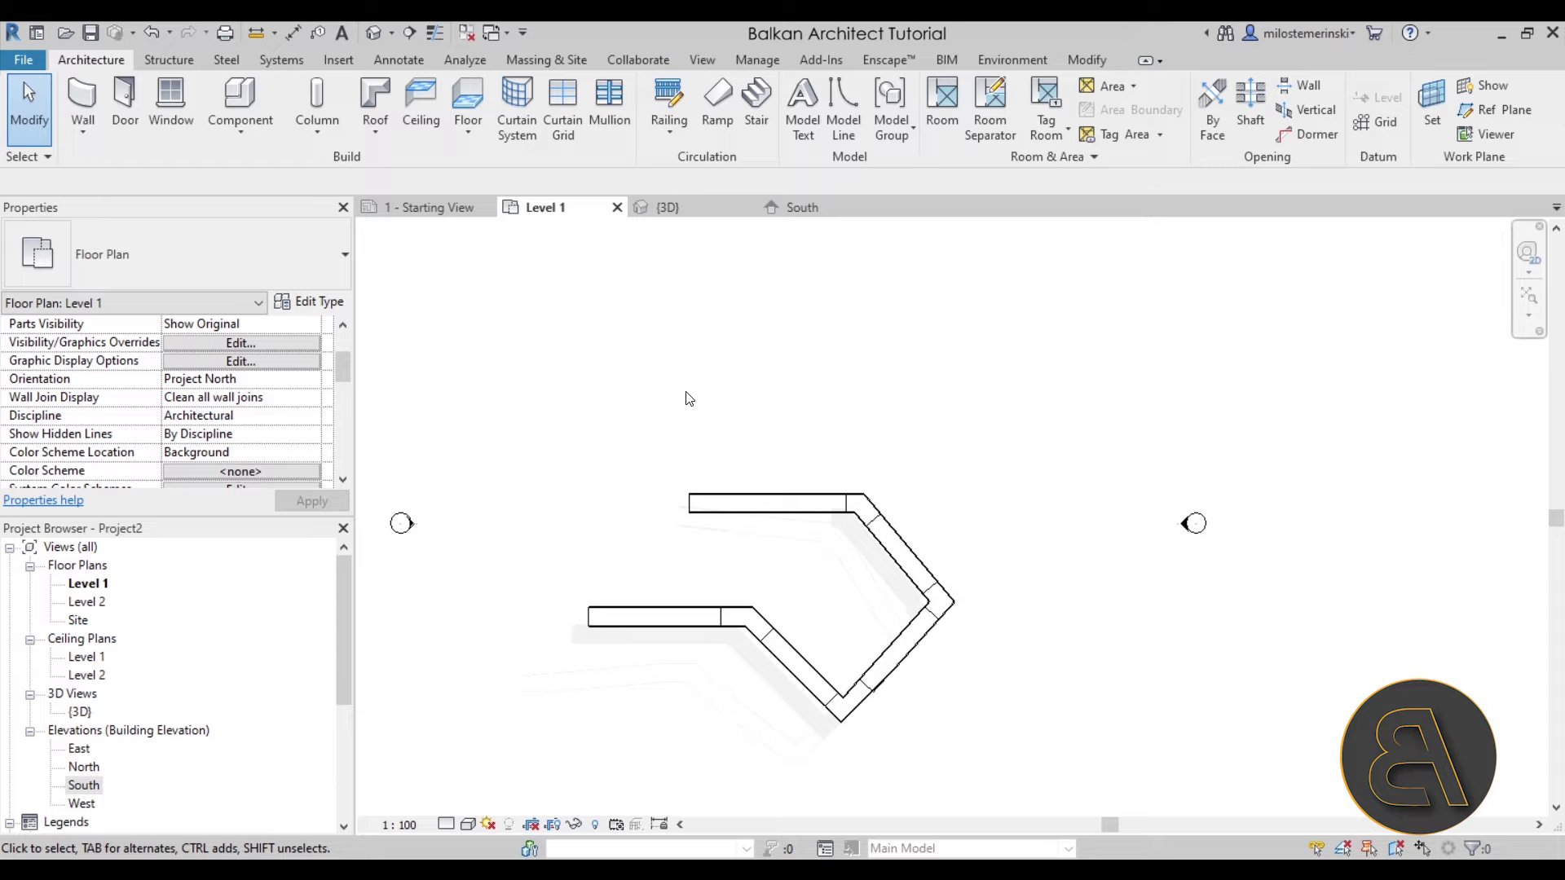
pyautogui.click(458, 103)
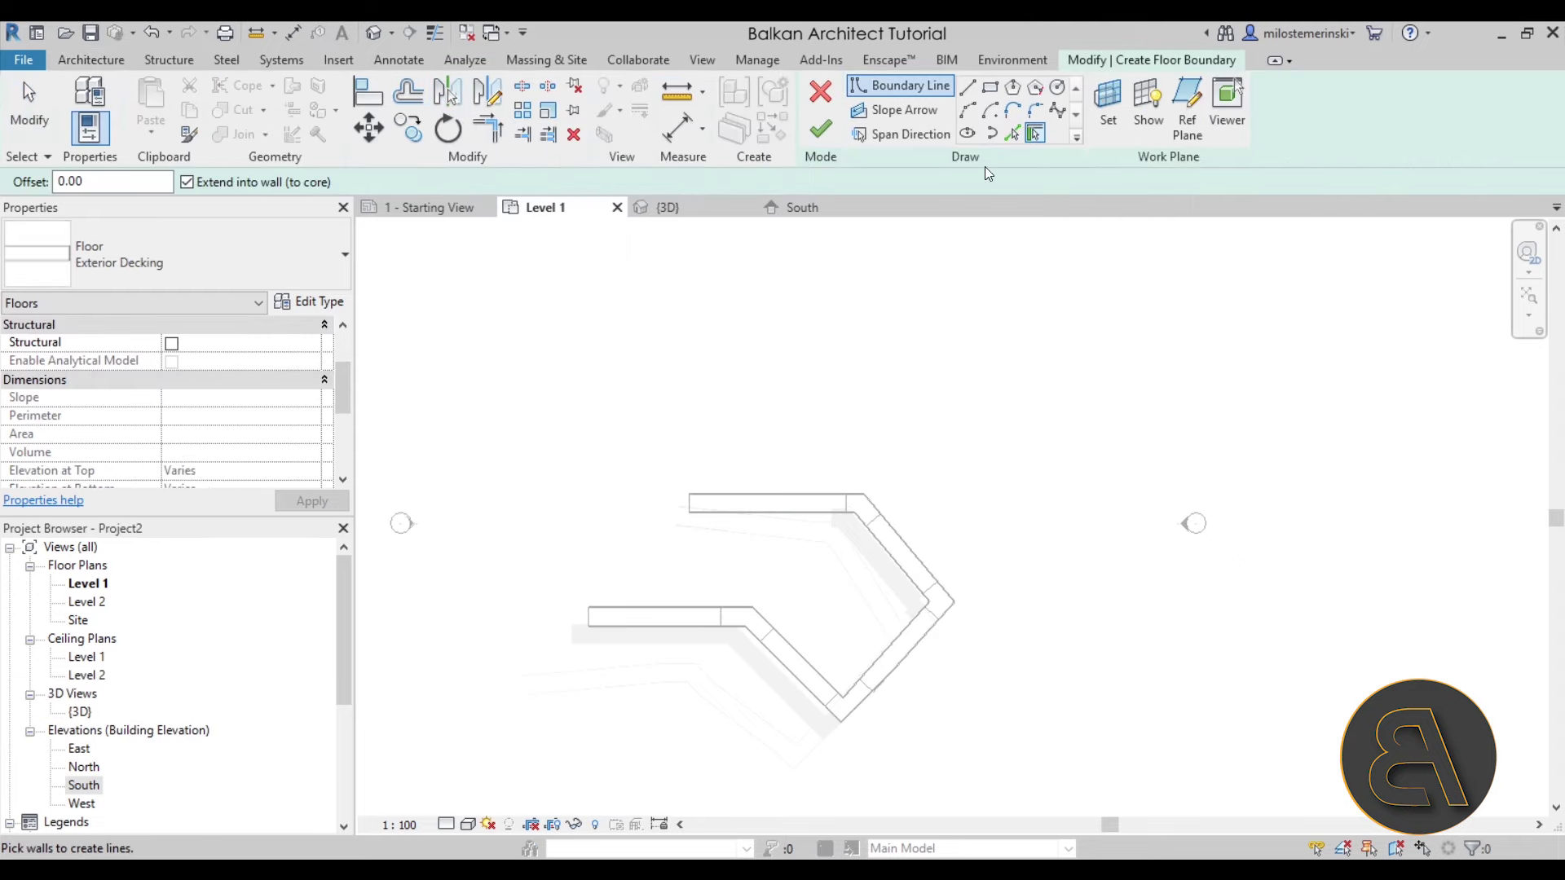
pyautogui.click(990, 90)
pyautogui.click(581, 396)
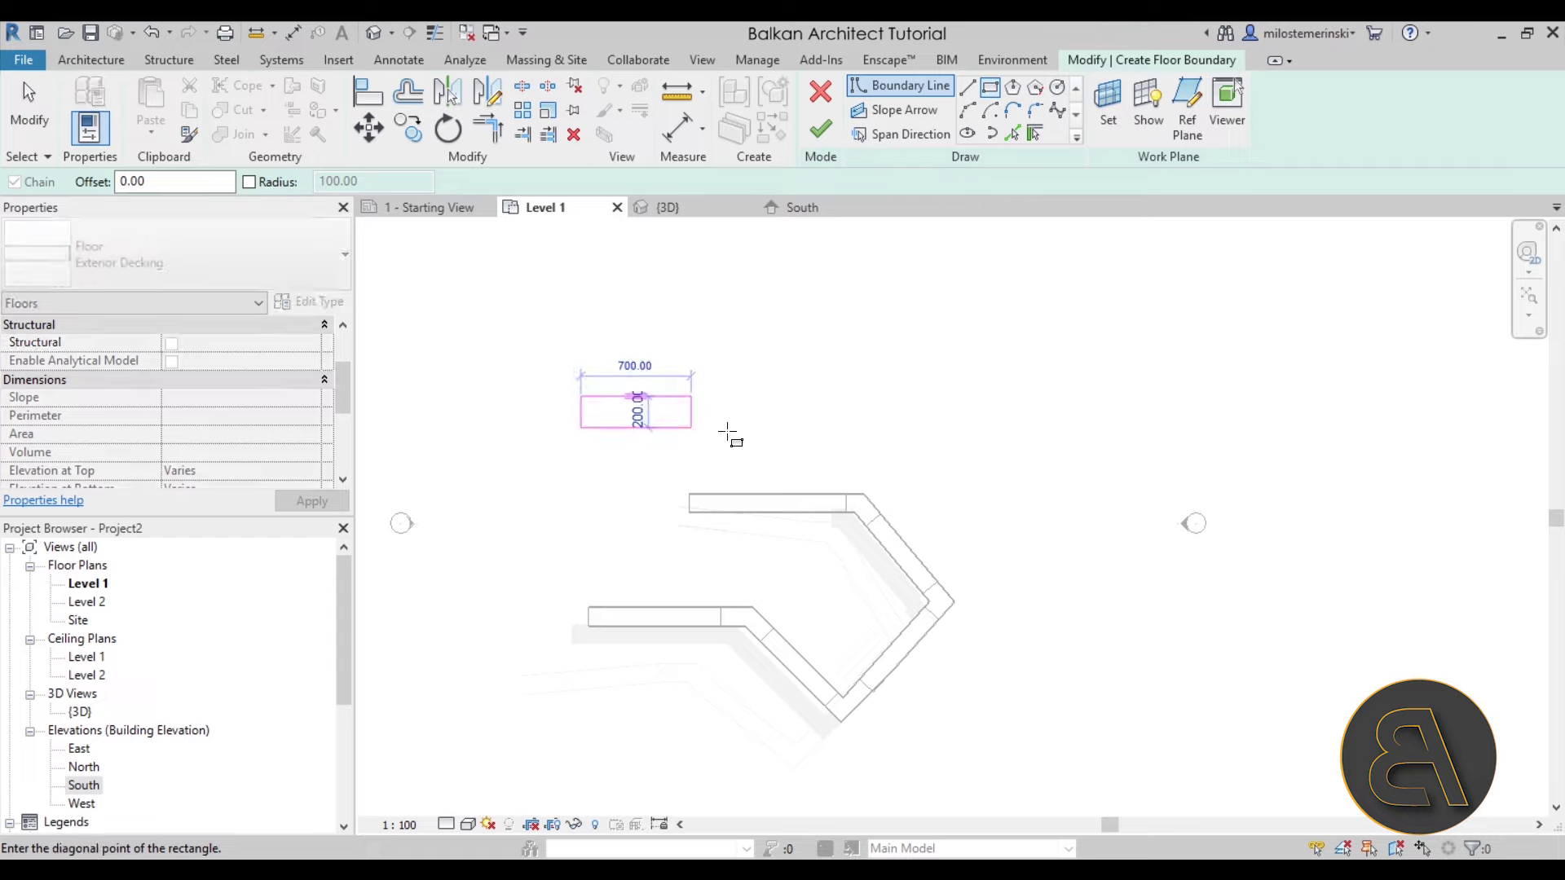
pyautogui.click(801, 427)
# Draw a slope arrow along the rectangle's centreline, from the midpoint of its west short edge to the midpoint of its east one
pyautogui.scroll(3, 681, 368)
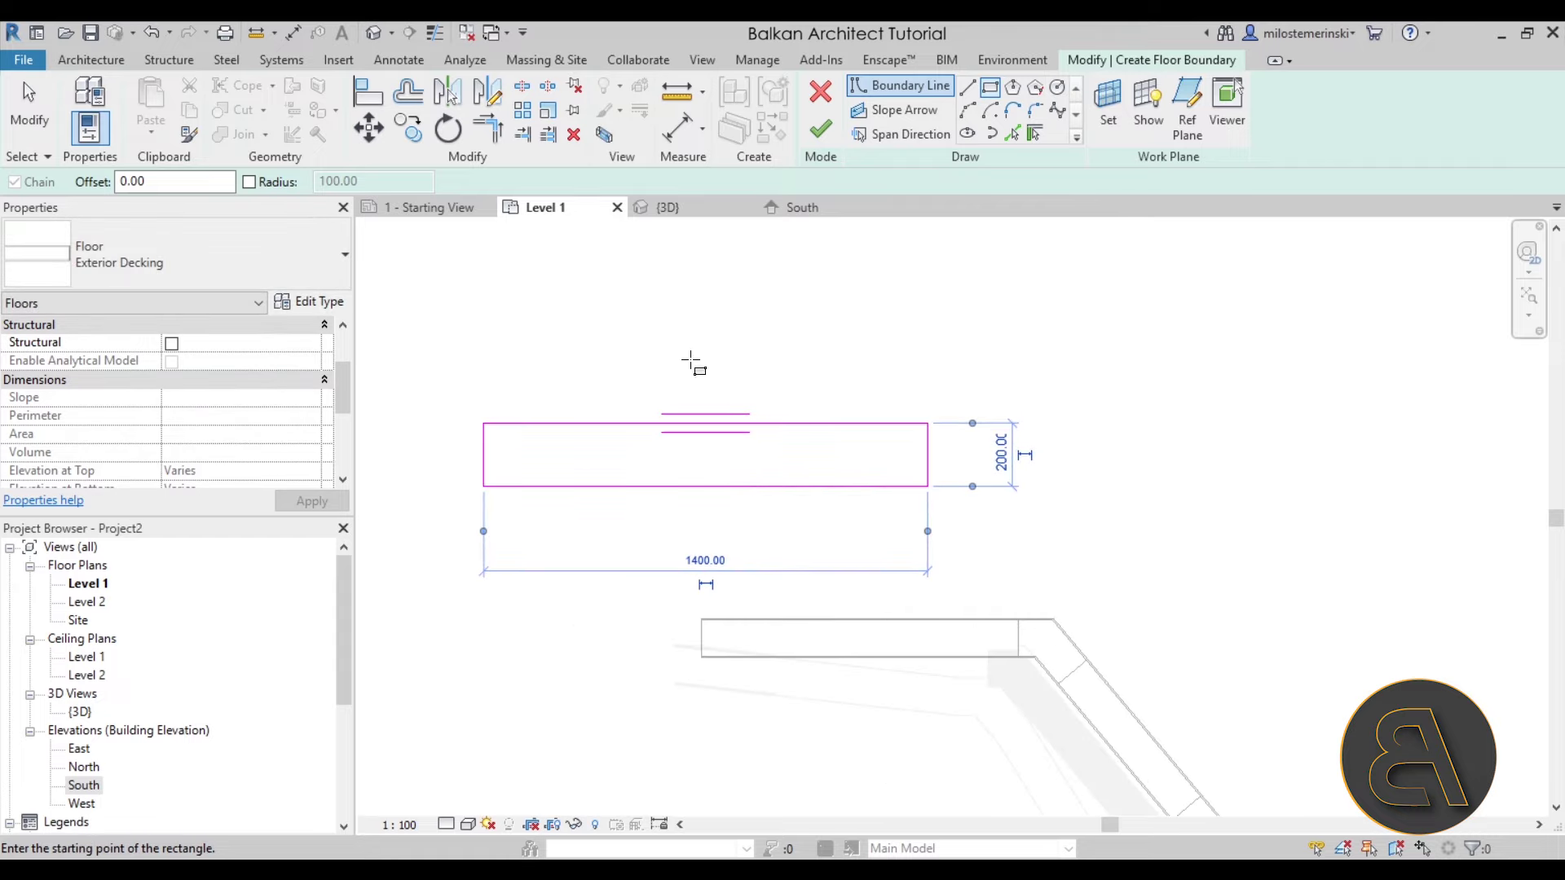
pyautogui.click(883, 116)
pyautogui.click(484, 453)
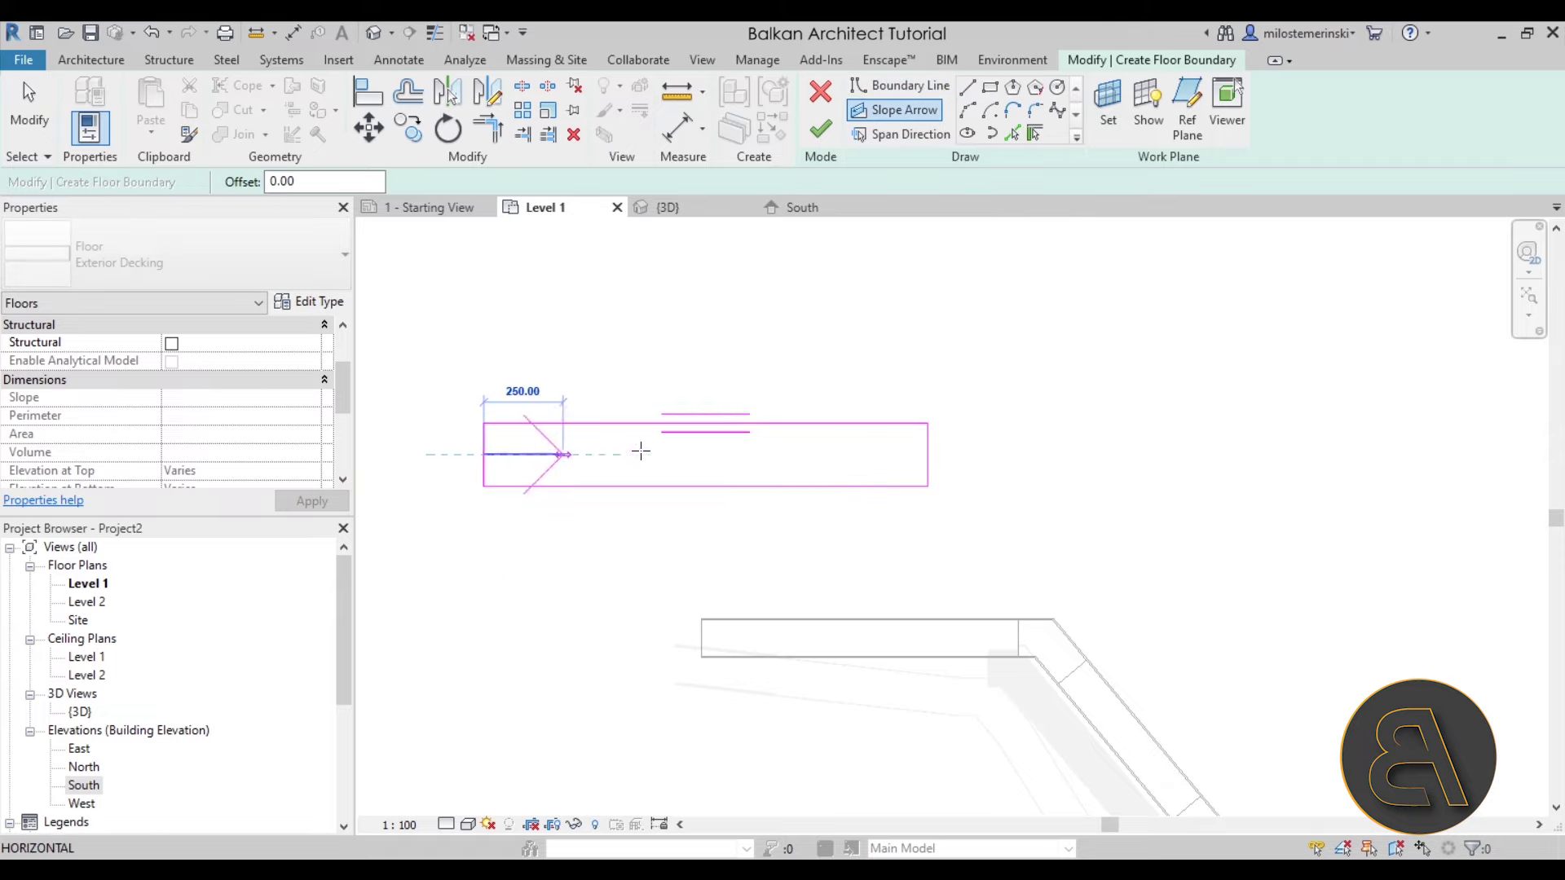
pyautogui.click(927, 454)
pyautogui.press('Escape')
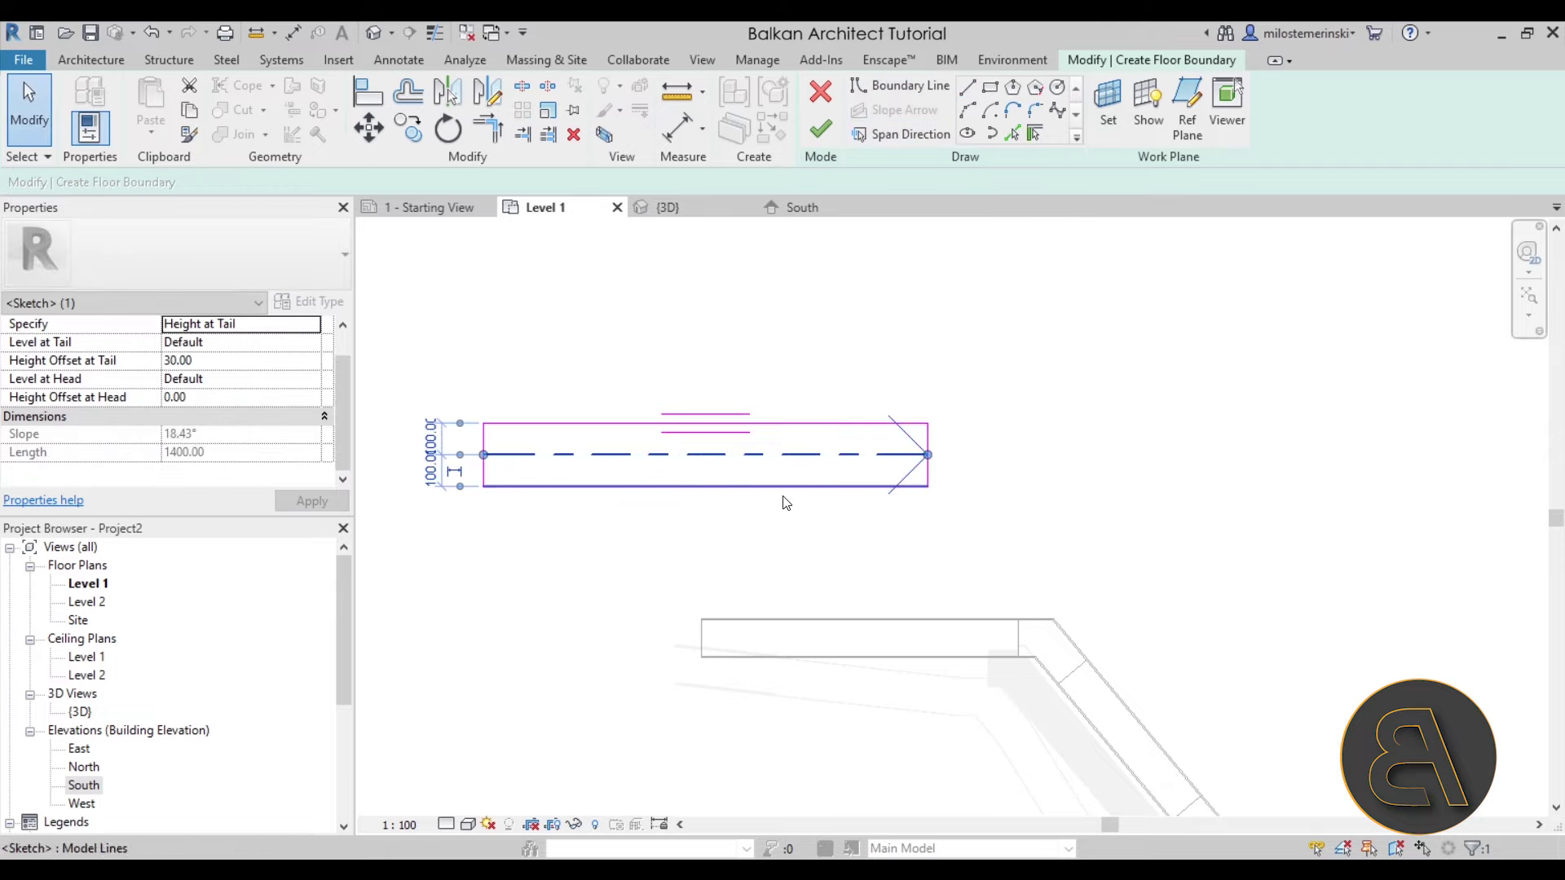
# Set the slope arrow's height offset at tail to 0
pyautogui.click(785, 502)
pyautogui.click(515, 456)
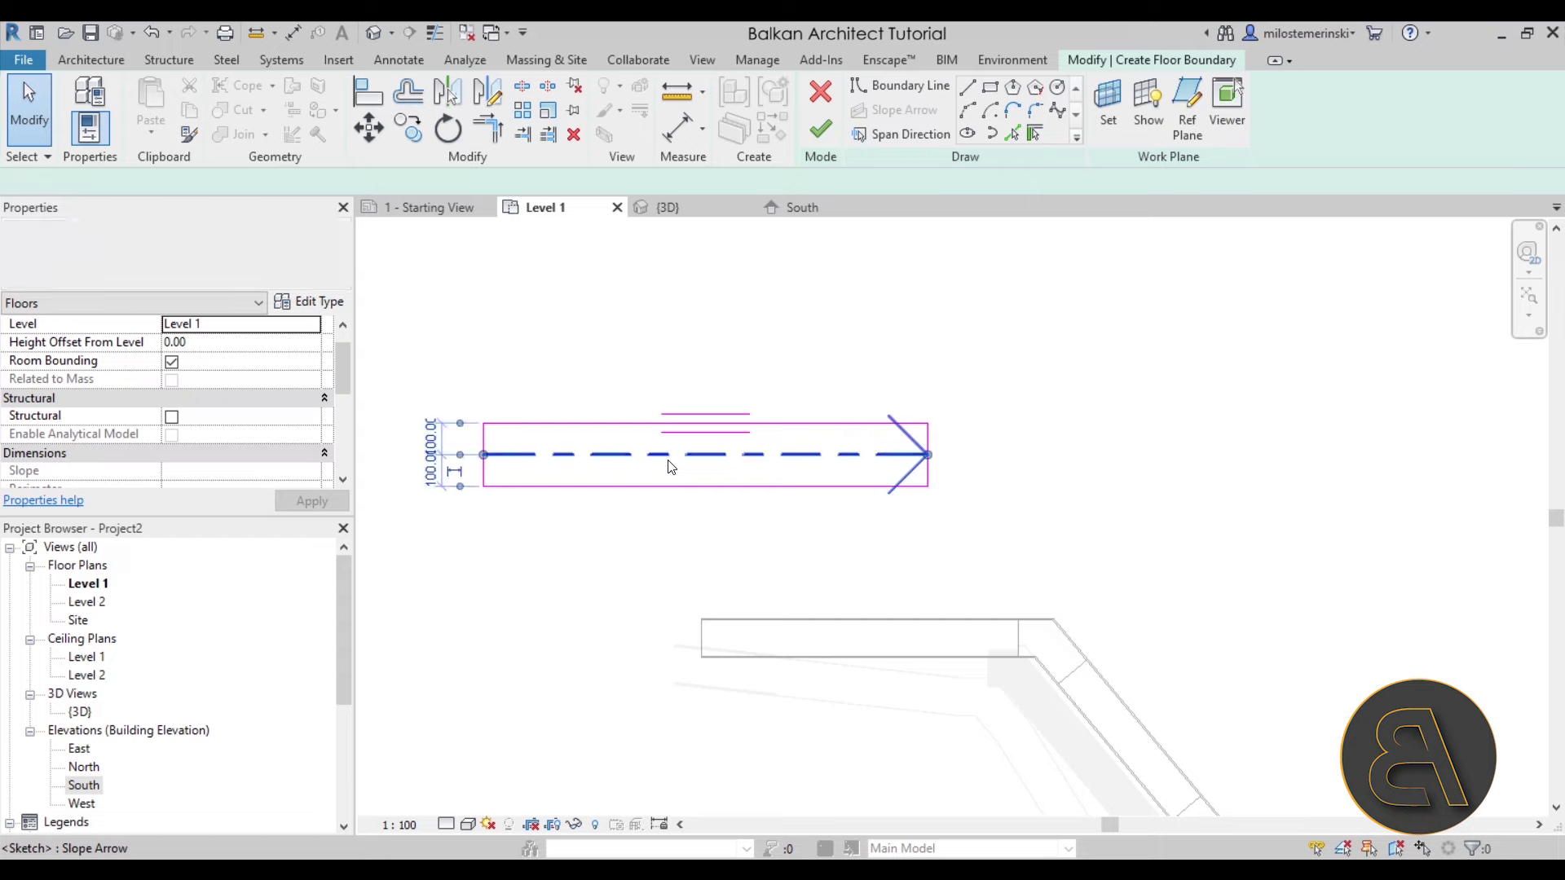
pyautogui.scroll(3, 511, 461)
pyautogui.scroll(-2, 518, 464)
pyautogui.click(527, 470)
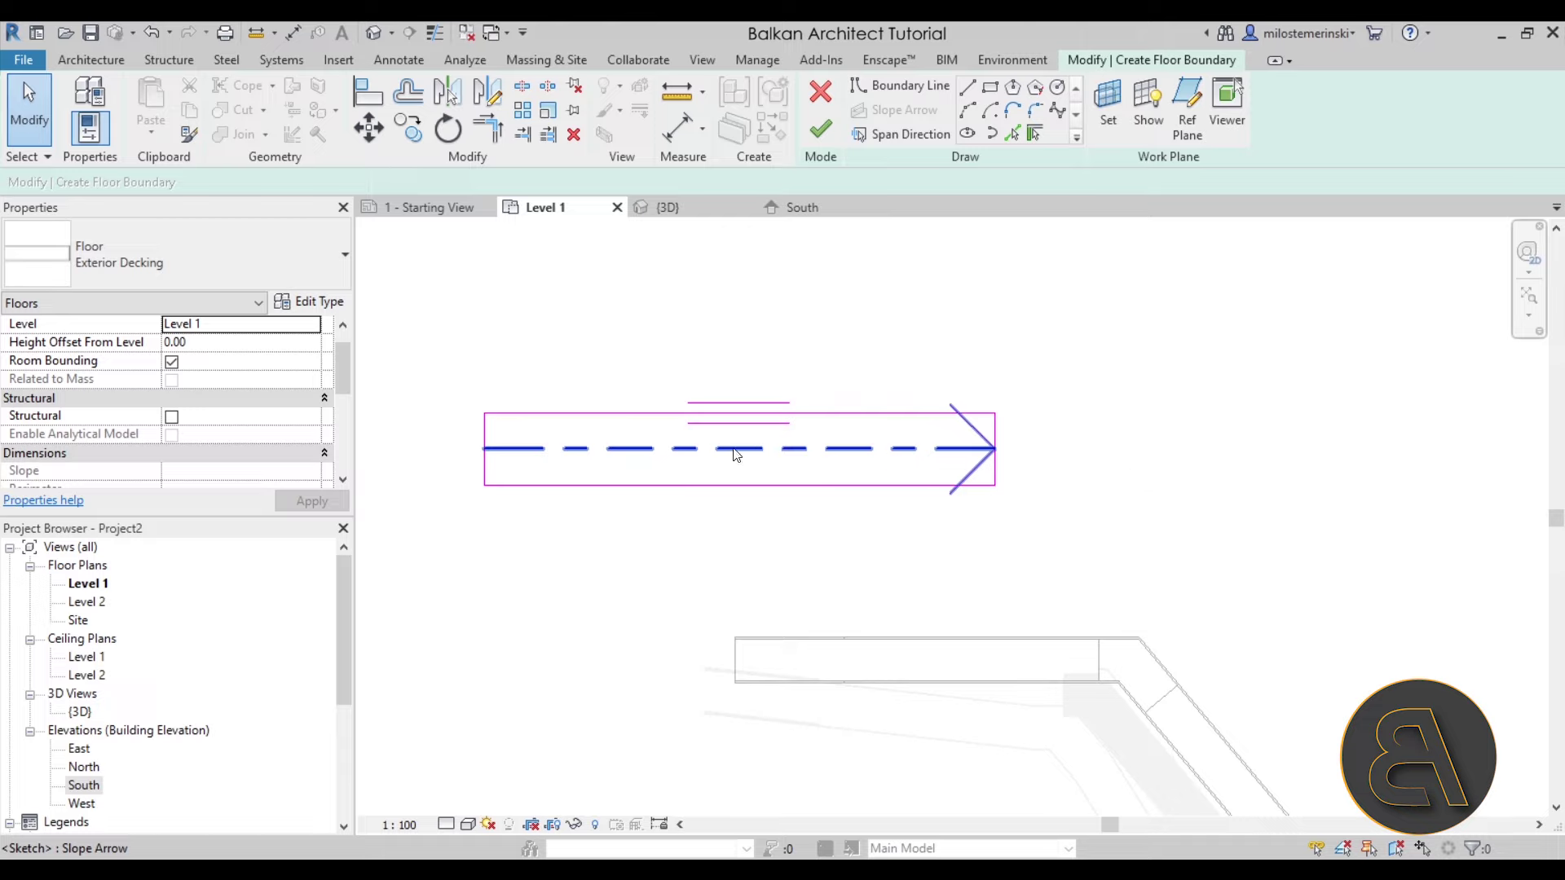
pyautogui.click(581, 452)
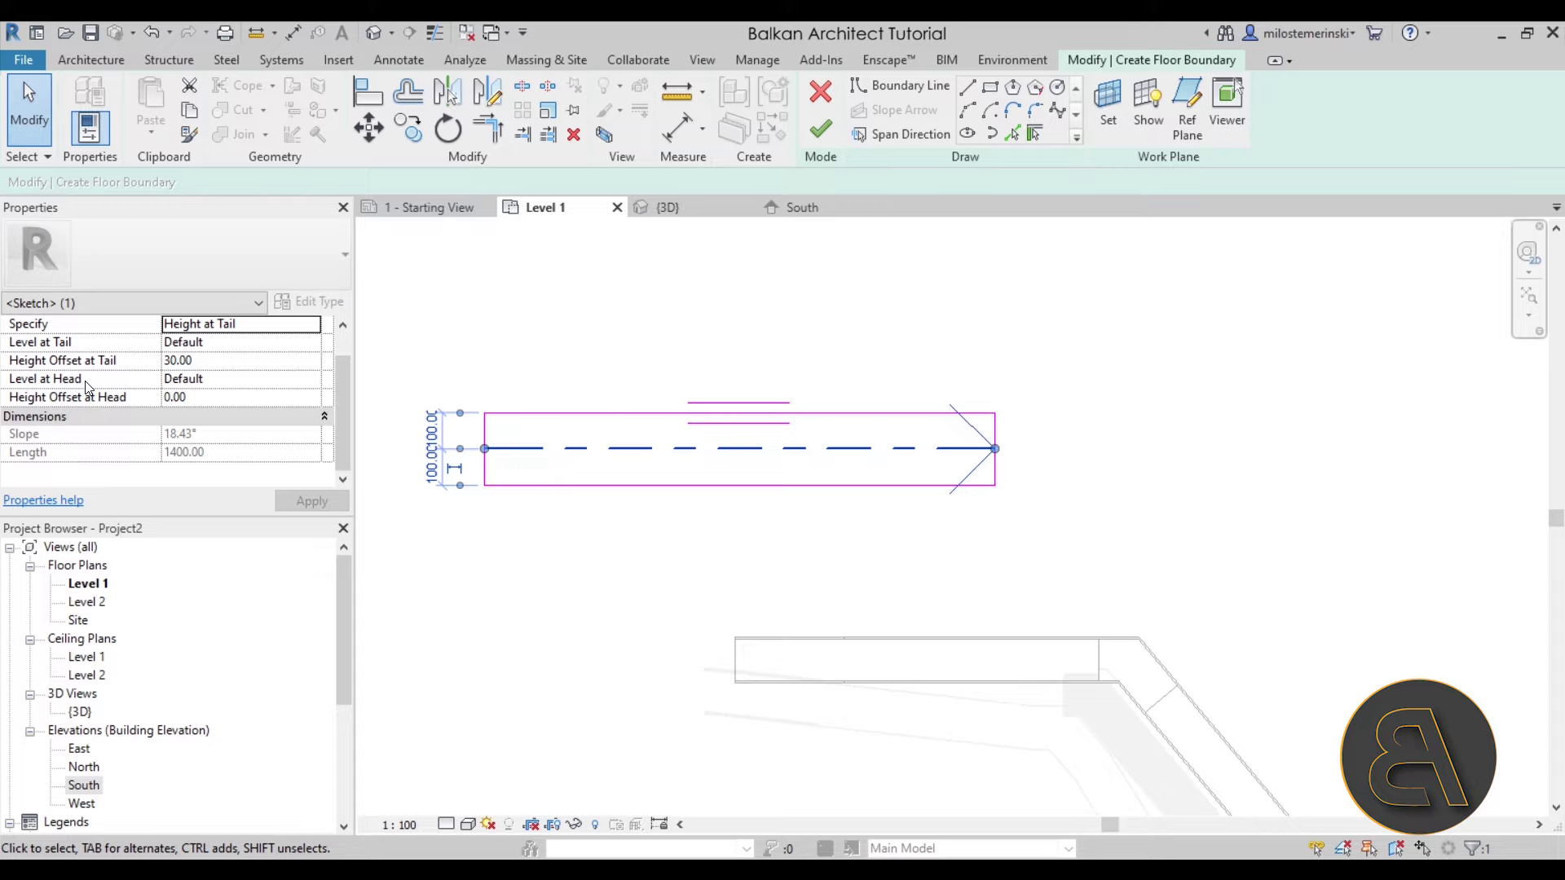
pyautogui.click(224, 359)
pyautogui.write('0.00')
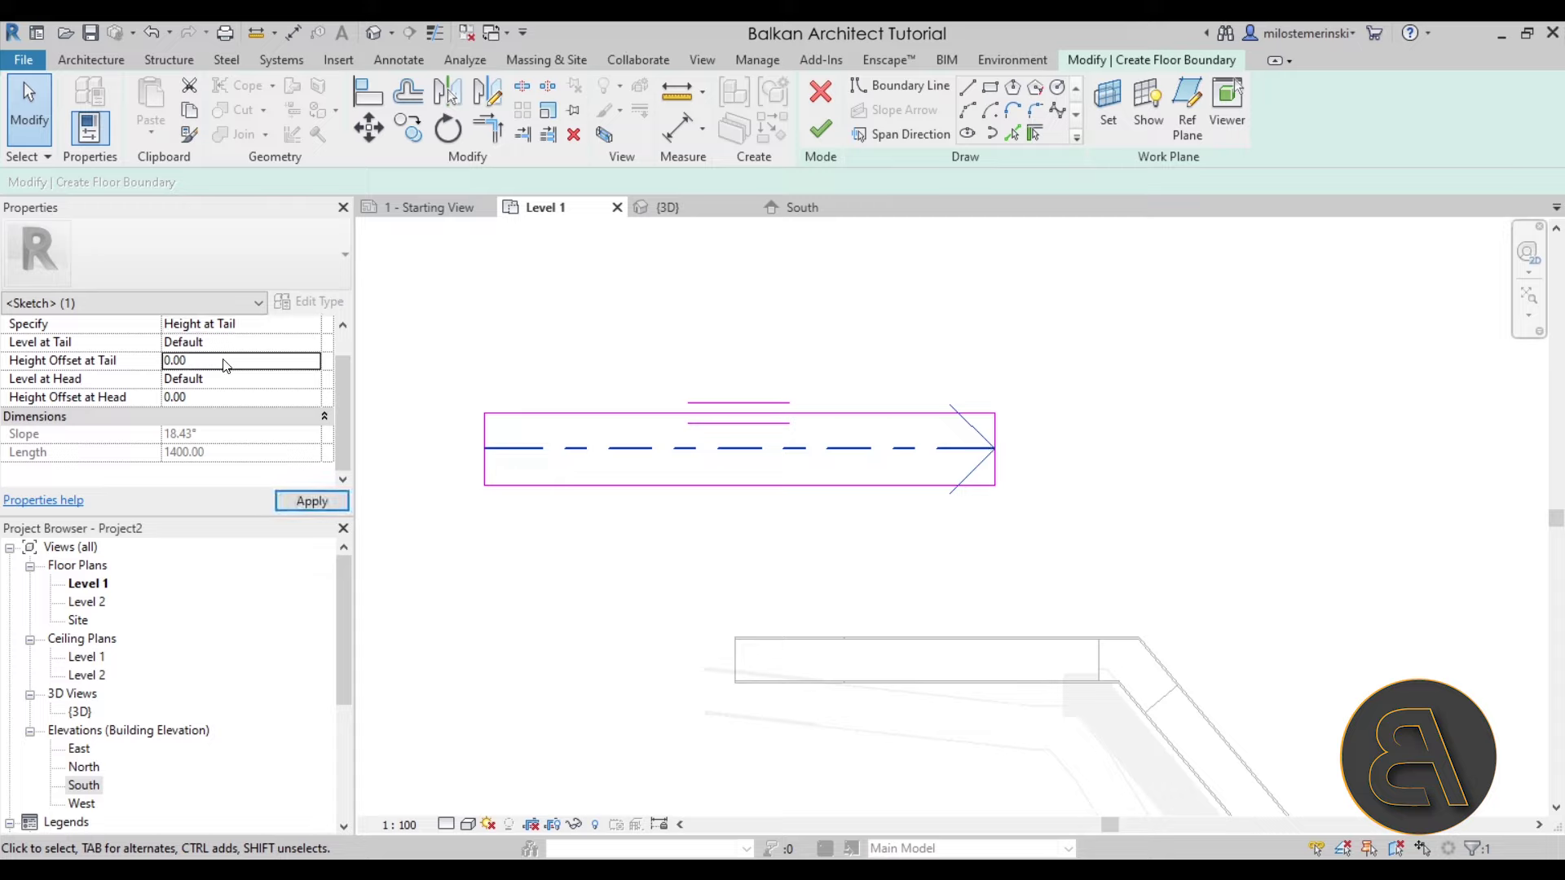
# Set the slope arrow's tail level to Level 1 and head level to Level 2, apply it and finish the floor
pyautogui.click(308, 343)
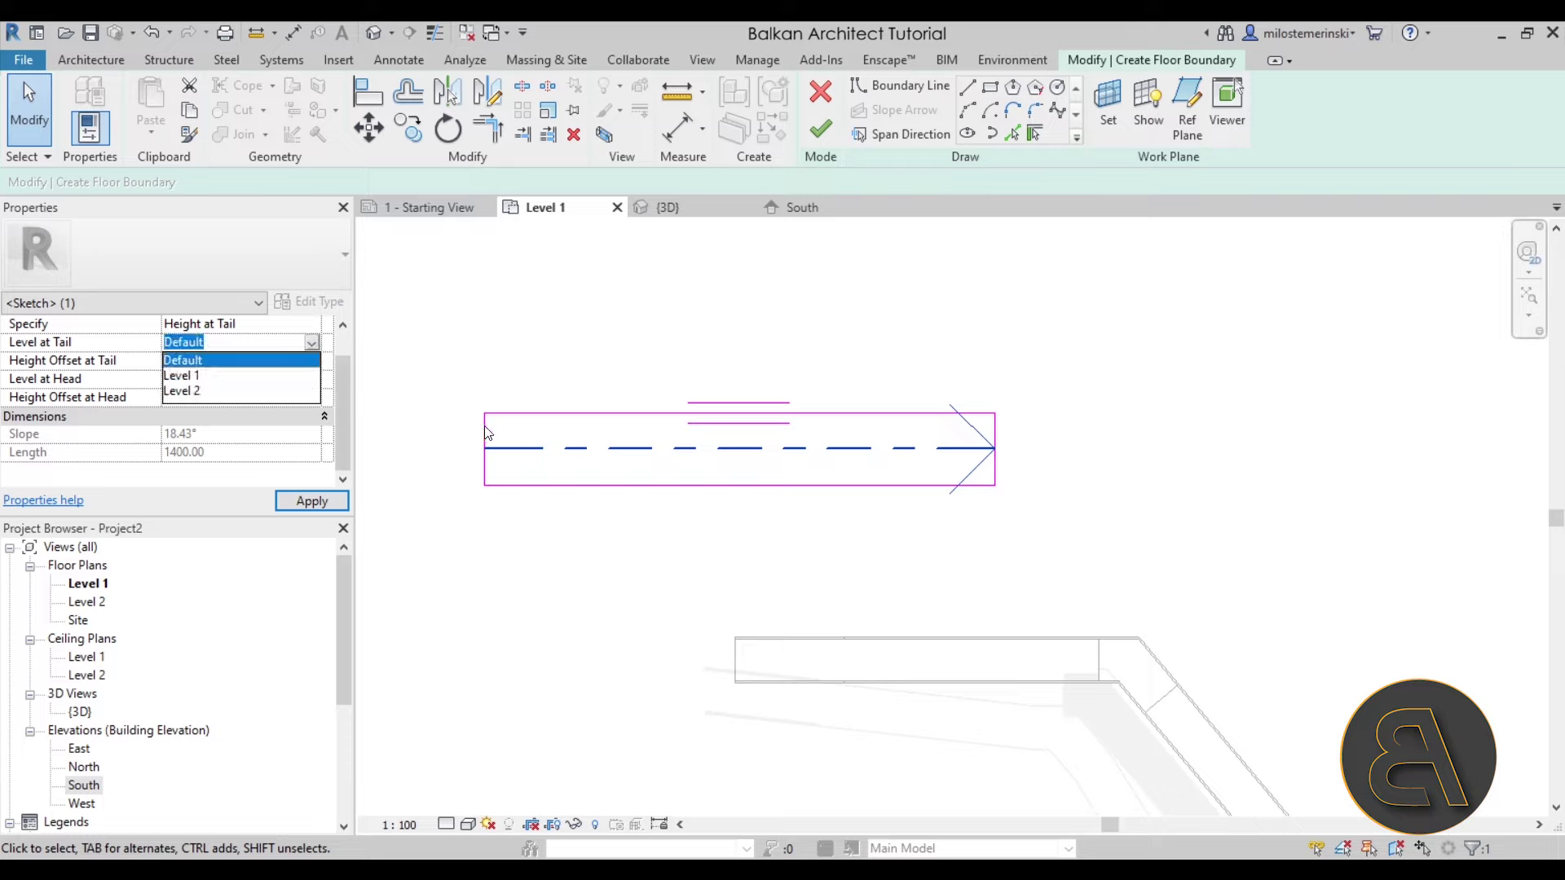
pyautogui.click(179, 375)
pyautogui.click(306, 379)
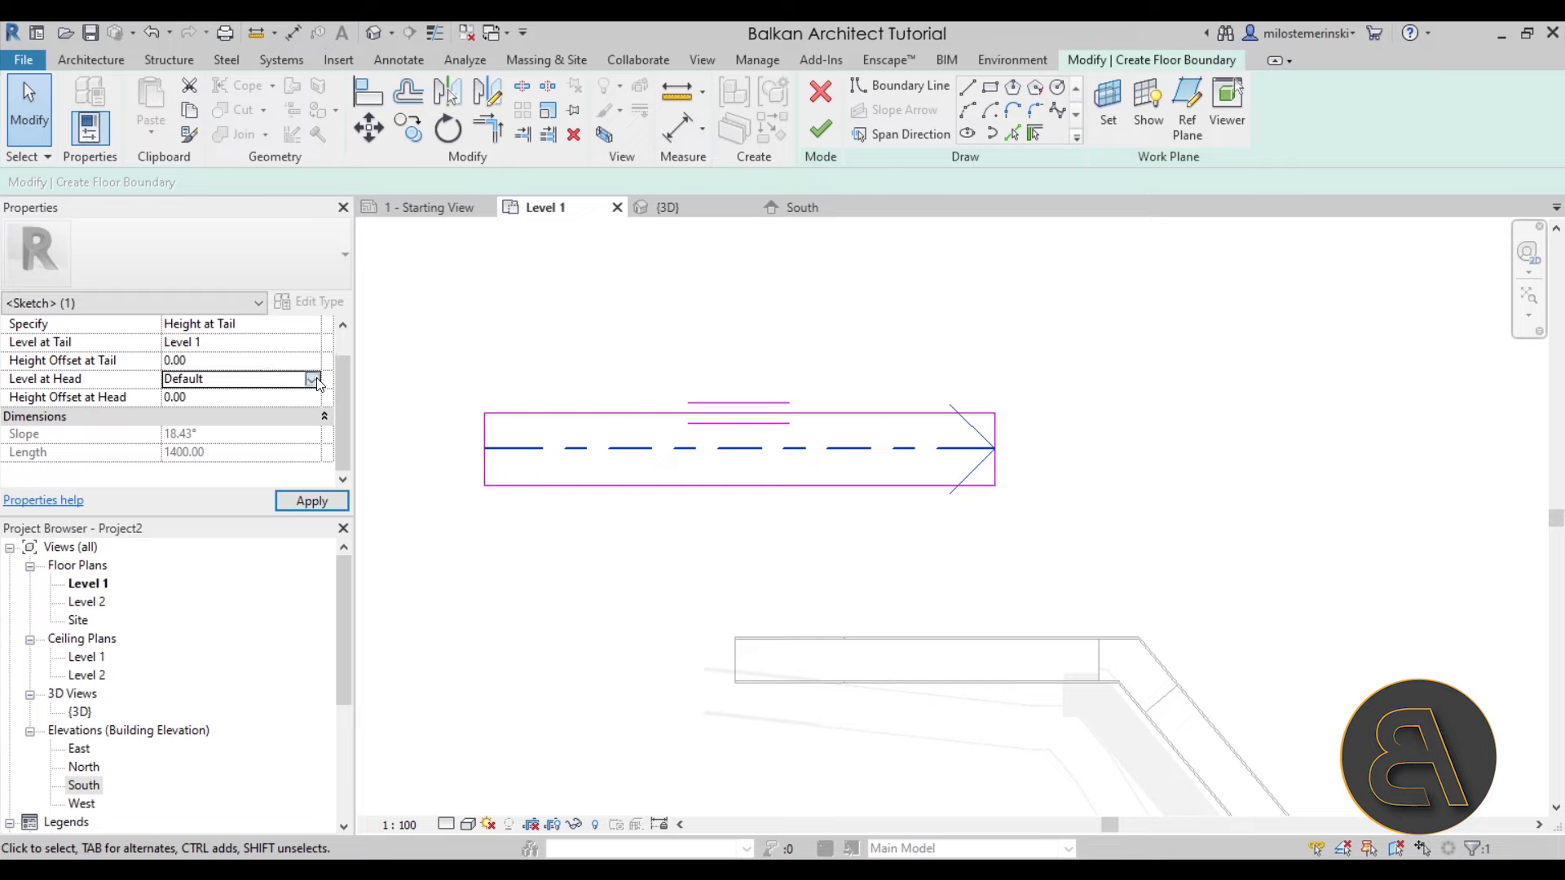
pyautogui.click(195, 431)
pyautogui.click(312, 501)
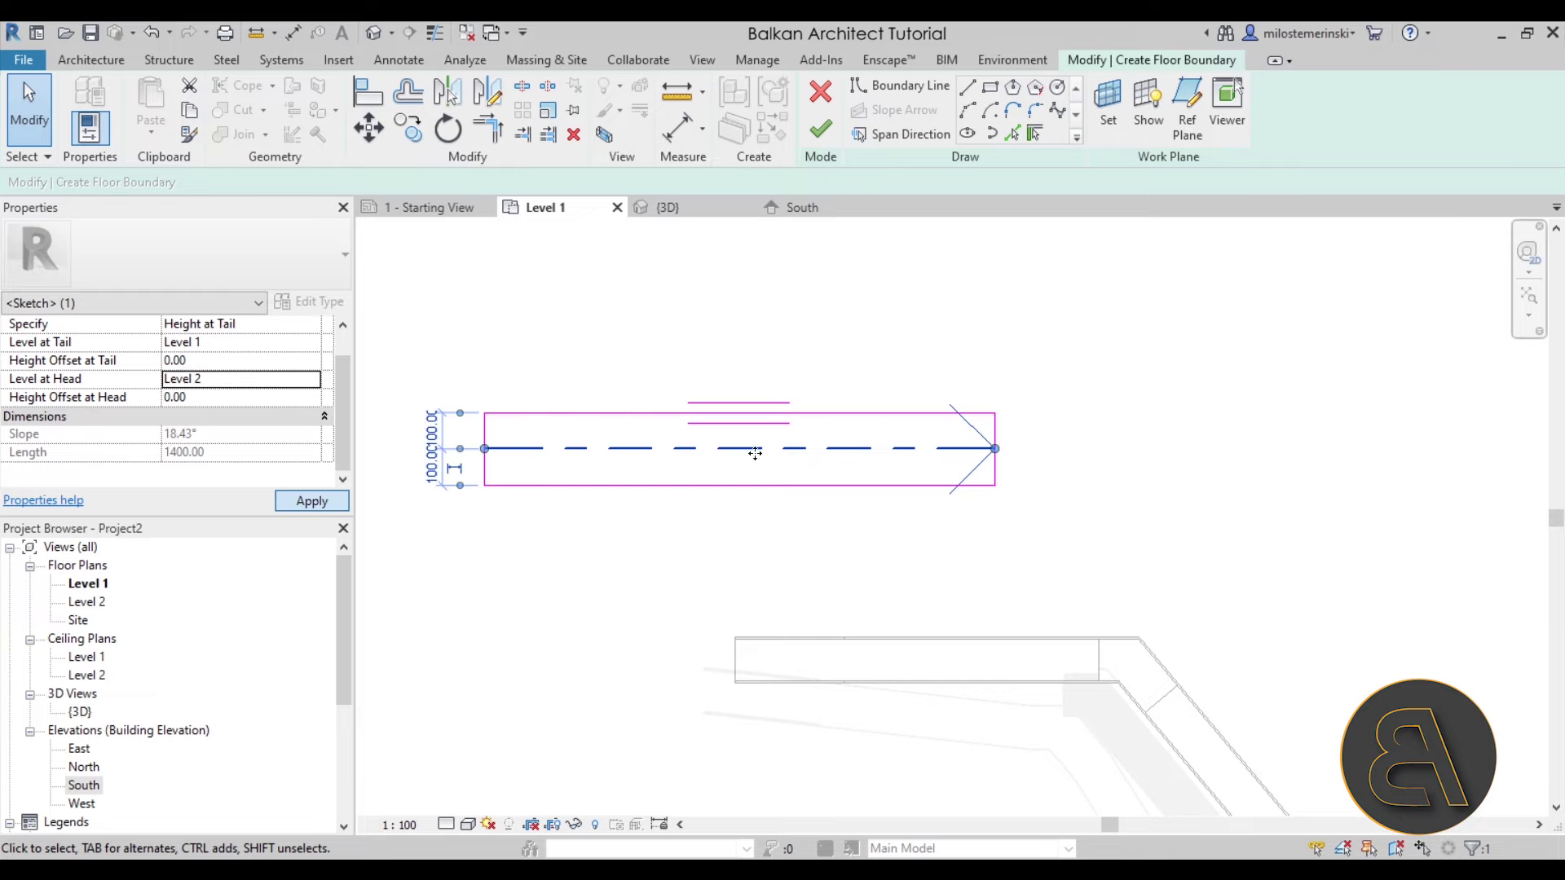
pyautogui.click(824, 129)
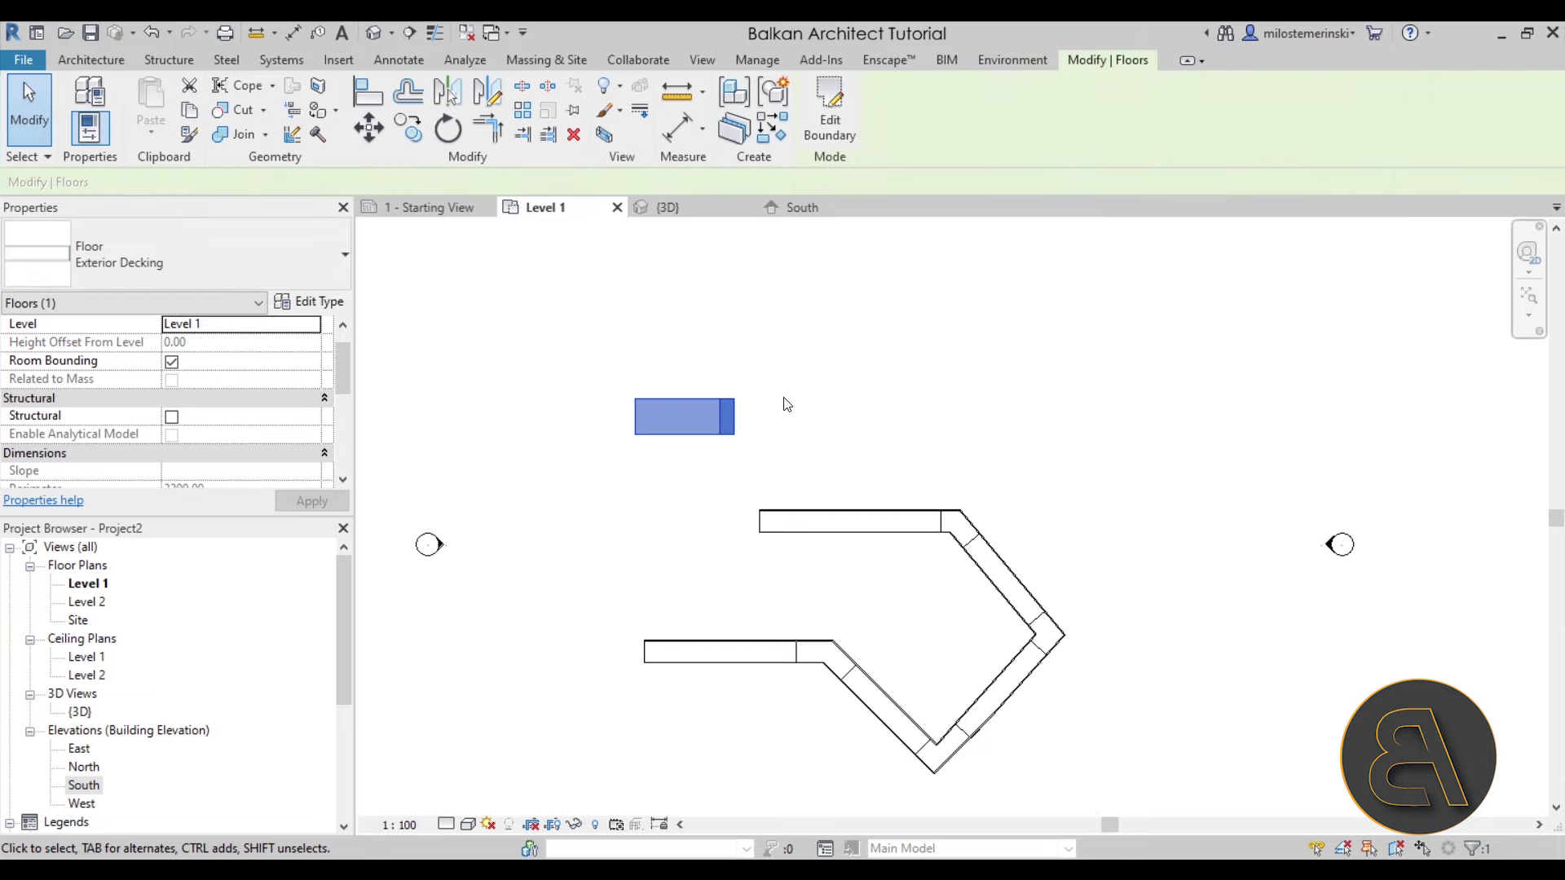
# Examine the sloped floor beside the ramp from several angles in the 3D view
pyautogui.click(668, 207)
pyautogui.keyDown('shift'); pyautogui.moveTo(824, 502); pyautogui.dragTo(668, 446, button='middle'); pyautogui.keyUp('shift')
pyautogui.keyDown('shift'); pyautogui.moveTo(921, 562); pyautogui.dragTo(834, 700, button='middle'); pyautogui.keyUp('shift')
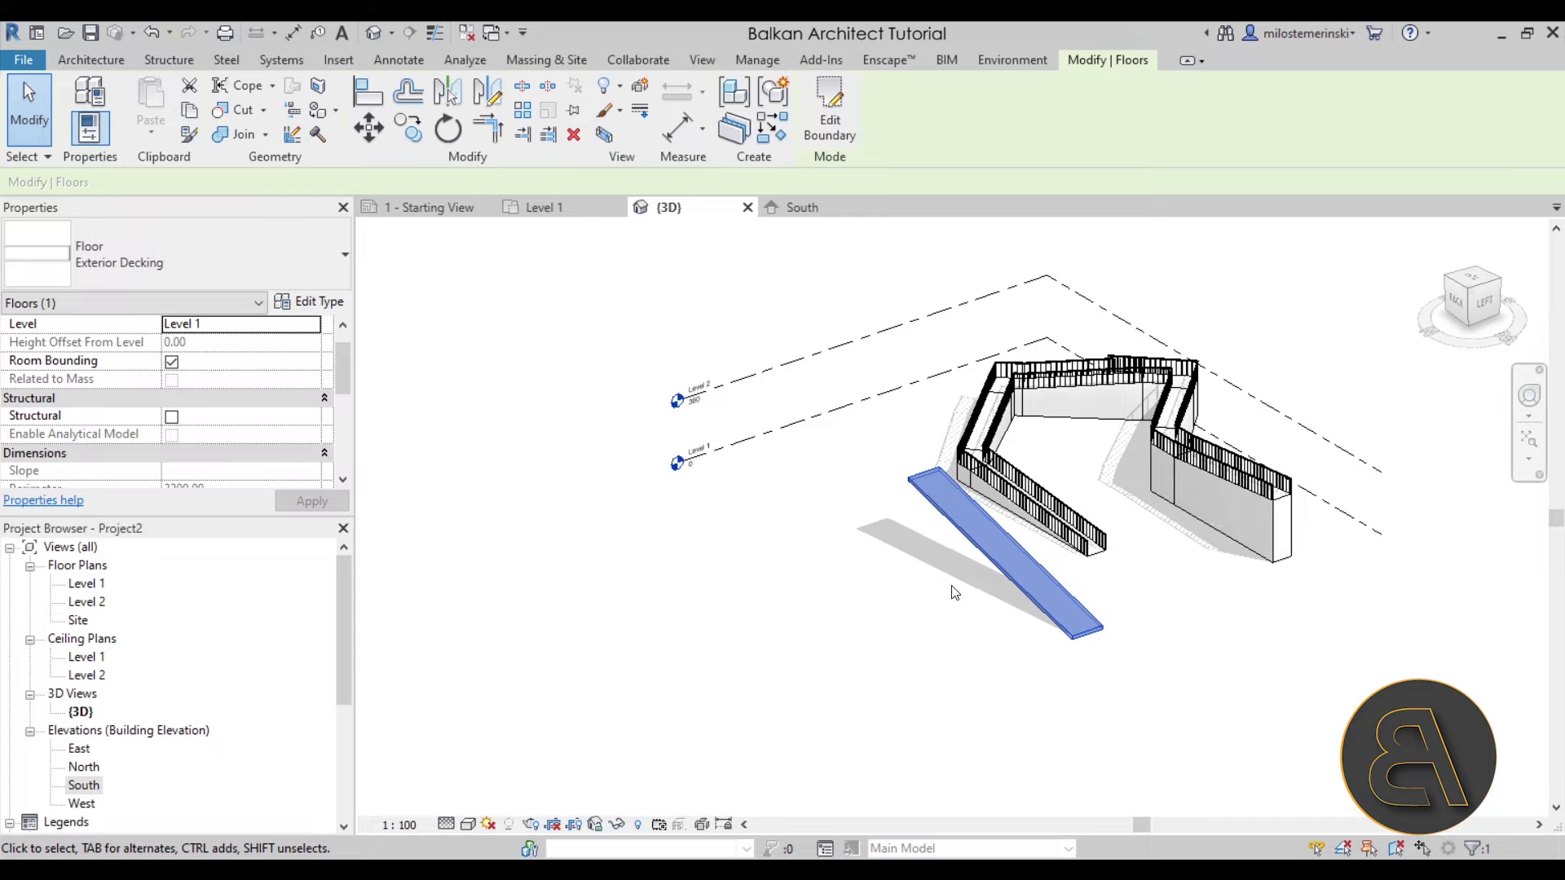
pyautogui.keyDown('shift'); pyautogui.moveTo(969, 533); pyautogui.dragTo(1008, 561, button='middle'); pyautogui.keyUp('shift')
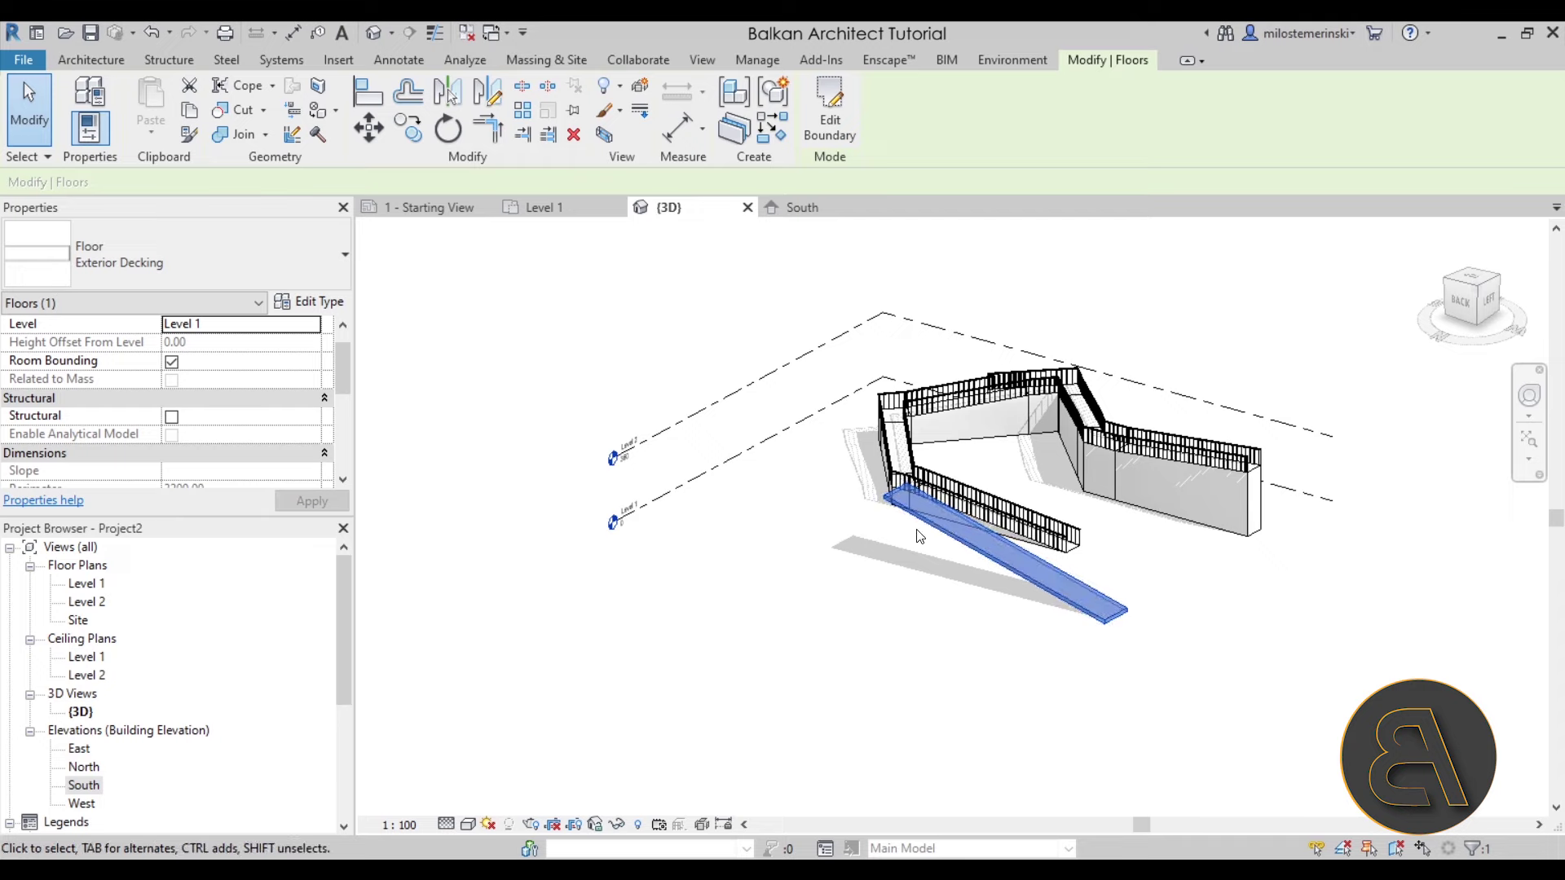
pyautogui.scroll(2, 963, 530)
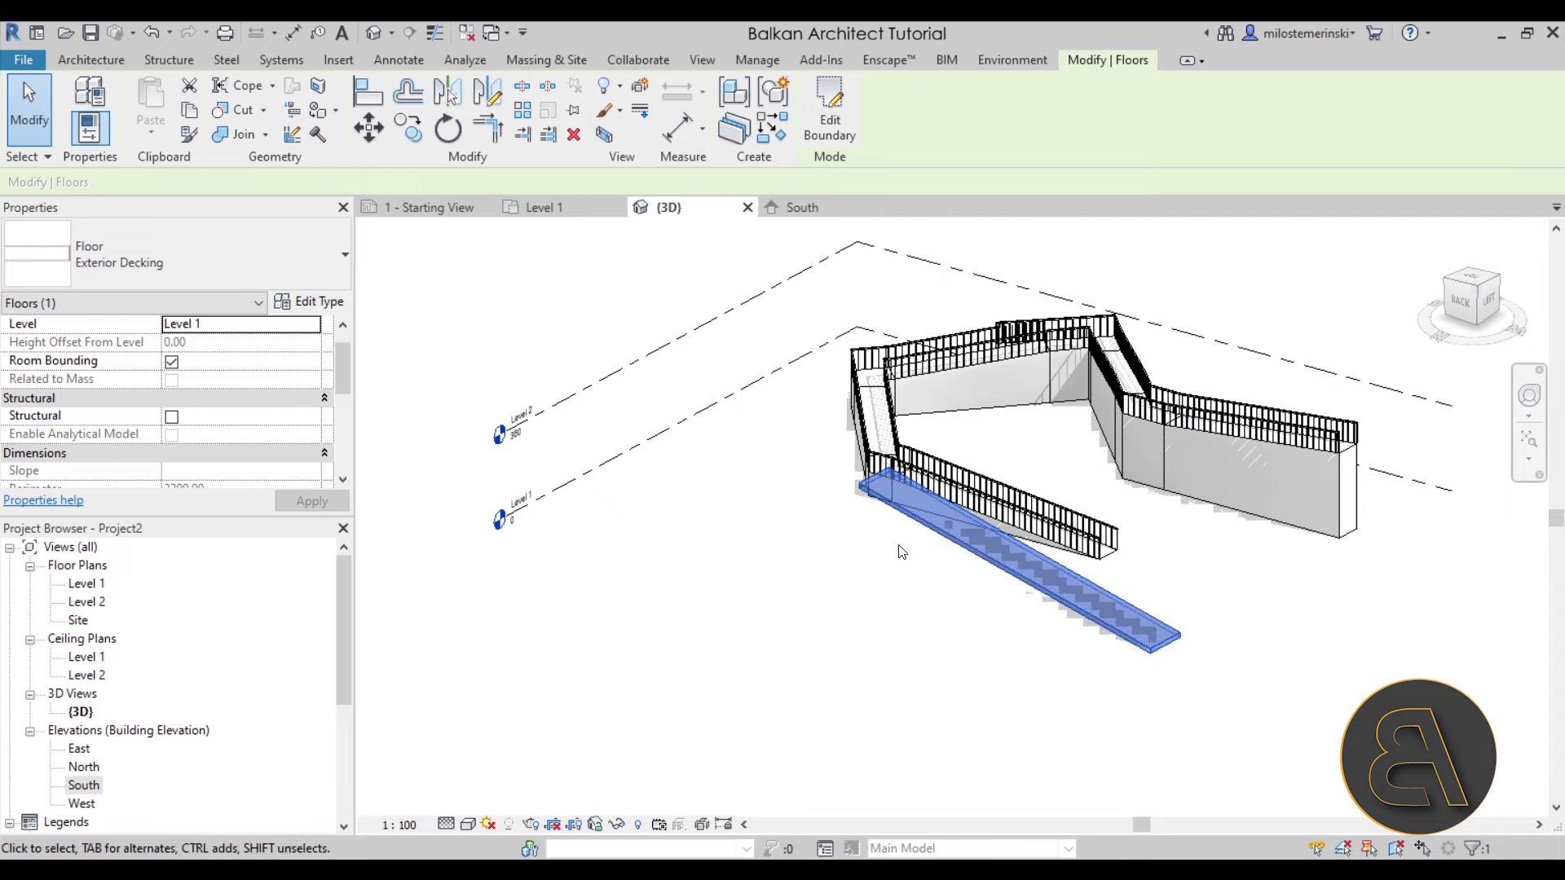
pyautogui.click(877, 562)
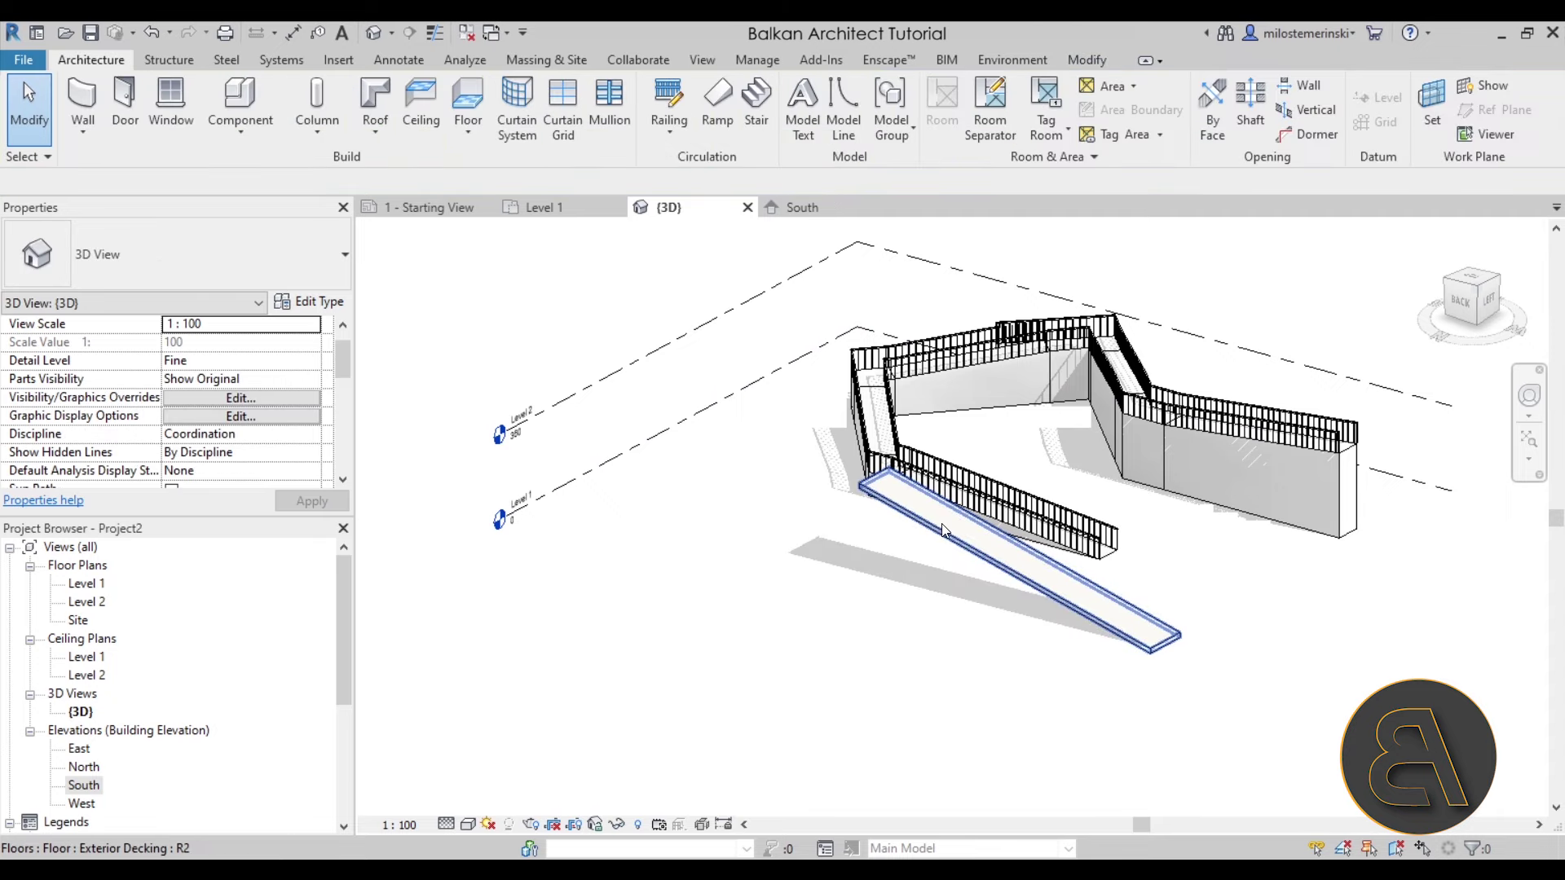
pyautogui.keyDown('shift'); pyautogui.moveTo(960, 613); pyautogui.dragTo(899, 637, button='middle'); pyautogui.keyUp('shift')
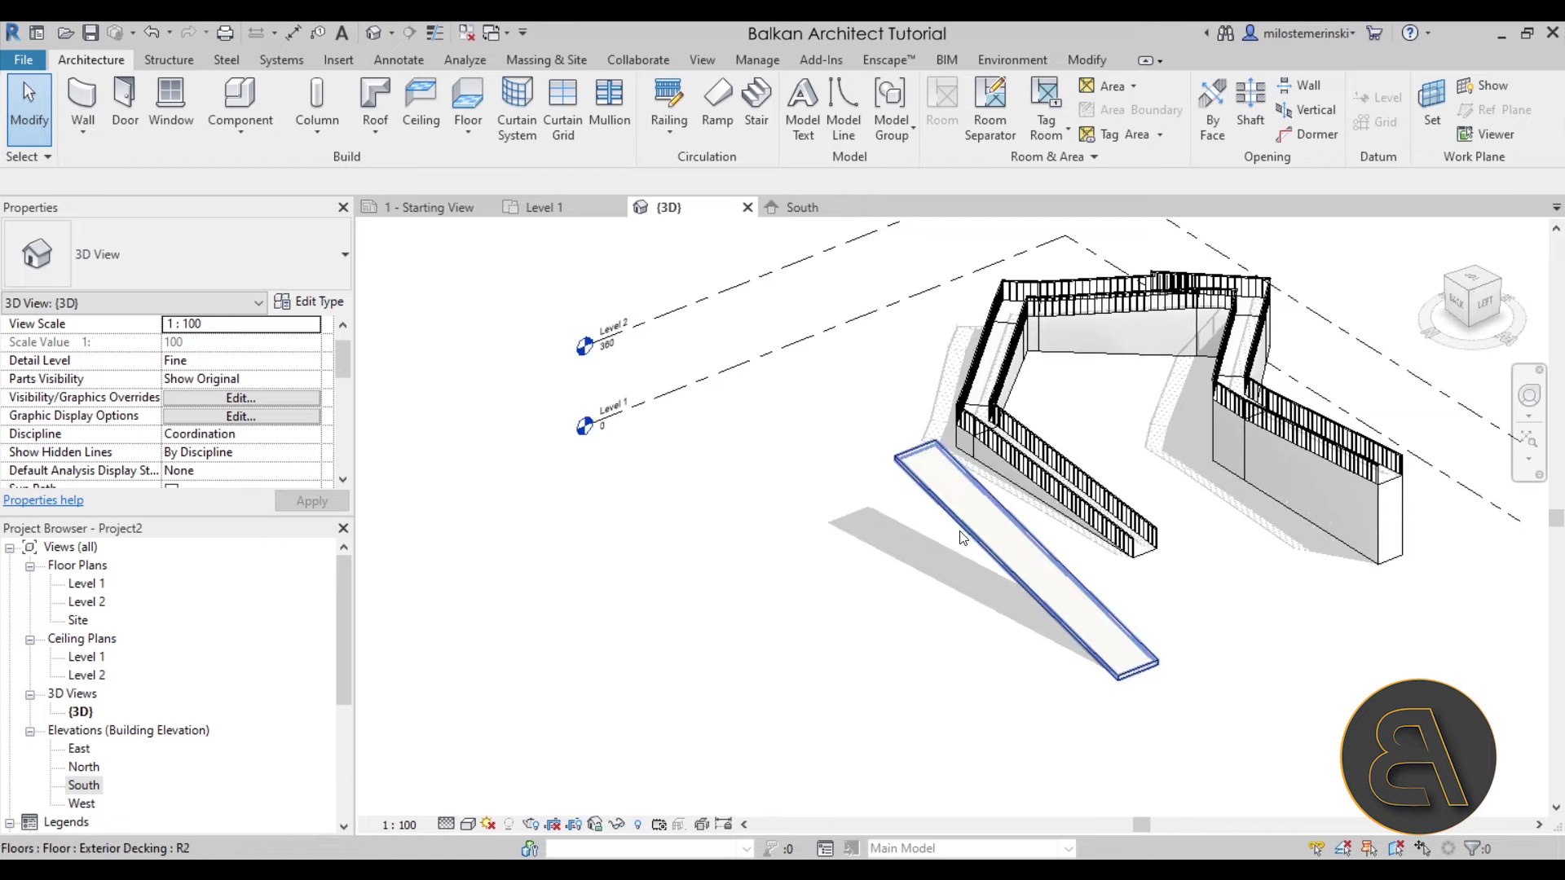
# Start a new Exterior Decking floor on Level 1 and sketch a large arc boundary northeast of the sloped rectangular floor
pyautogui.click(565, 209)
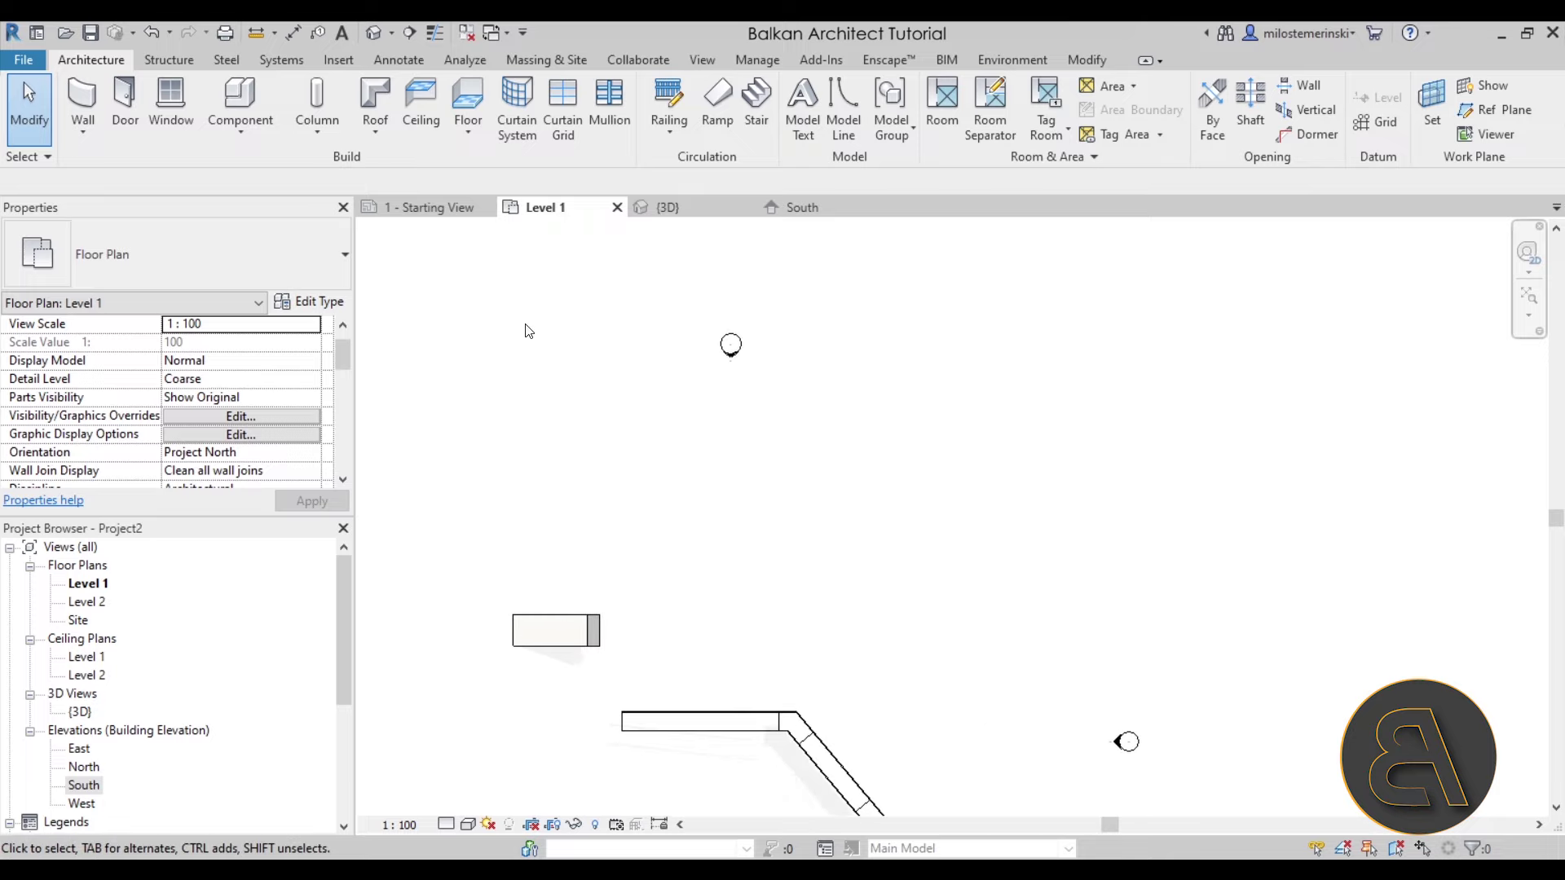
pyautogui.click(469, 100)
pyautogui.click(967, 109)
pyautogui.click(813, 468)
pyautogui.click(1000, 683)
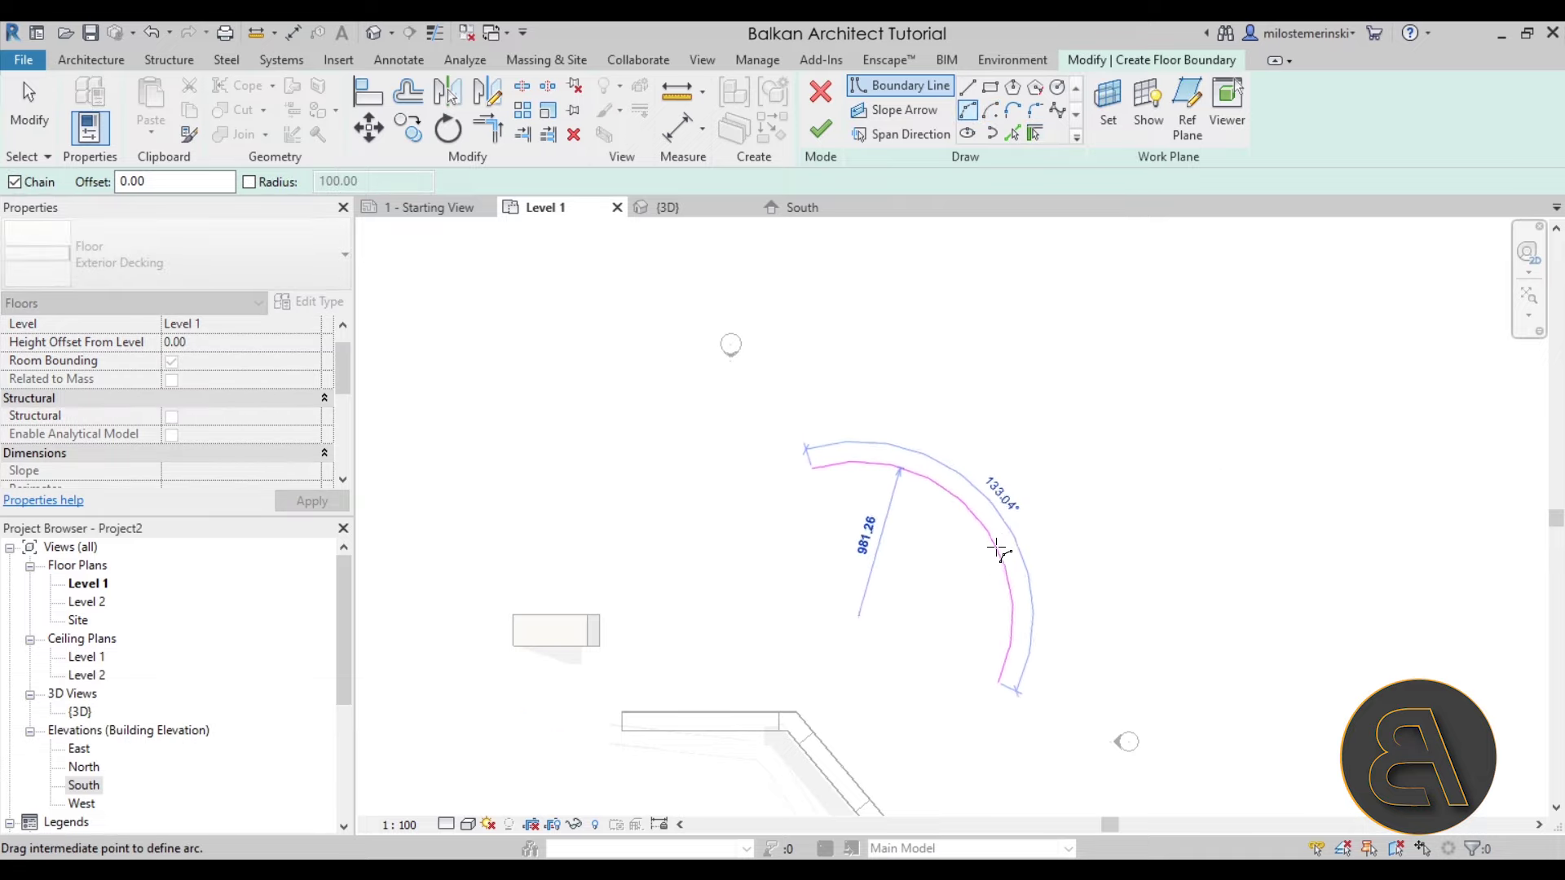
pyautogui.click(967, 543)
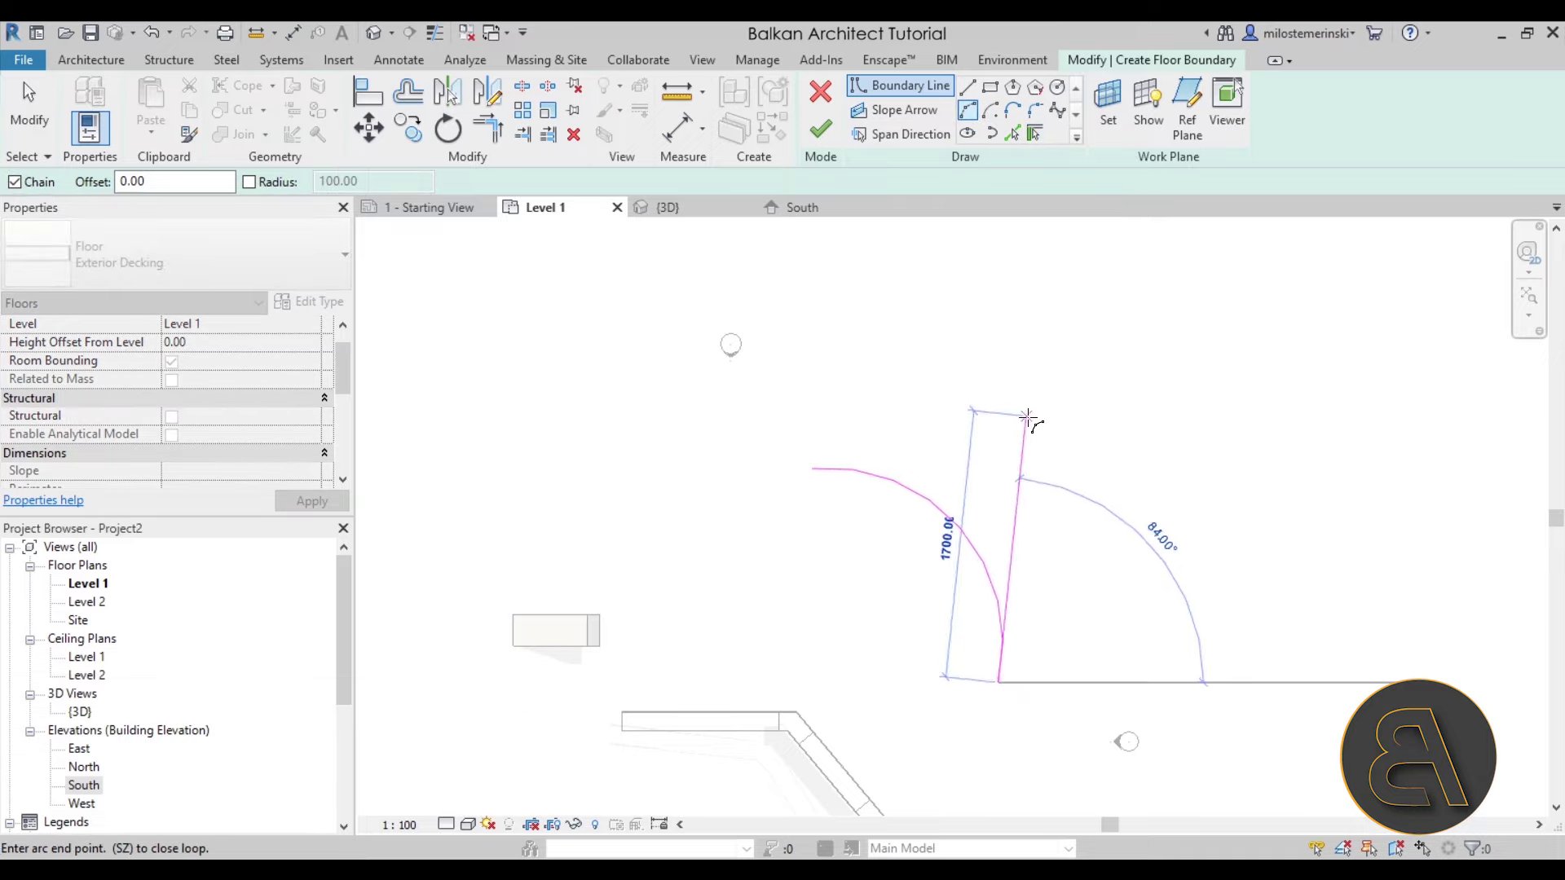
# Add a concentric outer boundary arc offset 400 from the sketched arc
pyautogui.click(1012, 132)
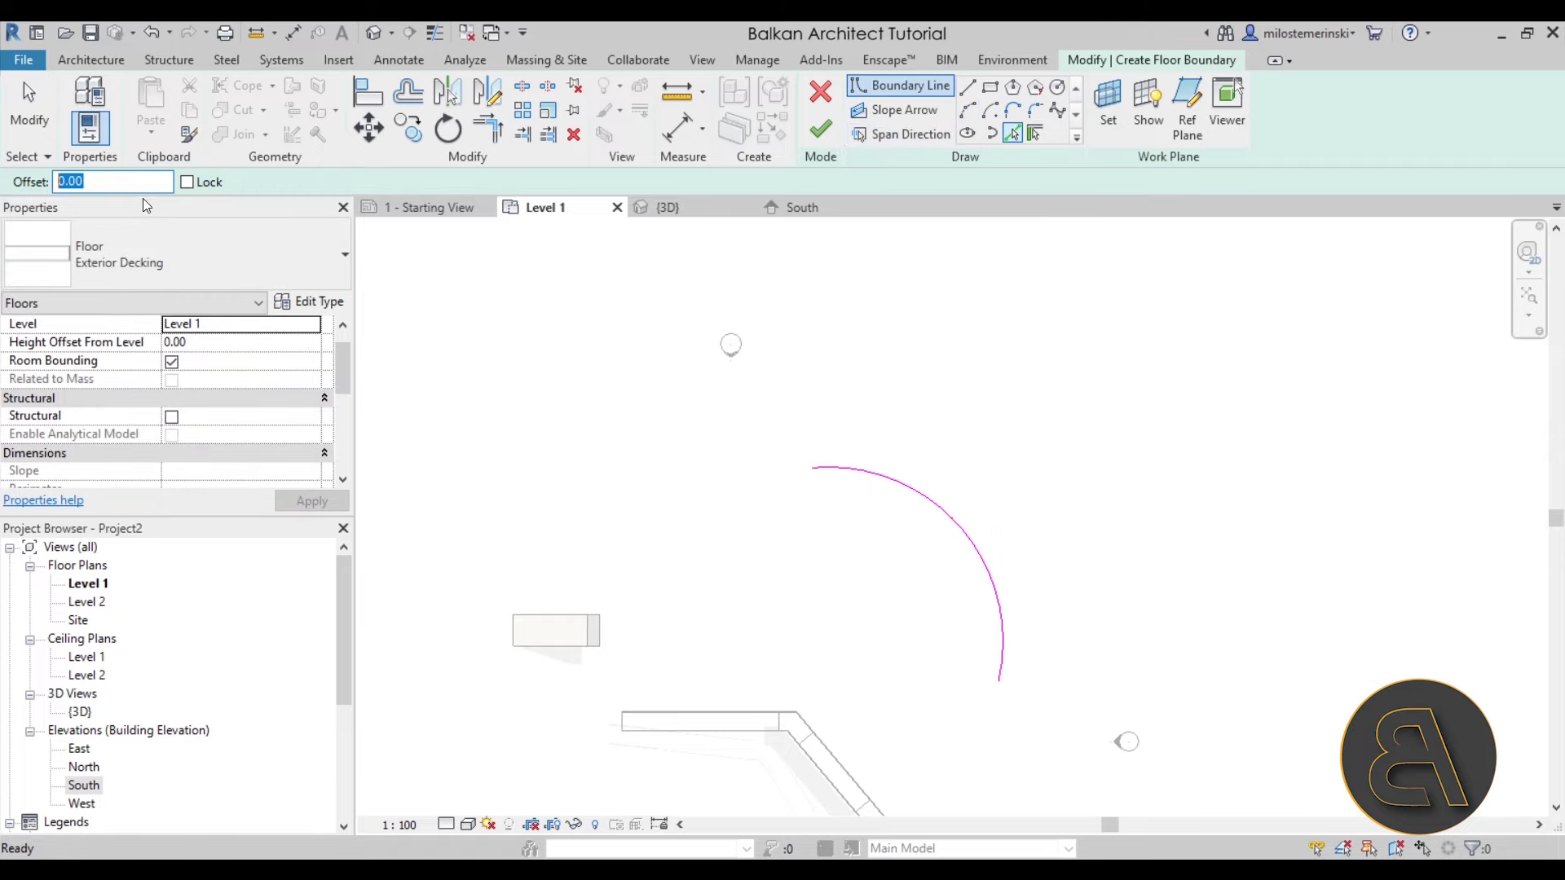
pyautogui.write('400')
pyautogui.click(996, 570)
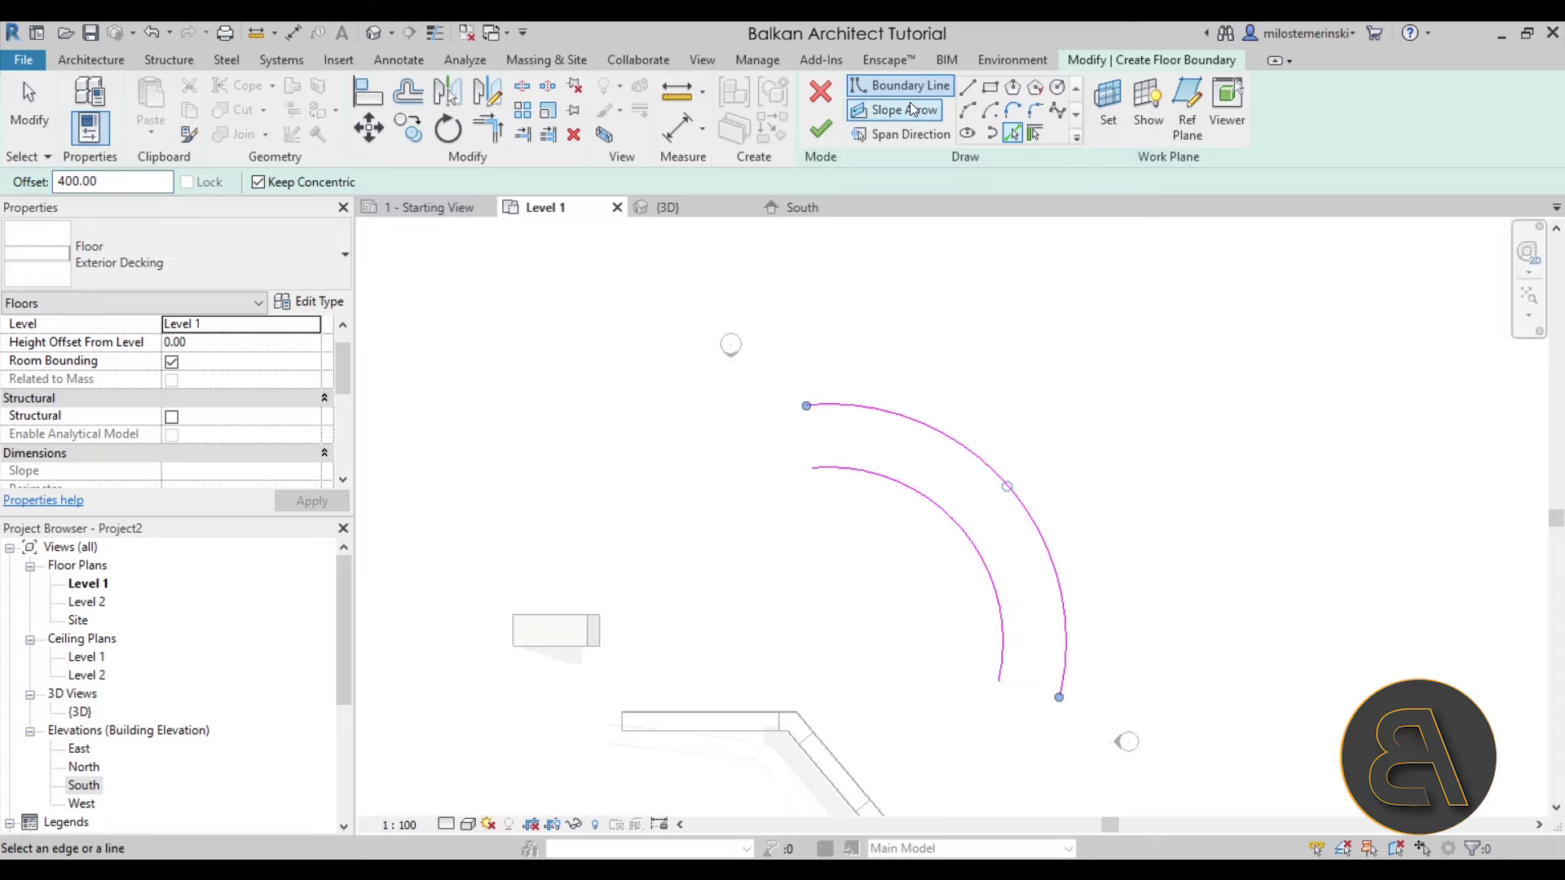
# Close both ends between the two arcs with straight boundary lines at zero offset and finish the curved floor
pyautogui.click(968, 91)
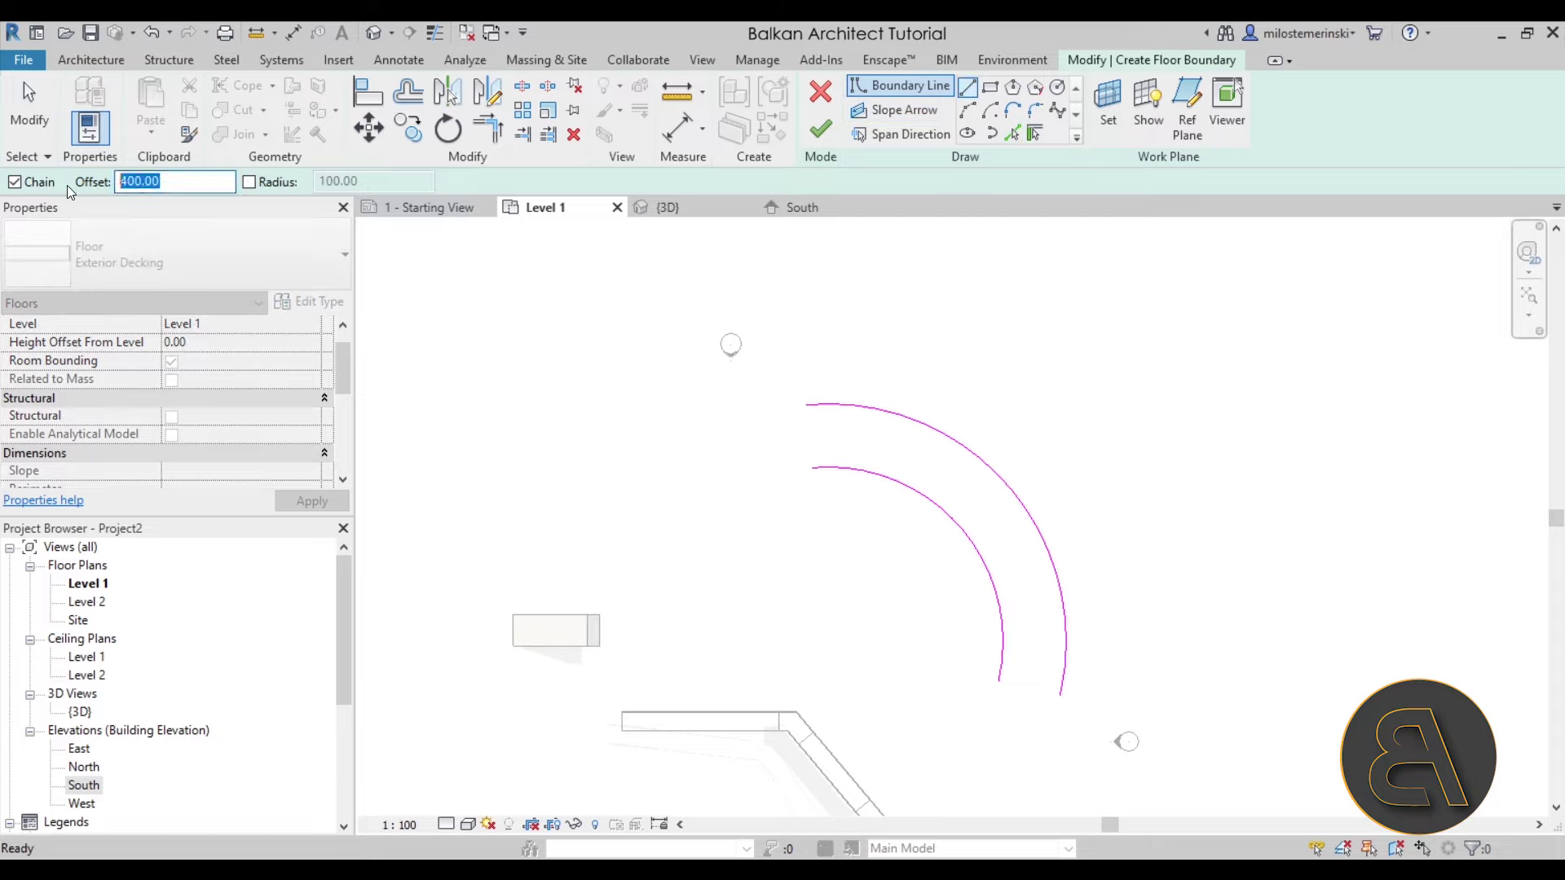
pyautogui.write('0')
pyautogui.click(999, 680)
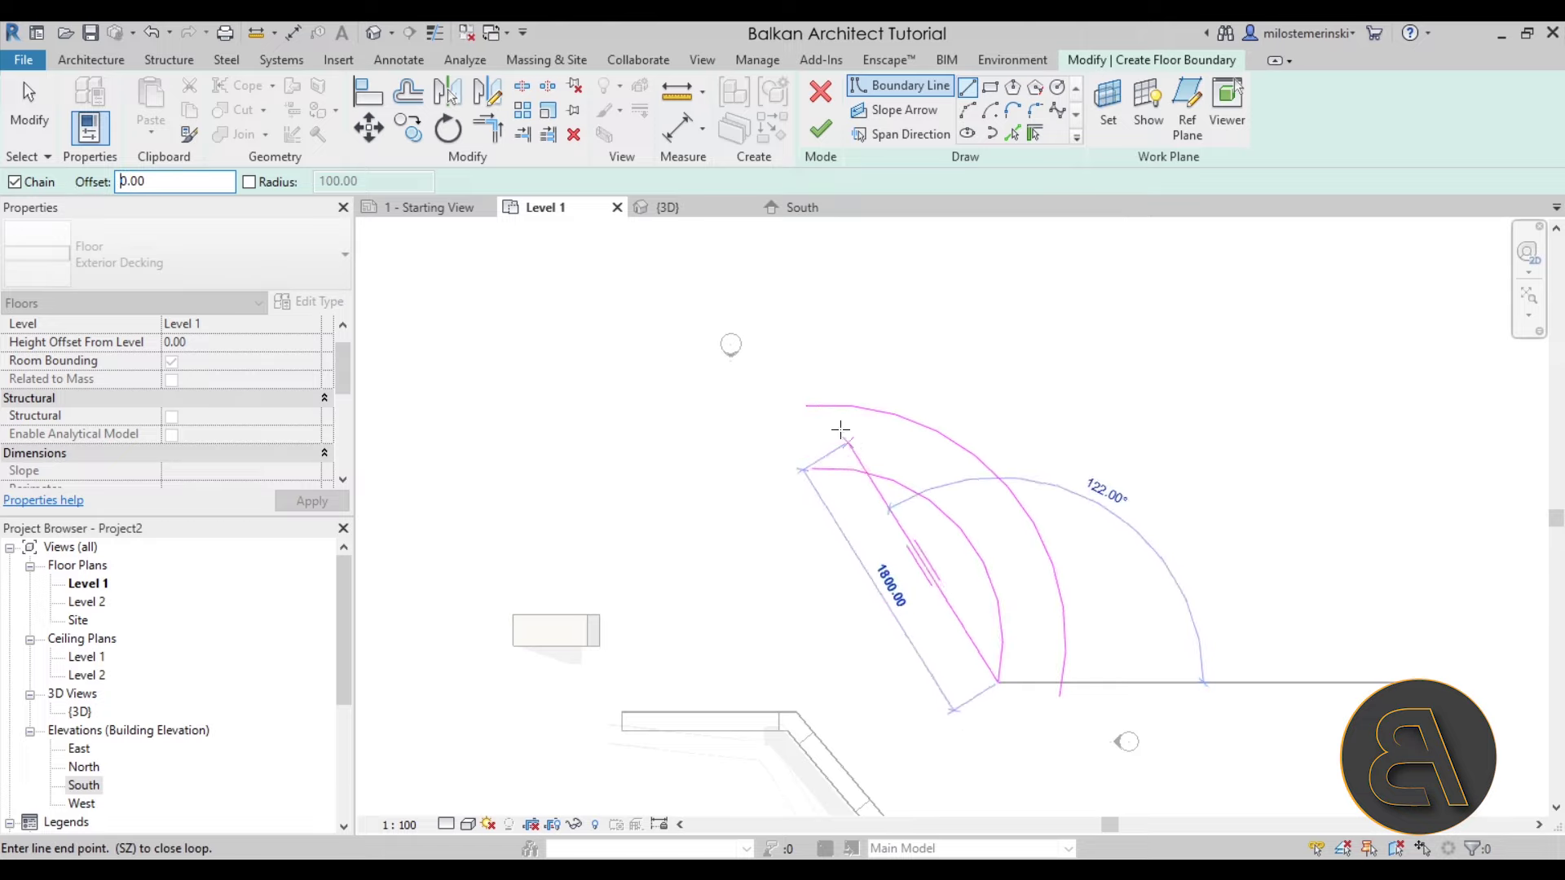
pyautogui.click(1059, 695)
pyautogui.press('Escape')
pyautogui.click(815, 467)
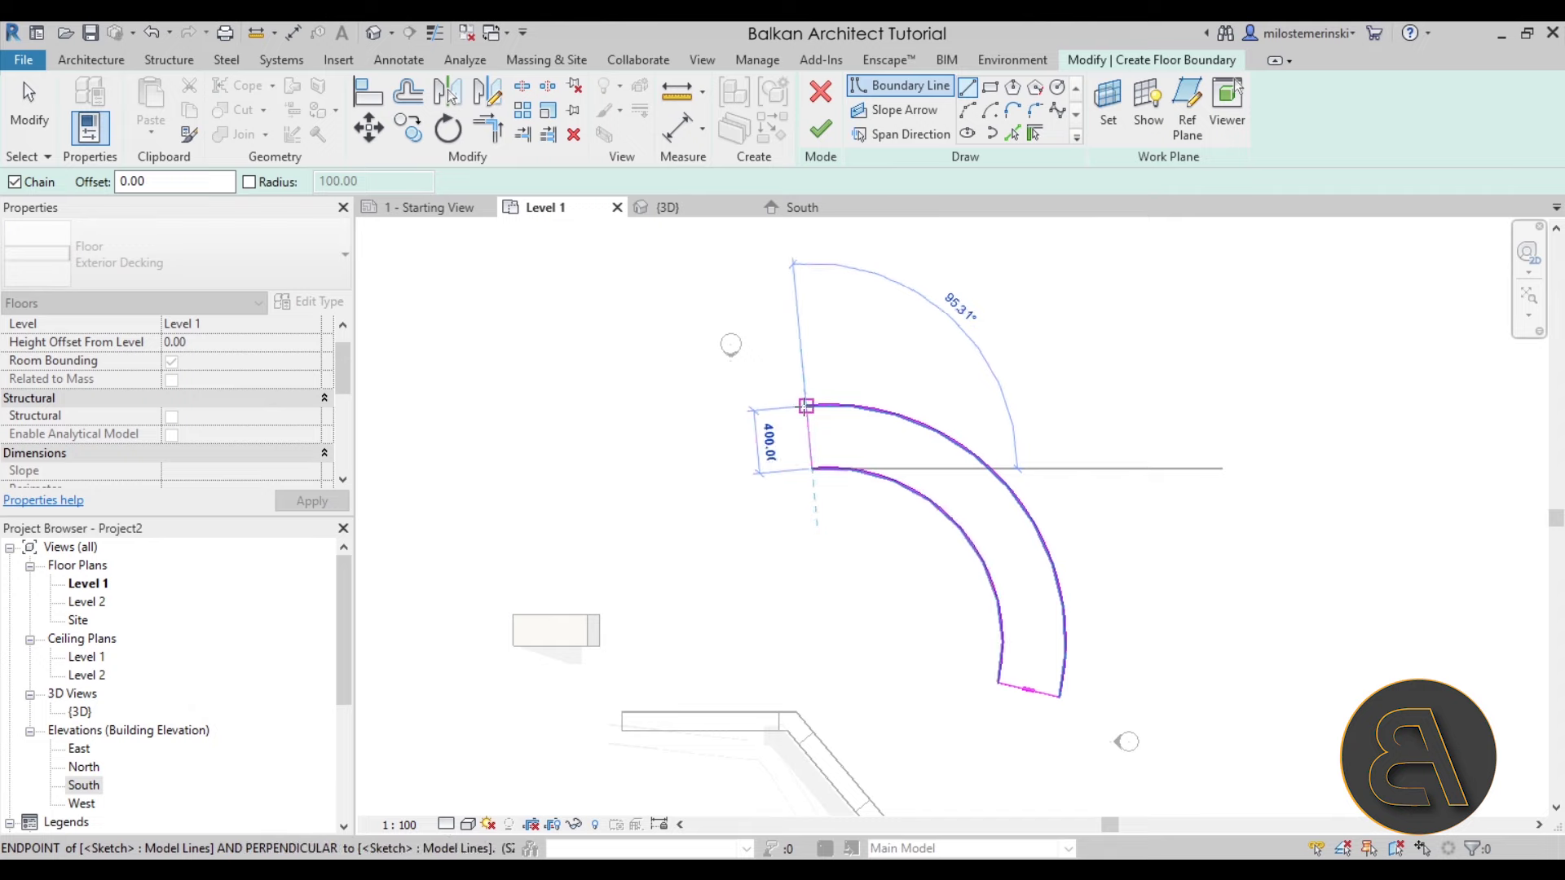
pyautogui.click(810, 405)
pyautogui.click(819, 132)
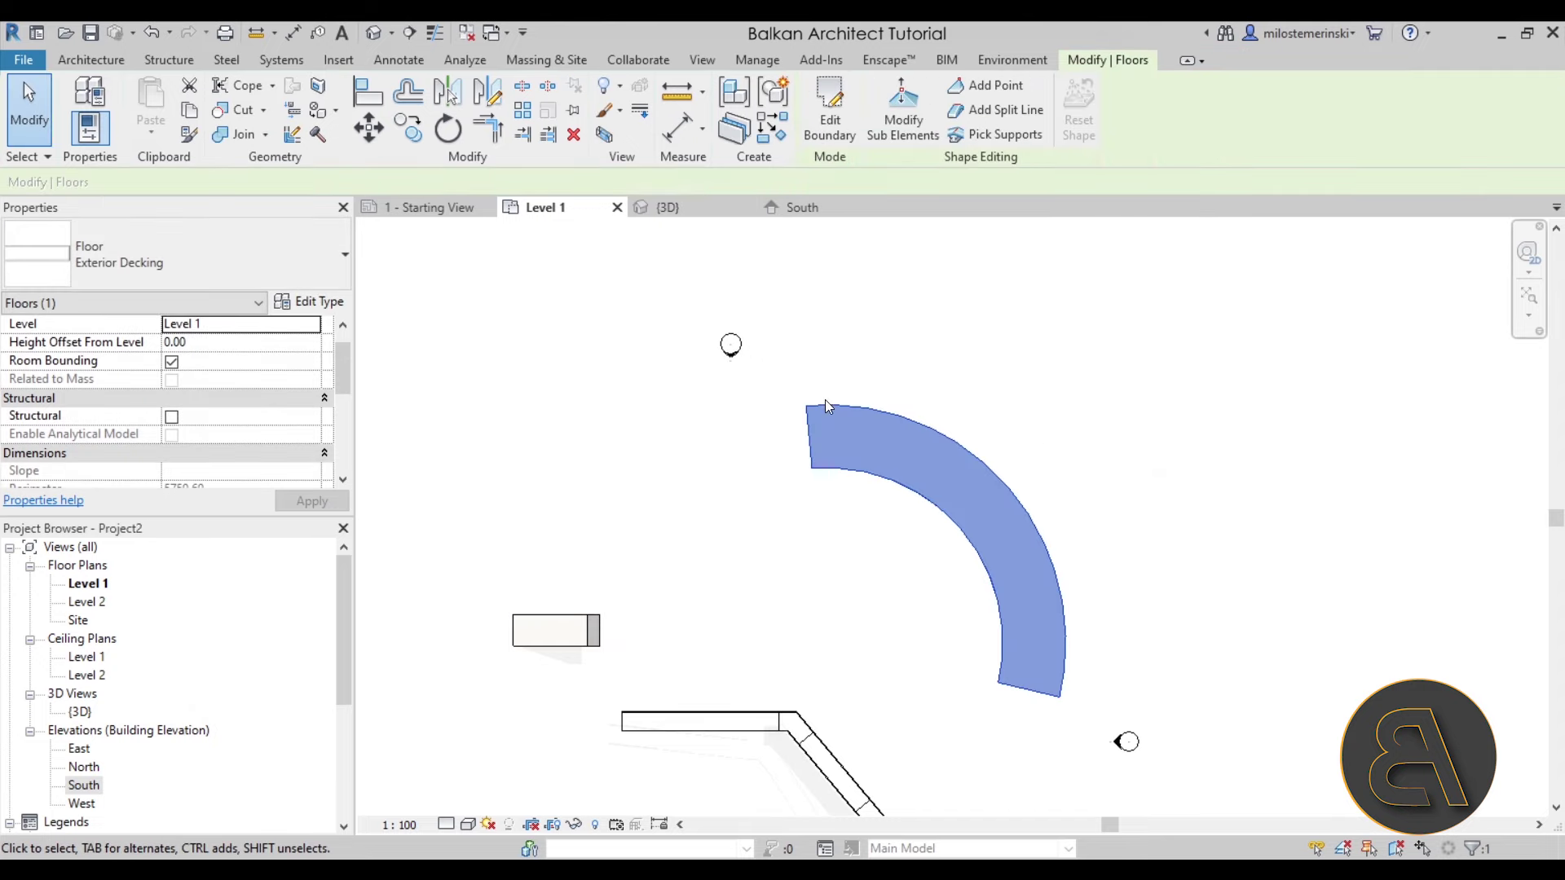
# Modify the curved floor's sub-elements in 3D, raising the short edge at its southern end to an elevation of about 360
pyautogui.click(668, 207)
pyautogui.keyDown('shift'); pyautogui.moveTo(961, 560); pyautogui.dragTo(1059, 566, button='middle'); pyautogui.keyUp('shift')
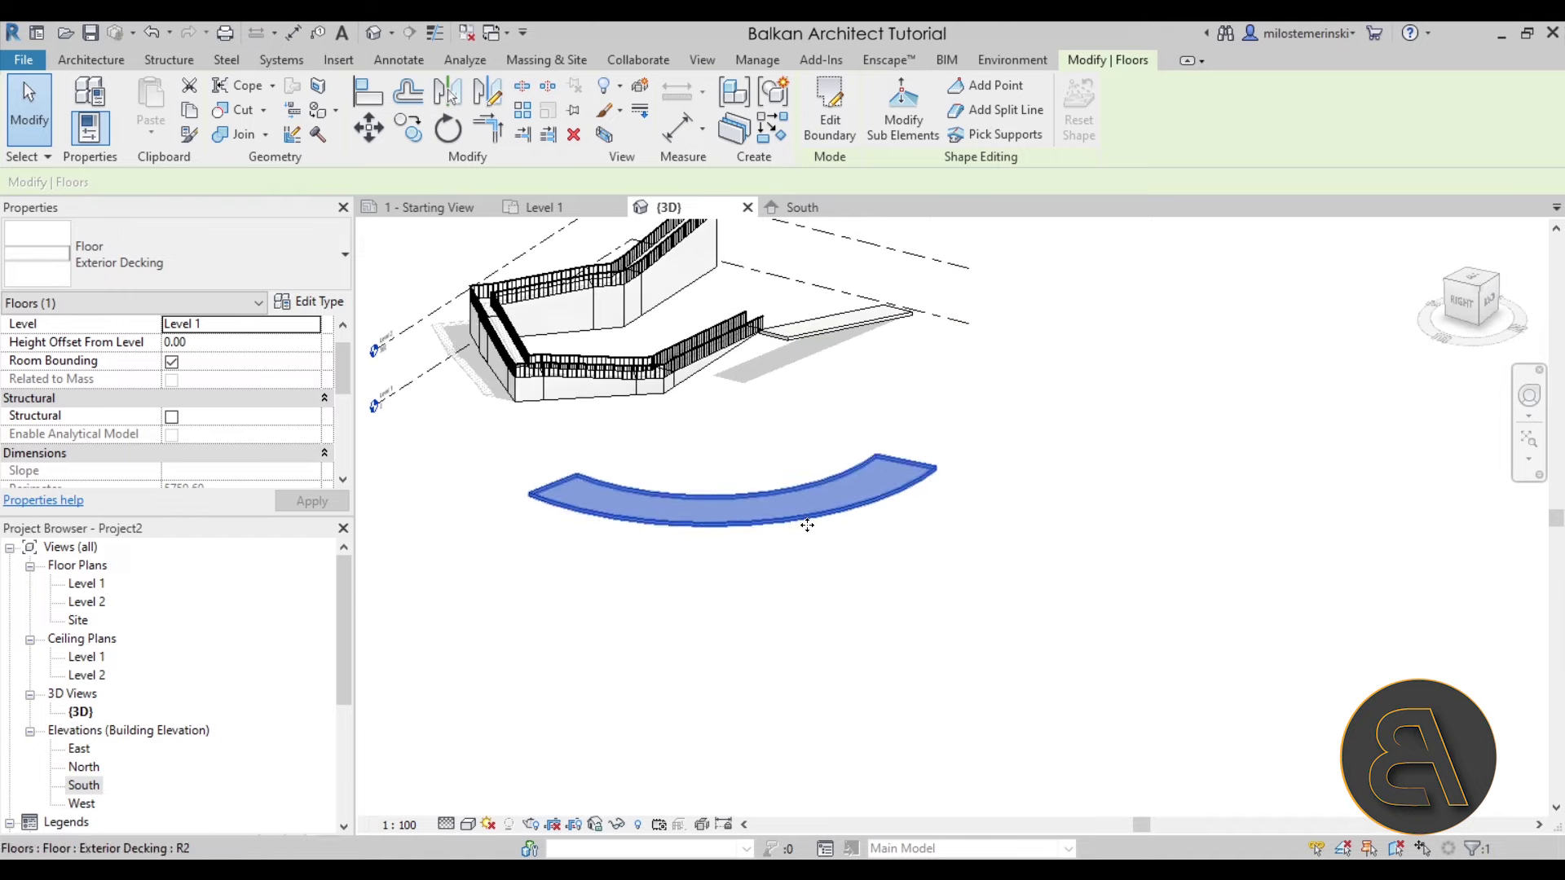
pyautogui.click(901, 147)
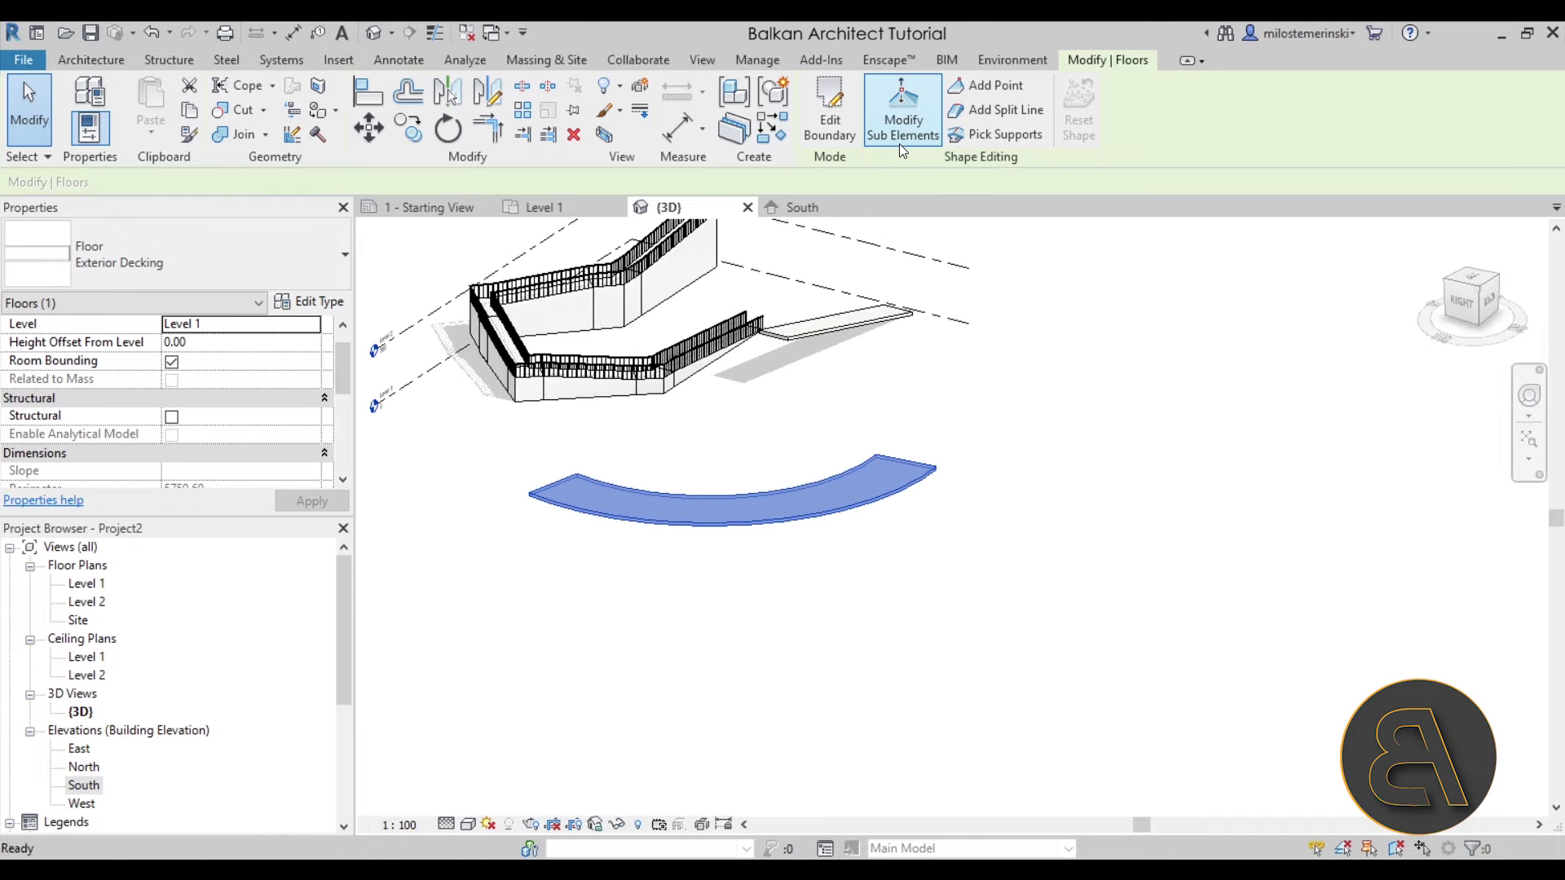
pyautogui.click(562, 484)
pyautogui.scroll(4, 557, 482)
pyautogui.scroll(-3, 555, 482)
pyautogui.moveTo(542, 483)
pyautogui.keyDown('shift'); pyautogui.mouseDown(button='middle')
pyautogui.moveTo(531, 462)
pyautogui.moveTo(559, 472)
pyautogui.mouseUp(button='middle'); pyautogui.keyUp('shift')
pyautogui.moveTo(566, 461); pyautogui.dragTo(560, 411)
pyautogui.keyDown('shift'); pyautogui.moveTo(647, 545); pyautogui.dragTo(711, 261, button='middle'); pyautogui.keyUp('shift')
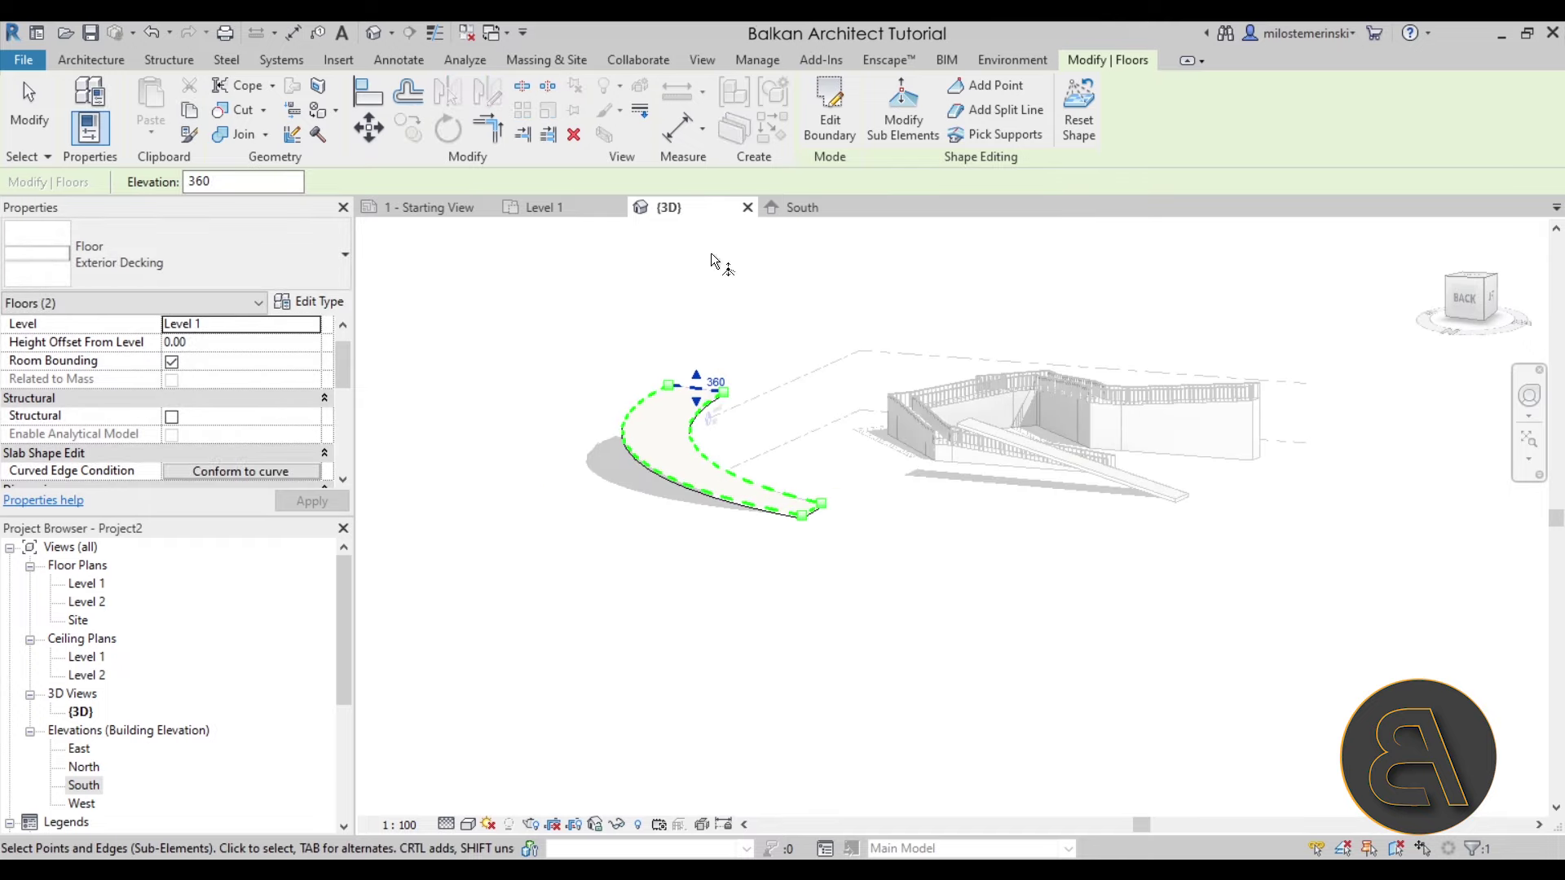
pyautogui.click(7, 114)
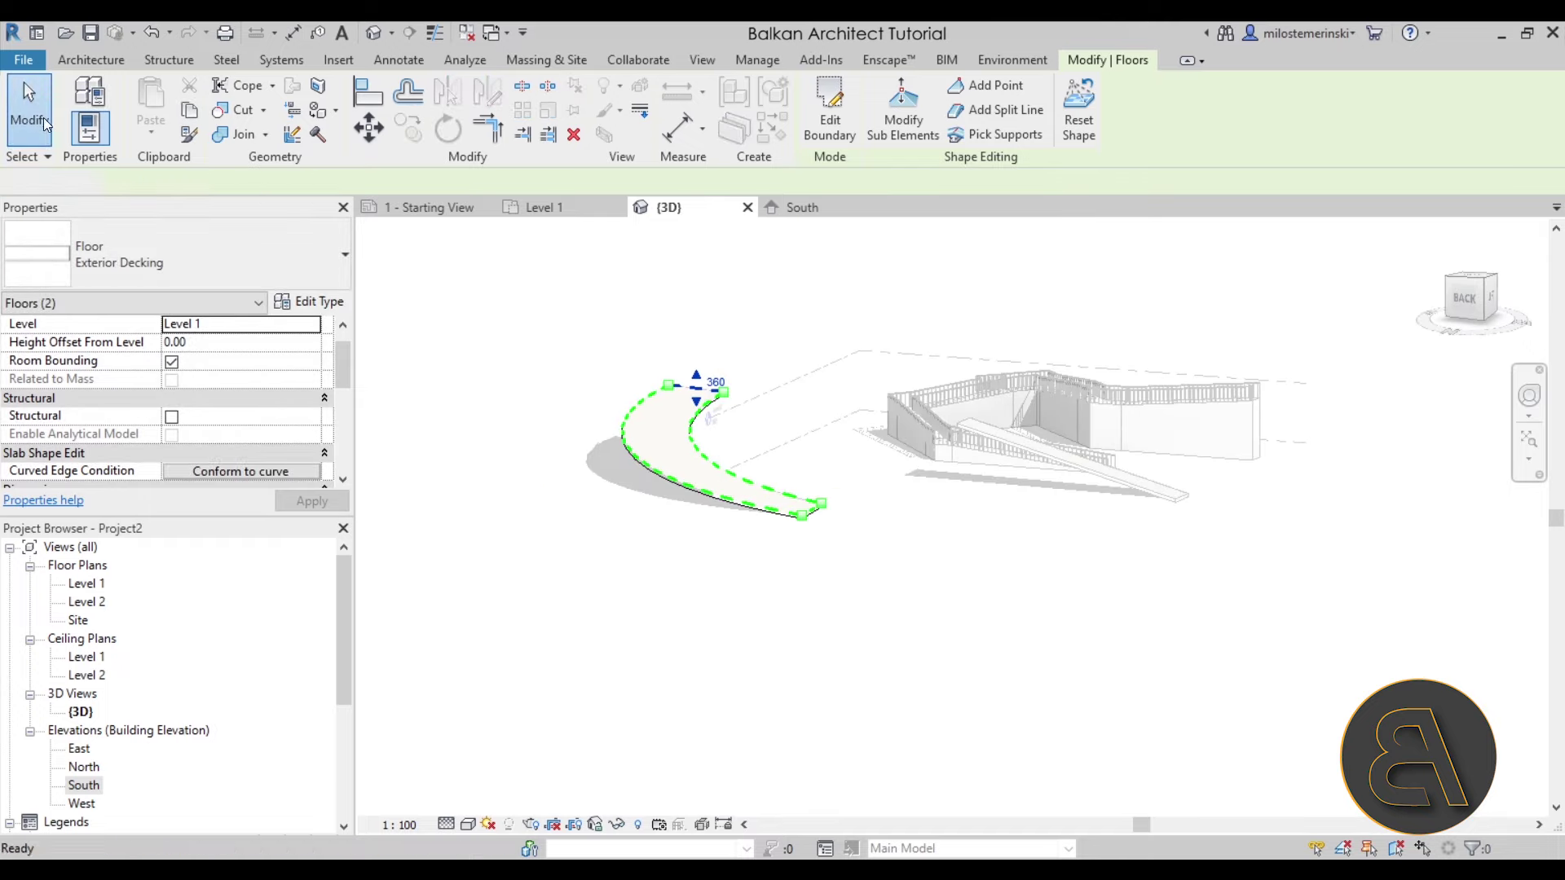
pyautogui.click(753, 522)
pyautogui.keyDown('shift'); pyautogui.moveTo(736, 517); pyautogui.dragTo(570, 407, button='middle'); pyautogui.keyUp('shift')
pyautogui.scroll(3, 543, 375)
pyautogui.press('Escape')
# Raise the outer corner point of the curved floor's high end to elevation 550, leave shape editing and deselect the floor
pyautogui.click(755, 566)
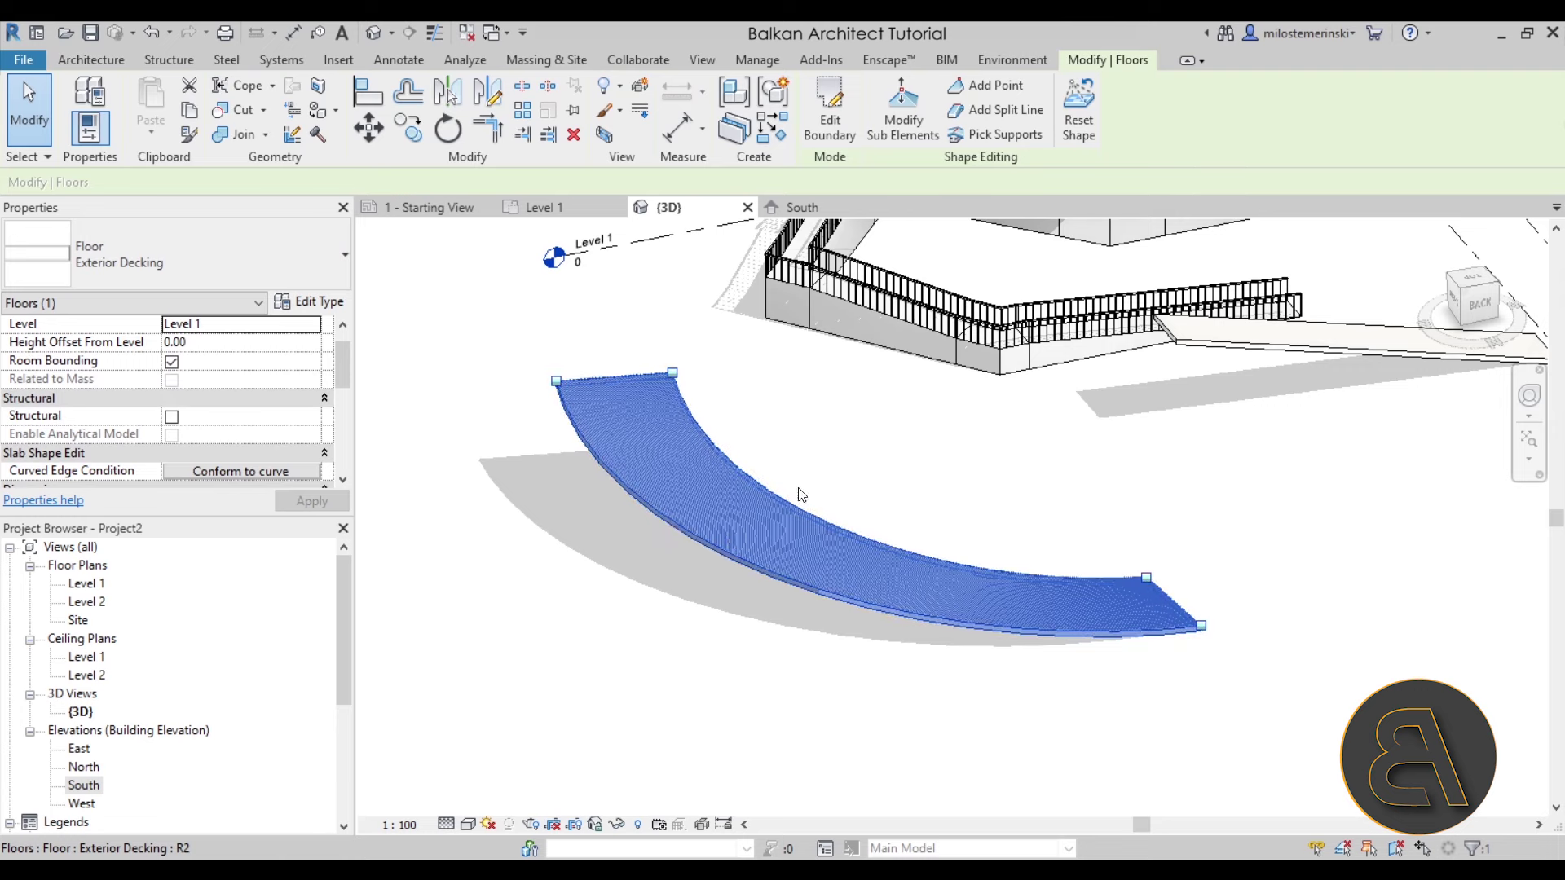
pyautogui.click(907, 132)
pyautogui.click(557, 378)
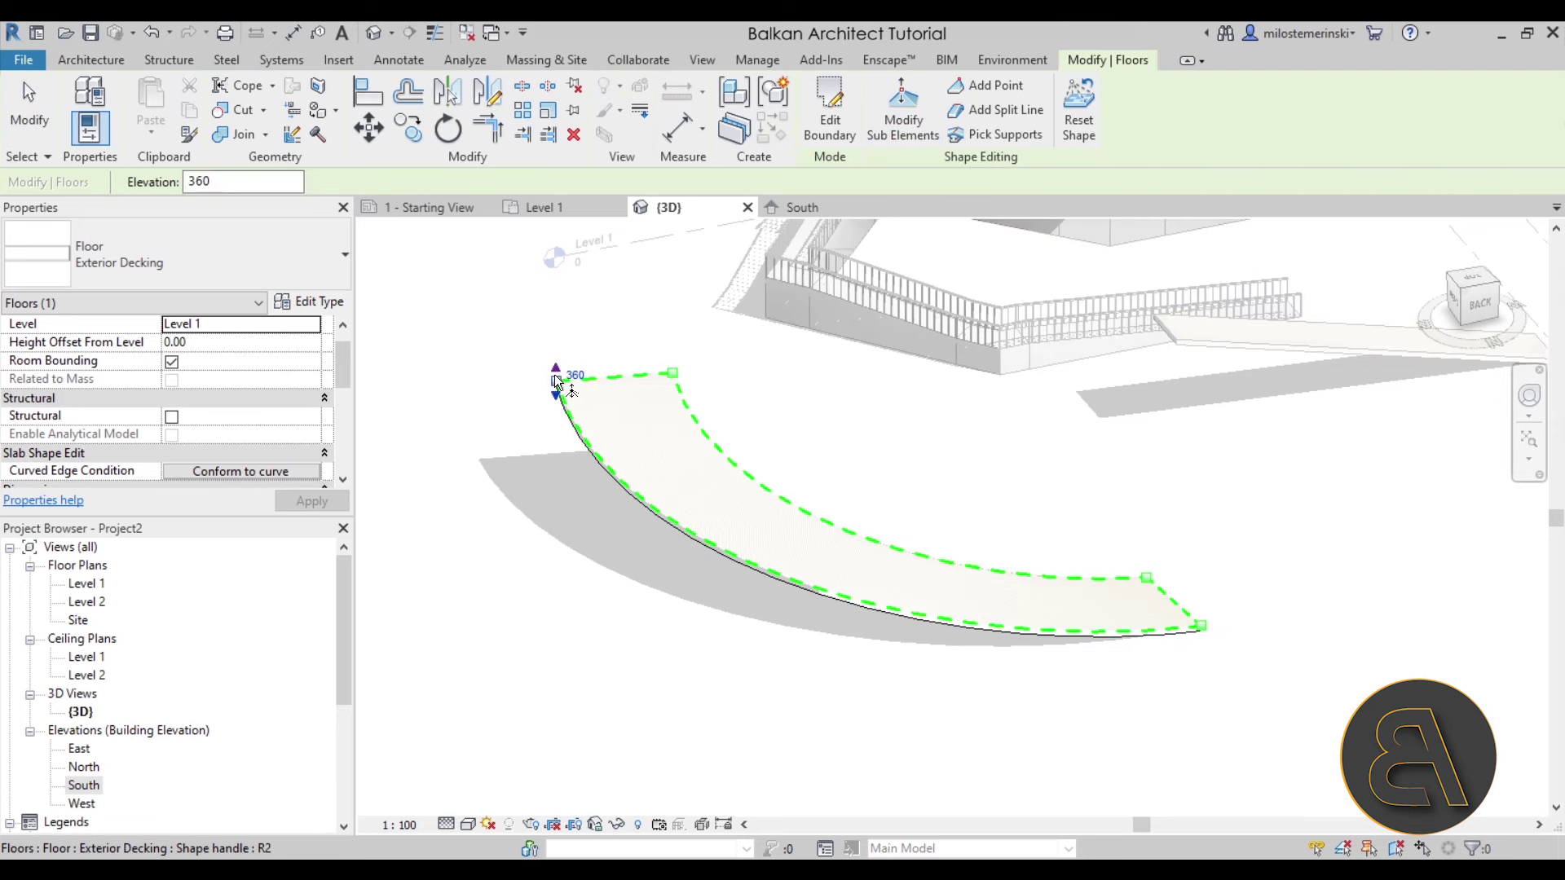
pyautogui.write('550')
pyautogui.press('Return')
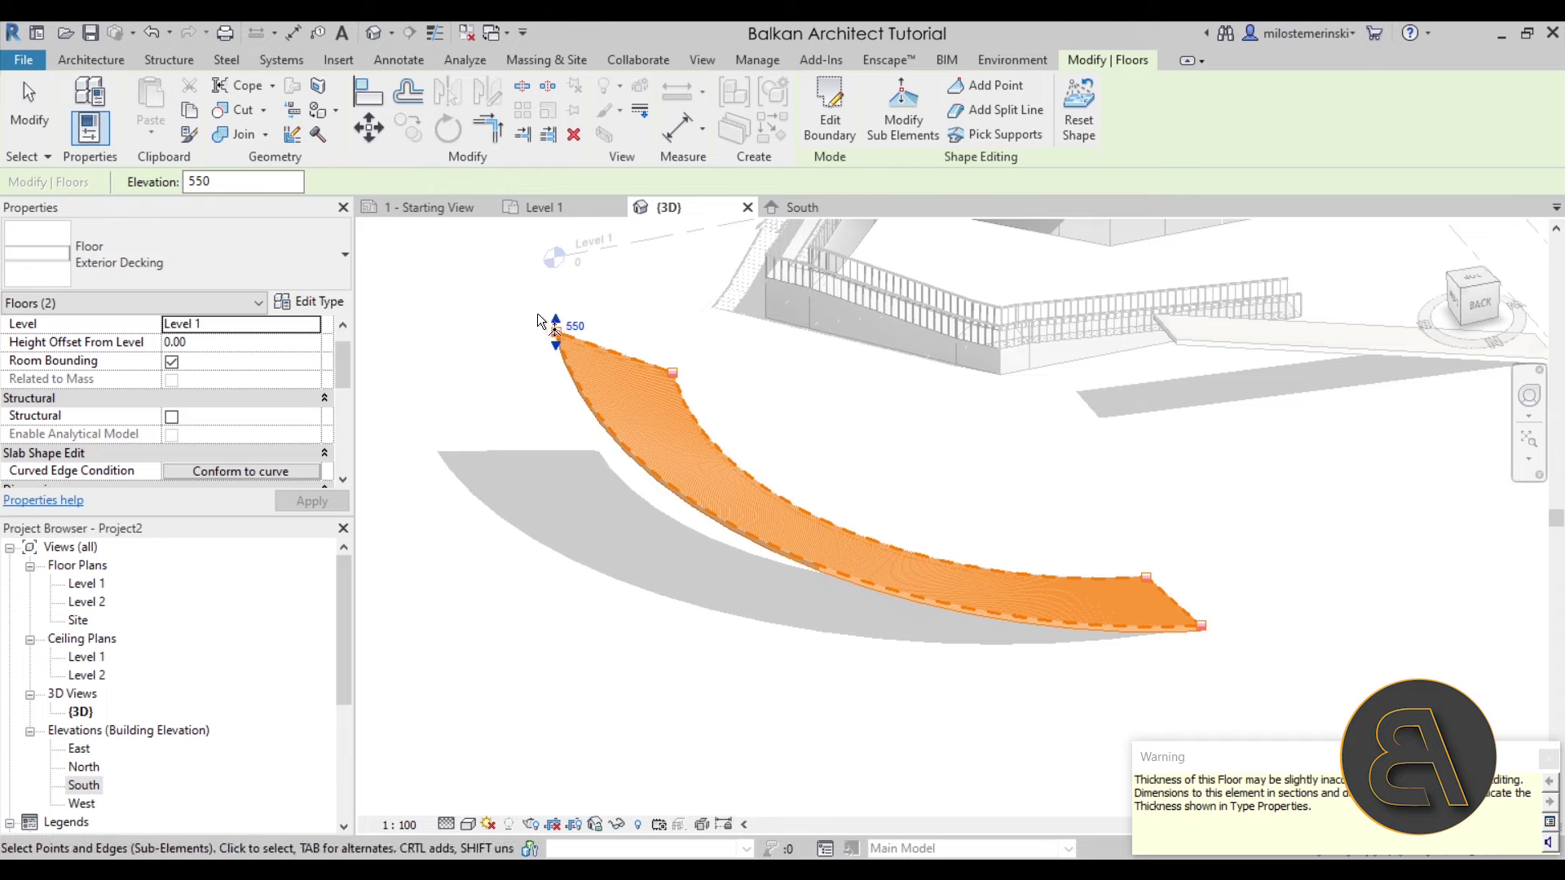
pyautogui.keyDown('shift'); pyautogui.moveTo(860, 439); pyautogui.dragTo(823, 253, button='middle'); pyautogui.keyUp('shift')
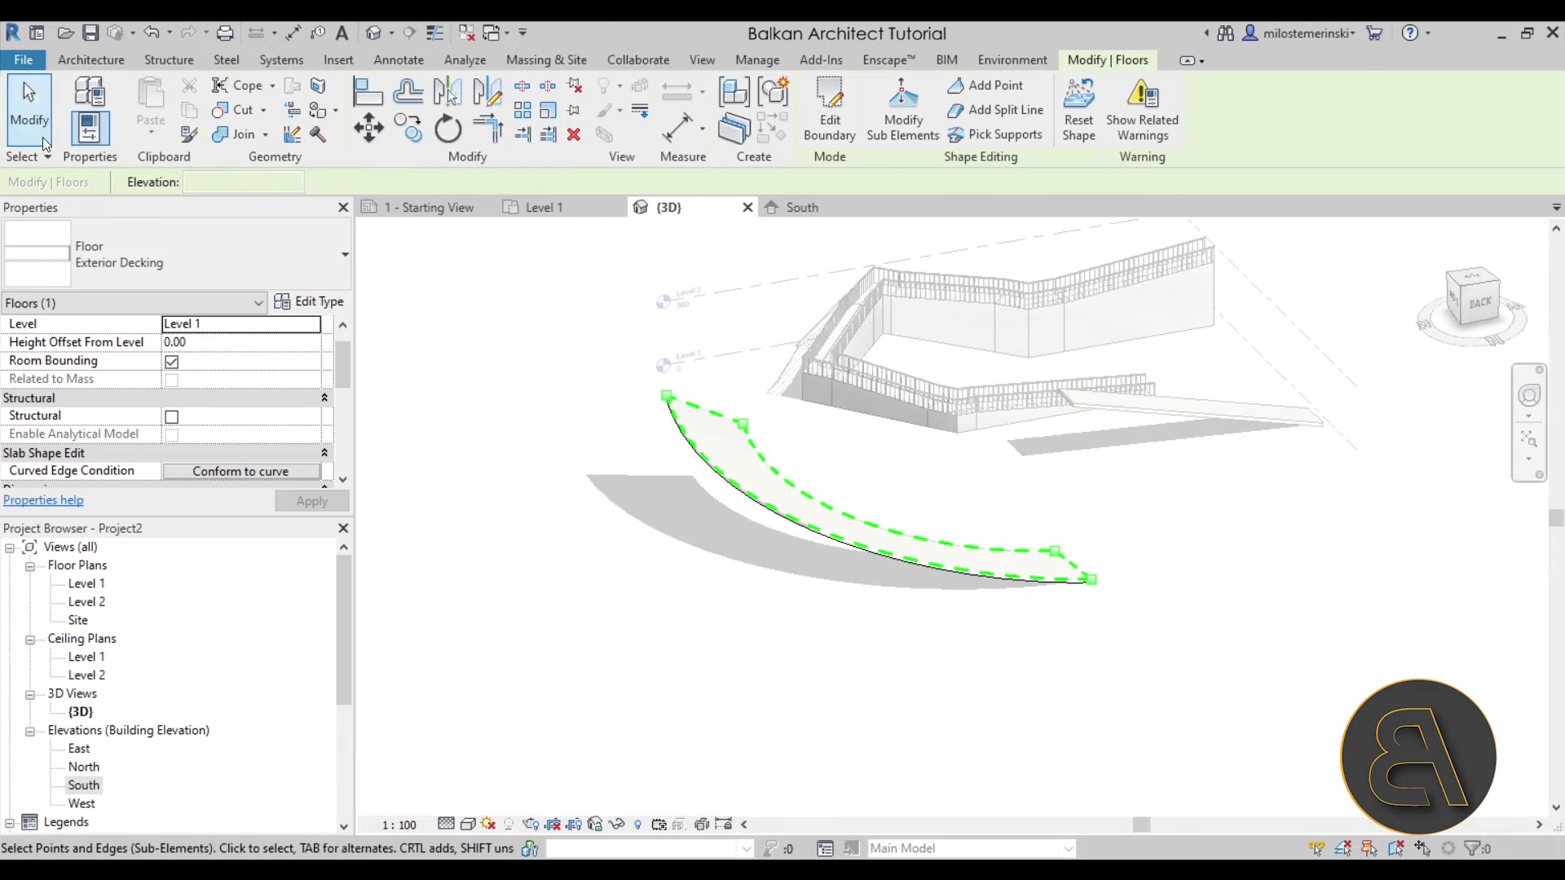
pyautogui.click(42, 137)
pyautogui.keyDown('shift'); pyautogui.moveTo(897, 591); pyautogui.dragTo(815, 562, button='middle'); pyautogui.keyUp('shift')
pyautogui.click(763, 550)
pyautogui.press('Escape')
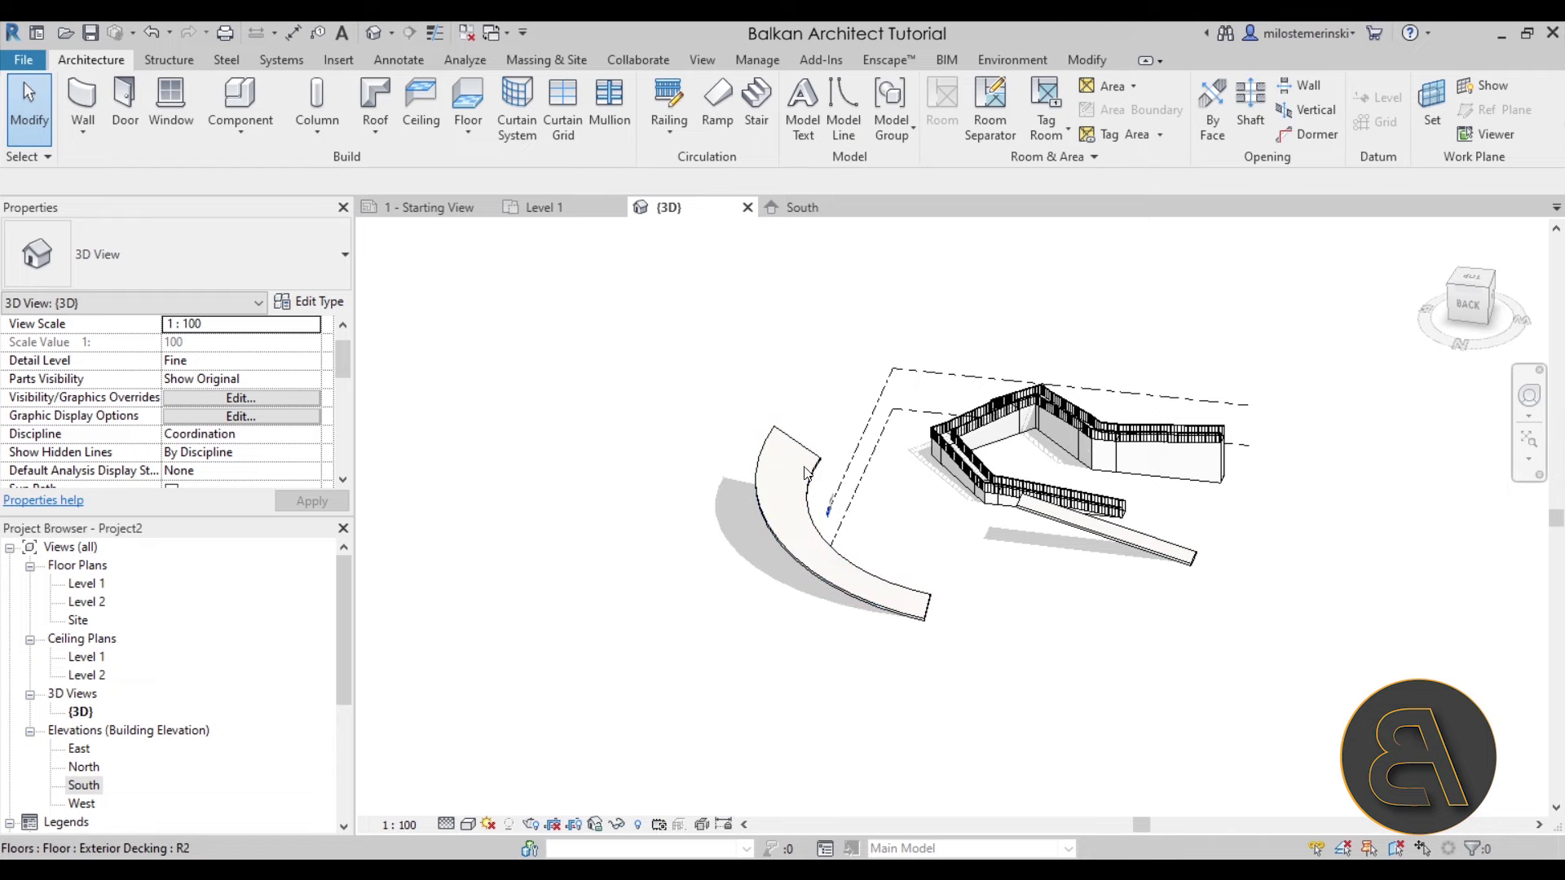
# Start a new ramp in the 3D view and sketch a center-ends arc run with radius 1300 spanning about 44°
pyautogui.click(712, 120)
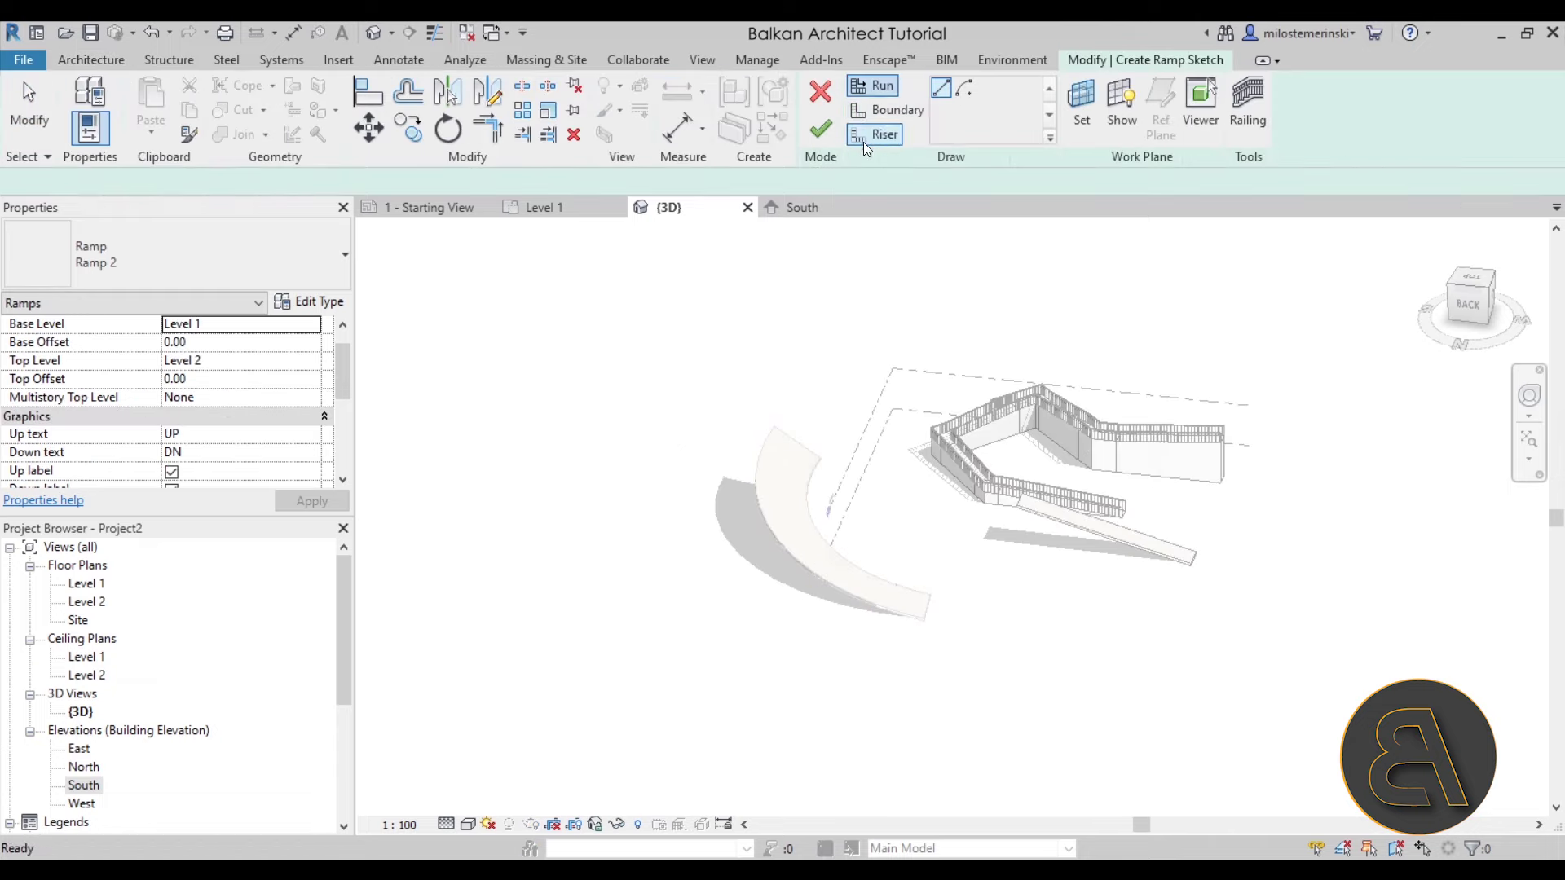
pyautogui.click(965, 89)
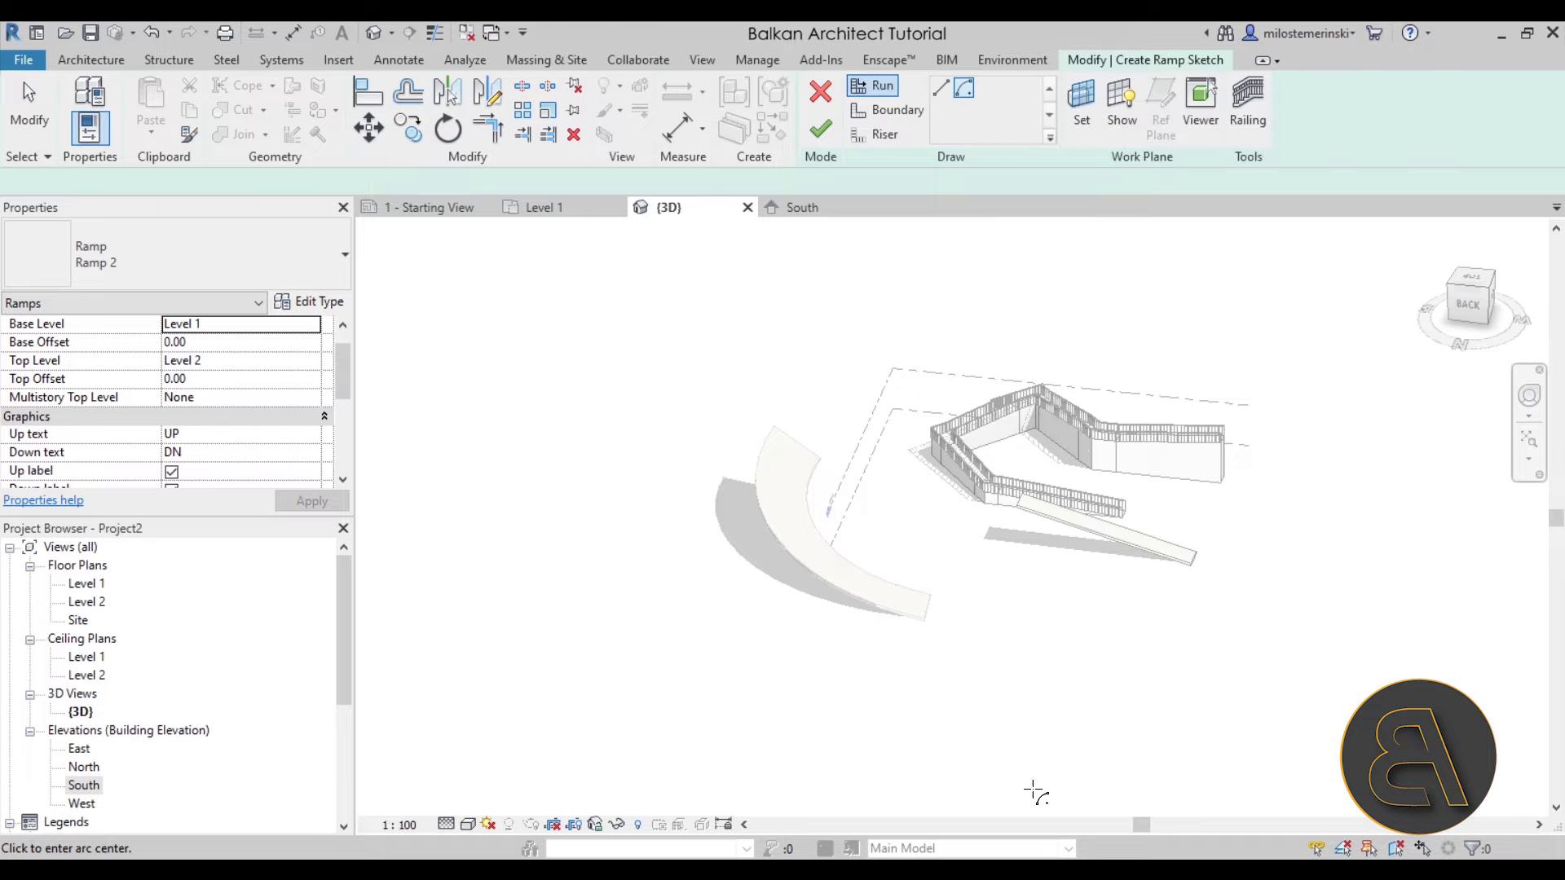
pyautogui.click(1009, 702)
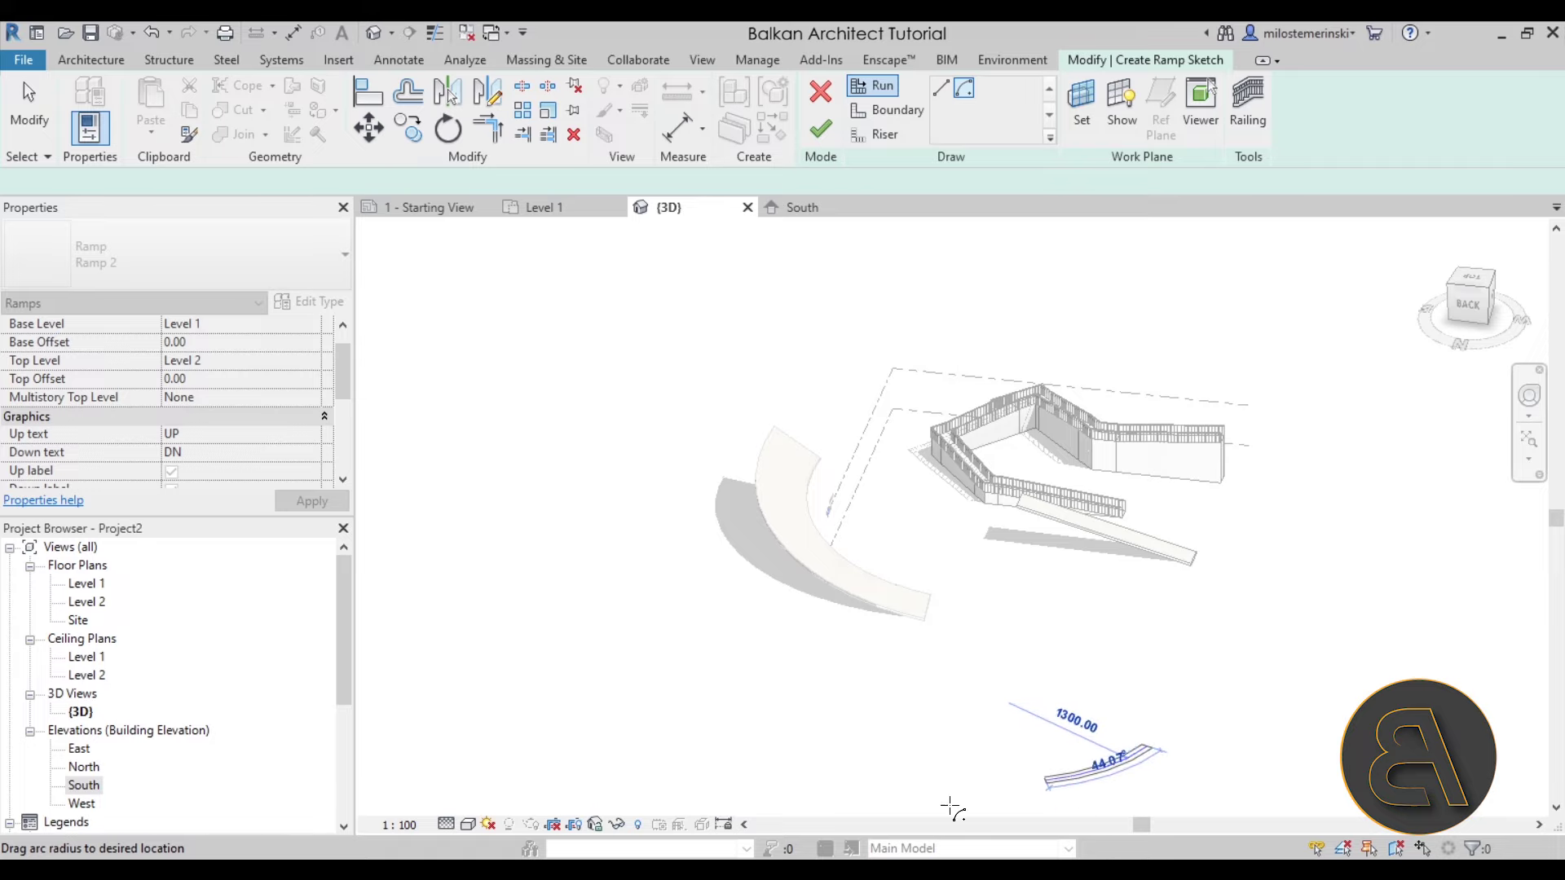
pyautogui.click(989, 771)
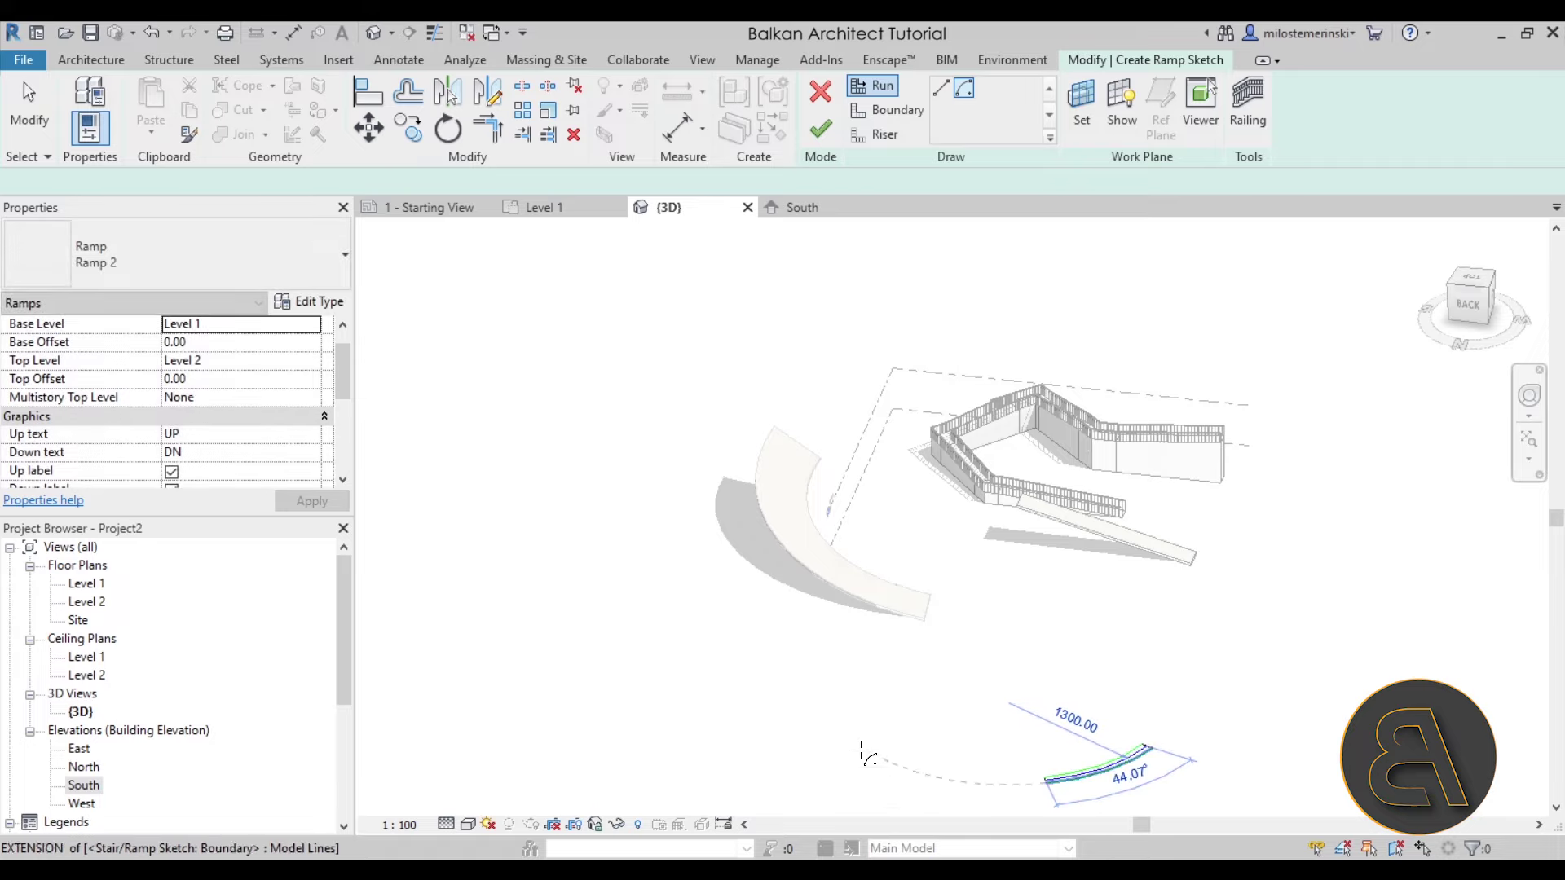
# Add a second, tighter arc run with a radius of about 498 spanning about 115°, finish the ramp and deselect it
pyautogui.click(970, 779)
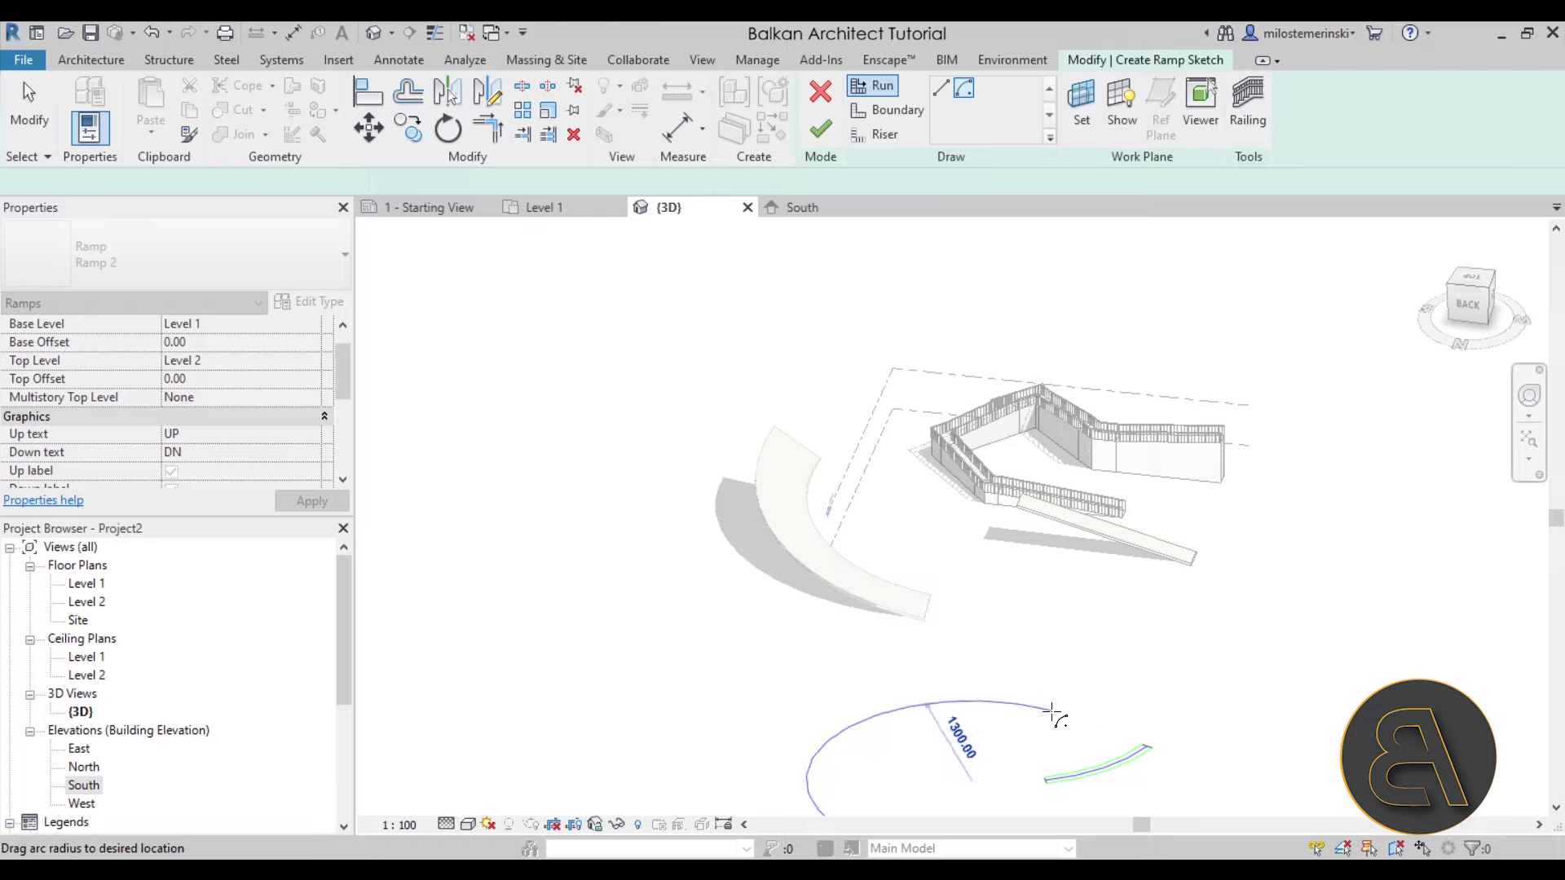
pyautogui.click(913, 769)
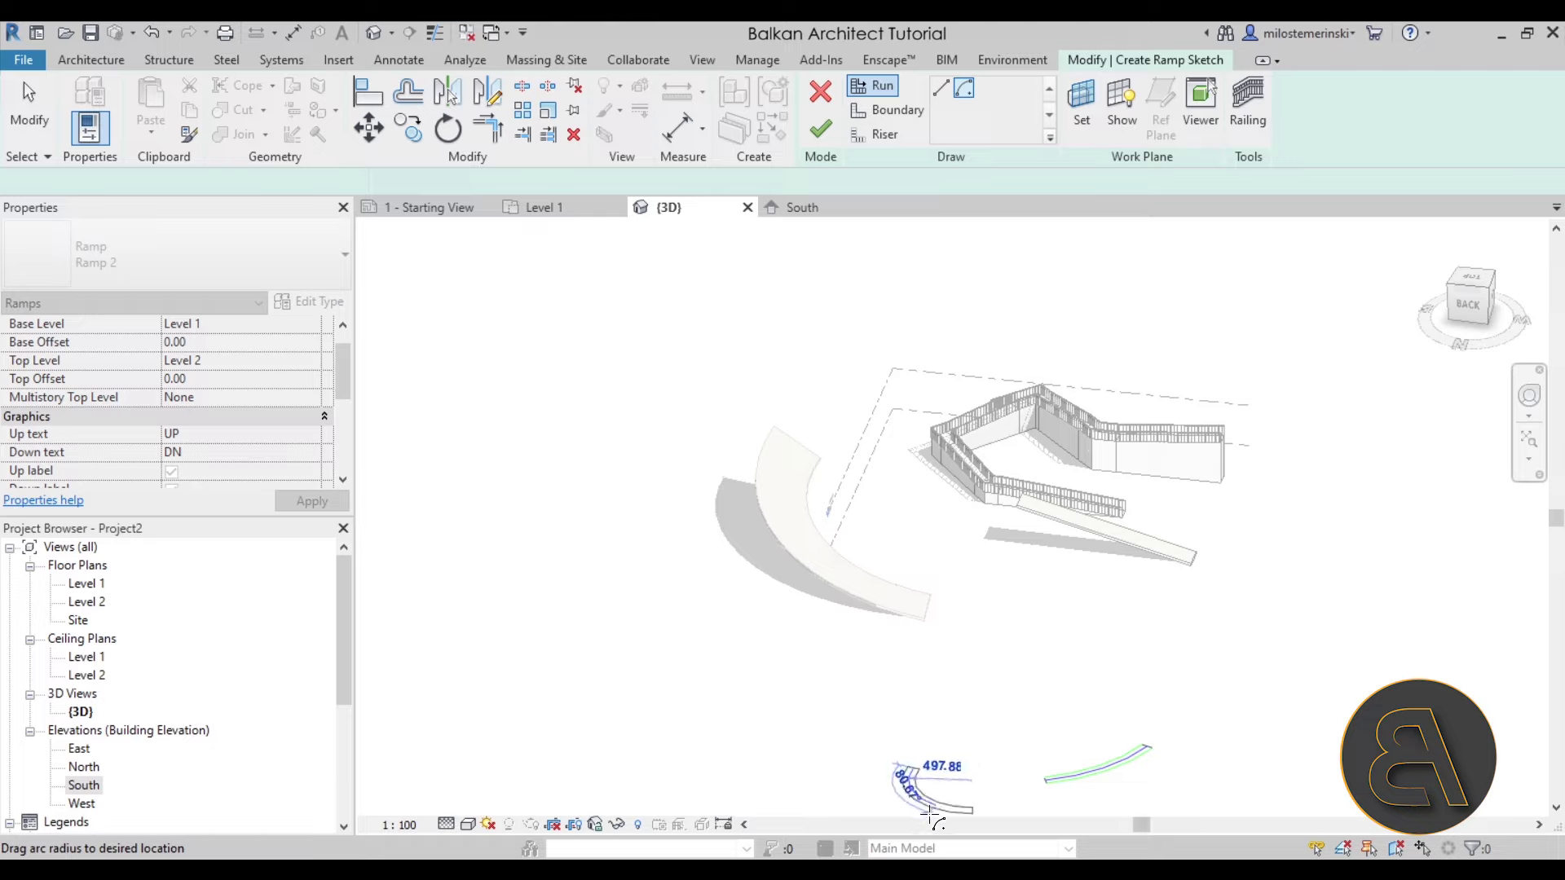
pyautogui.click(1044, 810)
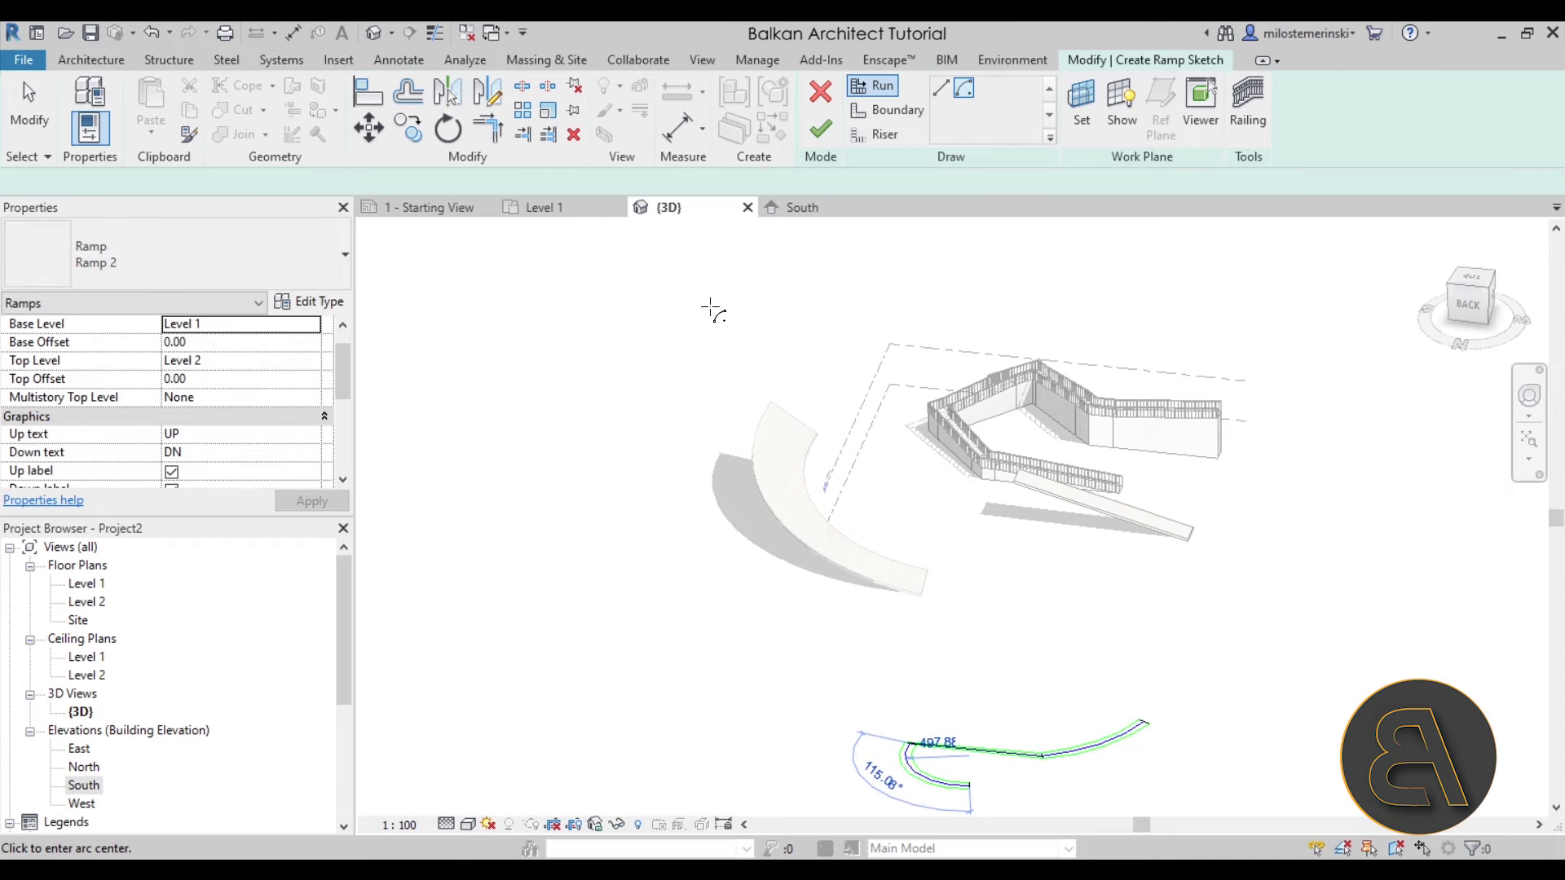
pyautogui.click(820, 136)
pyautogui.keyDown('shift'); pyautogui.moveTo(1023, 644); pyautogui.dragTo(1090, 604, button='middle'); pyautogui.keyUp('shift')
pyautogui.scroll(3, 1032, 651)
pyautogui.scroll(4, 1033, 651)
pyautogui.scroll(-6, 1010, 660)
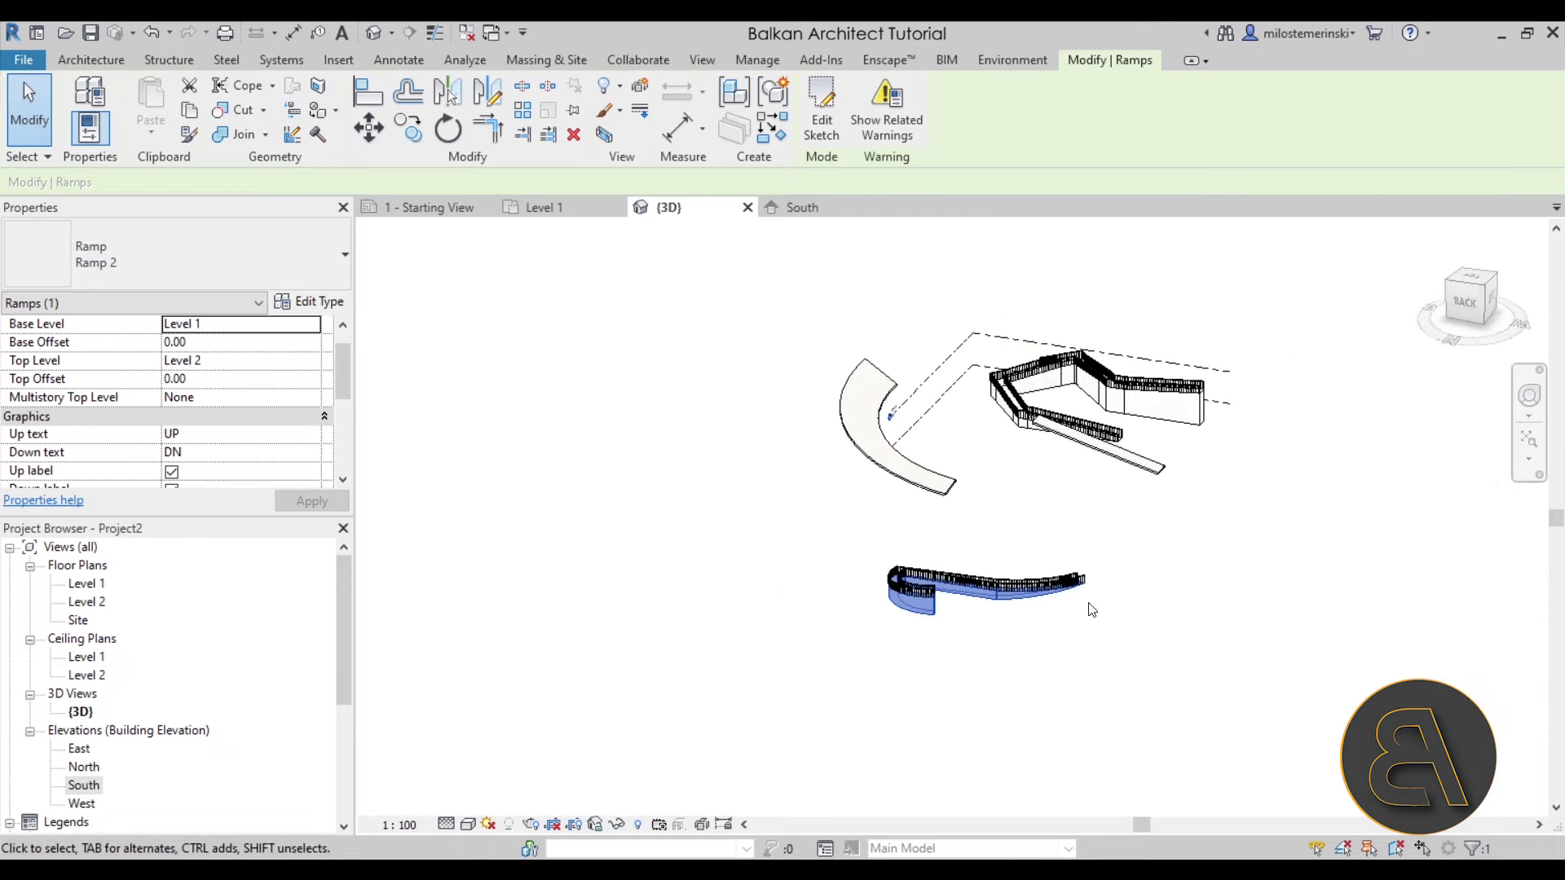
pyautogui.scroll(3, 1031, 591)
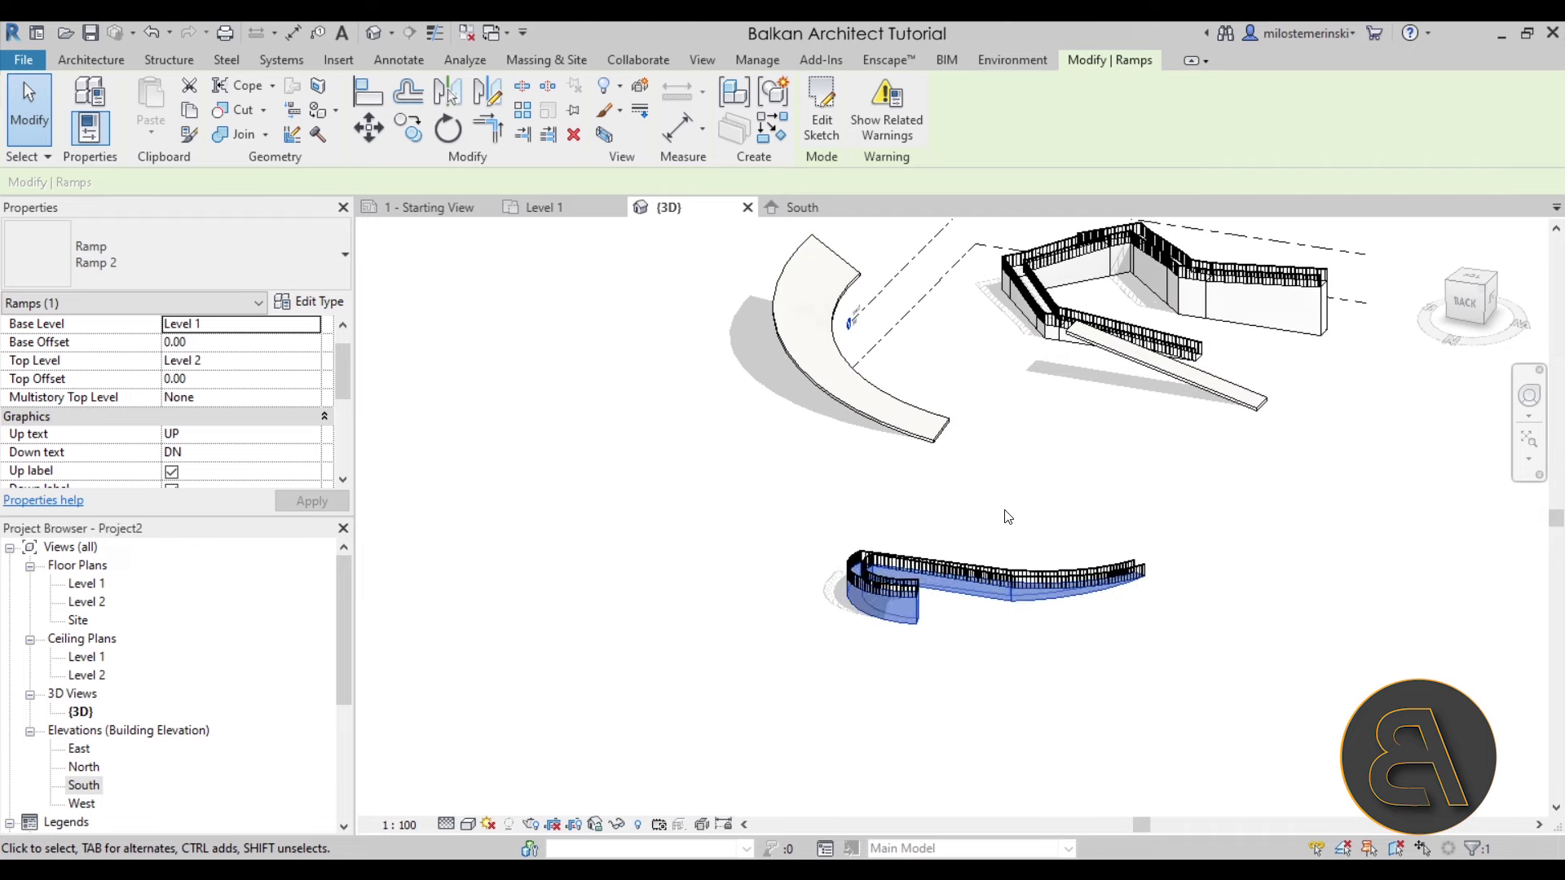
pyautogui.press('Escape')
# Open another ramp sketch, leave it without drawing a run, and select the curved shape-edited floor
pyautogui.click(733, 103)
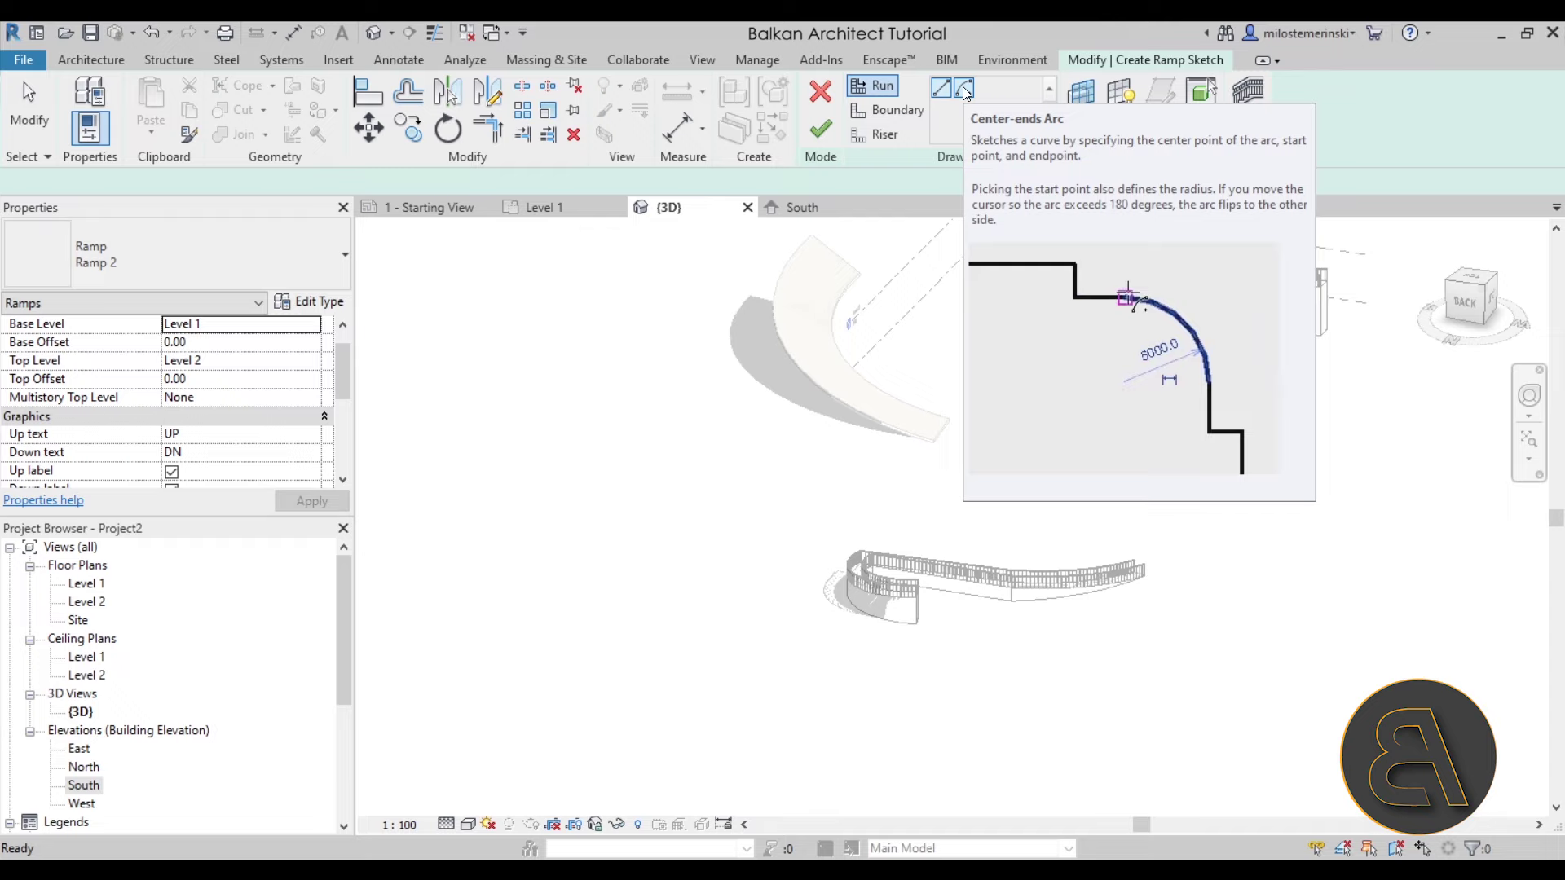
pyautogui.click(832, 143)
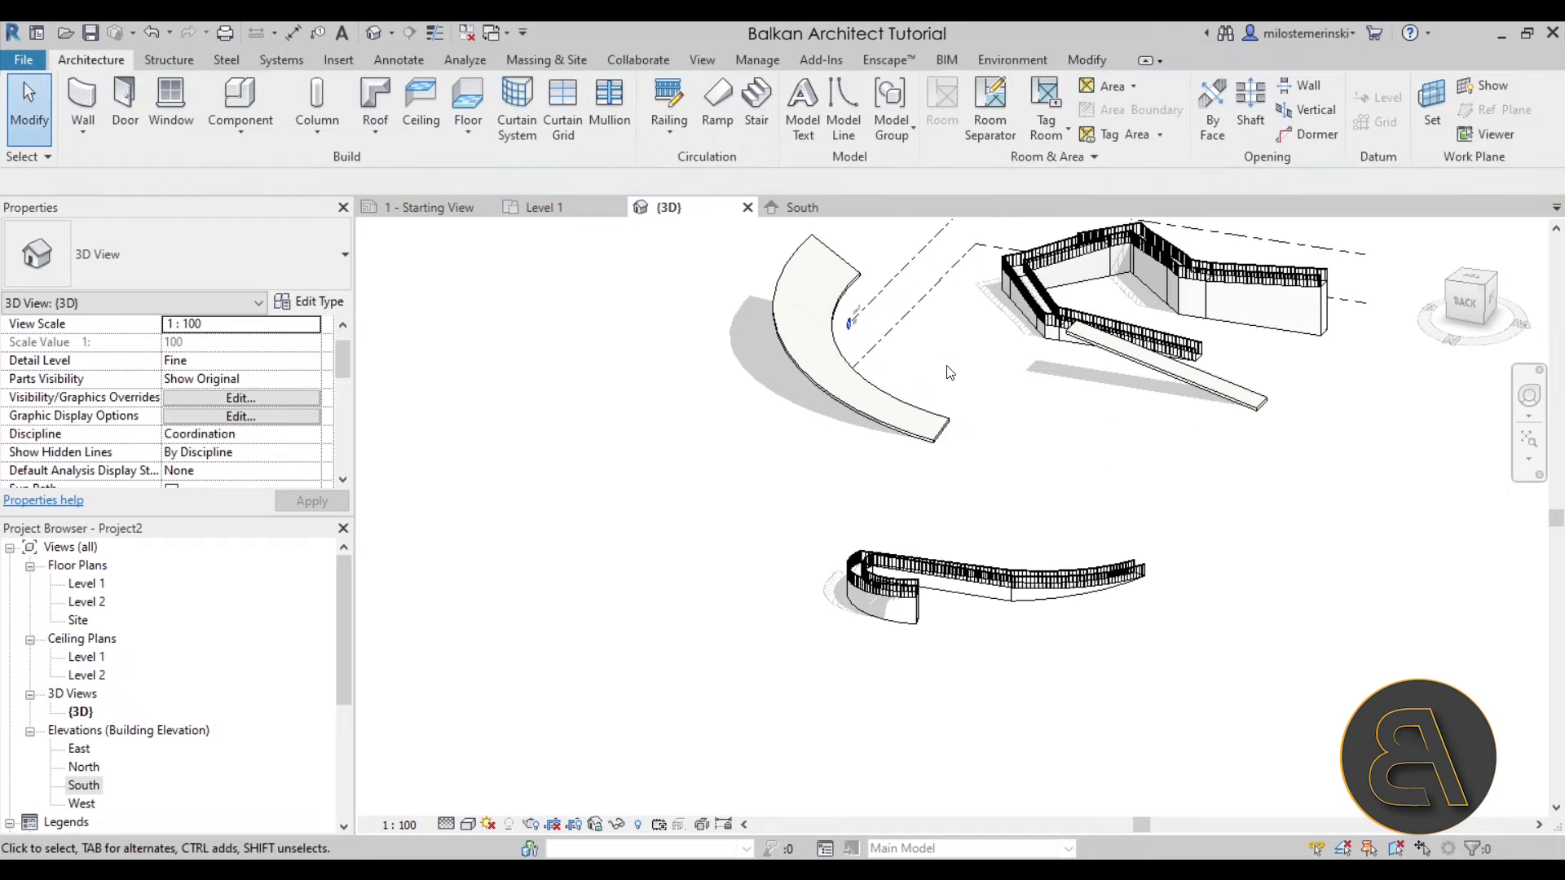
pyautogui.scroll(-2, 949, 372)
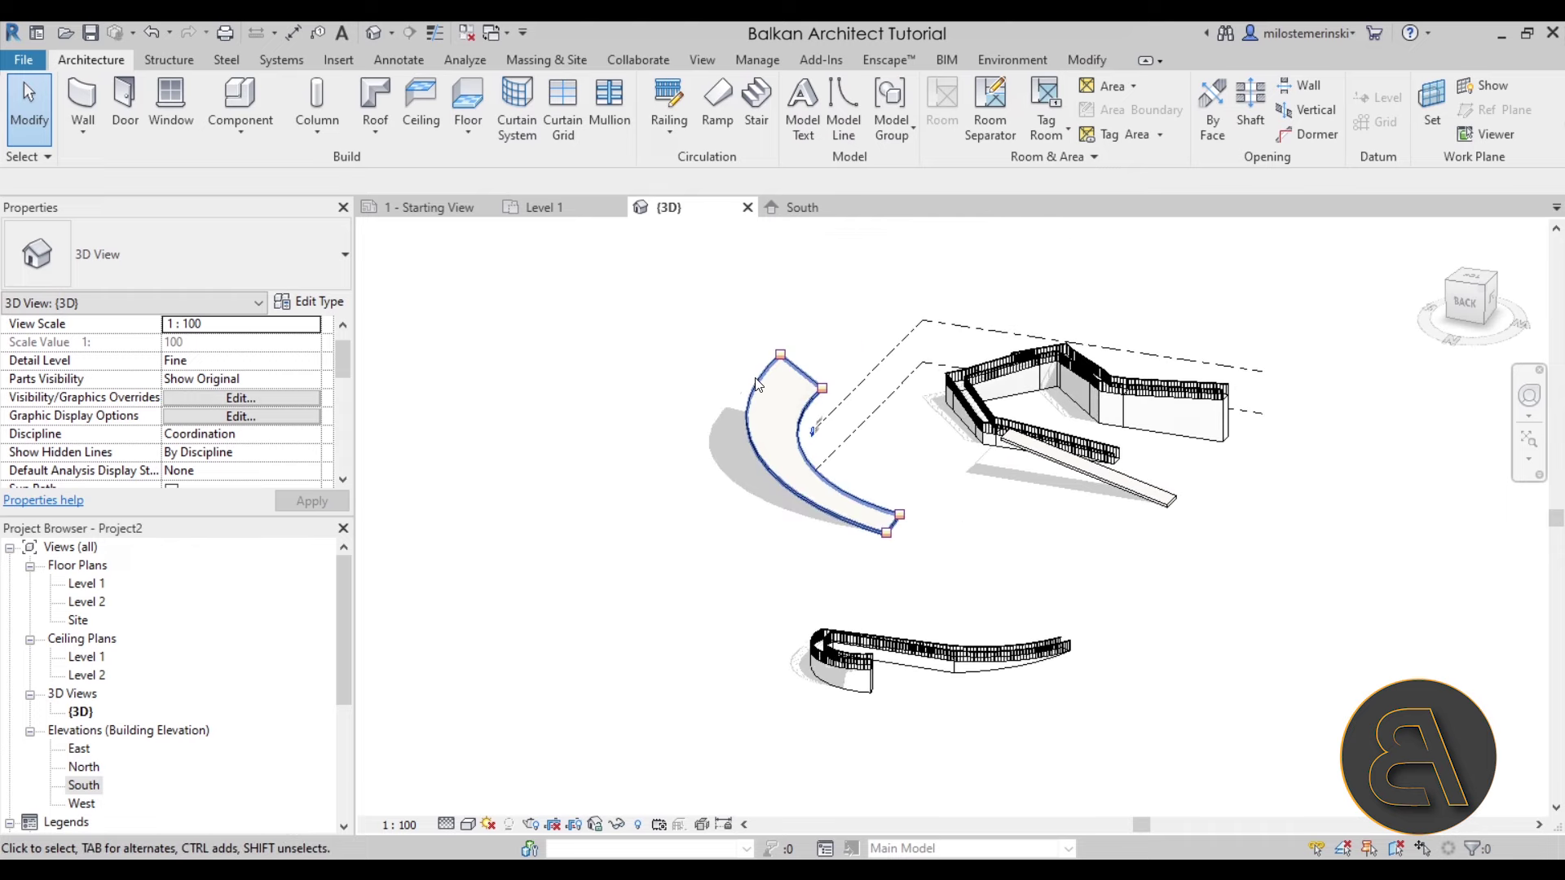
pyautogui.scroll(2, 815, 469)
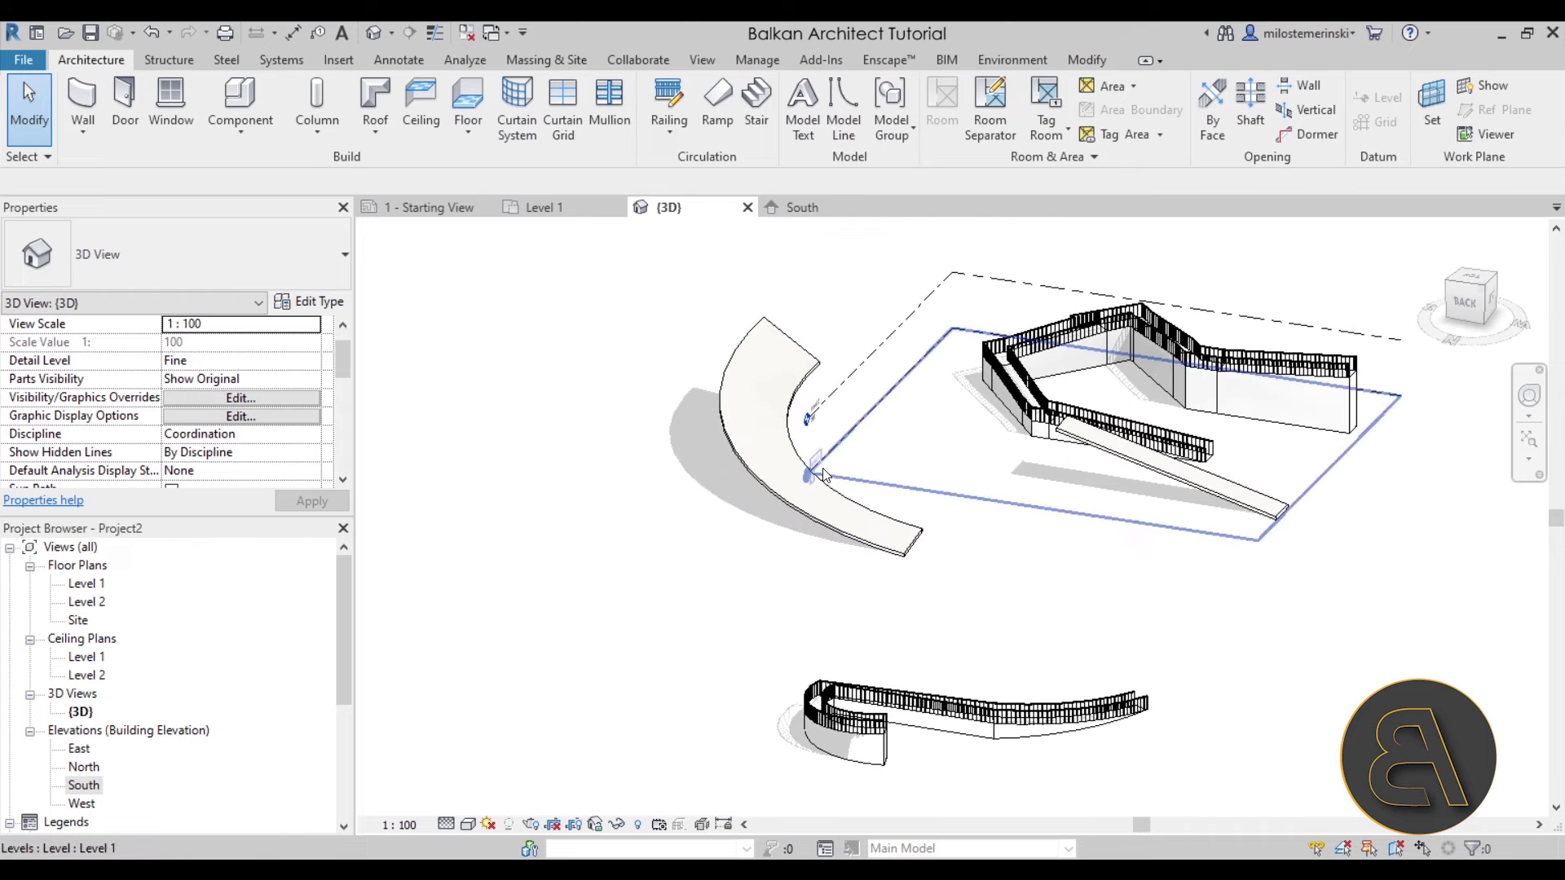
pyautogui.click(800, 456)
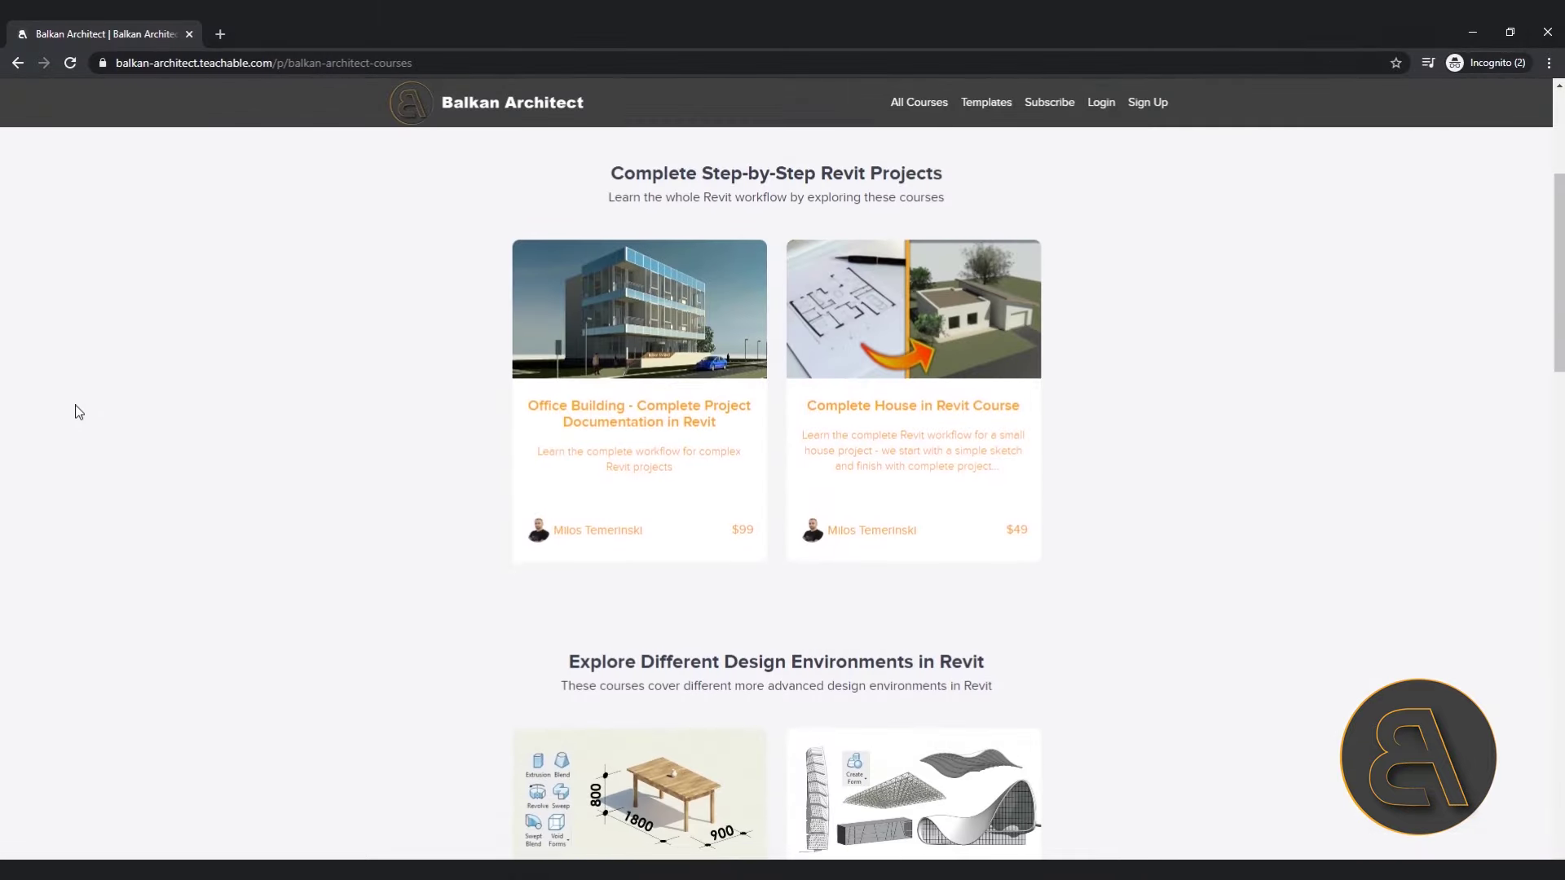
# Browse the Revit course catalogue on the Balkan Architect web page in the browser
pyautogui.scroll(-11, 76, 412)
pyautogui.scroll(-7, 77, 412)
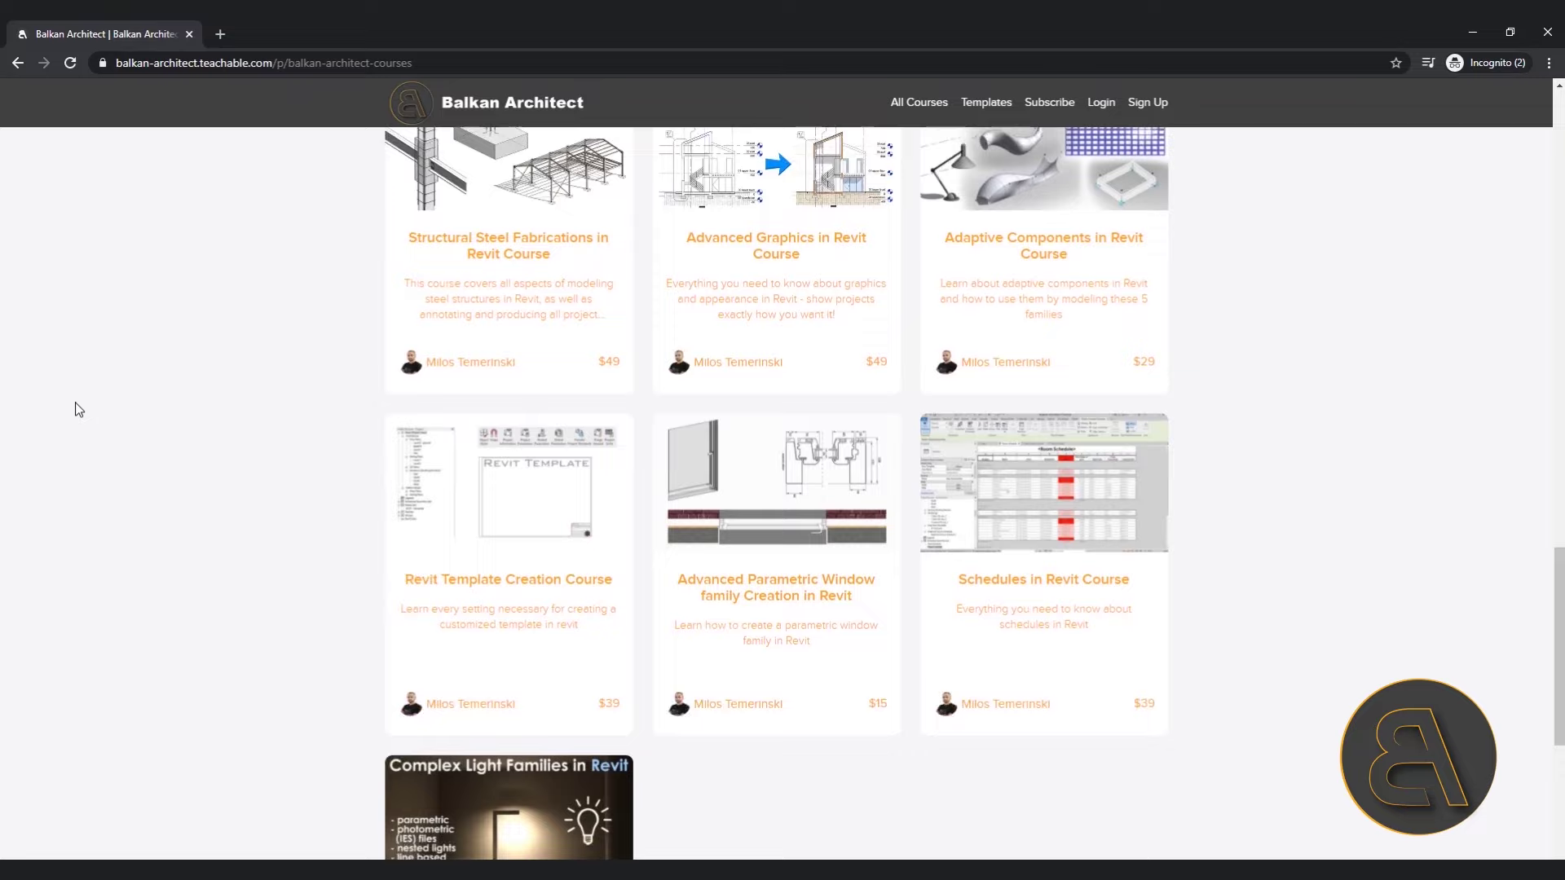
pyautogui.scroll(-5, 78, 409)
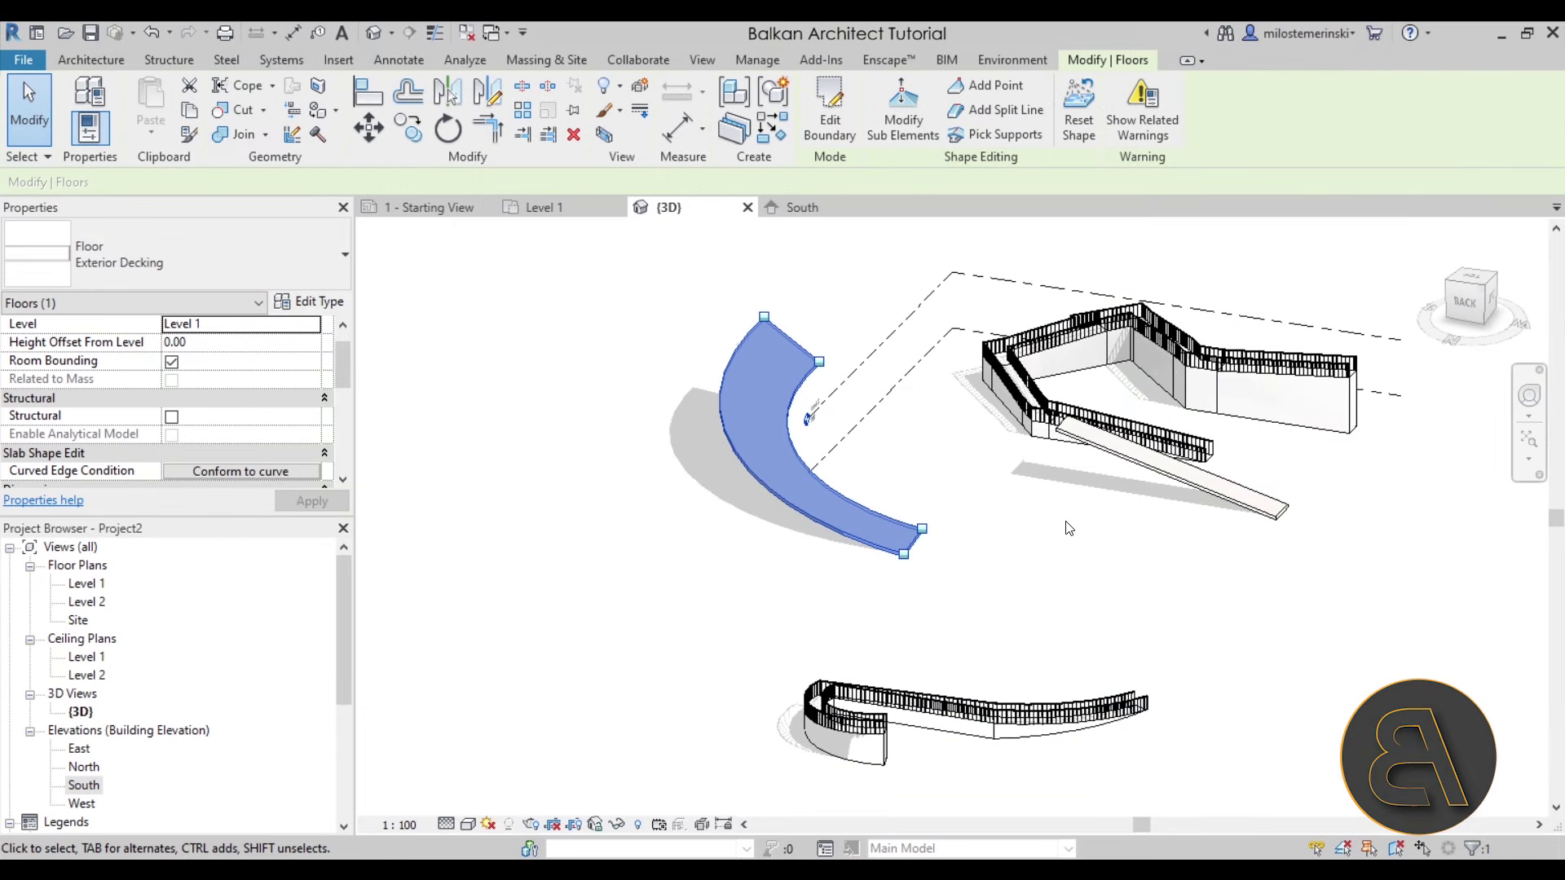